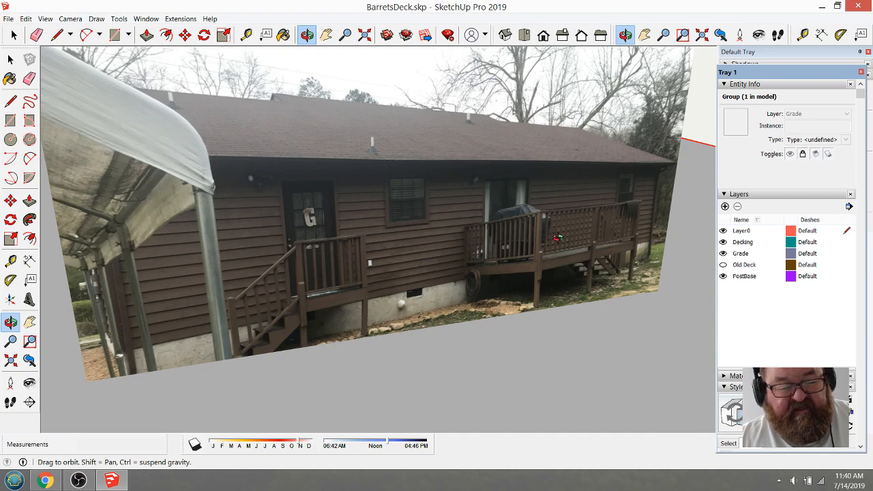
- Examine the existing-deck reference photo and the overall model of the house, new deck and pool
{"action": "scroll", "coordinate": [558, 237], "scroll_direction": "down", "scroll_amount": 3}
{"action": "scroll", "coordinate": [597, 247], "scroll_direction": "down", "scroll_amount": 5}
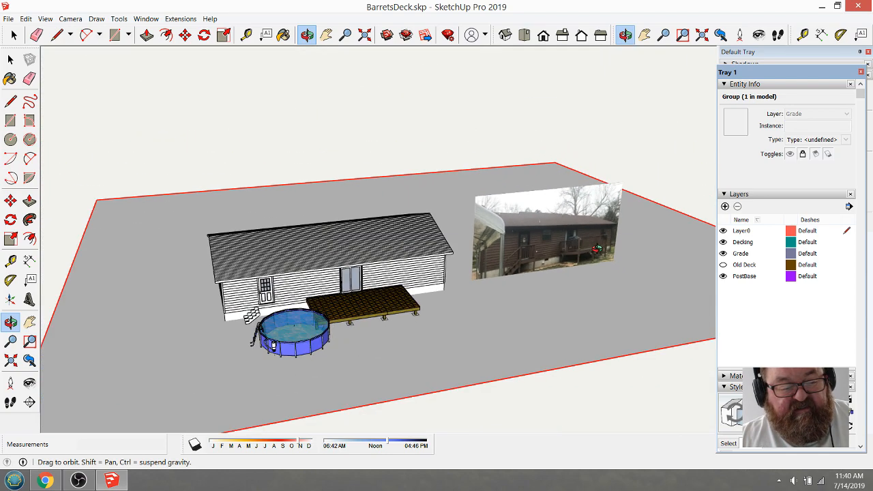
{"action": "scroll", "coordinate": [339, 346], "scroll_direction": "up", "scroll_amount": 5}
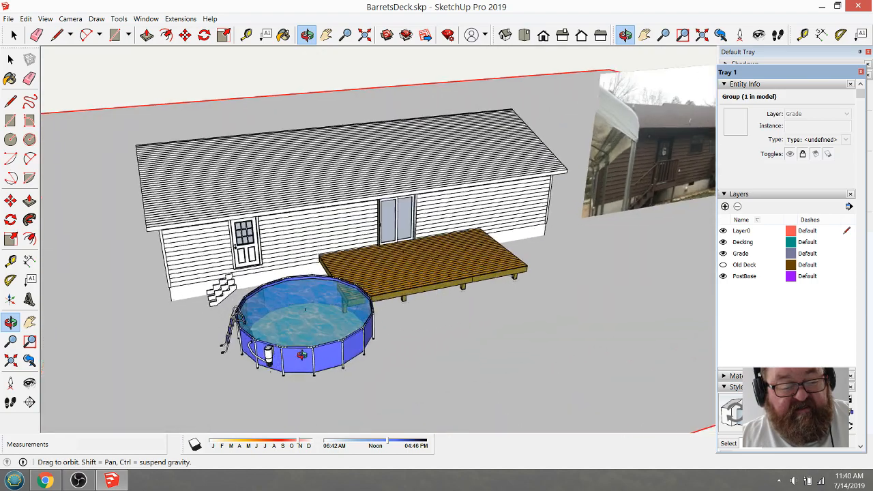
{"action": "scroll", "coordinate": [479, 228], "scroll_direction": "down", "scroll_amount": 3}
{"action": "left_click_drag", "start_coordinate": [482, 227], "coordinate": [464, 286]}
{"action": "scroll", "coordinate": [364, 328], "scroll_direction": "up", "scroll_amount": 5}
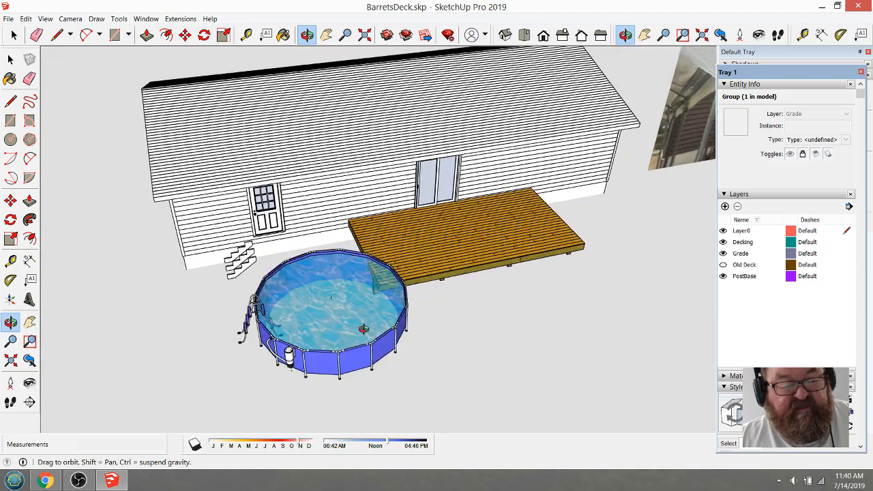
{"action": "left_click_drag", "start_coordinate": [482, 217], "coordinate": [473, 250]}
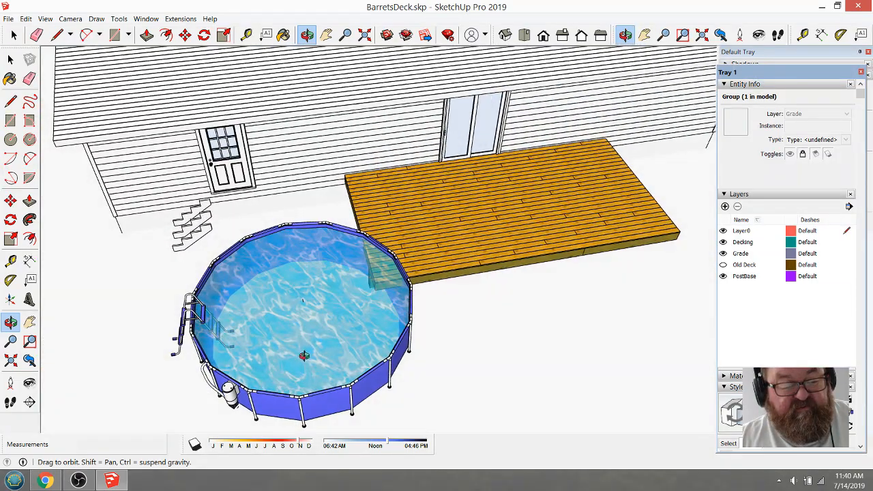
- Inspect the deck corner overlapping the round pool, the surrounding deck and both house doors from several angles
{"action": "scroll", "coordinate": [366, 320], "scroll_direction": "down", "scroll_amount": 3}
{"action": "left_click_drag", "start_coordinate": [367, 320], "coordinate": [334, 326]}
{"action": "scroll", "coordinate": [416, 255], "scroll_direction": "down", "scroll_amount": 2}
{"action": "left_click_drag", "start_coordinate": [411, 256], "coordinate": [368, 274]}
{"action": "scroll", "coordinate": [368, 274], "scroll_direction": "up", "scroll_amount": 2}
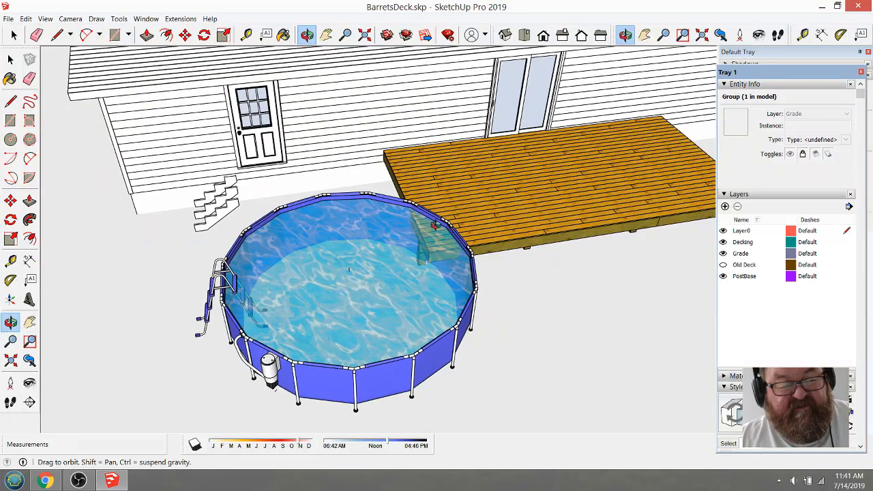
{"action": "scroll", "coordinate": [370, 222], "scroll_direction": "up", "scroll_amount": 2}
{"action": "scroll", "coordinate": [254, 243], "scroll_direction": "down", "scroll_amount": 2}
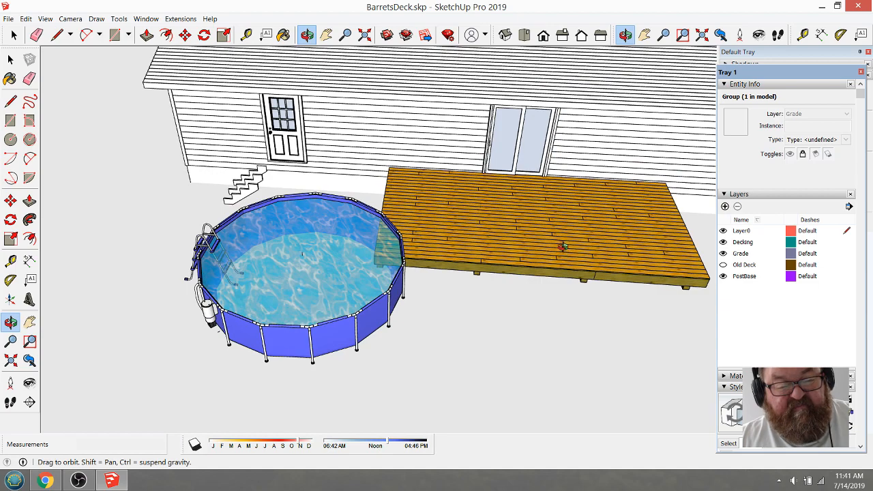
{"action": "left_click_drag", "start_coordinate": [511, 232], "coordinate": [598, 220]}
{"action": "scroll", "coordinate": [539, 210], "scroll_direction": "up", "scroll_amount": 3}
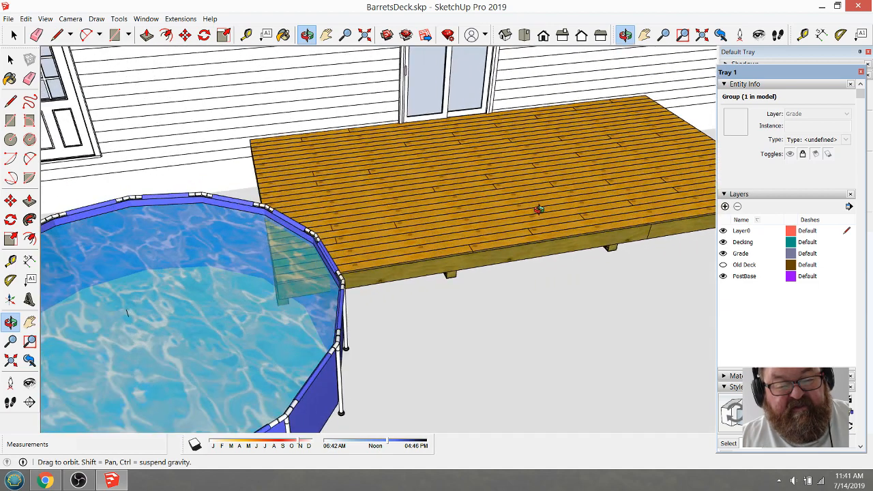
{"action": "left_click_drag", "start_coordinate": [540, 210], "coordinate": [415, 220]}
{"action": "scroll", "coordinate": [423, 212], "scroll_direction": "down", "scroll_amount": 3}
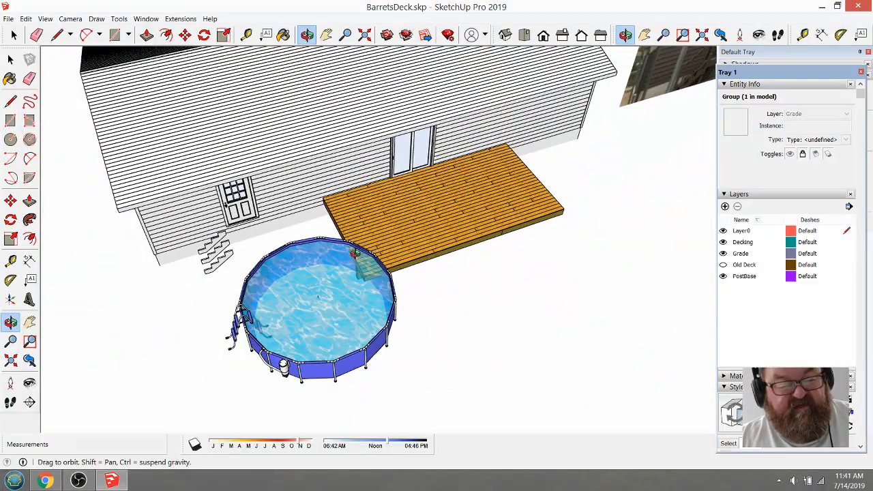
{"action": "left_click_drag", "start_coordinate": [318, 299], "coordinate": [335, 280]}
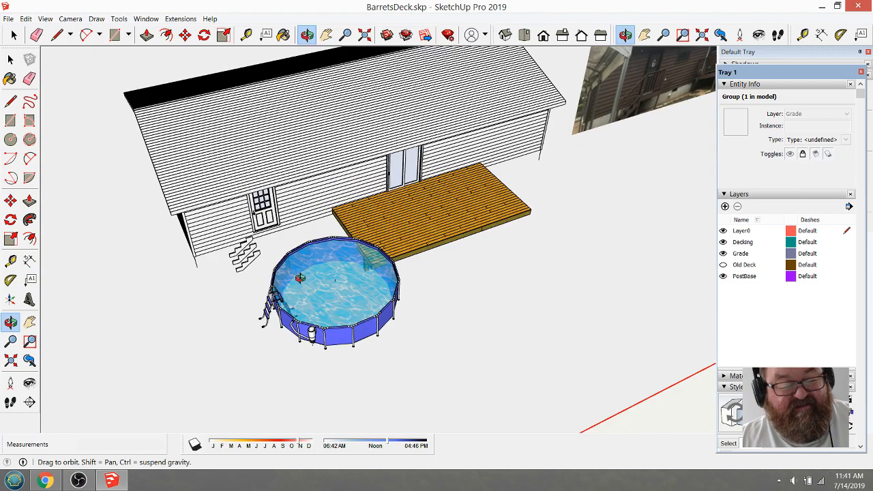
{"action": "scroll", "coordinate": [323, 305], "scroll_direction": "up", "scroll_amount": 5}
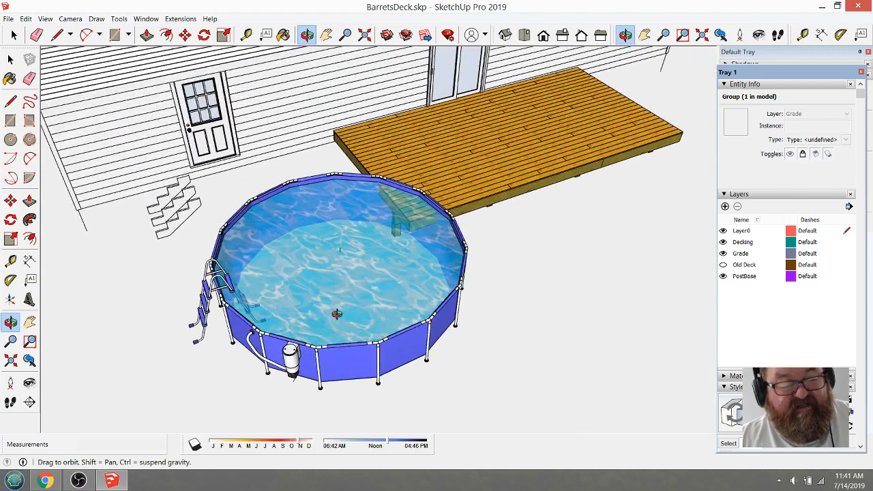
{"action": "left_click_drag", "start_coordinate": [331, 238], "coordinate": [400, 231]}
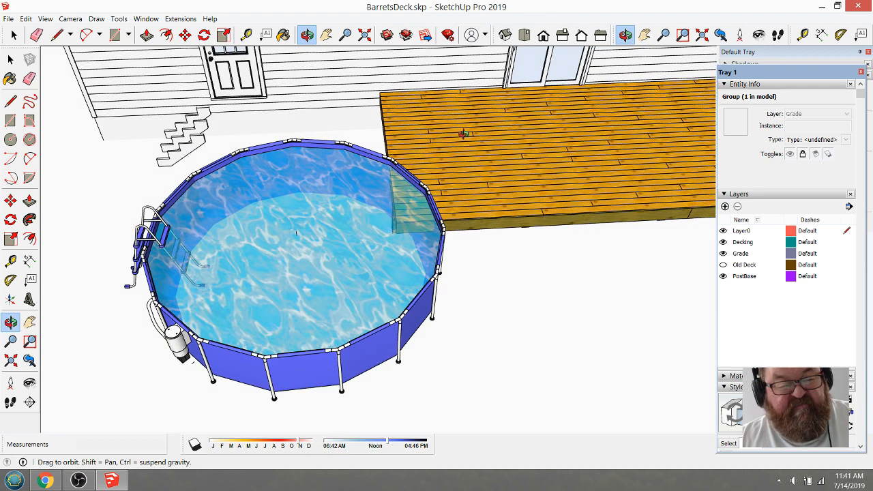
{"action": "left_click_drag", "start_coordinate": [428, 137], "coordinate": [445, 150]}
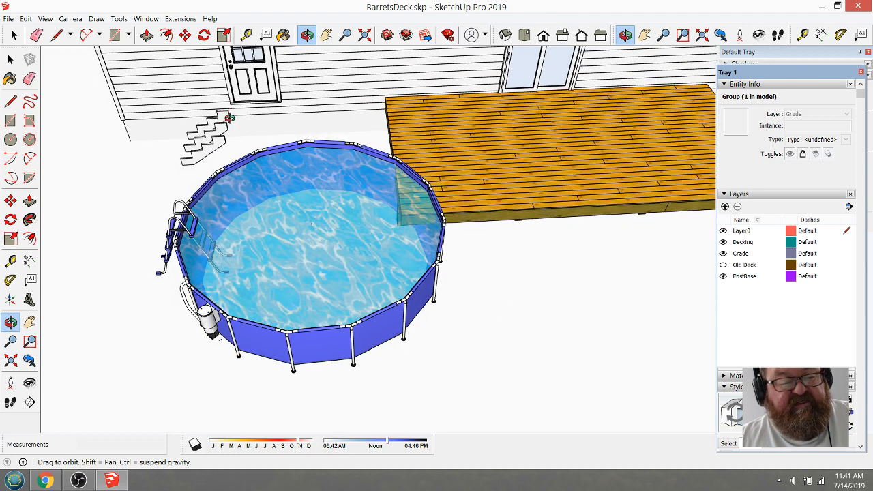
{"action": "left_click_drag", "start_coordinate": [323, 139], "coordinate": [324, 191]}
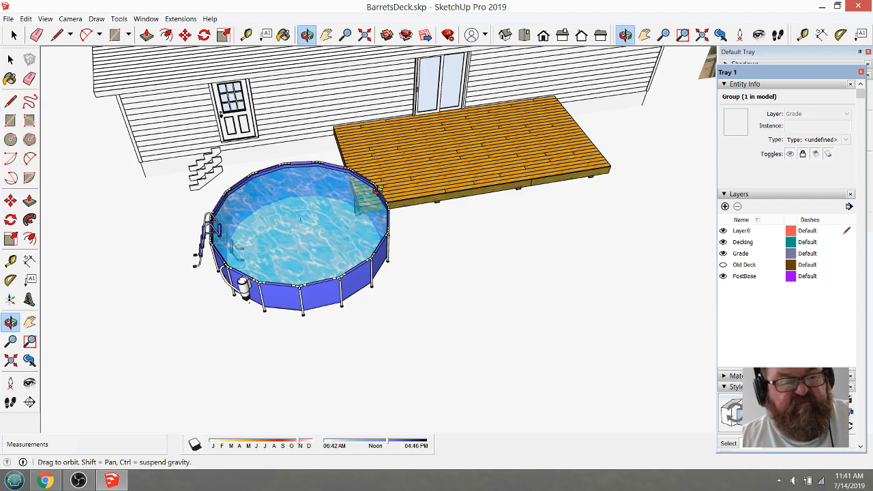
{"action": "mouse_move", "coordinate": [375, 191]}
{"action": "left_mouse_down"}
{"action": "mouse_move", "coordinate": [355, 218]}
{"action": "mouse_move", "coordinate": [360, 194]}
{"action": "left_mouse_up"}
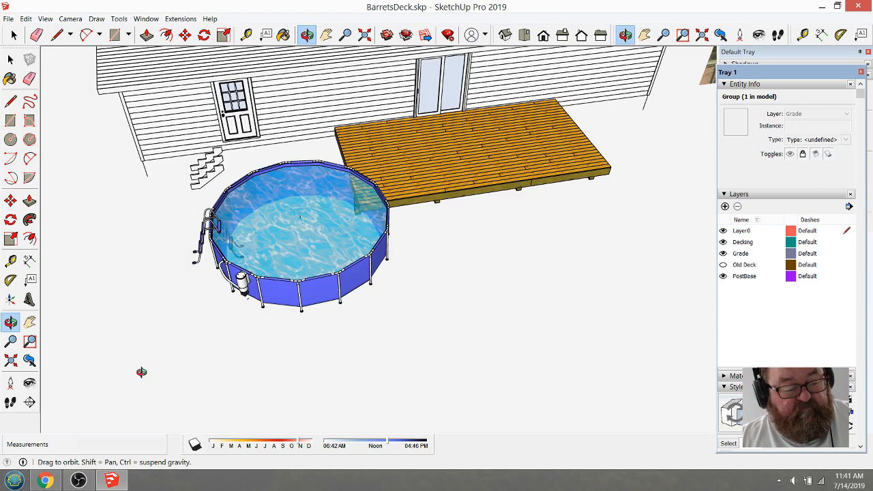
- Switch to Chrome and play the Frontlines of Freedom 07-13-2019 Show # 603 Hour 2 podcast
{"action": "left_click", "coordinate": [44, 480]}
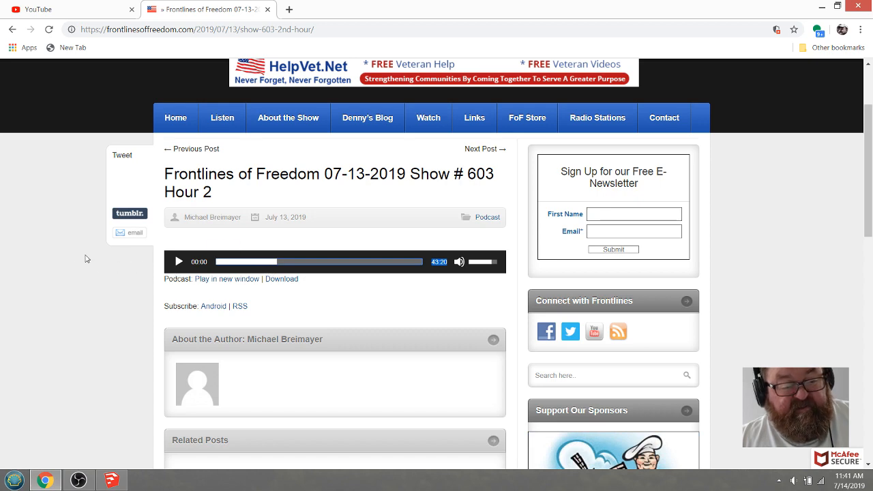
{"action": "scroll", "coordinate": [53, 216], "scroll_direction": "up", "scroll_amount": 3}
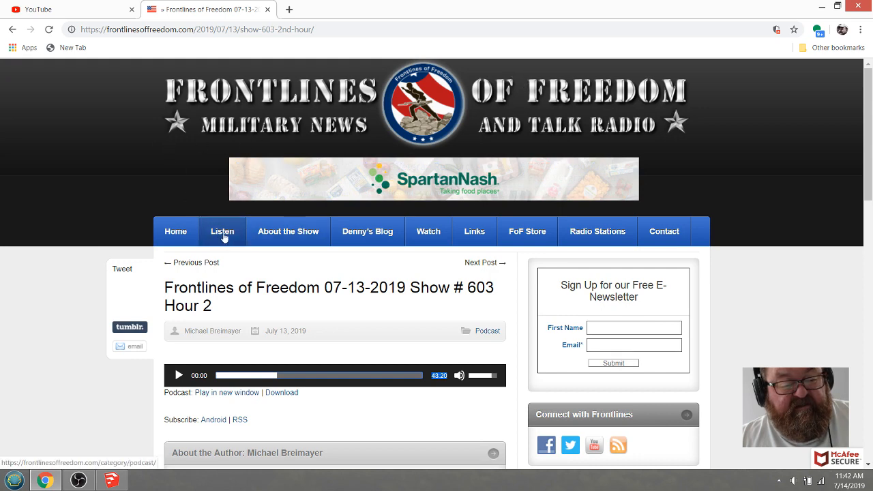
{"action": "scroll", "coordinate": [44, 267], "scroll_direction": "down", "scroll_amount": 2}
{"action": "scroll", "coordinate": [44, 267], "scroll_direction": "down", "scroll_amount": 1}
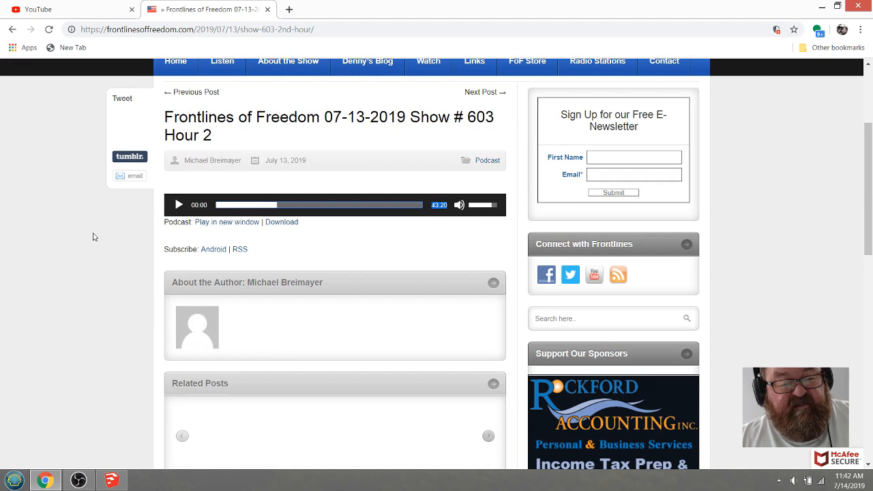
{"action": "left_click", "coordinate": [178, 208]}
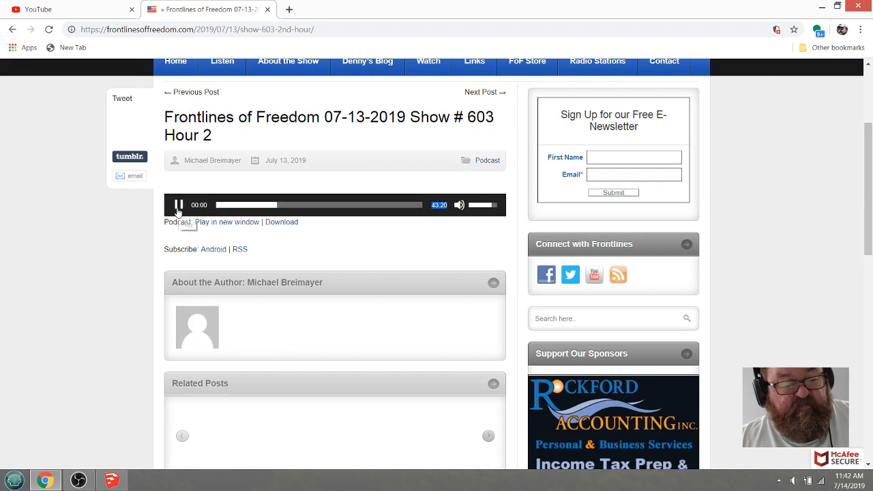
- Switch back to SketchUp and examine the deck boards up close where they overlap the pool rim
{"action": "left_click", "coordinate": [109, 481]}
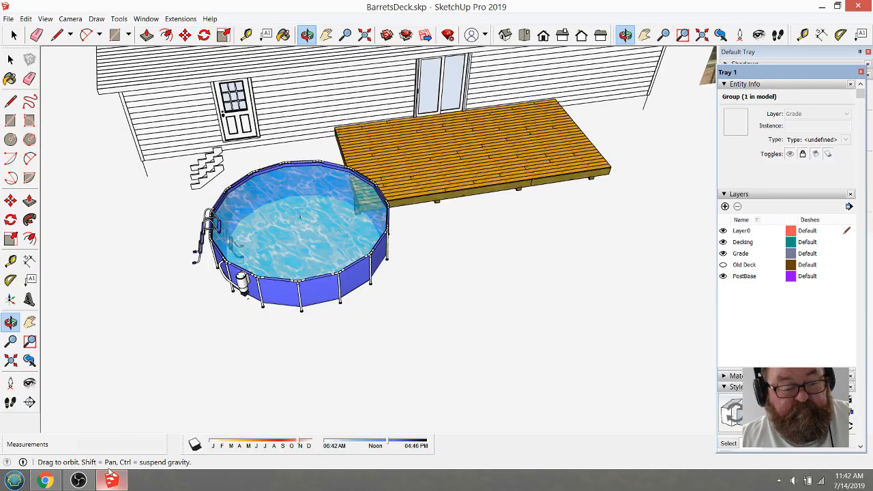
{"action": "left_click_drag", "start_coordinate": [351, 229], "coordinate": [305, 296]}
{"action": "scroll", "coordinate": [469, 146], "scroll_direction": "up", "scroll_amount": 4}
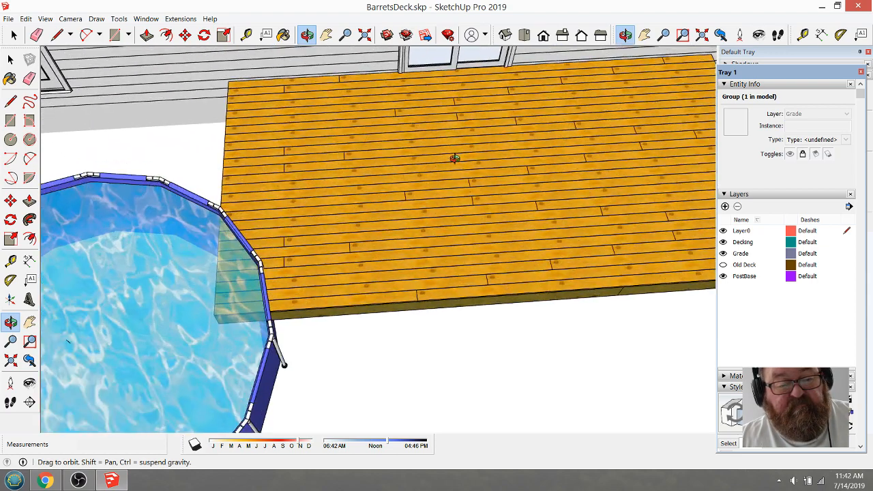
{"action": "middle_click_drag", "start_coordinate": [394, 214], "coordinate": [490, 169]}
{"action": "scroll", "coordinate": [343, 274], "scroll_direction": "up", "scroll_amount": 4}
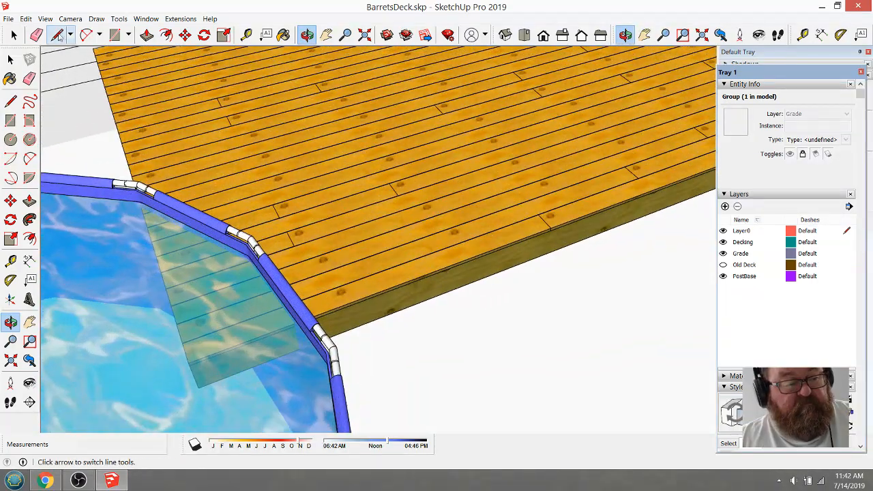
{"action": "left_click", "coordinate": [14, 34]}
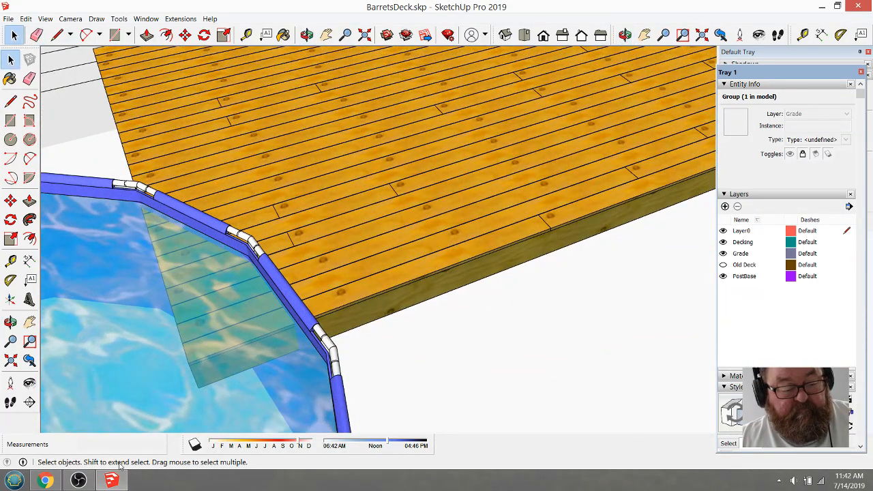
- Switch to OBS to check the Mic/Aux audio level in the mixer, and return to SketchUp
{"action": "left_click", "coordinate": [81, 481]}
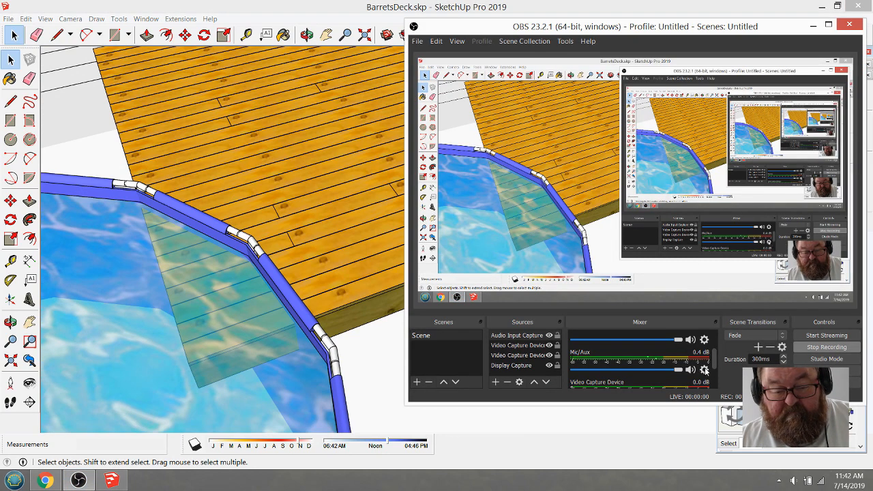
{"action": "mouse_move", "coordinate": [715, 361]}
{"action": "left_mouse_down"}
{"action": "mouse_move", "coordinate": [717, 342]}
{"action": "mouse_move", "coordinate": [720, 362]}
{"action": "left_mouse_up"}
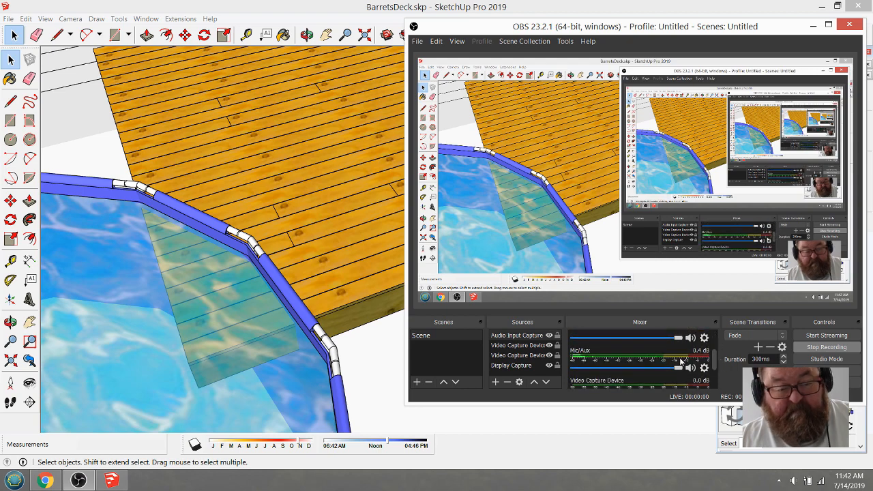
{"action": "left_click", "coordinate": [262, 199]}
- Explode the group that contains the deck and the stair stringers
{"action": "scroll", "coordinate": [472, 331], "scroll_direction": "down", "scroll_amount": 1}
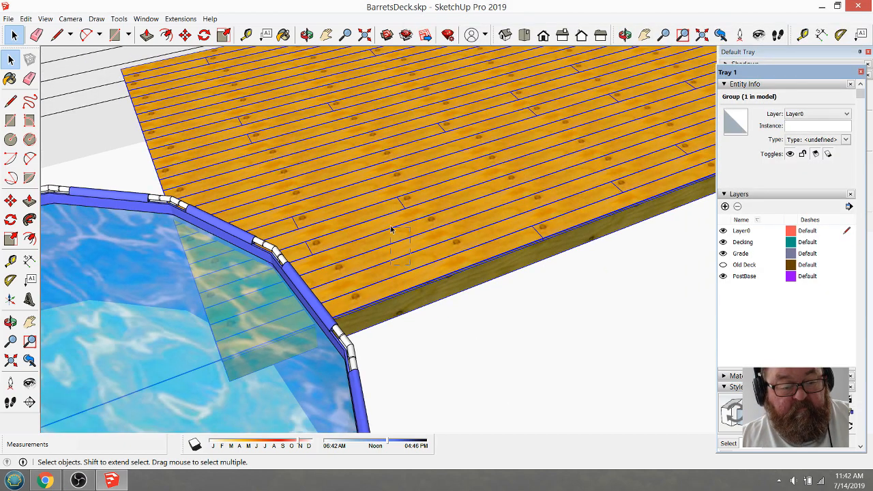
{"action": "scroll", "coordinate": [412, 264], "scroll_direction": "down", "scroll_amount": 2}
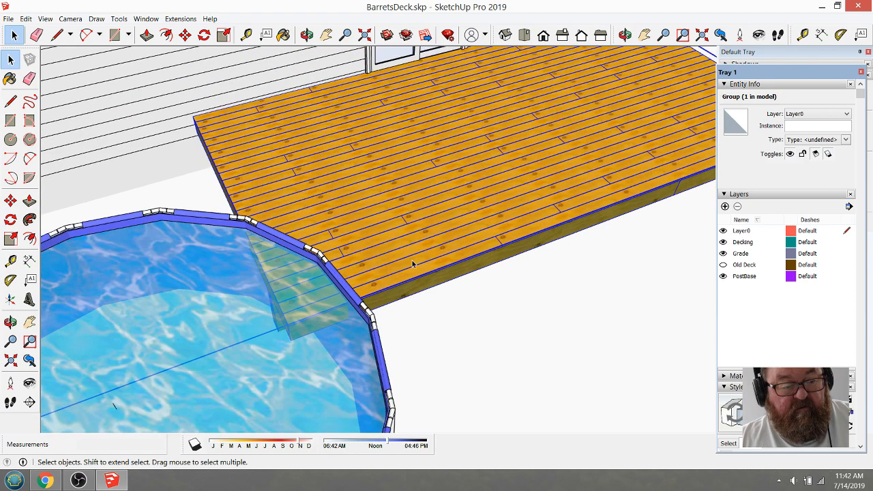
{"action": "scroll", "coordinate": [424, 239], "scroll_direction": "down", "scroll_amount": 4}
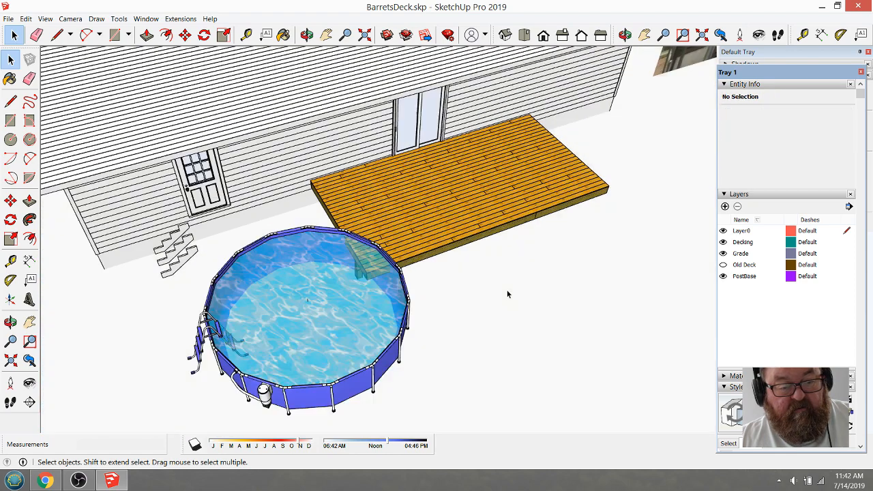
{"action": "right_click", "coordinate": [474, 206]}
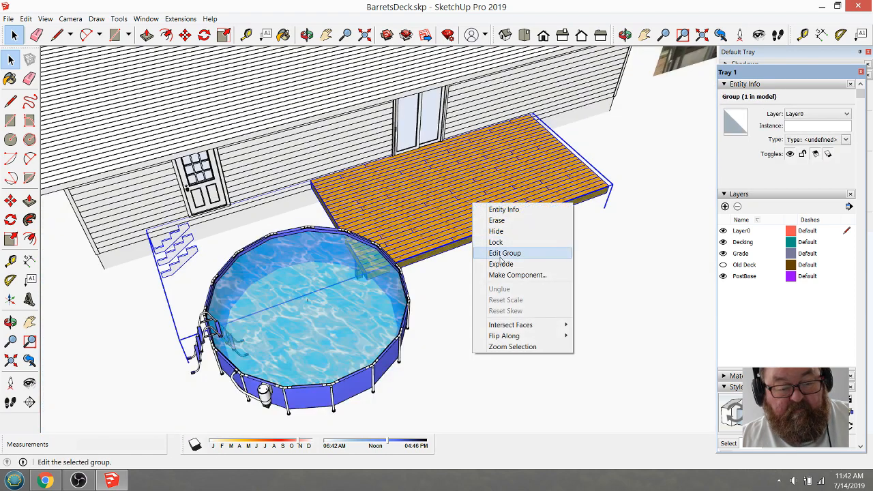
{"action": "left_click", "coordinate": [500, 264]}
- Select the deck boards to identify their layer and hide the Decking layer
{"action": "left_click", "coordinate": [643, 179]}
{"action": "left_click", "coordinate": [472, 193]}
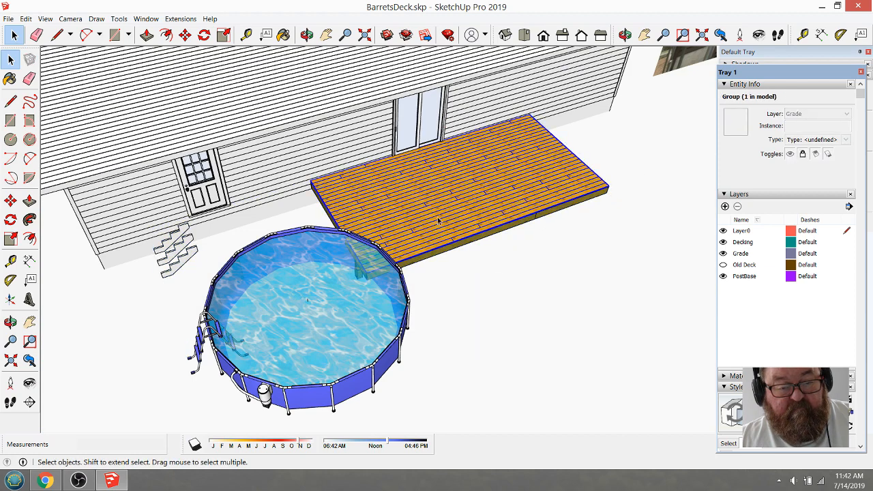
{"action": "scroll", "coordinate": [431, 226], "scroll_direction": "up", "scroll_amount": 2}
{"action": "scroll", "coordinate": [431, 229], "scroll_direction": "up", "scroll_amount": 1}
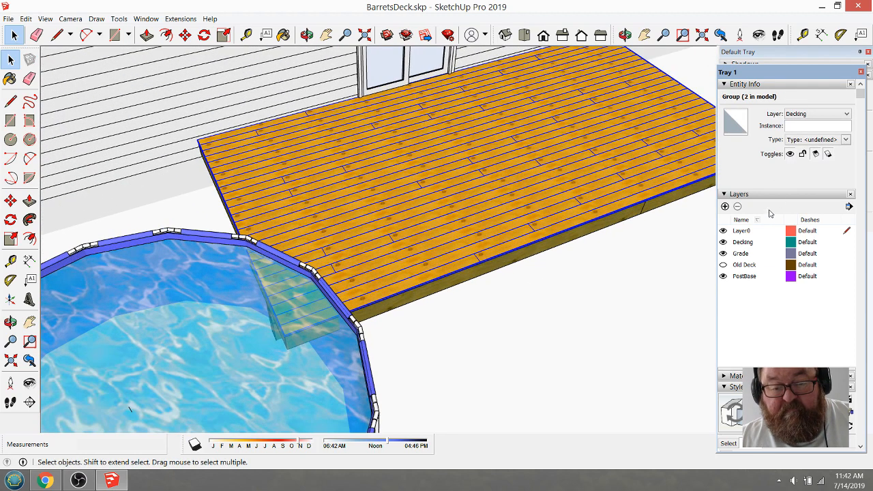
{"action": "left_click", "coordinate": [723, 242]}
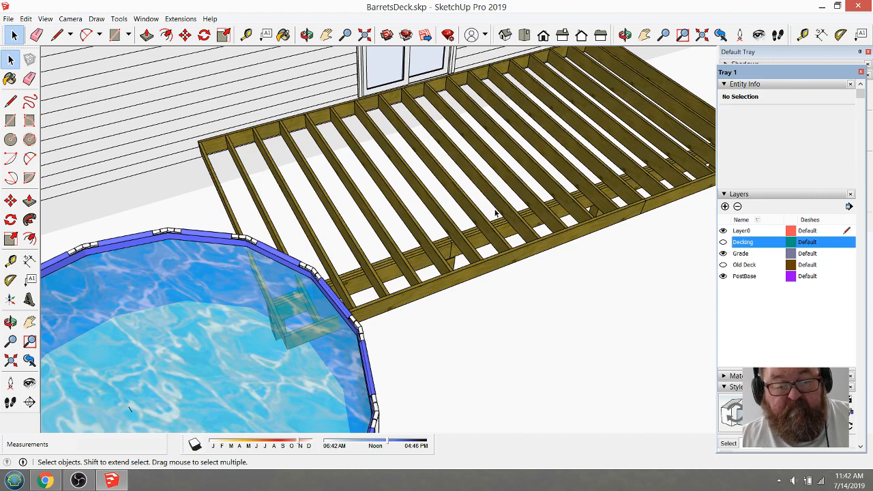
- Measure the length of the outer end joist, from the house side to the deck's front corner, with the Tape Measure
{"action": "key", "text": "o"}
{"action": "left_click_drag", "start_coordinate": [509, 173], "coordinate": [224, 174]}
{"action": "scroll", "coordinate": [225, 175], "scroll_direction": "down", "scroll_amount": 4}
{"action": "left_click_drag", "start_coordinate": [386, 278], "coordinate": [367, 279]}
{"action": "scroll", "coordinate": [459, 279], "scroll_direction": "up", "scroll_amount": 3}
{"action": "scroll", "coordinate": [461, 280], "scroll_direction": "up", "scroll_amount": 2}
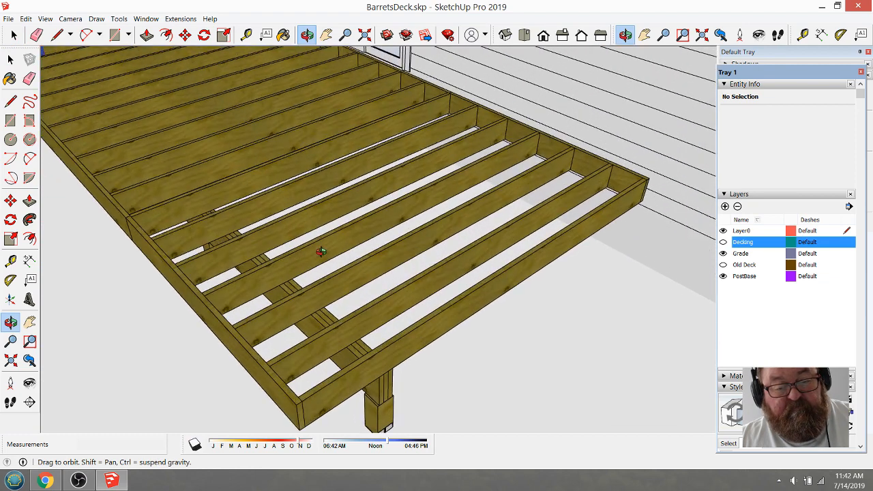
{"action": "left_click", "coordinate": [246, 35]}
{"action": "scroll", "coordinate": [600, 245], "scroll_direction": "up", "scroll_amount": 3}
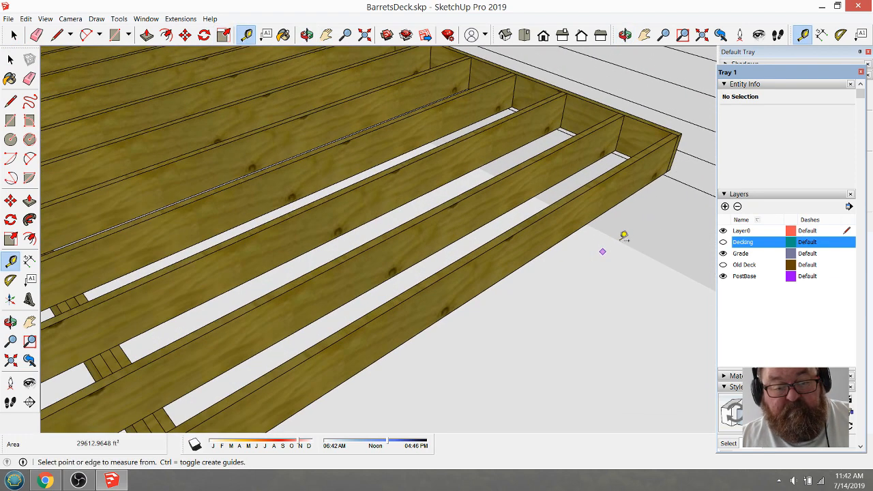
{"action": "left_click", "coordinate": [680, 146]}
{"action": "scroll", "coordinate": [601, 198], "scroll_direction": "down", "scroll_amount": 4}
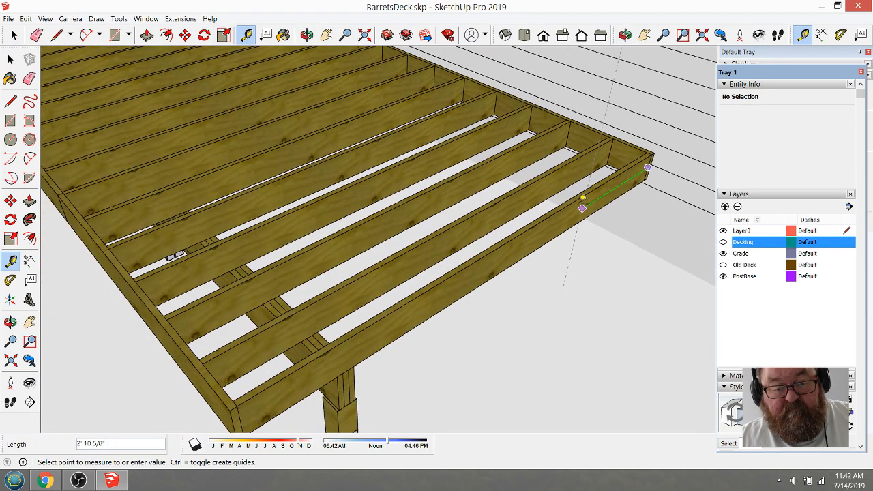
{"action": "scroll", "coordinate": [450, 290], "scroll_direction": "up", "scroll_amount": 4}
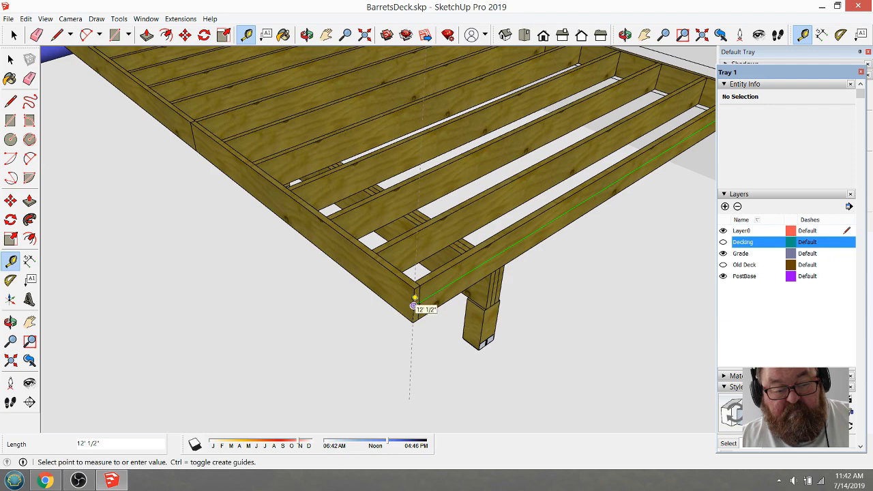
- Finish the Tape Measure reading along the outer end joist, picking a point near its front end
{"action": "scroll", "coordinate": [419, 302], "scroll_direction": "down", "scroll_amount": 5}
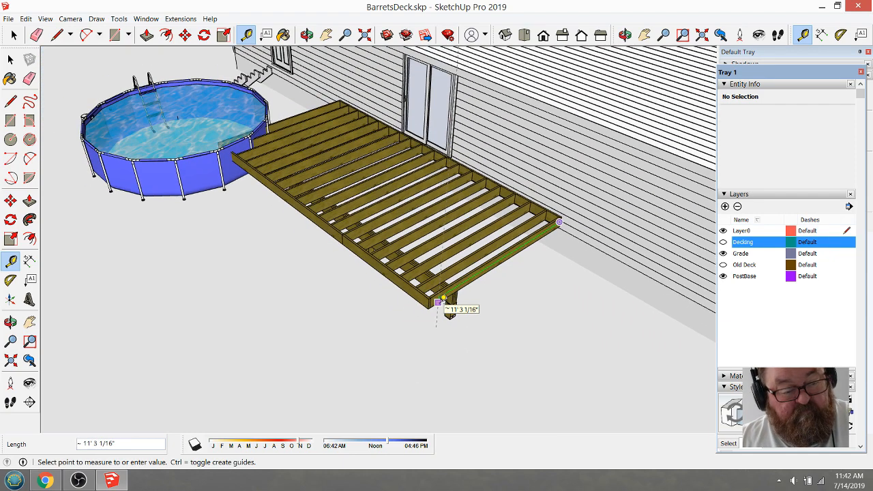
{"action": "left_click", "coordinate": [440, 301]}
{"action": "scroll", "coordinate": [441, 299], "scroll_direction": "up", "scroll_amount": 5}
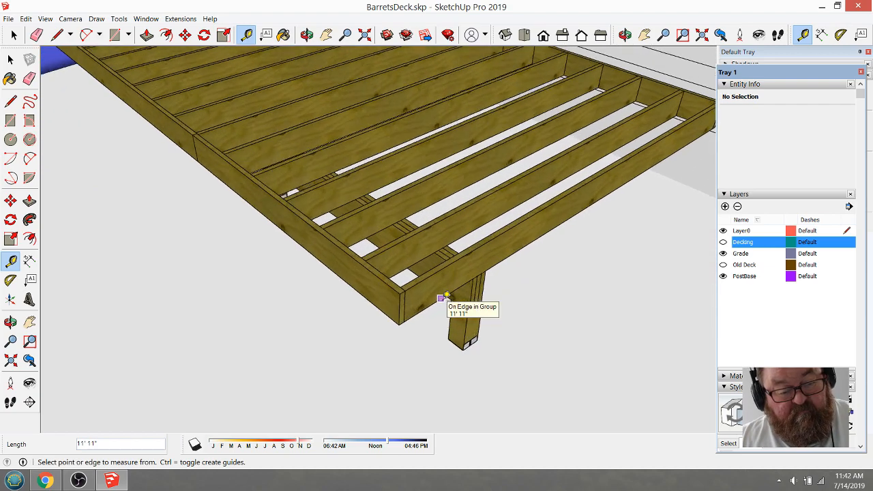
{"action": "scroll", "coordinate": [441, 300], "scroll_direction": "down", "scroll_amount": 2}
{"action": "scroll", "coordinate": [444, 302], "scroll_direction": "down", "scroll_amount": 4}
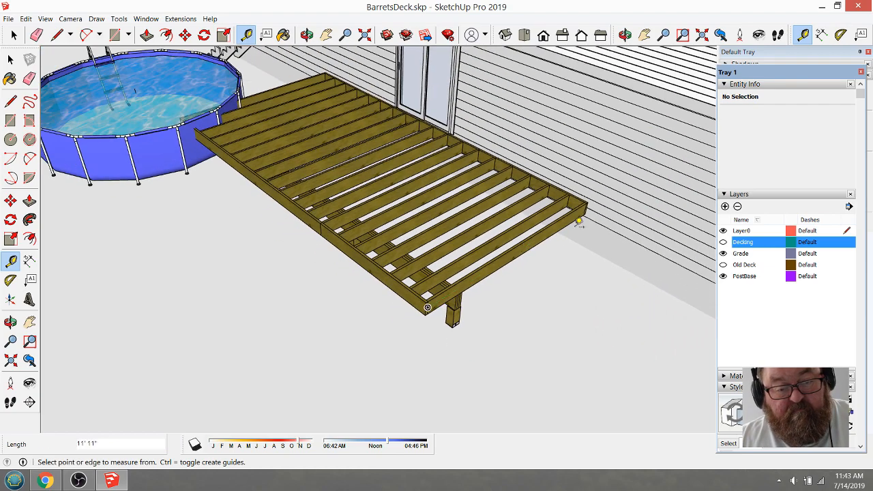
- Place a parallel guide line 14' out from the house-side end of the outer joist with the Tape Measure
{"action": "scroll", "coordinate": [579, 222], "scroll_direction": "up", "scroll_amount": 8}
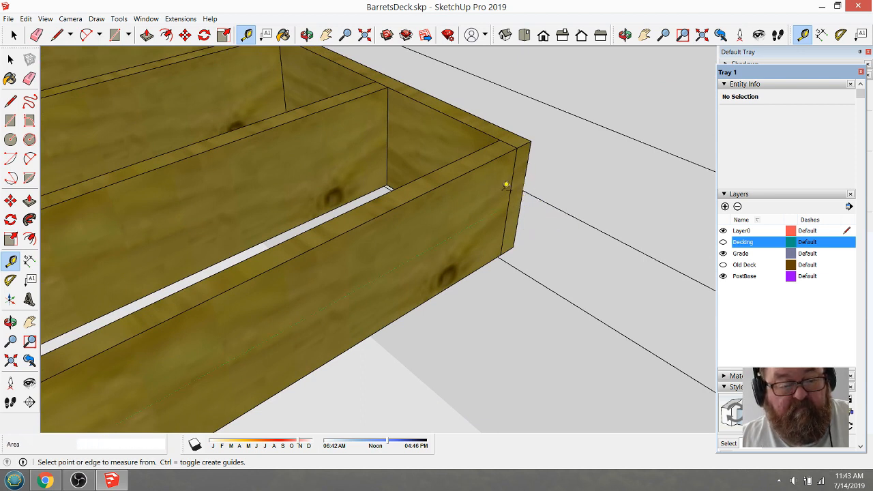
{"action": "left_click", "coordinate": [512, 178]}
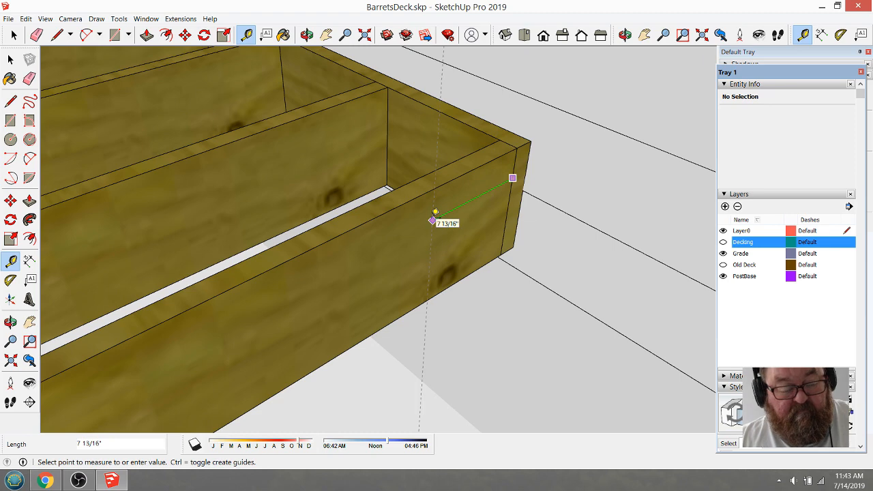
{"action": "type", "text": "14"}
{"action": "key", "text": "Return"}
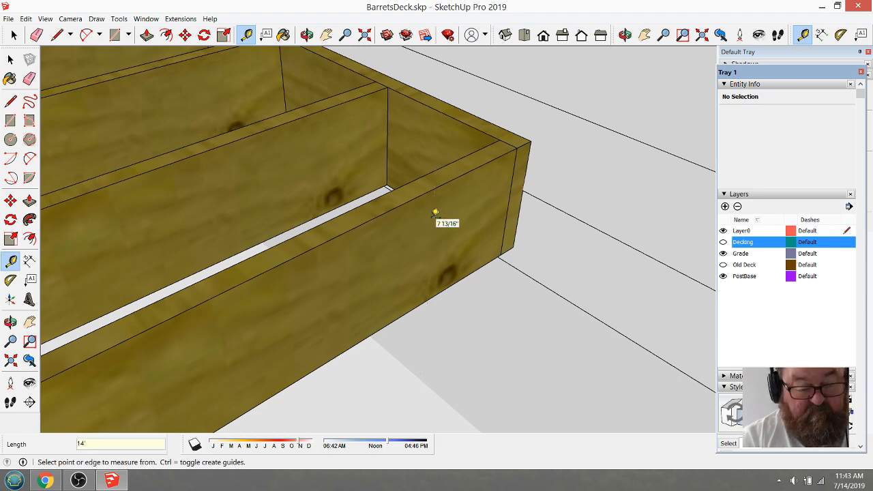
{"action": "scroll", "coordinate": [522, 176], "scroll_direction": "down", "scroll_amount": 3}
{"action": "scroll", "coordinate": [525, 163], "scroll_direction": "down", "scroll_amount": 5}
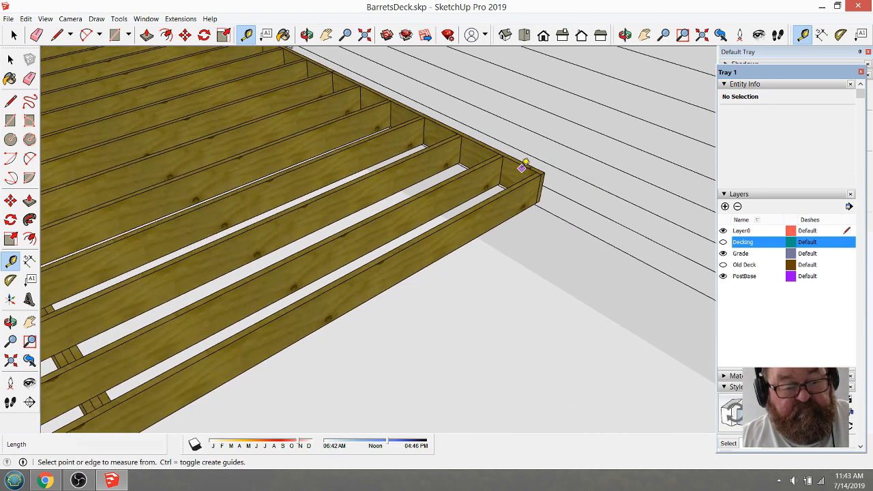
{"action": "scroll", "coordinate": [452, 274], "scroll_direction": "down", "scroll_amount": 2}
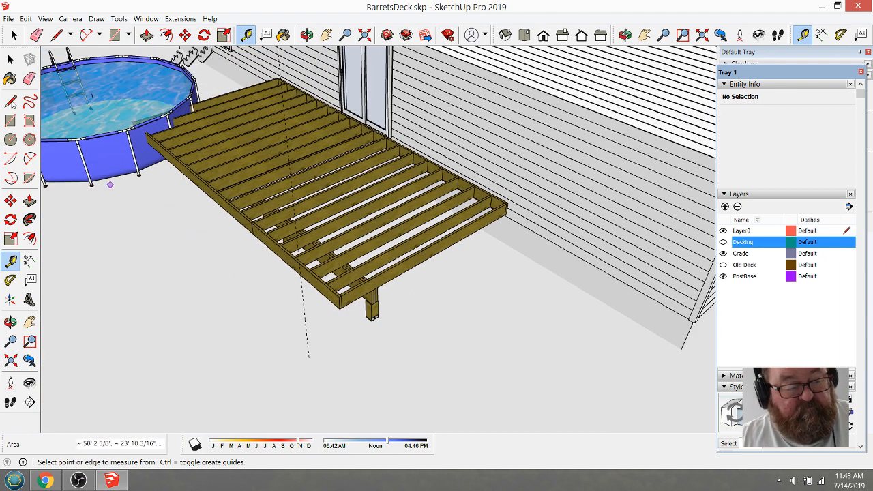
{"action": "key", "text": "space"}
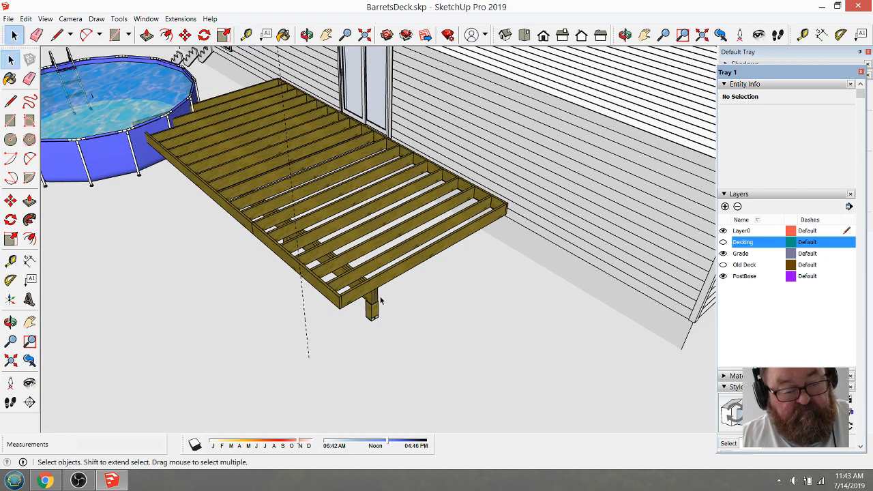
{"action": "left_click", "coordinate": [374, 303]}
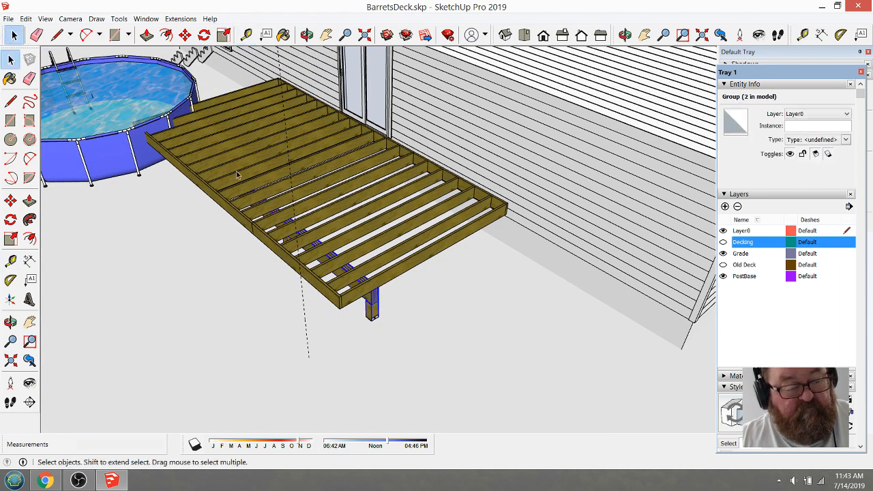
{"action": "left_click", "coordinate": [185, 35]}
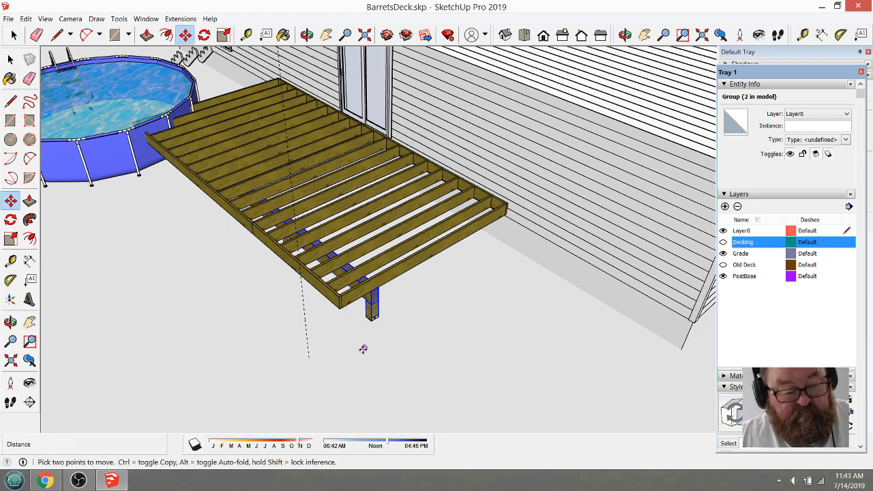
{"action": "scroll", "coordinate": [363, 338], "scroll_direction": "up", "scroll_amount": 5}
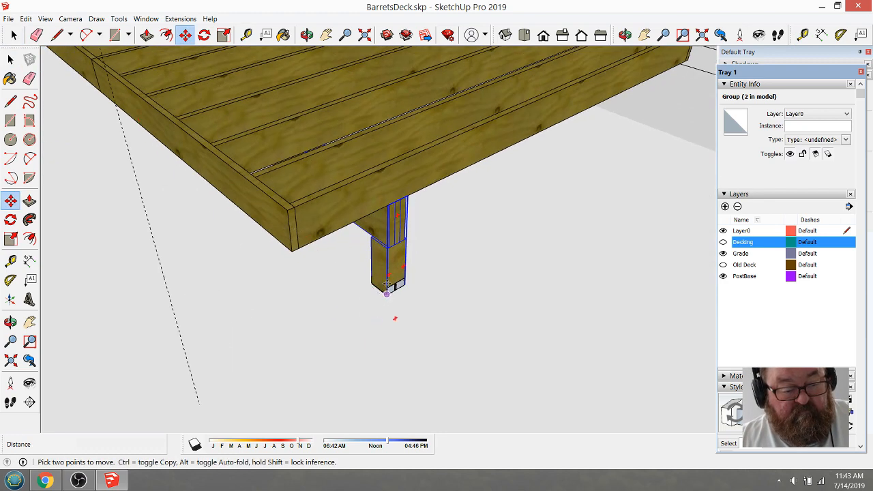
{"action": "left_click", "coordinate": [389, 271]}
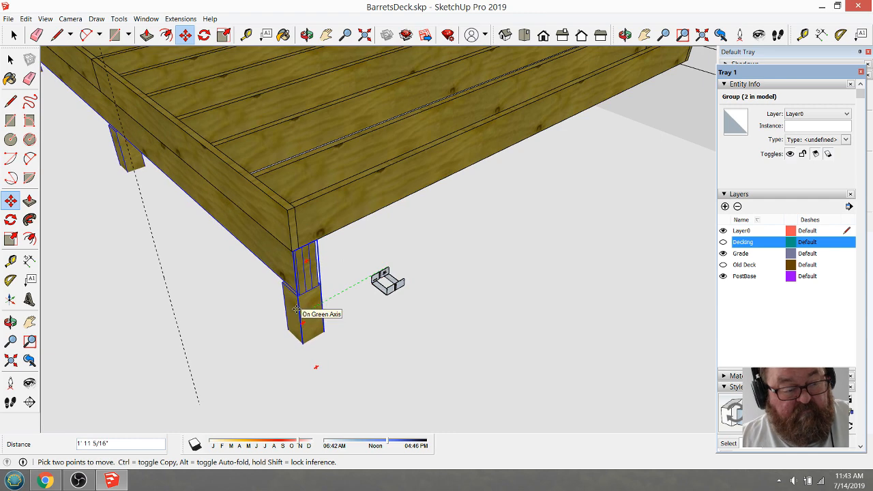
{"action": "key", "text": "Escape"}
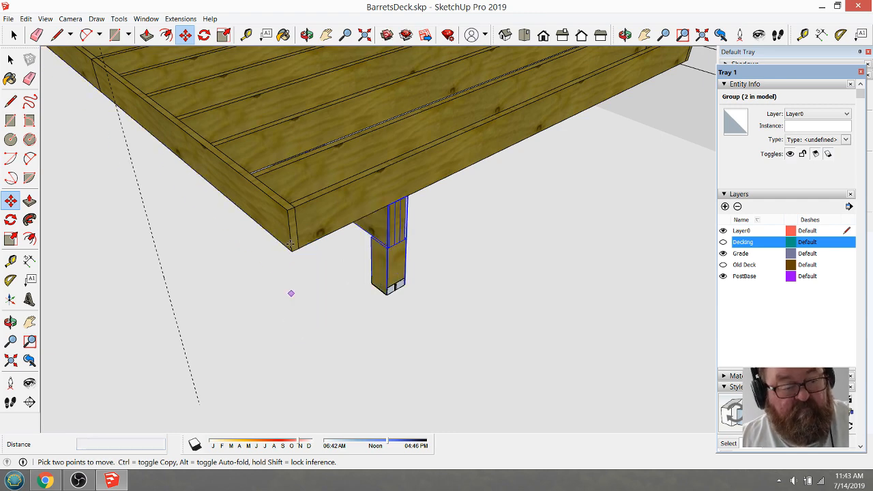
- Add a new layer named Pool
{"action": "left_click", "coordinate": [307, 34]}
{"action": "left_click_drag", "start_coordinate": [310, 68], "coordinate": [536, 234]}
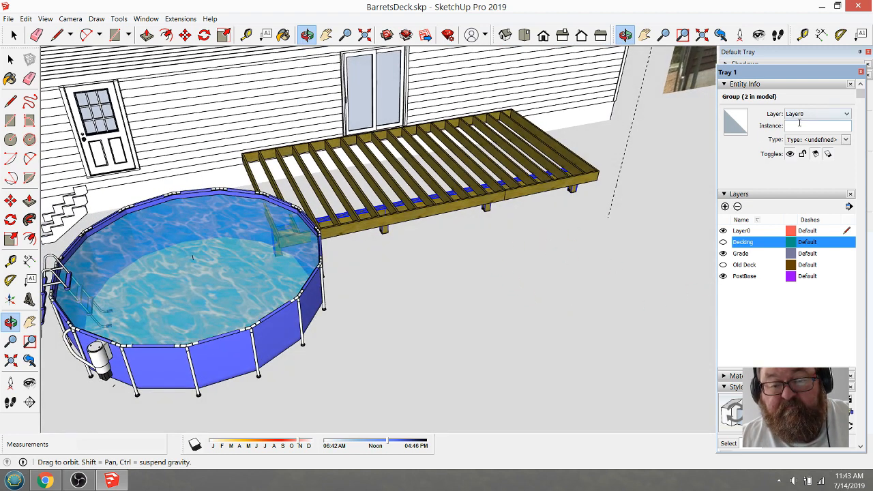
{"action": "left_click", "coordinate": [725, 207]}
{"action": "type", "text": "Po"}
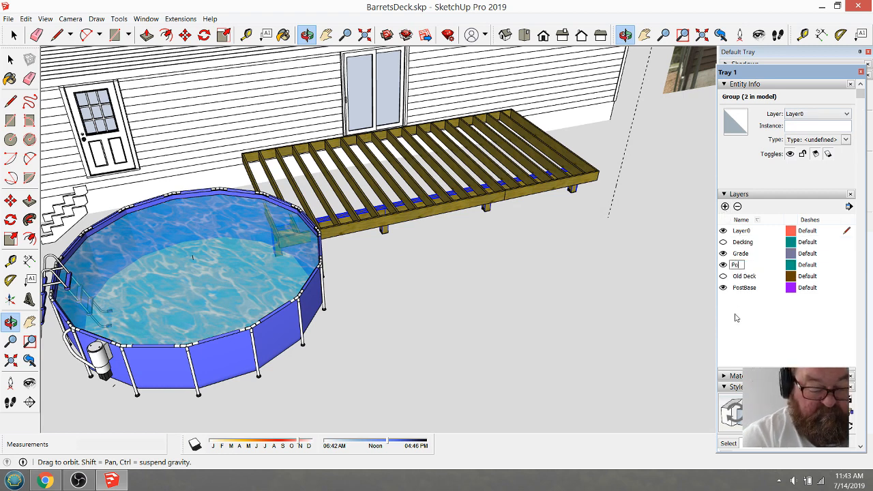
{"action": "type", "text": "ol"}
{"action": "key", "text": "Return"}
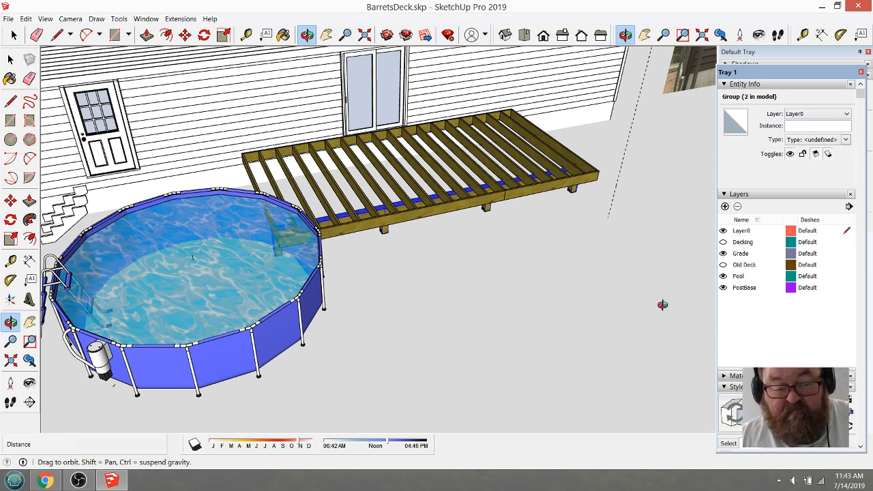
- Assign the swimming pool component to the Pool layer and hide that layer
{"action": "left_click", "coordinate": [13, 35]}
{"action": "left_click", "coordinate": [229, 296]}
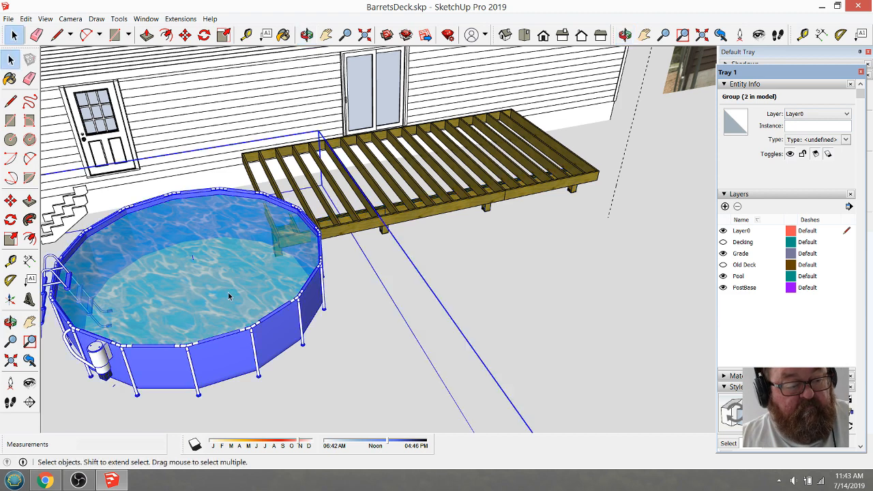
{"action": "left_click", "coordinate": [848, 114]}
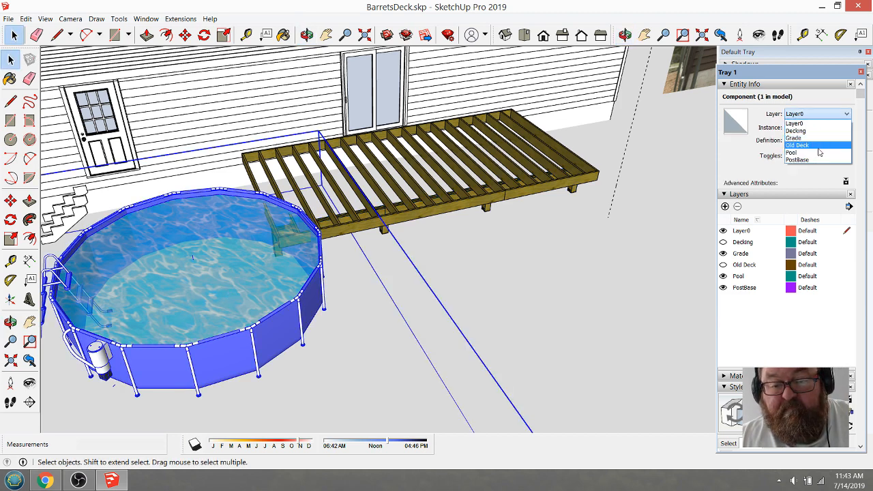
{"action": "left_click", "coordinate": [795, 152]}
{"action": "left_click", "coordinate": [723, 276]}
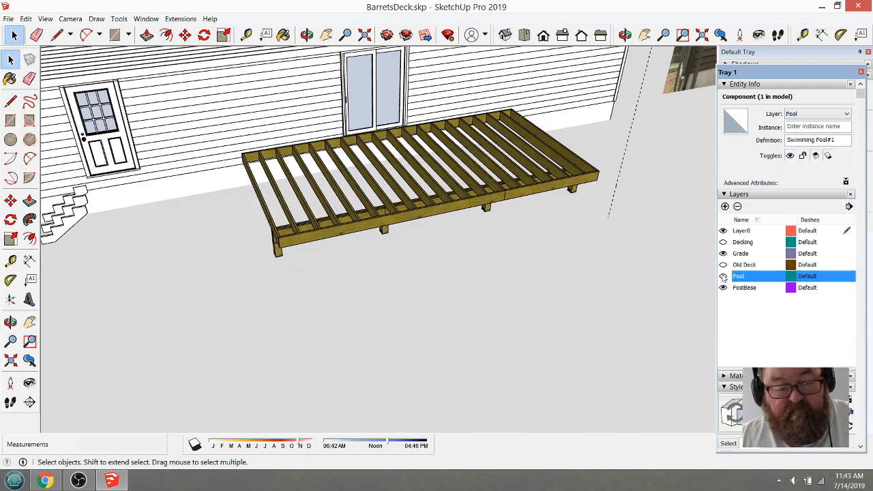
- Open the beam-and-post group under the deck for editing, select its four posts, and close the group
{"action": "left_click", "coordinate": [307, 35]}
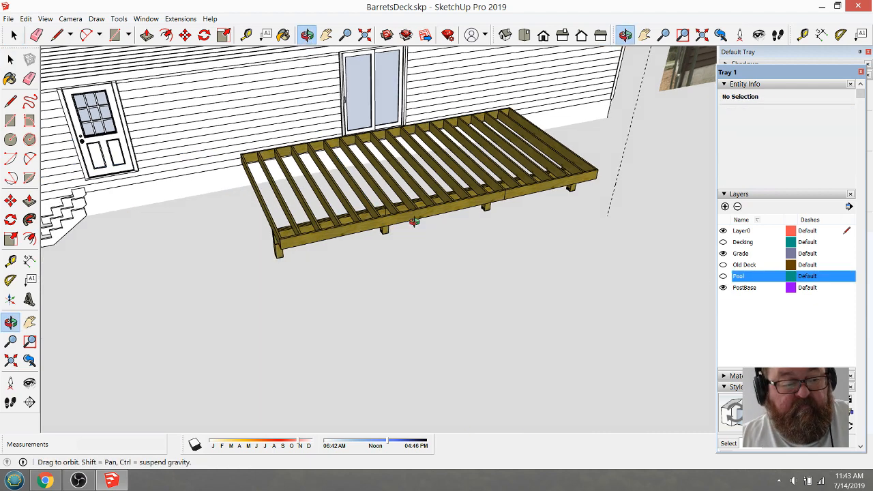
{"action": "left_click_drag", "start_coordinate": [382, 157], "coordinate": [453, 165]}
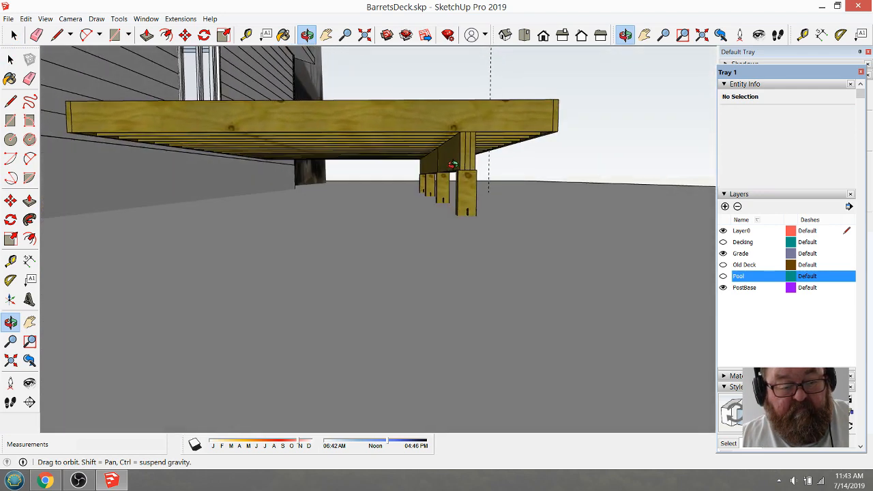
{"action": "left_click", "coordinate": [10, 60]}
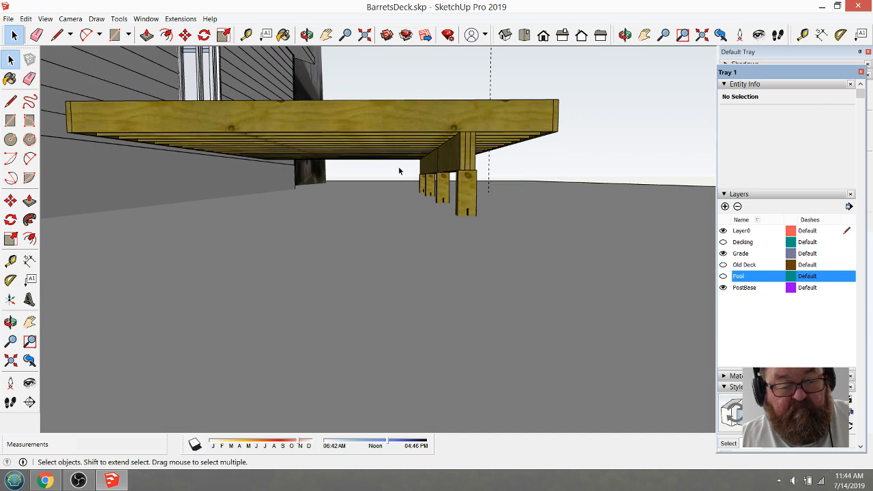
{"action": "left_click", "coordinate": [460, 154]}
{"action": "left_click", "coordinate": [382, 165]}
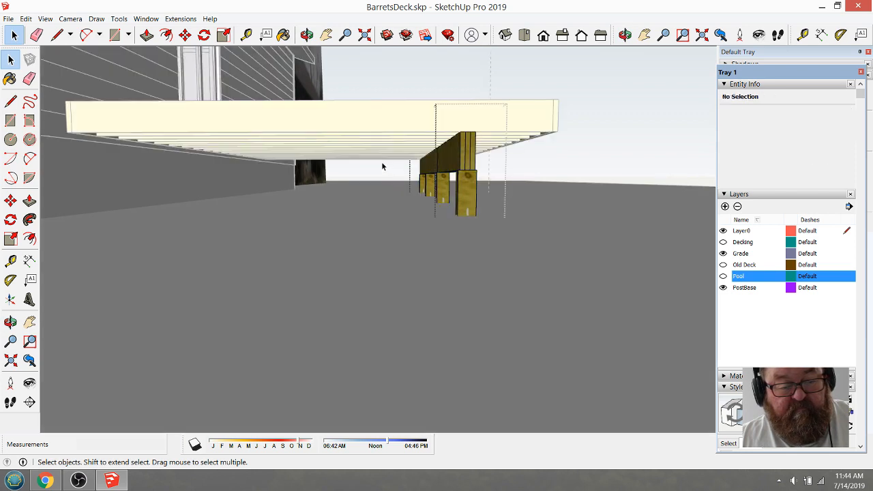
{"action": "left_click_drag", "start_coordinate": [552, 322], "coordinate": [555, 328]}
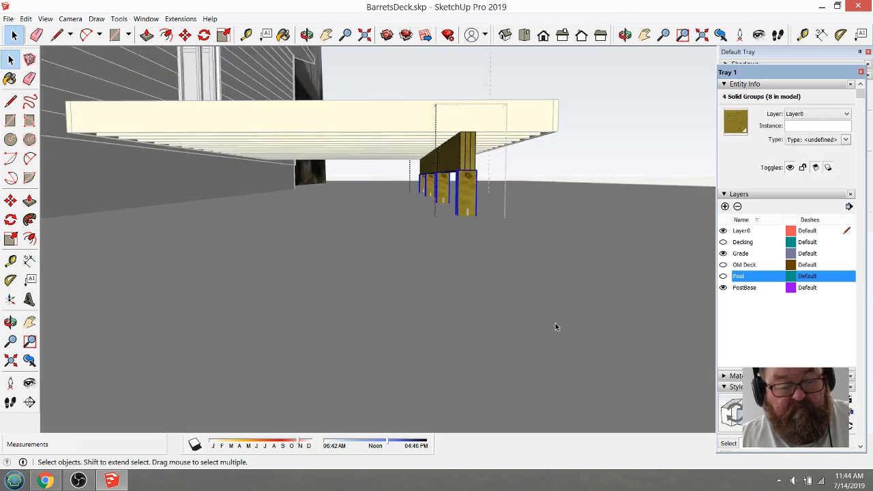
{"action": "left_click", "coordinate": [462, 169]}
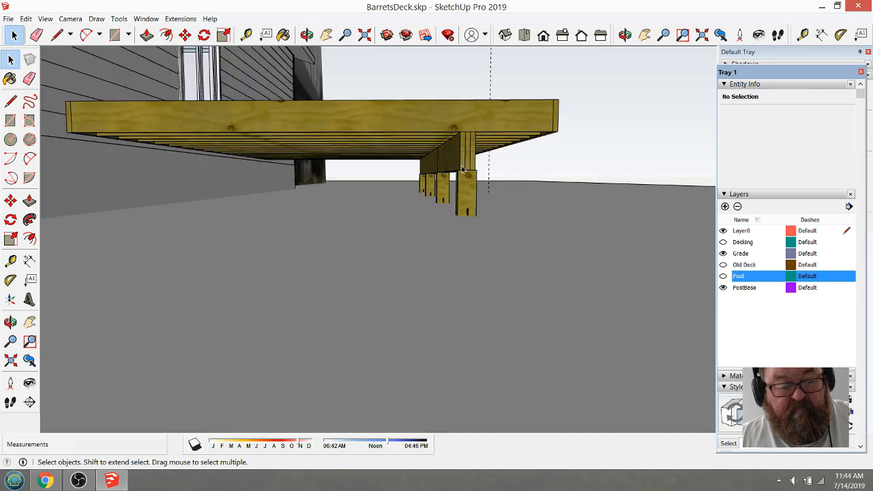
- View the model from below grade and select the footing block under the nearest post
{"action": "left_click", "coordinate": [306, 35]}
{"action": "left_click_drag", "start_coordinate": [384, 277], "coordinate": [362, 232]}
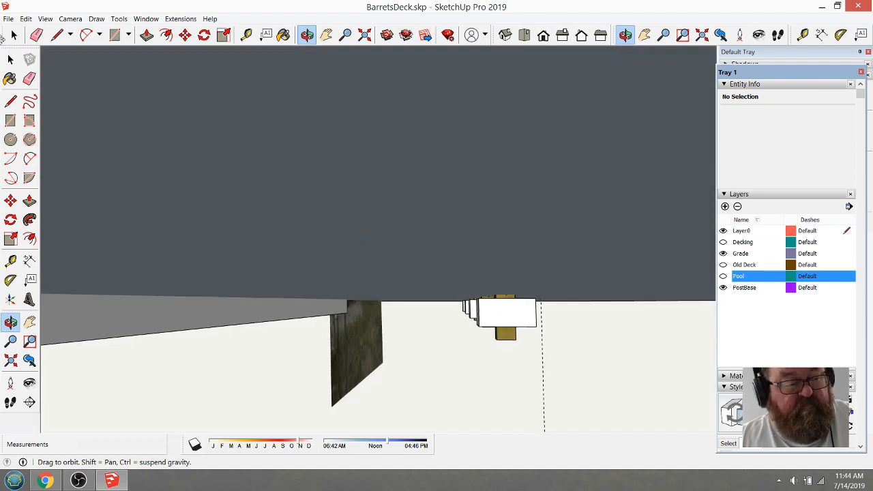
{"action": "left_click", "coordinate": [13, 35]}
{"action": "left_click", "coordinate": [516, 313]}
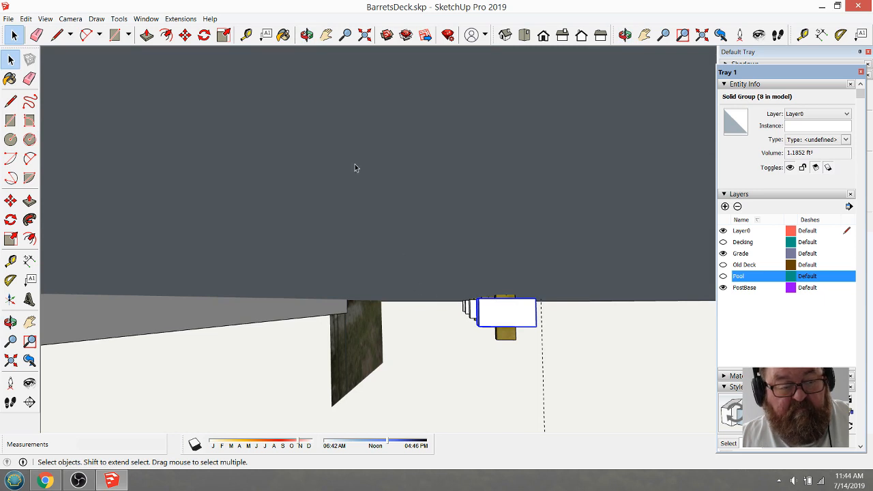
- Explode the group that holds the deck's beam and posts into its separate groups
{"action": "left_click", "coordinate": [306, 35]}
{"action": "left_click_drag", "start_coordinate": [455, 164], "coordinate": [398, 119]}
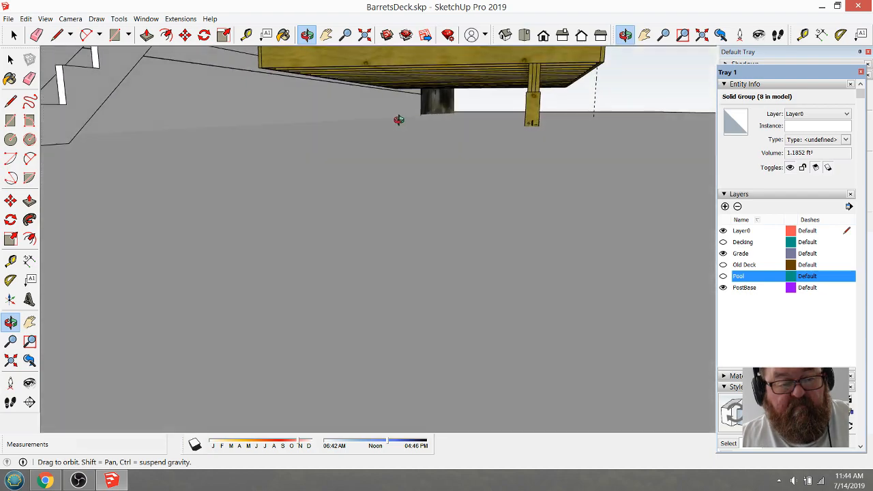
{"action": "left_click", "coordinate": [326, 35]}
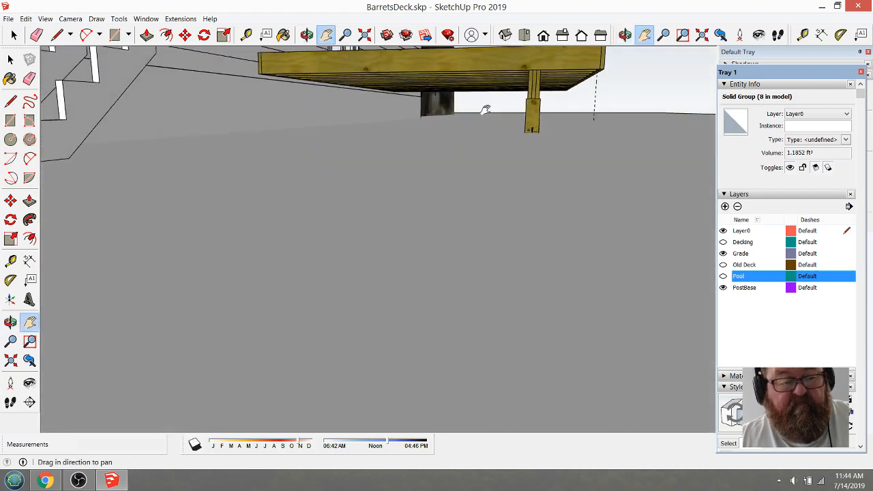
{"action": "mouse_move", "coordinate": [483, 107]}
{"action": "left_mouse_down"}
{"action": "mouse_move", "coordinate": [493, 167]}
{"action": "mouse_move", "coordinate": [482, 111]}
{"action": "left_mouse_up"}
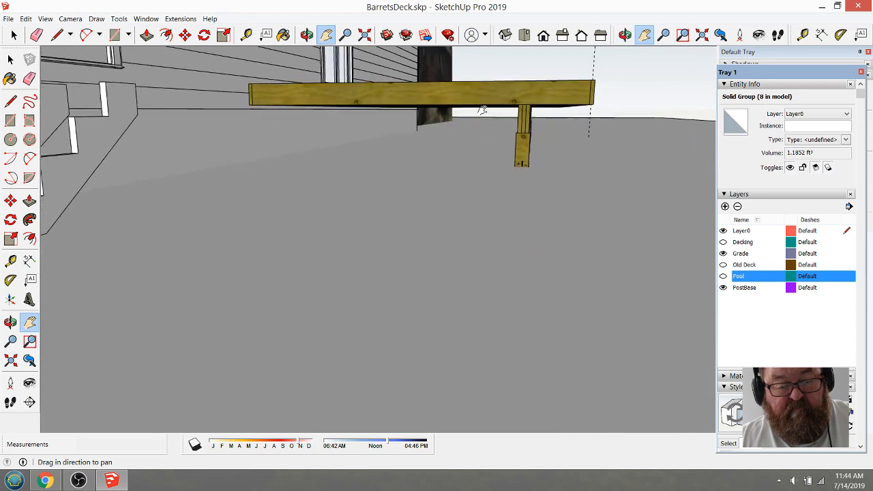
{"action": "left_click", "coordinate": [14, 35]}
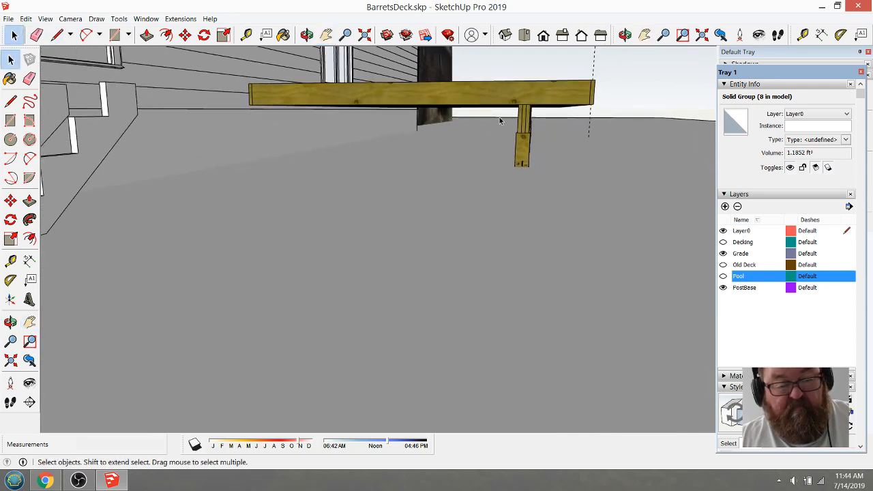
{"action": "right_click", "coordinate": [526, 117]}
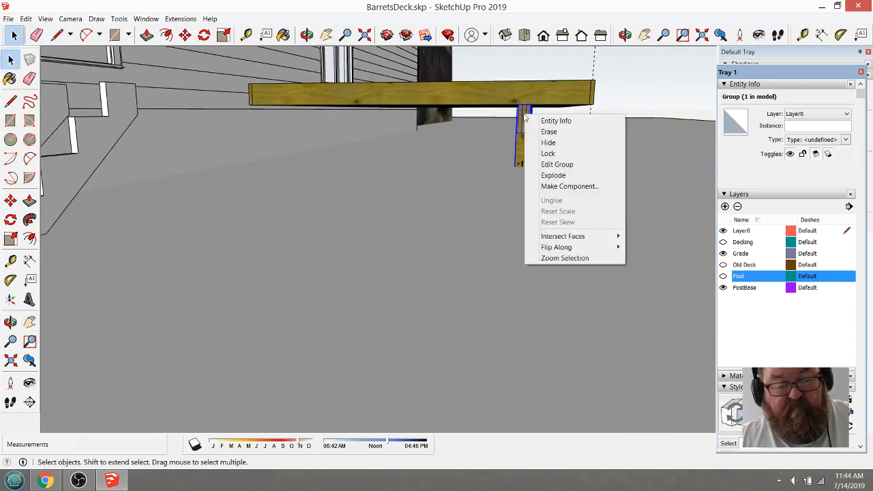
{"action": "left_click", "coordinate": [543, 174]}
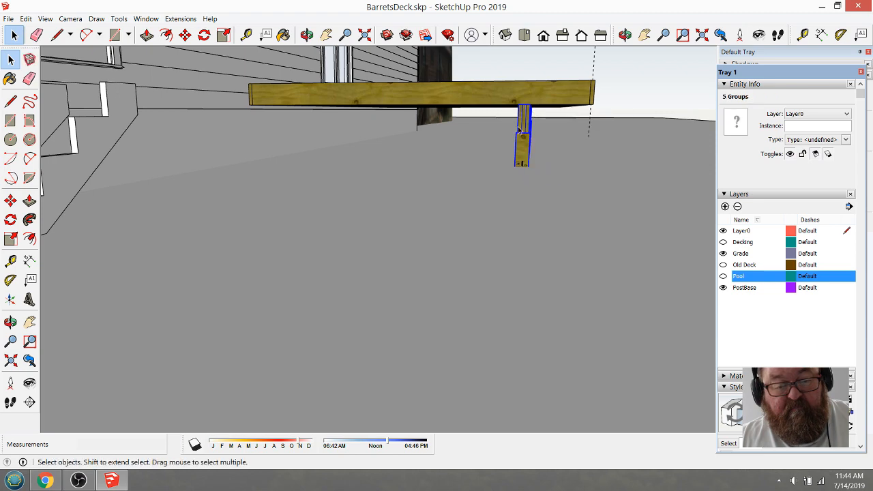
{"action": "left_click", "coordinate": [309, 35]}
{"action": "left_click_drag", "start_coordinate": [463, 107], "coordinate": [402, 98]}
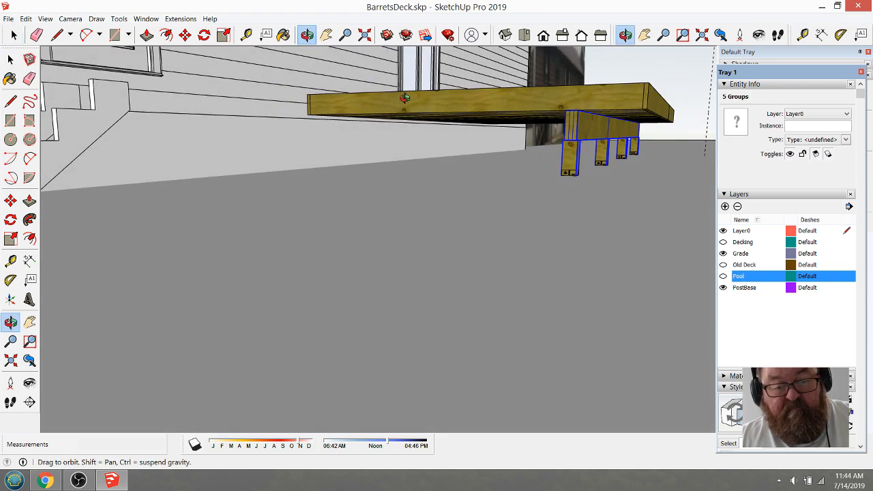
- Select the deck's beam and four posts together with the post bases and footings from a below-grade view
{"action": "left_click", "coordinate": [14, 35]}
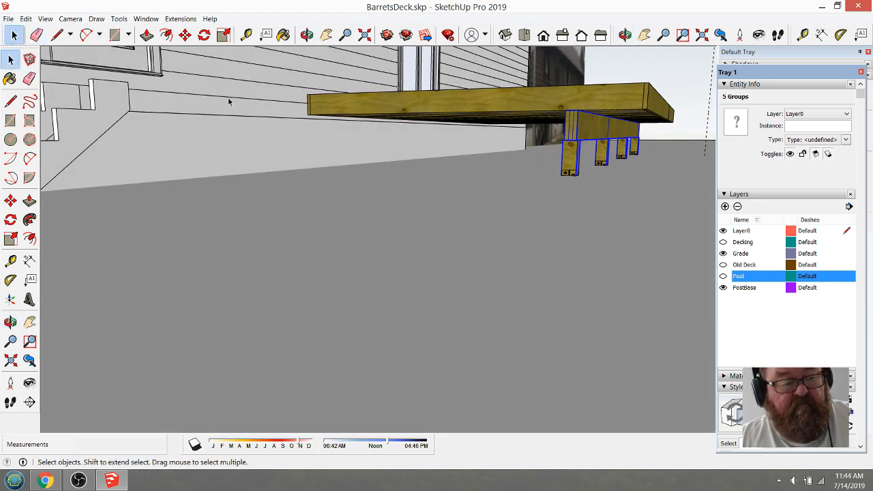
{"action": "left_click", "coordinate": [601, 133]}
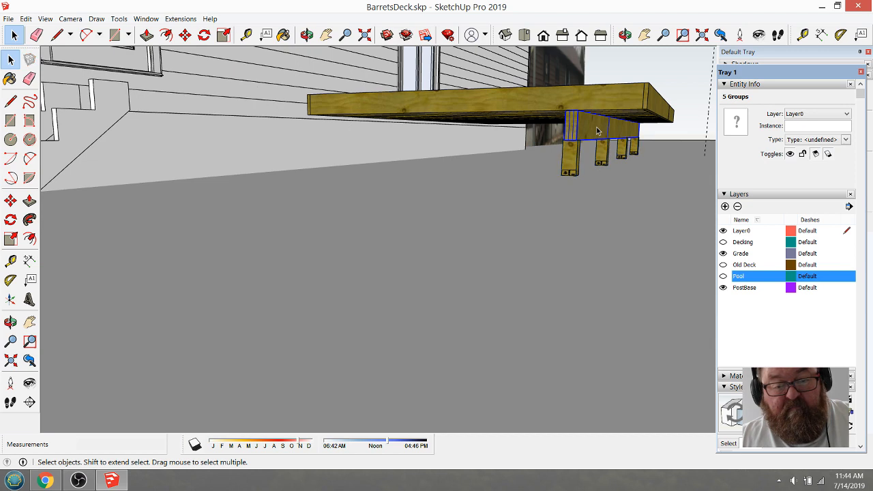
{"action": "left_click", "coordinate": [621, 151], "text": "shift"}
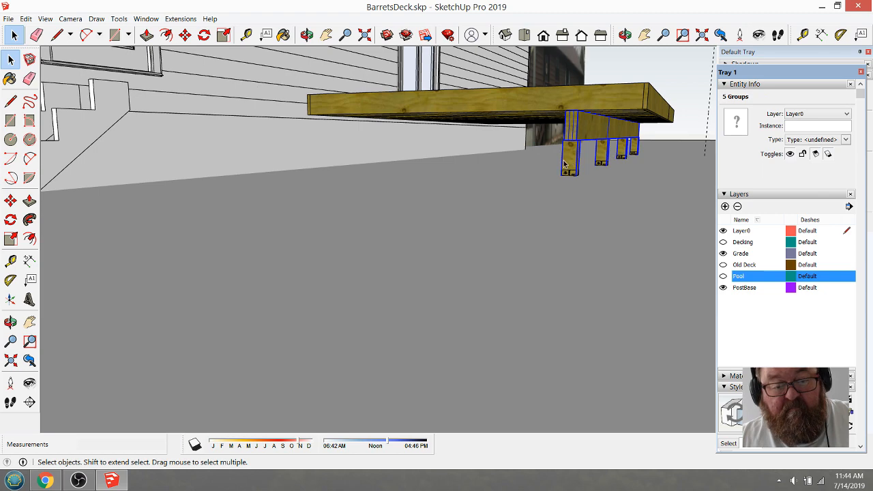
{"action": "left_click", "coordinate": [307, 35]}
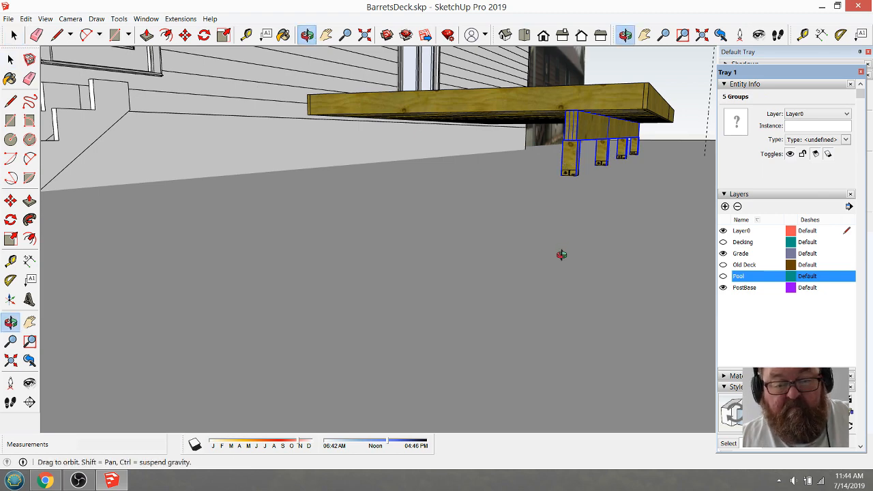
{"action": "left_click_drag", "start_coordinate": [562, 255], "coordinate": [578, 217]}
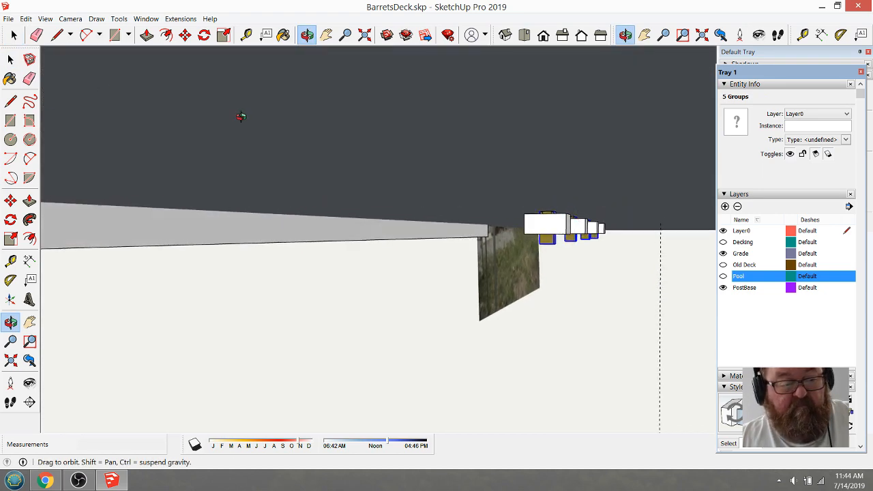
{"action": "left_click_drag", "start_coordinate": [242, 116], "coordinate": [423, 147]}
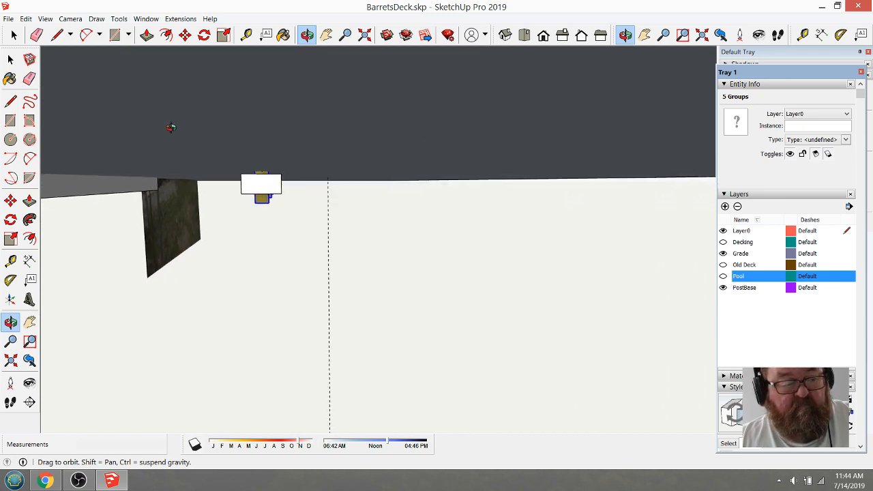
{"action": "key", "text": "space"}
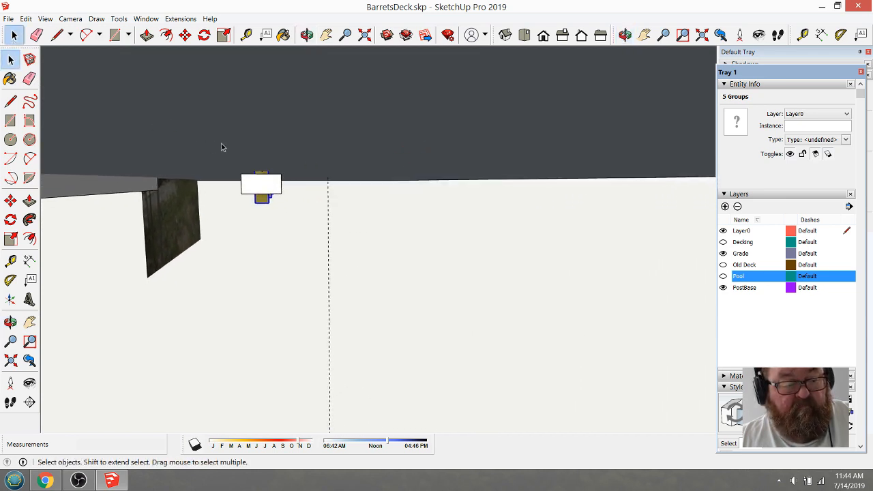
{"action": "left_click_drag", "start_coordinate": [221, 143], "coordinate": [351, 253]}
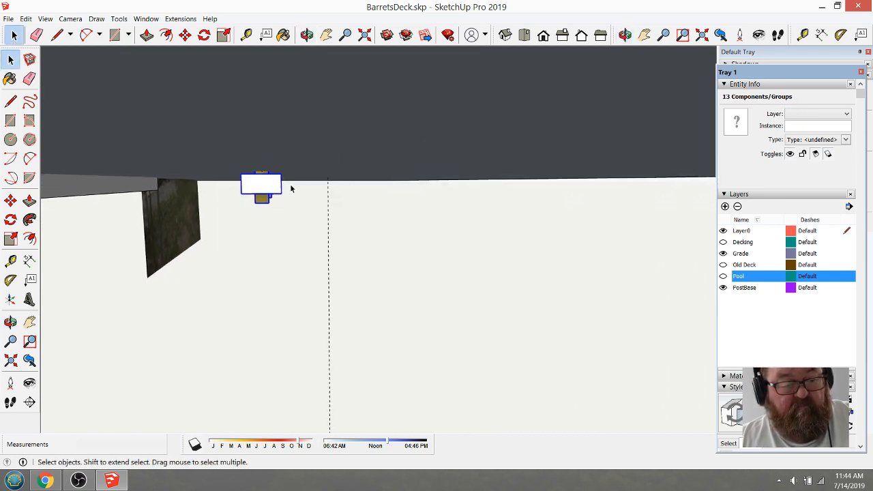
- Make one group from the selected beam, posts, post bases and footings
{"action": "left_click", "coordinate": [306, 34]}
{"action": "left_click_drag", "start_coordinate": [360, 146], "coordinate": [304, 247]}
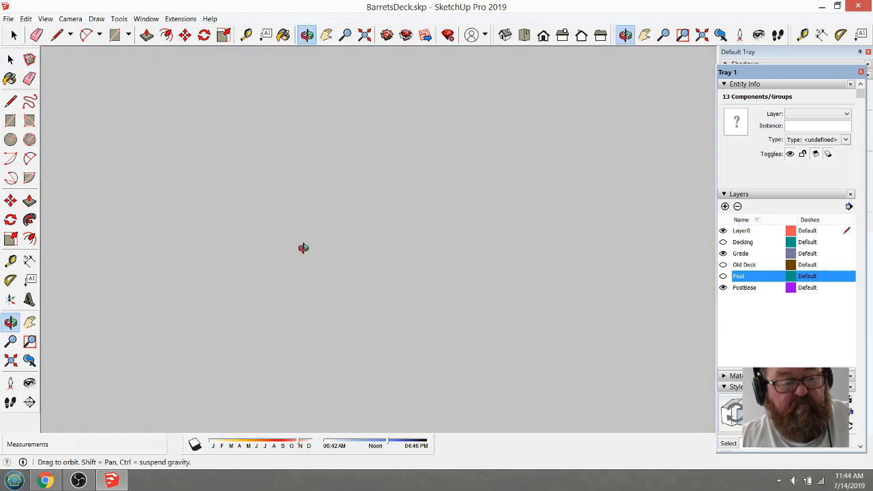
{"action": "left_click_drag", "start_coordinate": [311, 304], "coordinate": [329, 189]}
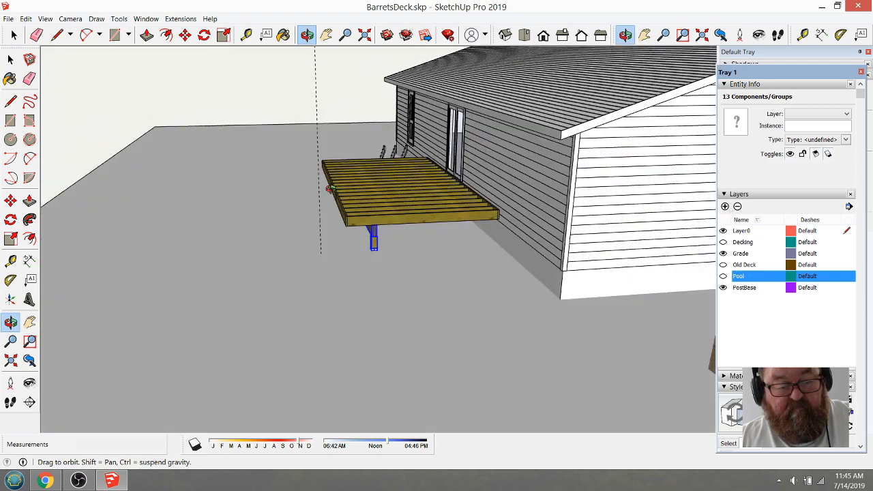
{"action": "scroll", "coordinate": [335, 235], "scroll_direction": "up", "scroll_amount": 5}
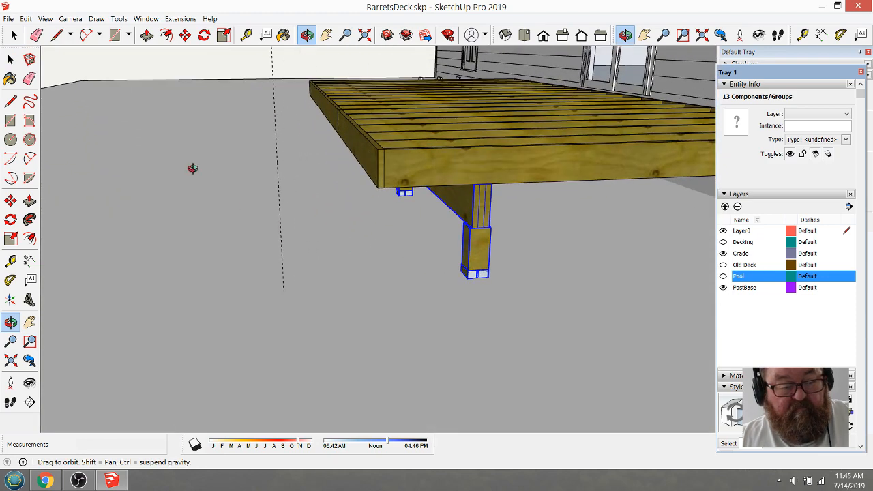
{"action": "key", "text": "space"}
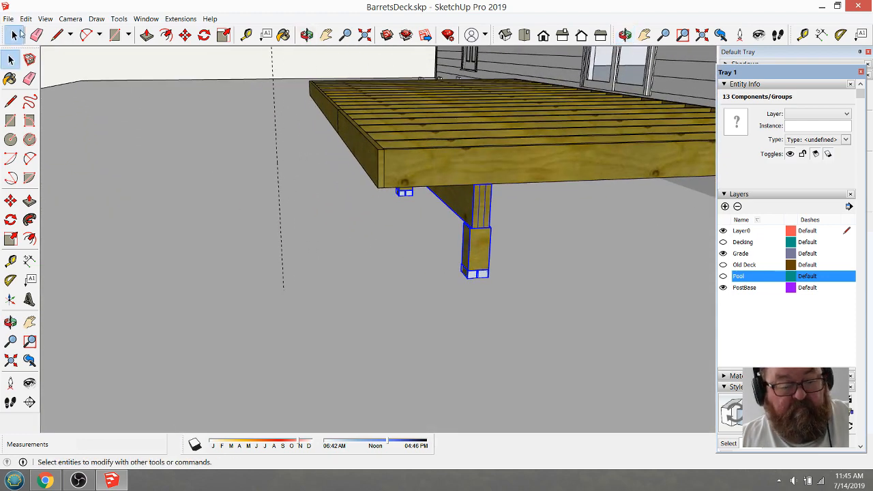
{"action": "right_click", "coordinate": [468, 207]}
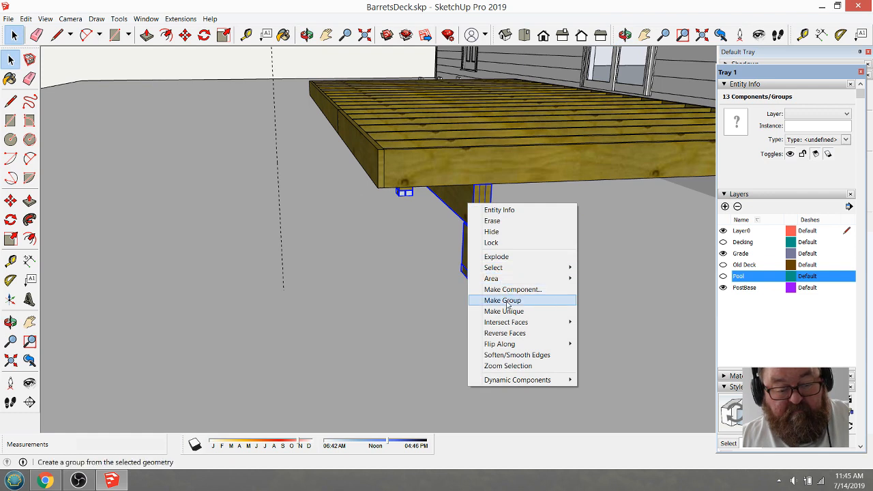
{"action": "left_click", "coordinate": [507, 301]}
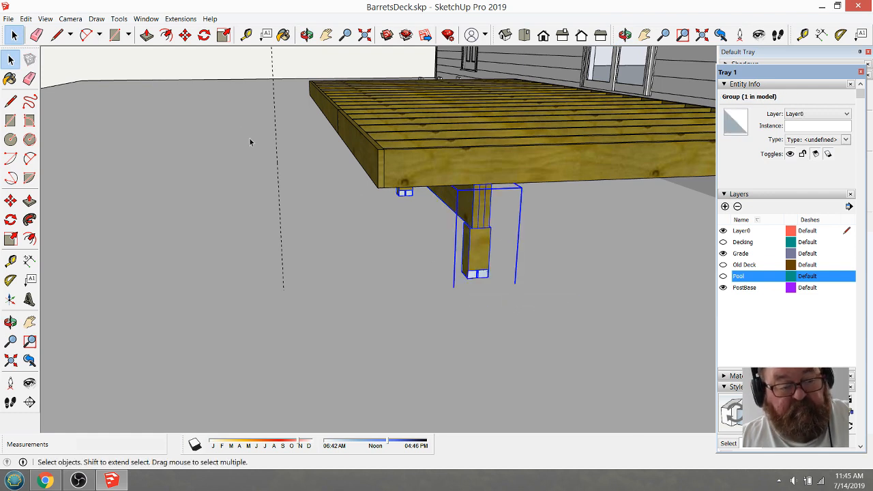
- Move the beam-and-post group away from the house along the green axis to the dashed depth guide
{"action": "key", "text": "m"}
{"action": "left_click", "coordinate": [468, 247]}
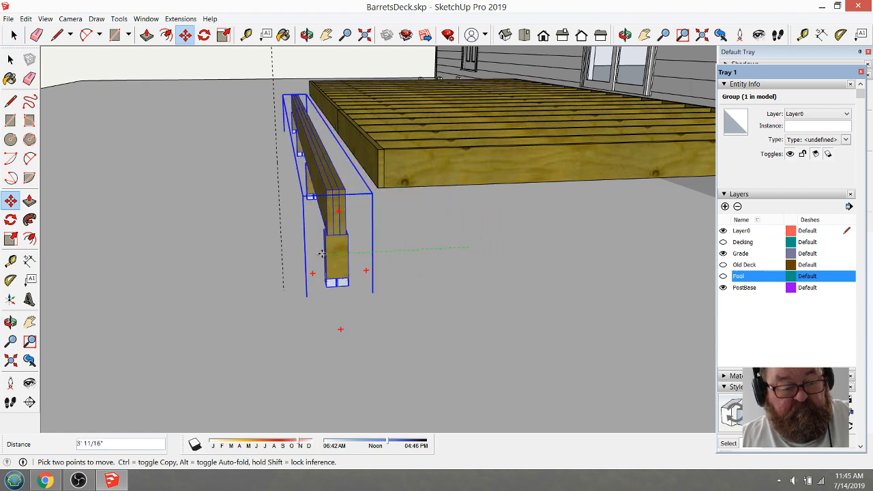
{"action": "left_click", "coordinate": [283, 251]}
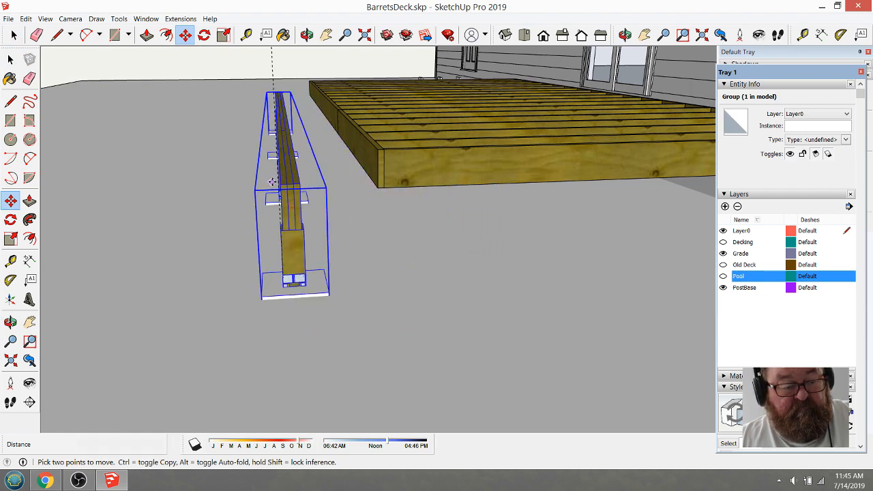
{"action": "scroll", "coordinate": [285, 248], "scroll_direction": "up", "scroll_amount": 5}
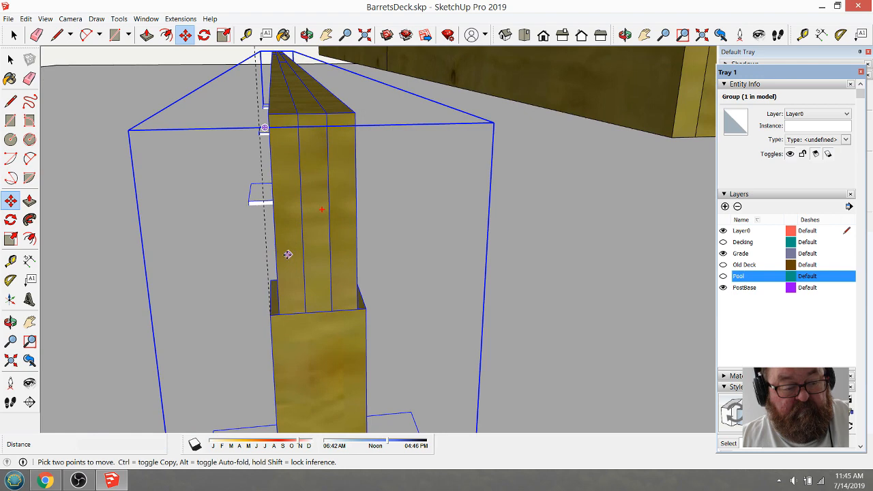
{"action": "scroll", "coordinate": [416, 327], "scroll_direction": "down", "scroll_amount": 6}
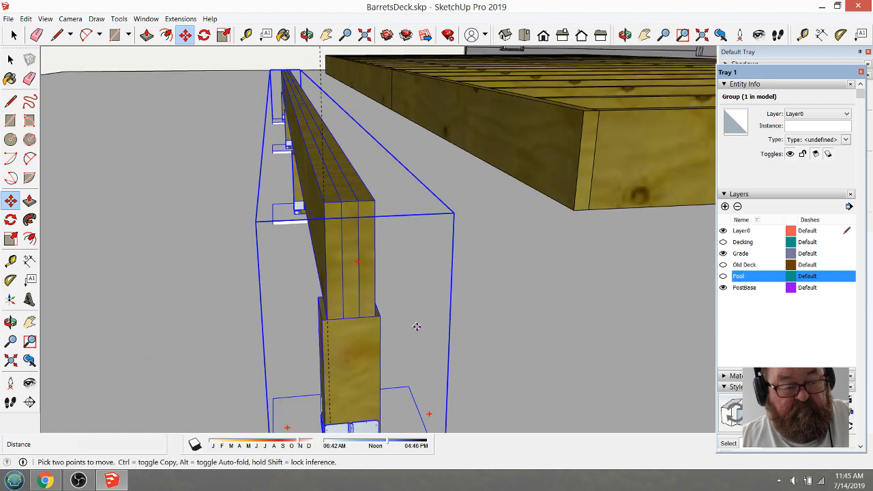
{"action": "scroll", "coordinate": [428, 328], "scroll_direction": "down", "scroll_amount": 3}
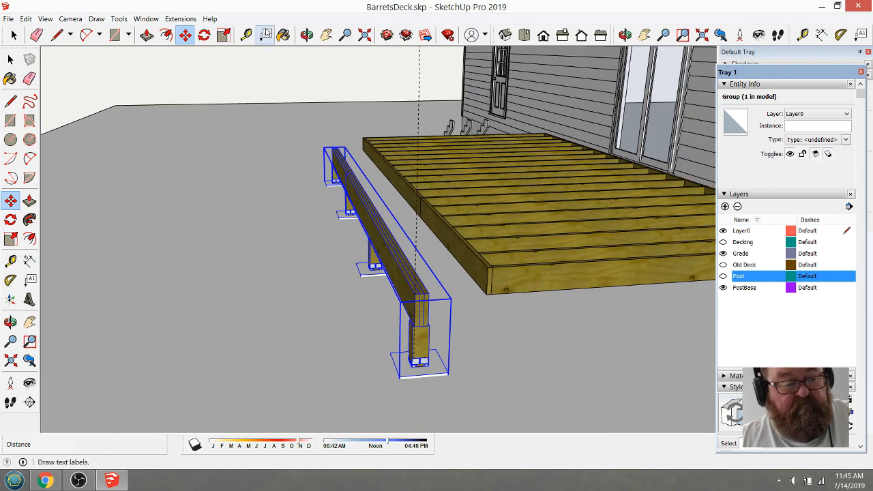
- Open the deck's joist frame group for editing
{"action": "left_click", "coordinate": [307, 35]}
{"action": "left_click_drag", "start_coordinate": [400, 204], "coordinate": [446, 287]}
{"action": "scroll", "coordinate": [414, 247], "scroll_direction": "down", "scroll_amount": 4}
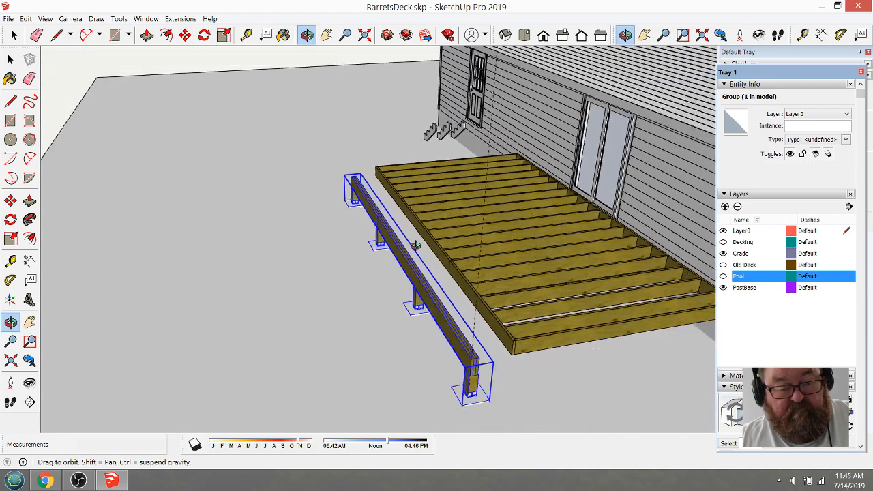
{"action": "left_click_drag", "start_coordinate": [437, 345], "coordinate": [486, 348]}
{"action": "scroll", "coordinate": [487, 348], "scroll_direction": "up", "scroll_amount": 3}
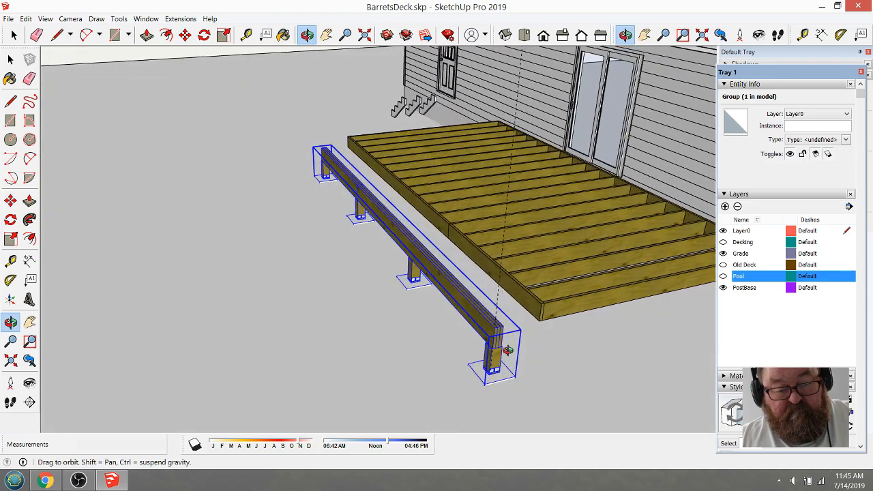
{"action": "left_click", "coordinate": [13, 35]}
{"action": "left_click", "coordinate": [462, 223]}
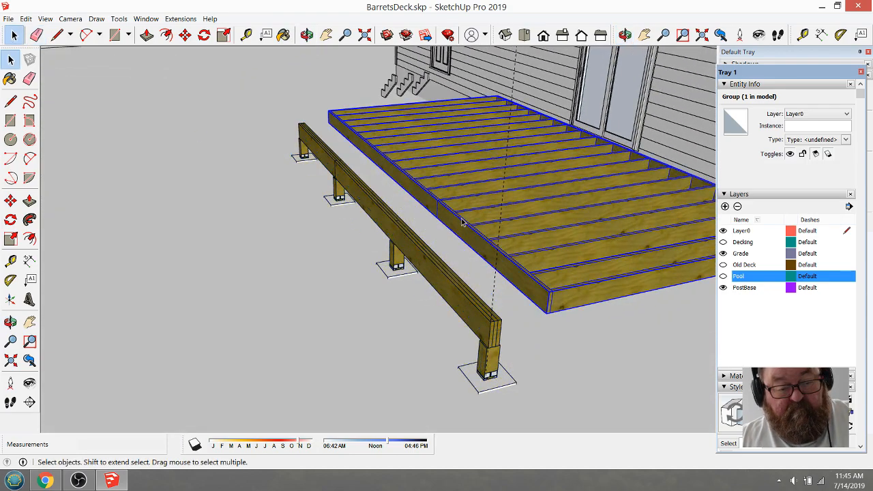
{"action": "scroll", "coordinate": [402, 226], "scroll_direction": "down", "scroll_amount": 2}
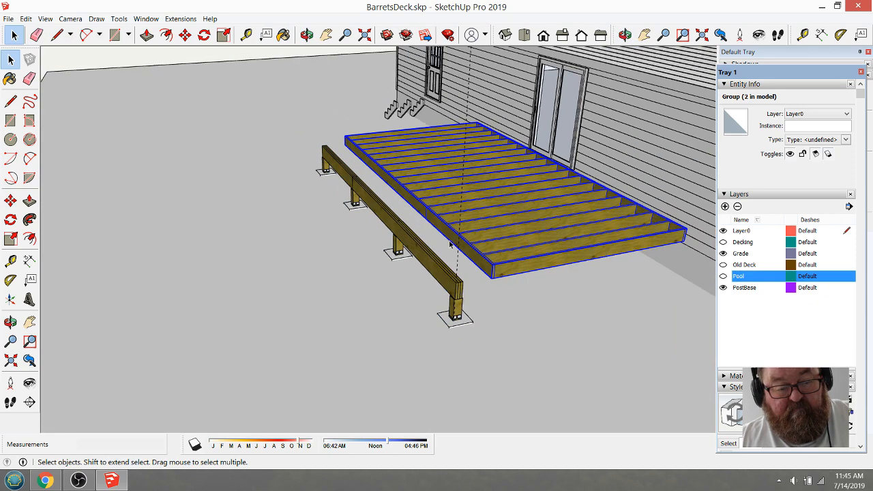
{"action": "double_click", "coordinate": [462, 242]}
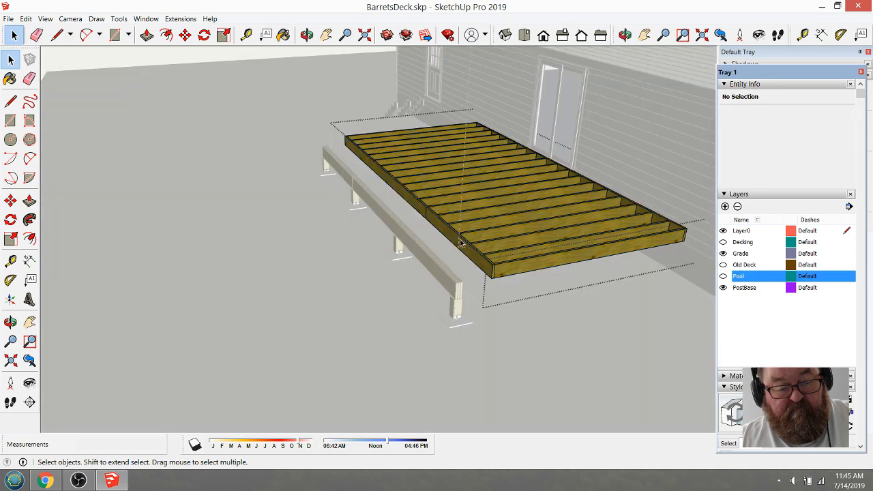
- Move the frame's two outer rim boards about 13' 6 5/8" away from the house along the green axis
{"action": "left_click", "coordinate": [448, 240]}
{"action": "left_click", "coordinate": [408, 208], "text": "shift"}
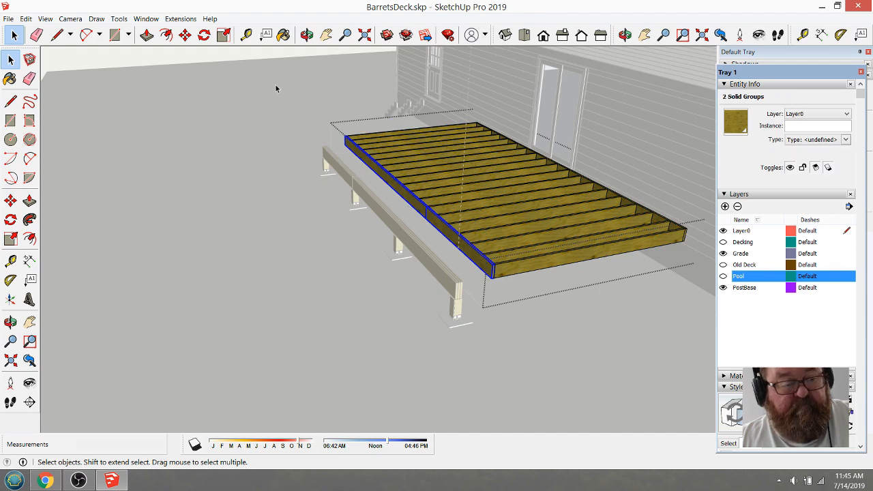
{"action": "left_click", "coordinate": [185, 34]}
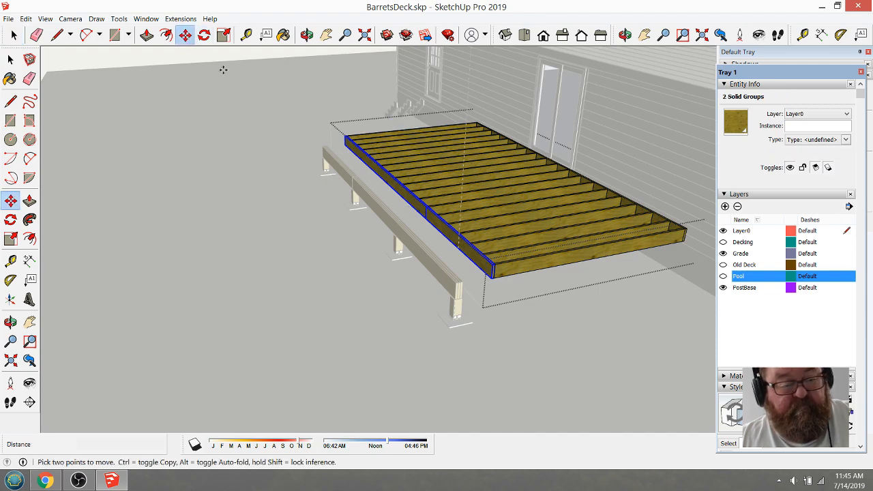
{"action": "left_click", "coordinate": [599, 257]}
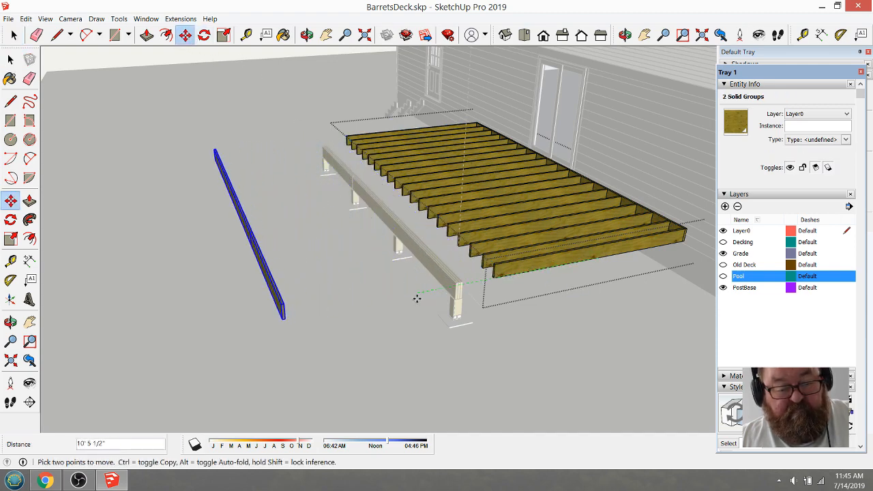
{"action": "left_click", "coordinate": [355, 310]}
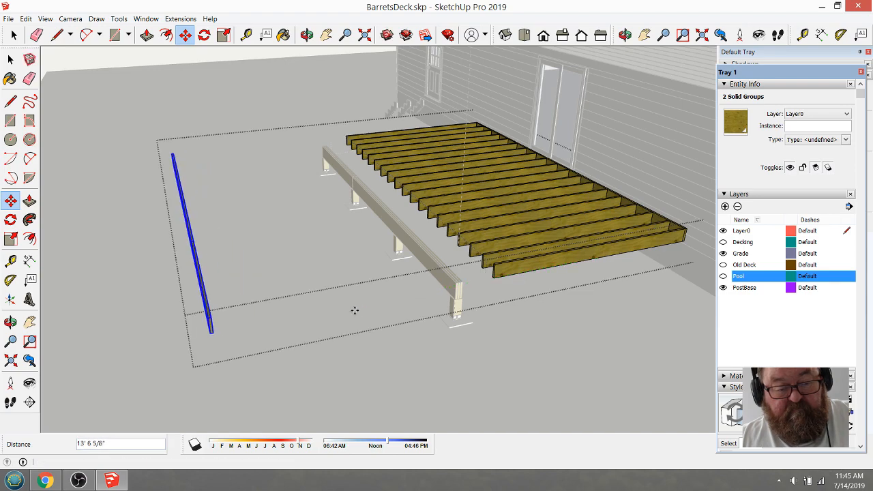
- Place a Tape Measure guide 14' out from the house-side end of the frame's outermost joist
{"action": "scroll", "coordinate": [487, 252], "scroll_direction": "up", "scroll_amount": 5}
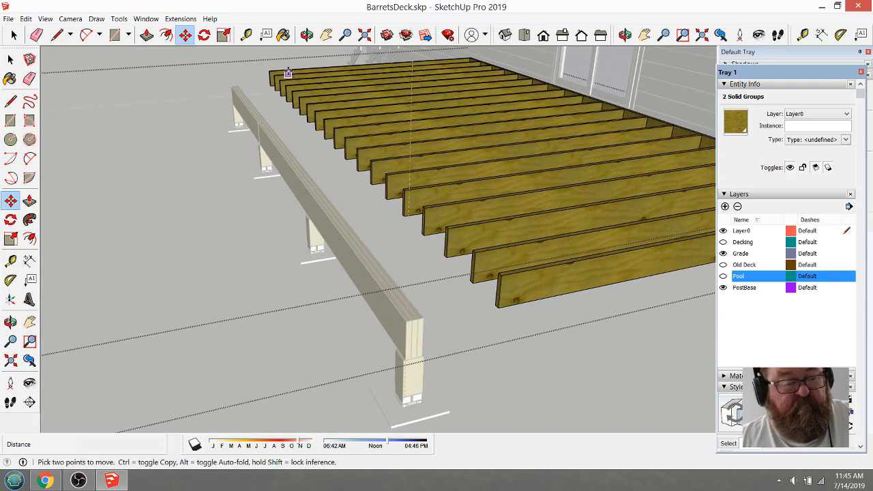
{"action": "left_click", "coordinate": [308, 36]}
{"action": "left_click_drag", "start_coordinate": [428, 162], "coordinate": [464, 182]}
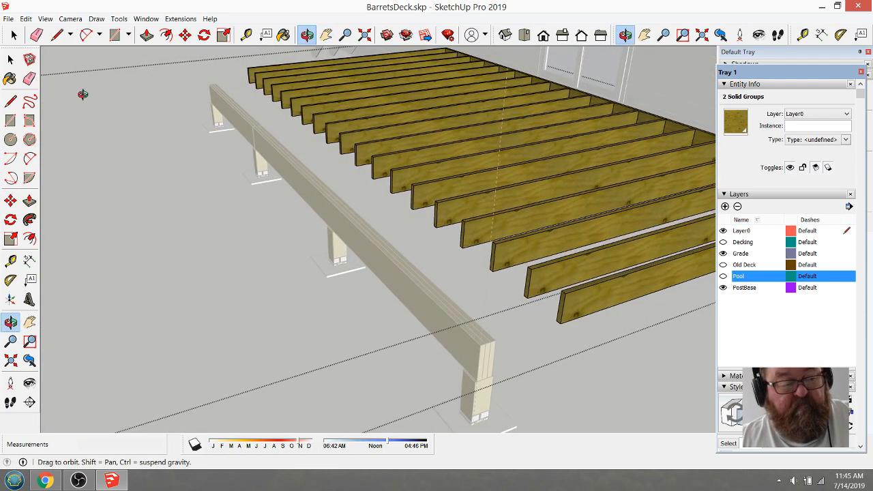
{"action": "left_click", "coordinate": [14, 35]}
{"action": "scroll", "coordinate": [388, 294], "scroll_direction": "down", "scroll_amount": 6}
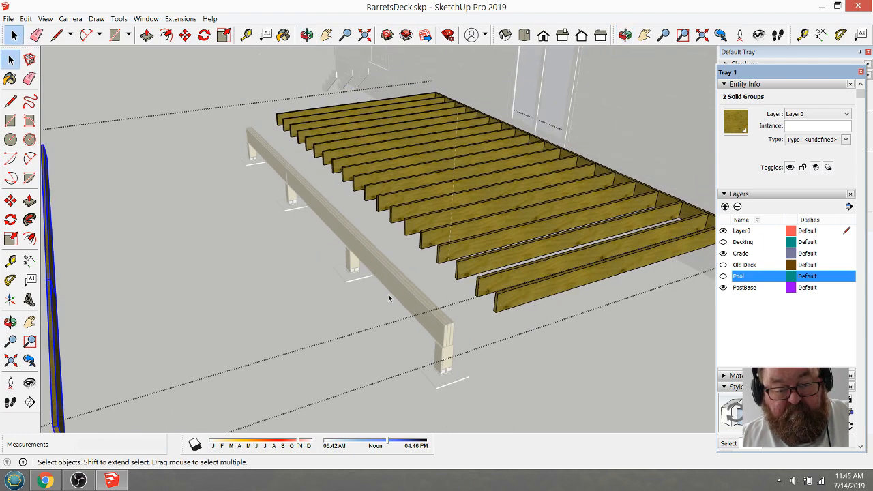
{"action": "scroll", "coordinate": [663, 287], "scroll_direction": "up", "scroll_amount": 7}
{"action": "scroll", "coordinate": [654, 246], "scroll_direction": "up", "scroll_amount": 3}
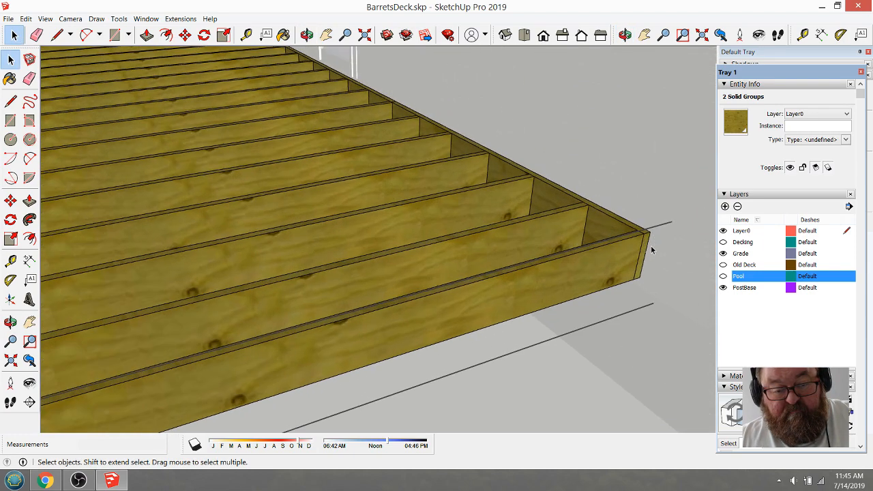
{"action": "left_click", "coordinate": [246, 34]}
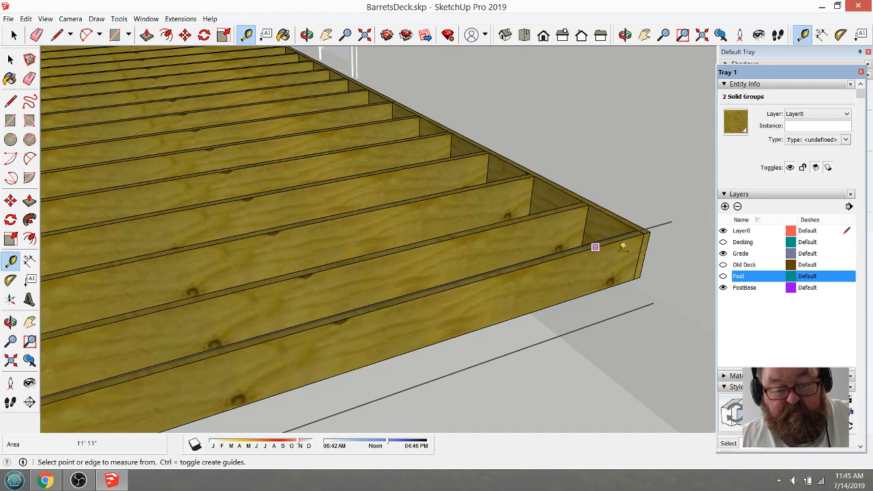
{"action": "left_click", "coordinate": [634, 252]}
{"action": "scroll", "coordinate": [573, 276], "scroll_direction": "down", "scroll_amount": 6}
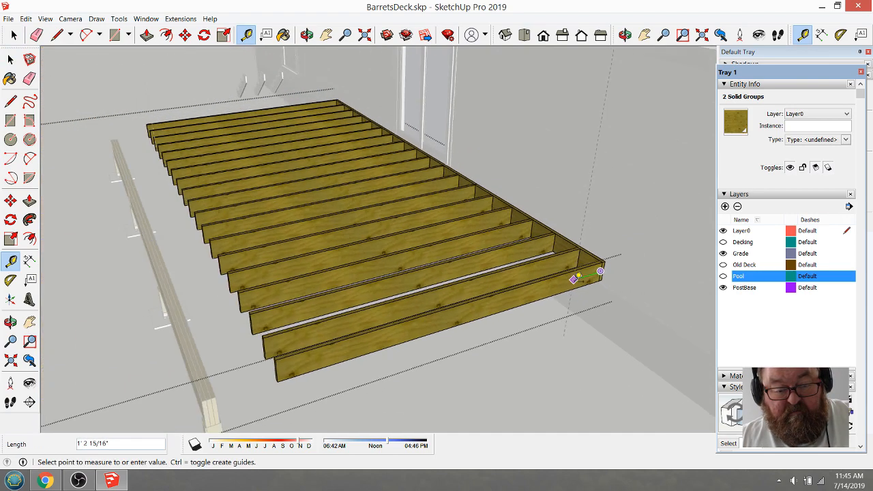
{"action": "scroll", "coordinate": [529, 289], "scroll_direction": "up", "scroll_amount": 5}
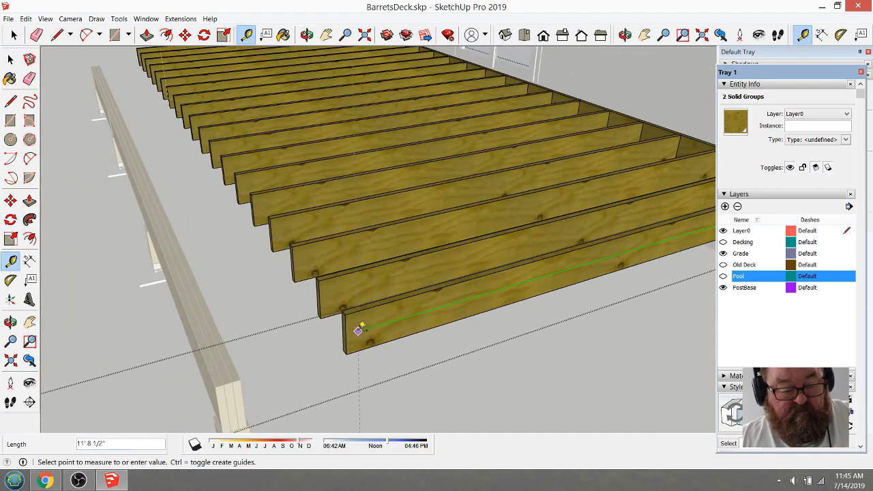
{"action": "type", "text": "14"}
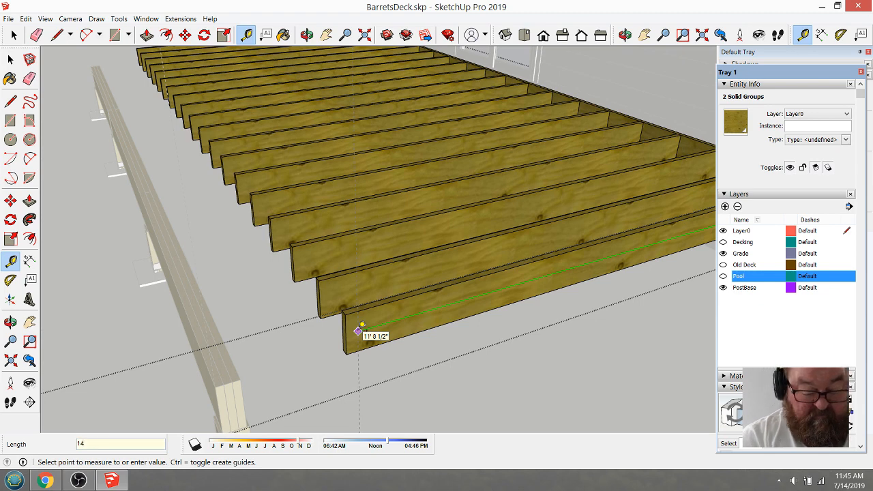
{"action": "type", "text": "'"}
{"action": "key", "text": "Return"}
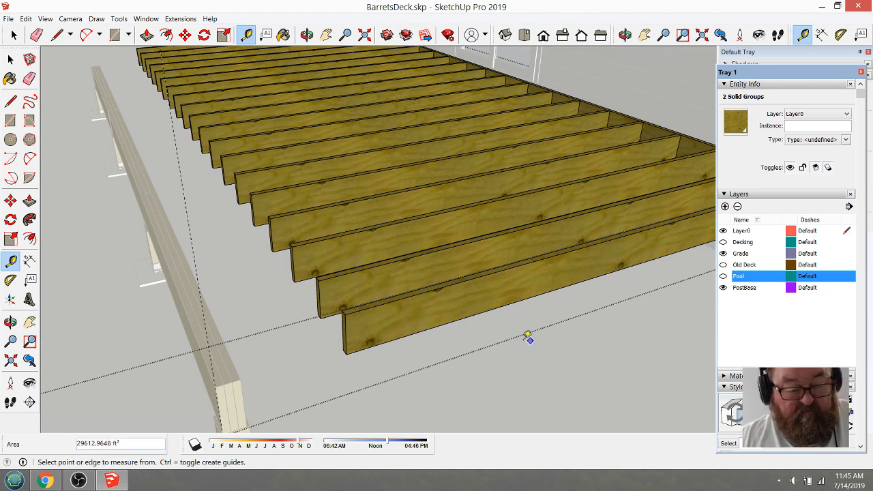
- Push/Pull the end face of the outermost joist outward about 1' 10 3/4" to reach the relocated beam
{"action": "scroll", "coordinate": [528, 339], "scroll_direction": "down", "scroll_amount": 4}
{"action": "scroll", "coordinate": [440, 343], "scroll_direction": "up", "scroll_amount": 4}
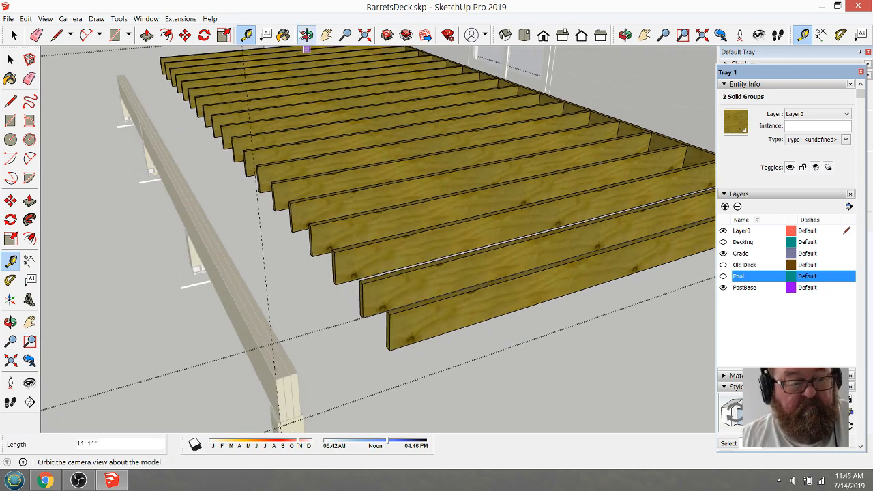
{"action": "left_click", "coordinate": [306, 34]}
{"action": "left_click_drag", "start_coordinate": [505, 273], "coordinate": [464, 285]}
{"action": "scroll", "coordinate": [490, 287], "scroll_direction": "up", "scroll_amount": 3}
{"action": "left_click", "coordinate": [14, 34]}
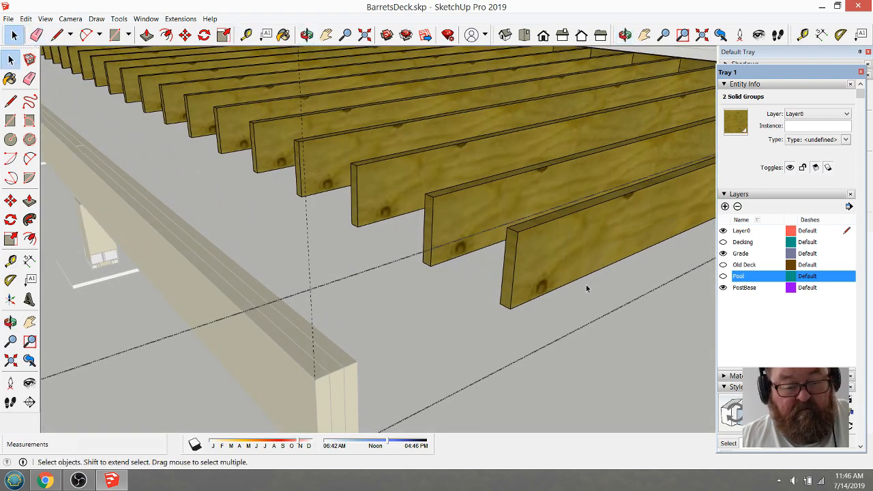
{"action": "double_click", "coordinate": [518, 245]}
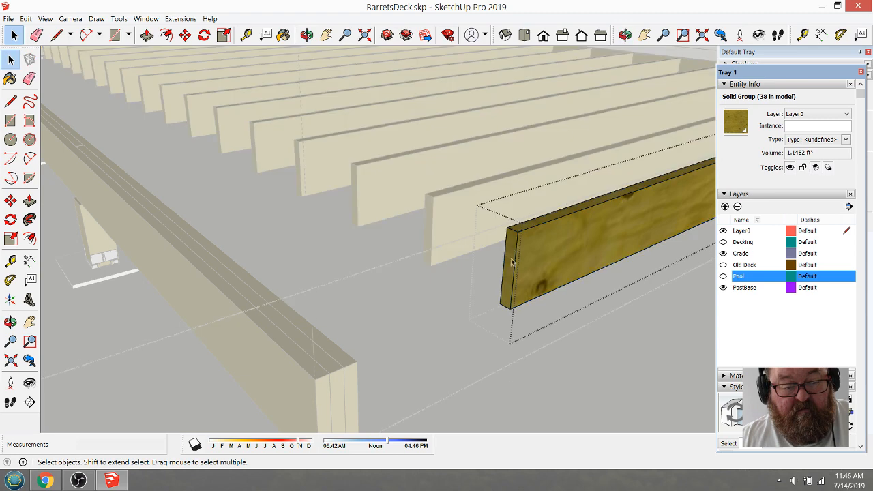
{"action": "left_click", "coordinate": [147, 35]}
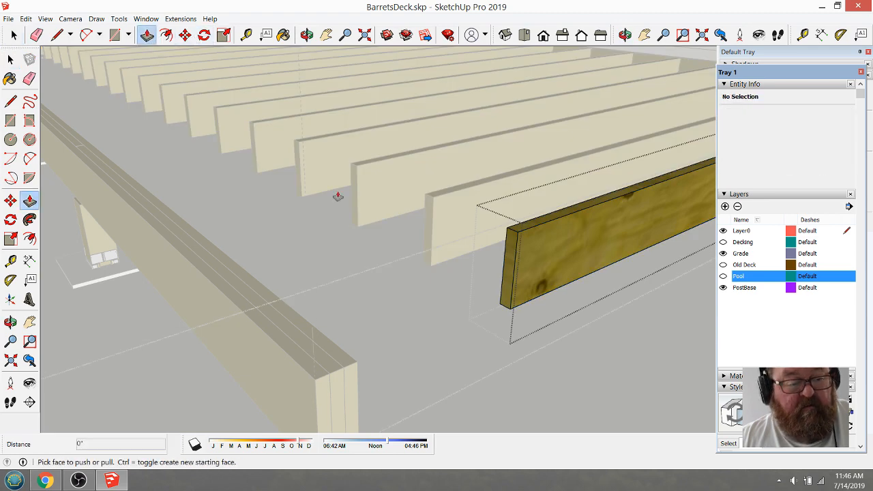
{"action": "left_click", "coordinate": [511, 268]}
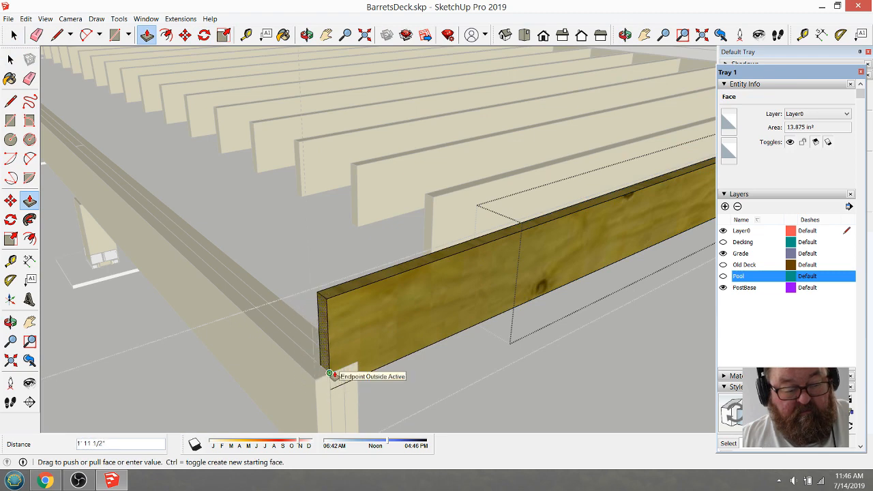
{"action": "left_click", "coordinate": [334, 372]}
{"action": "middle_click_drag", "start_coordinate": [357, 389], "coordinate": [445, 397]}
{"action": "scroll", "coordinate": [444, 398], "scroll_direction": "down", "scroll_amount": 1}
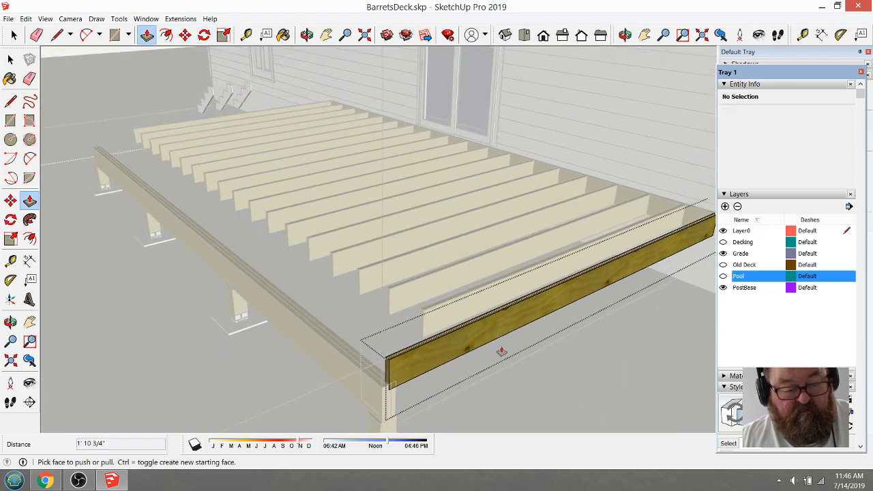
{"action": "left_click", "coordinate": [15, 37]}
{"action": "left_click", "coordinate": [328, 234]}
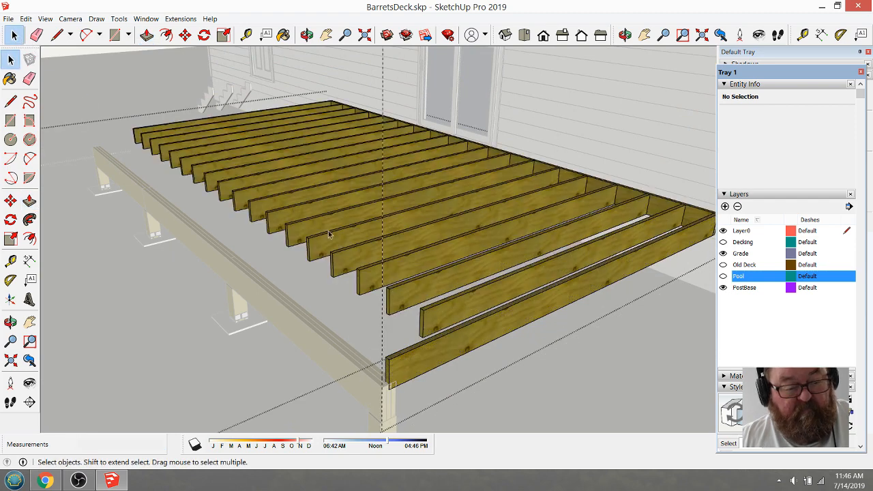
- Push/Pull the end face of the adjacent interior joist outward about 2' 1" so it extends over the beam
{"action": "left_click", "coordinate": [449, 321]}
{"action": "double_click", "coordinate": [448, 321]}
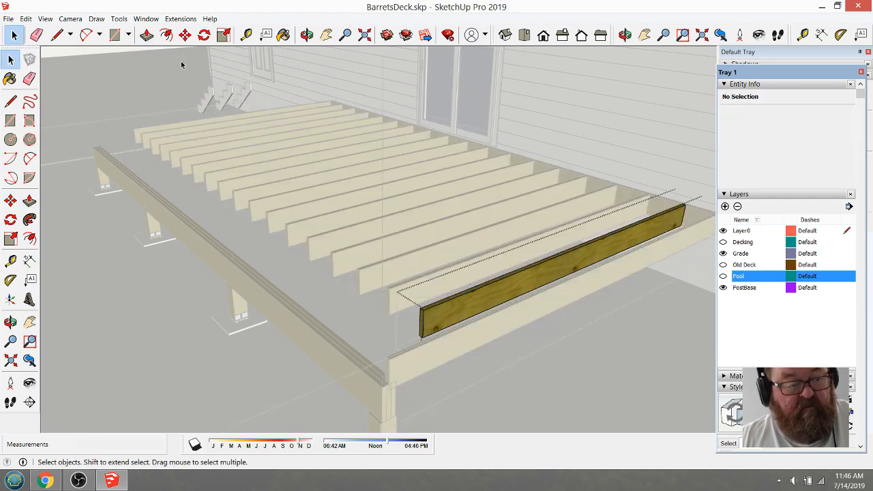
{"action": "key", "text": "p"}
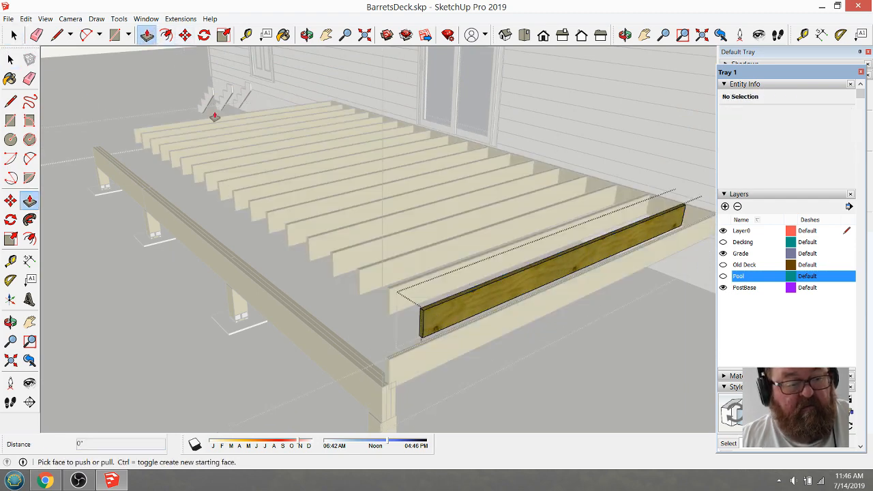
{"action": "left_click", "coordinate": [426, 322]}
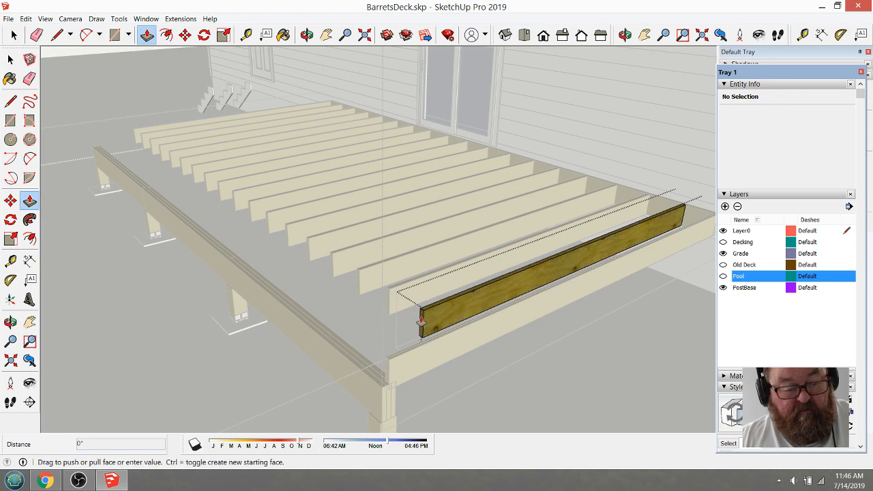
{"action": "left_click", "coordinate": [364, 374]}
{"action": "scroll", "coordinate": [358, 377], "scroll_direction": "up", "scroll_amount": 6}
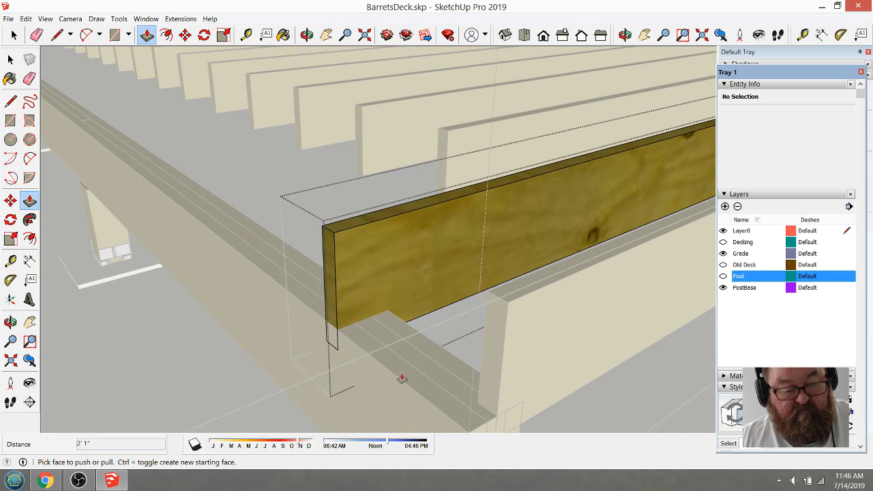
{"action": "scroll", "coordinate": [402, 375], "scroll_direction": "down", "scroll_amount": 6}
{"action": "left_click", "coordinate": [15, 35]}
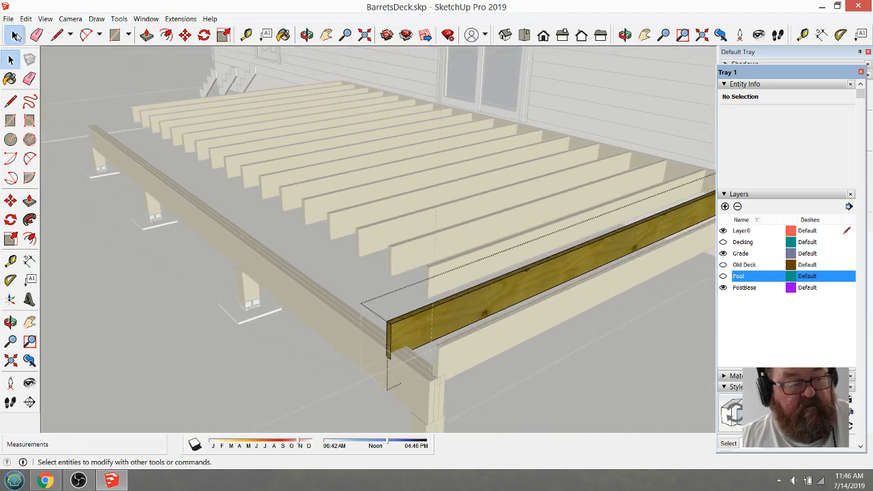
{"action": "left_click", "coordinate": [246, 207]}
- Delete all the short interior joists, keeping the two lengthened joists and the opposite end joist
{"action": "scroll", "coordinate": [337, 366], "scroll_direction": "down", "scroll_amount": 3}
{"action": "left_click", "coordinate": [307, 33]}
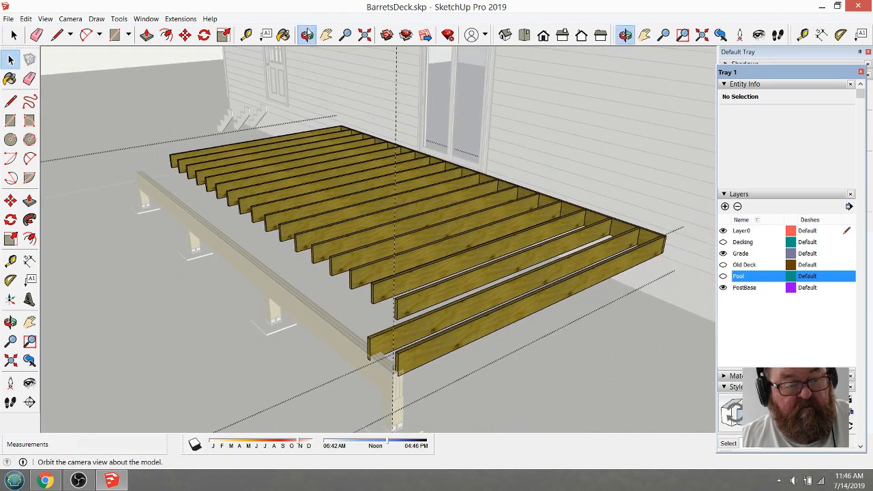
{"action": "left_click_drag", "start_coordinate": [466, 178], "coordinate": [376, 217]}
{"action": "scroll", "coordinate": [324, 209], "scroll_direction": "down", "scroll_amount": 3}
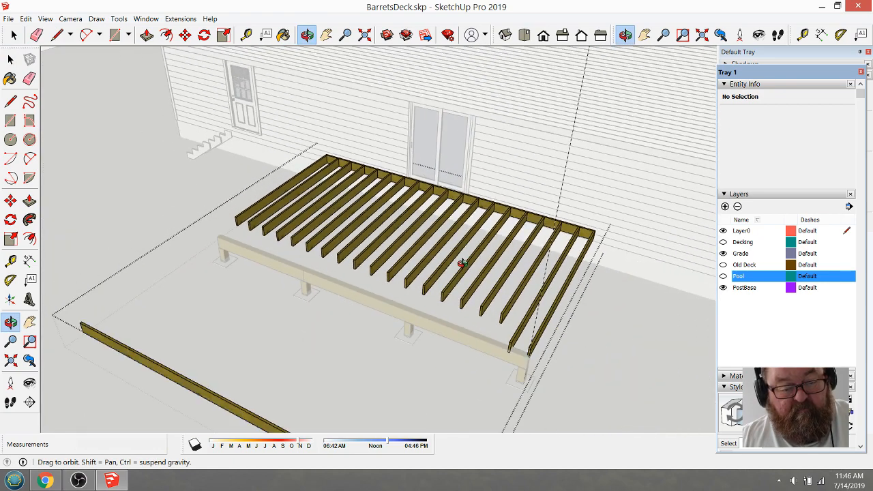
{"action": "left_click", "coordinate": [14, 36]}
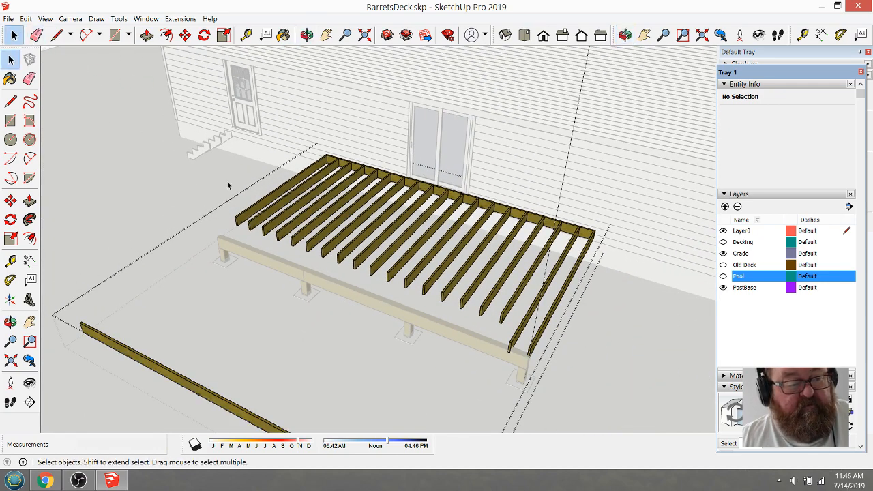
{"action": "left_click", "coordinate": [514, 310]}
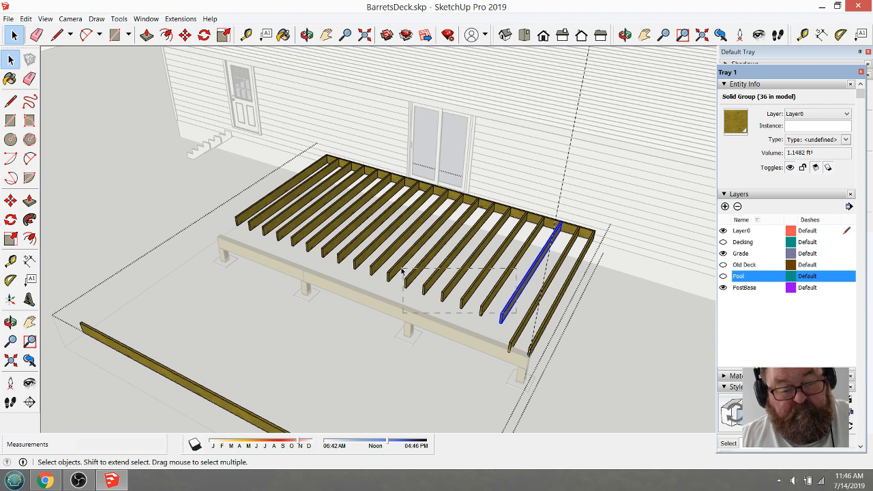
{"action": "left_click_drag", "start_coordinate": [261, 222], "coordinate": [256, 224]}
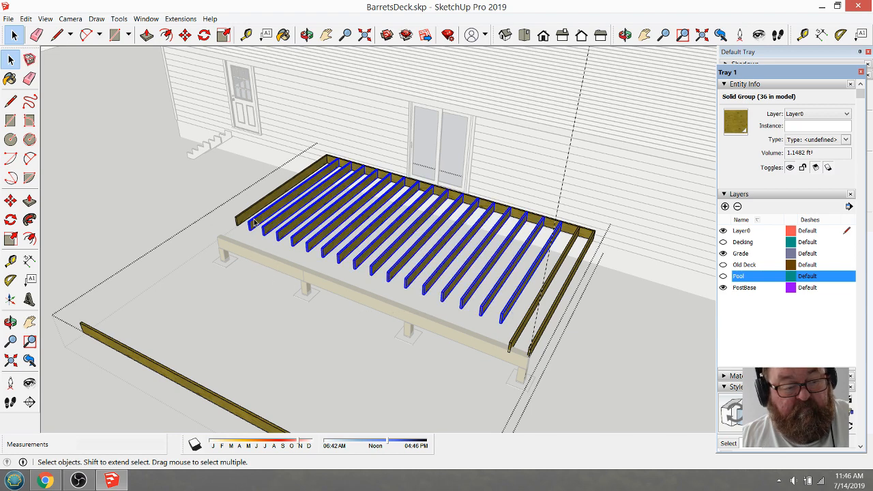
{"action": "key", "text": "Delete"}
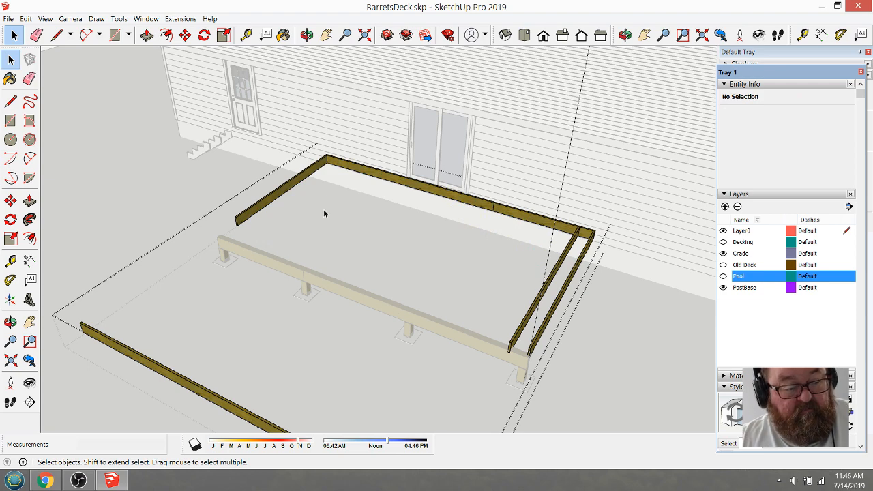
- Convert the lengthened interior joist from a group into a component
{"action": "scroll", "coordinate": [532, 347], "scroll_direction": "up", "scroll_amount": 3}
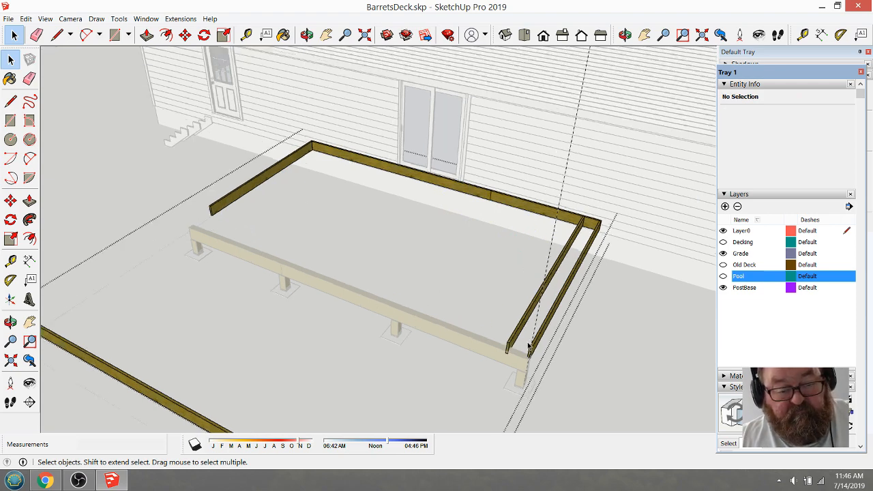
{"action": "scroll", "coordinate": [532, 344], "scroll_direction": "up", "scroll_amount": 2}
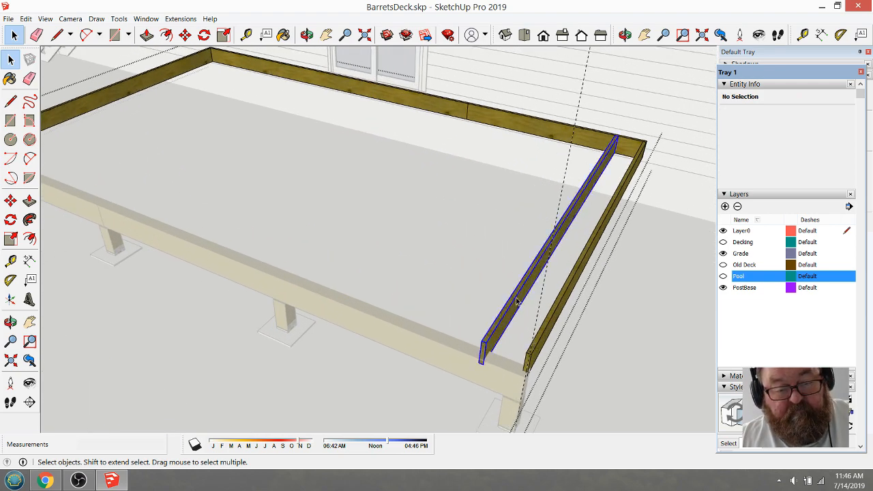
{"action": "right_click", "coordinate": [518, 300]}
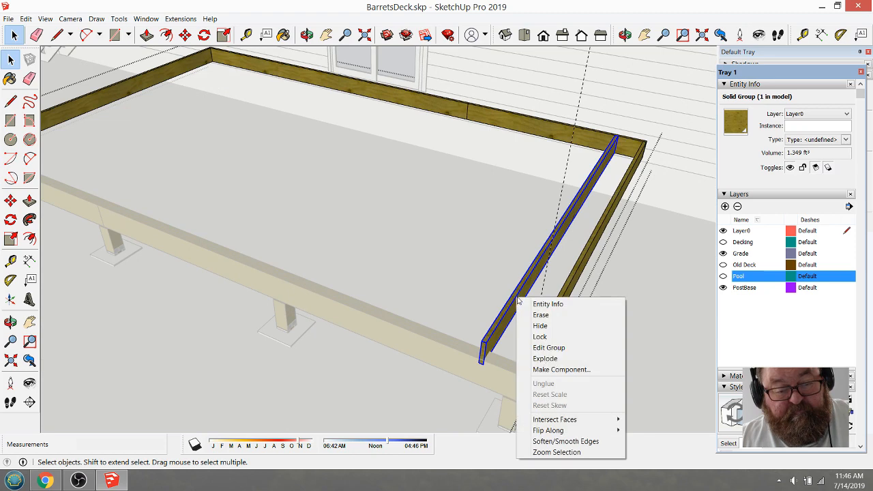
{"action": "left_click", "coordinate": [552, 371]}
{"action": "left_click", "coordinate": [450, 367]}
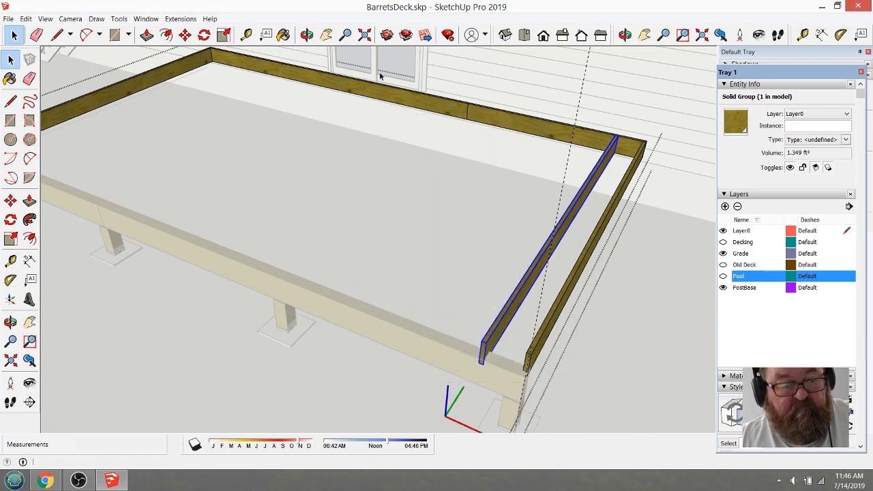
- Close the joist framing group and move the beam-and-post group down about 1 3/4" so the beam's top meets the joists' underside
{"action": "left_click", "coordinate": [307, 35]}
{"action": "left_click_drag", "start_coordinate": [548, 388], "coordinate": [505, 310]}
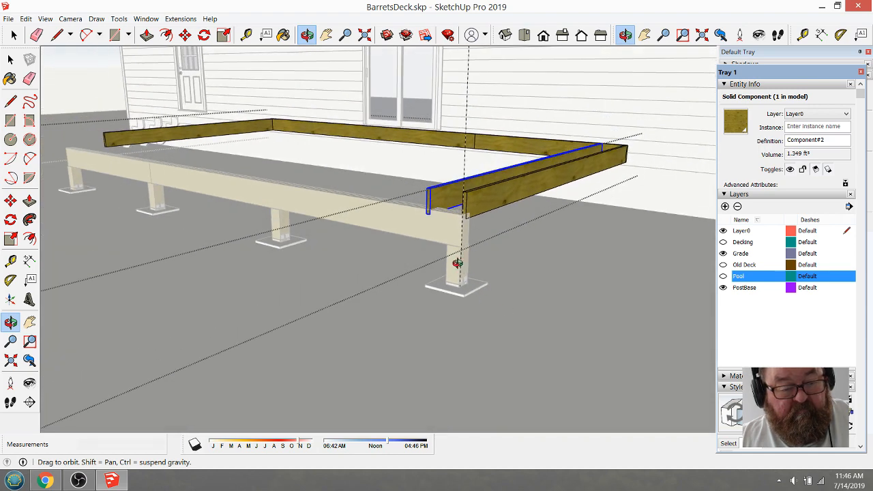
{"action": "key", "text": "space"}
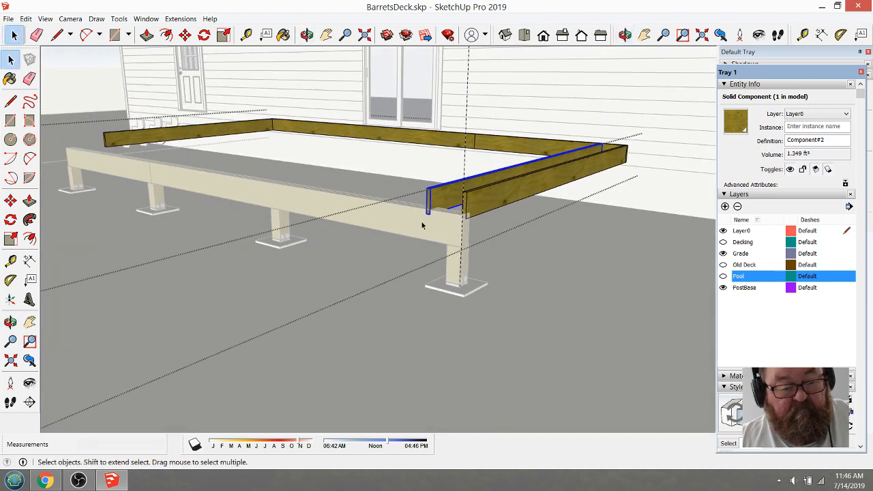
{"action": "left_click", "coordinate": [516, 269]}
{"action": "left_click", "coordinate": [462, 229]}
{"action": "scroll", "coordinate": [466, 222], "scroll_direction": "up", "scroll_amount": 5}
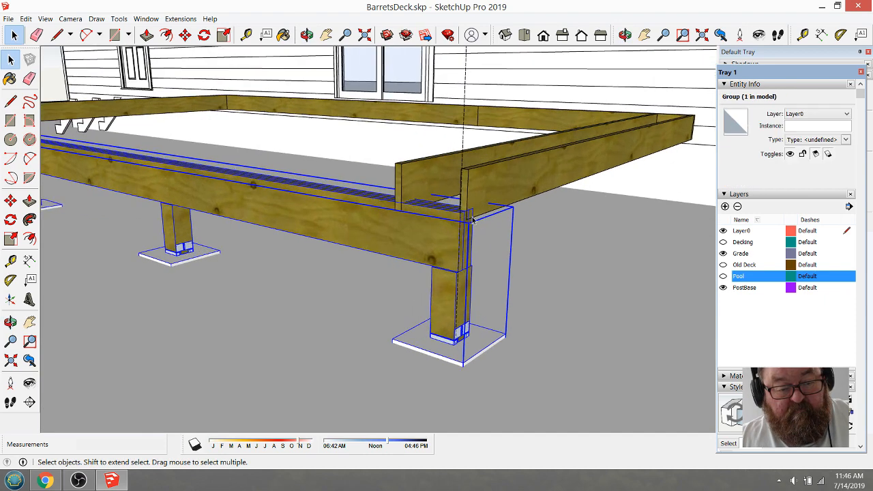
{"action": "scroll", "coordinate": [475, 219], "scroll_direction": "up", "scroll_amount": 3}
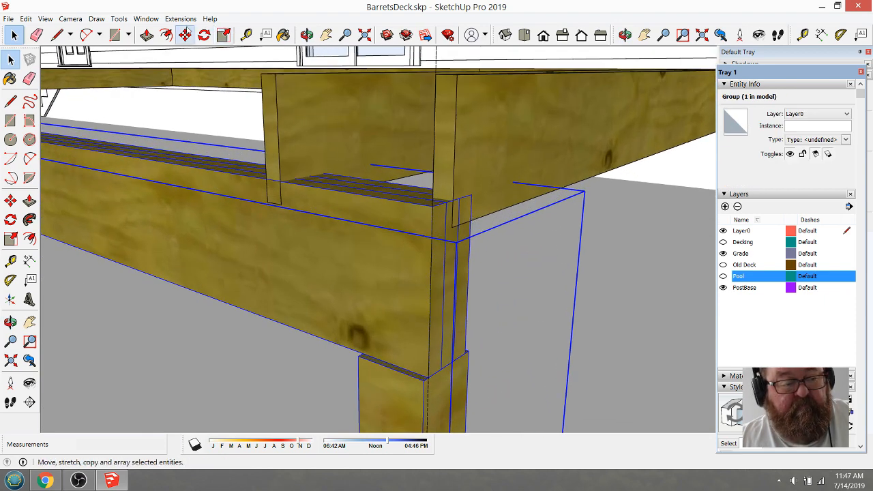
{"action": "left_click", "coordinate": [185, 34]}
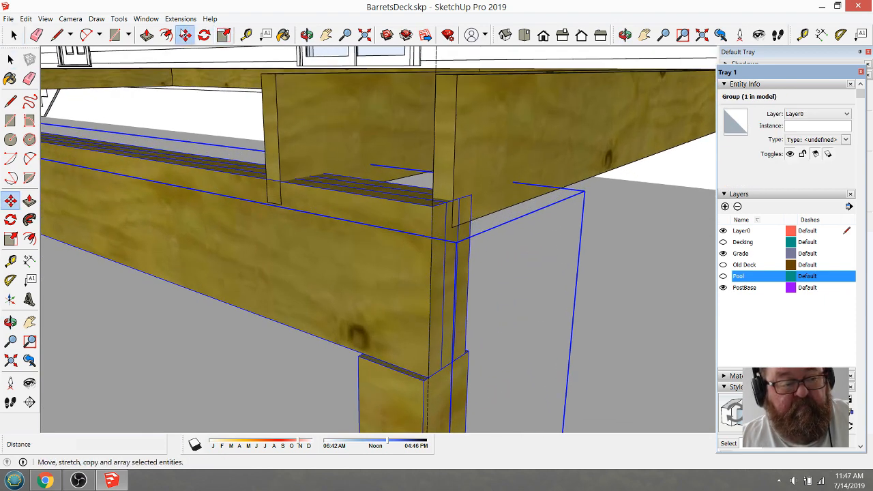
{"action": "left_click", "coordinate": [471, 196]}
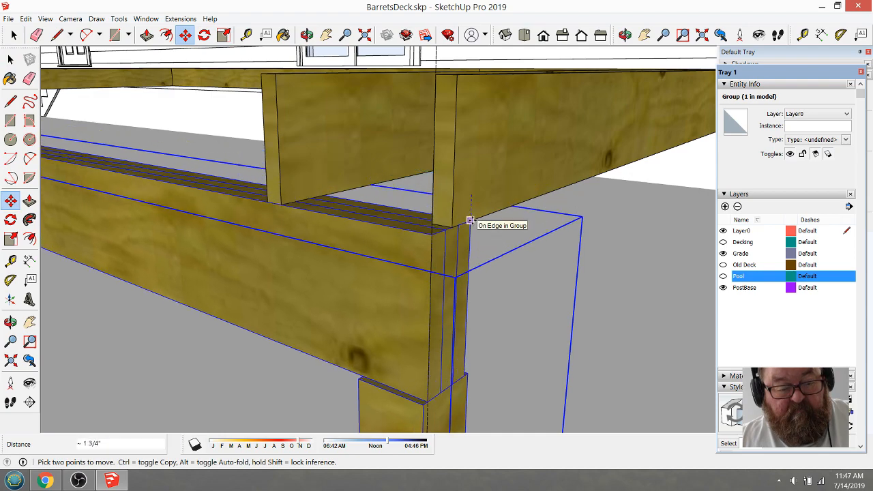
{"action": "left_click", "coordinate": [468, 223]}
{"action": "scroll", "coordinate": [419, 300], "scroll_direction": "down", "scroll_amount": 6}
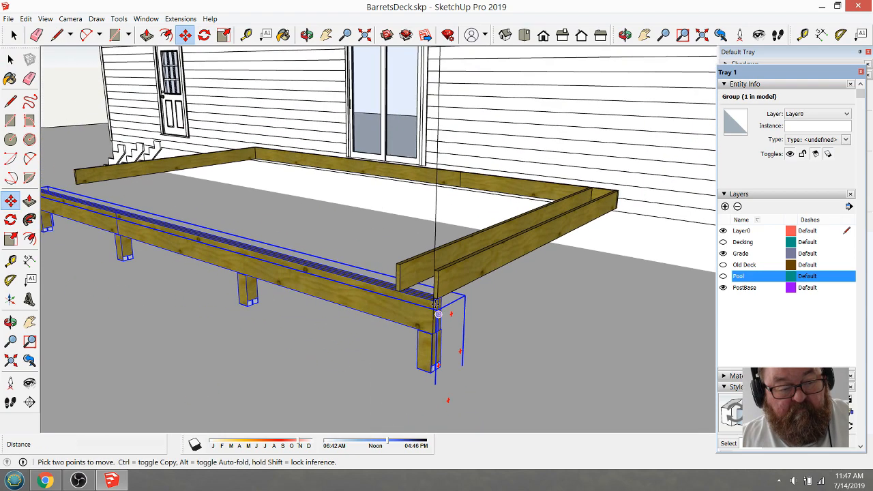
- Open the joist framing group for editing and delete the vertical guide line near the two lengthened joists
{"action": "left_click", "coordinate": [307, 36]}
{"action": "left_click_drag", "start_coordinate": [347, 144], "coordinate": [390, 193]}
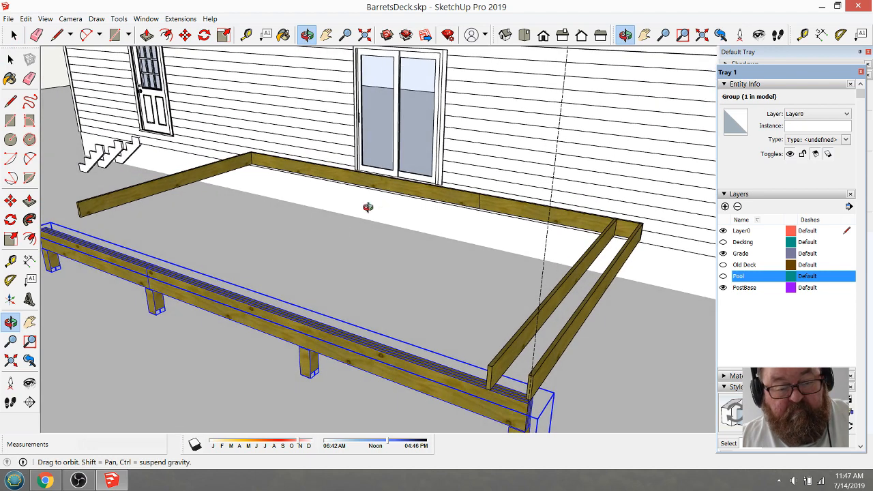
{"action": "left_click", "coordinate": [14, 36]}
{"action": "left_click", "coordinate": [279, 197]}
{"action": "scroll", "coordinate": [422, 276], "scroll_direction": "down", "scroll_amount": 2}
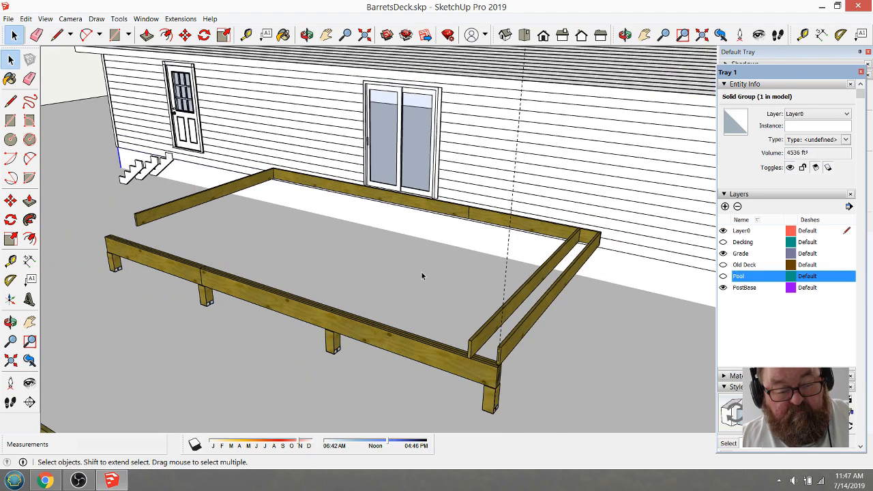
{"action": "left_click", "coordinate": [36, 35]}
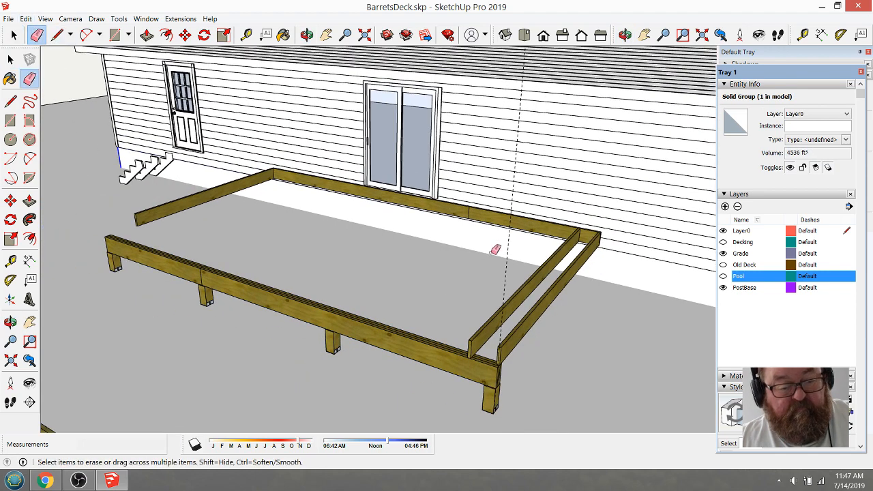
{"action": "left_click", "coordinate": [509, 243]}
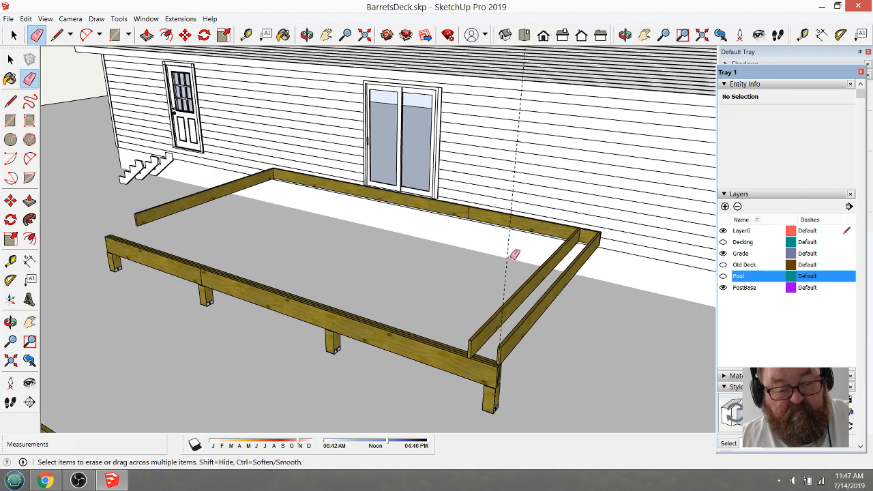
{"action": "left_click", "coordinate": [14, 36]}
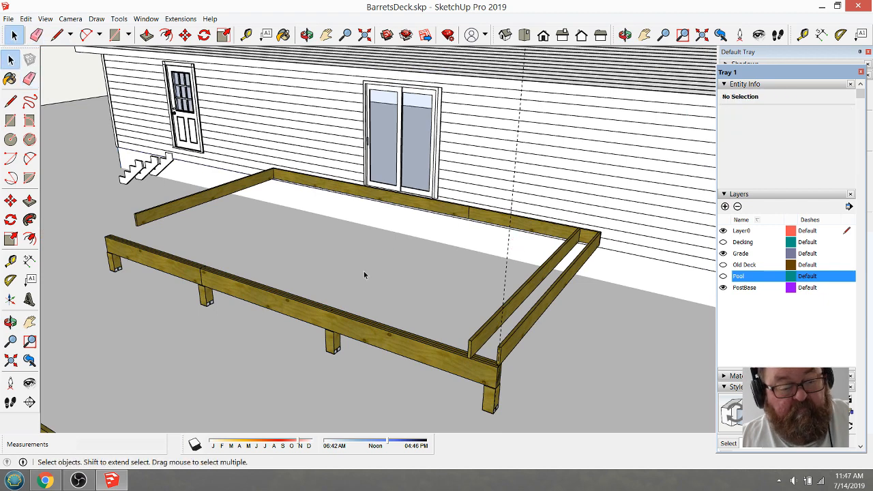
{"action": "double_click", "coordinate": [505, 291]}
{"action": "left_click", "coordinate": [506, 290]}
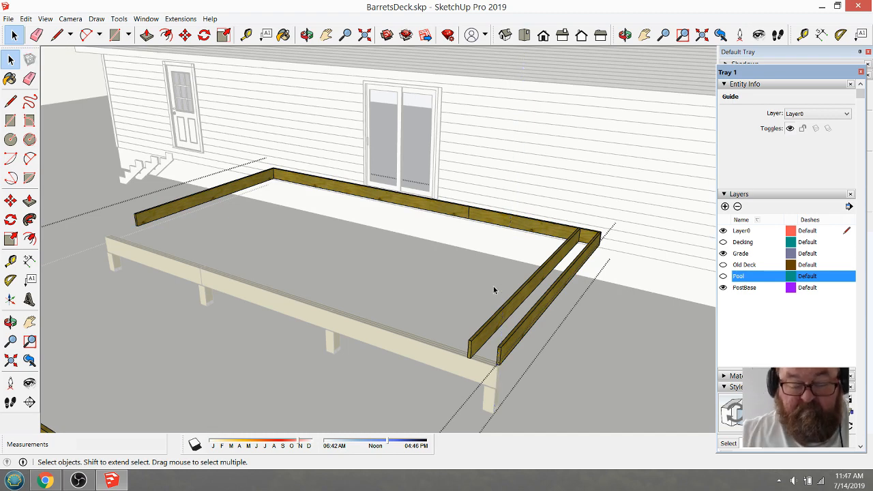
{"action": "left_click", "coordinate": [494, 290]}
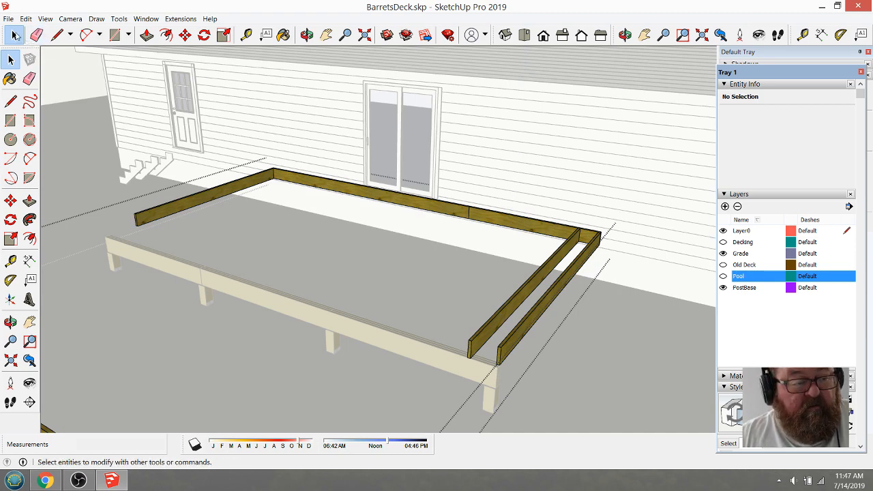
- Copy the lengthened joist component 16" along the ledger toward the opposite end and array it 12 times
{"action": "left_click", "coordinate": [501, 316]}
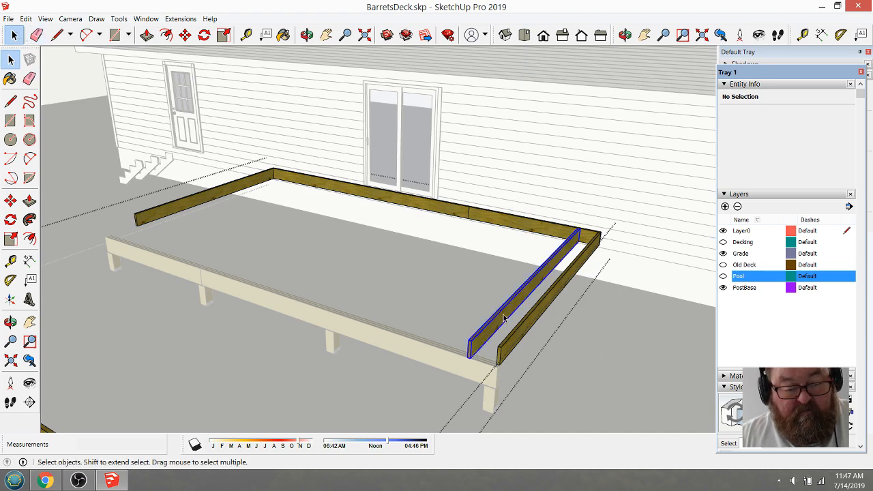
{"action": "left_click", "coordinate": [189, 36]}
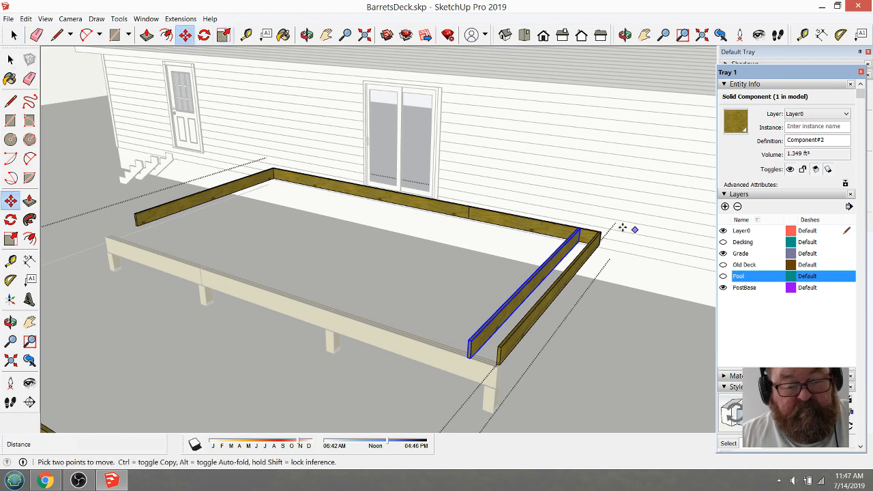
{"action": "key", "text": "ctrl"}
{"action": "left_click", "coordinate": [579, 229]}
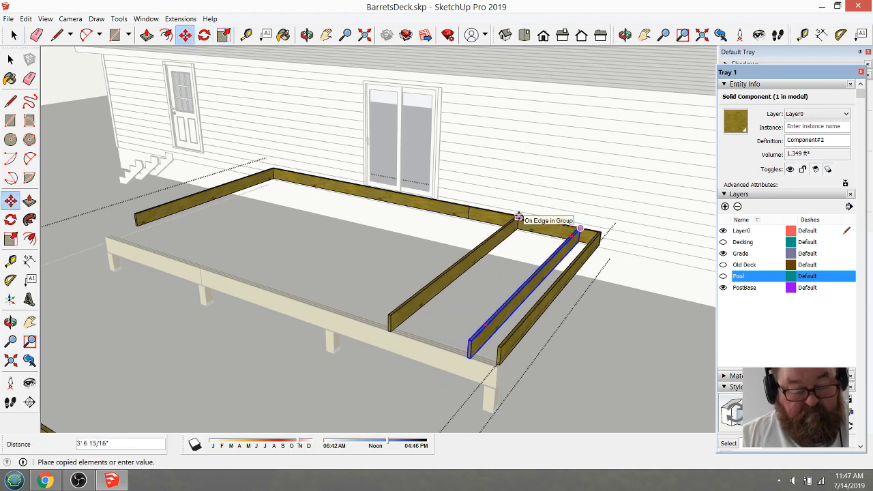
{"action": "type", "text": "16"}
{"action": "key", "text": "Return"}
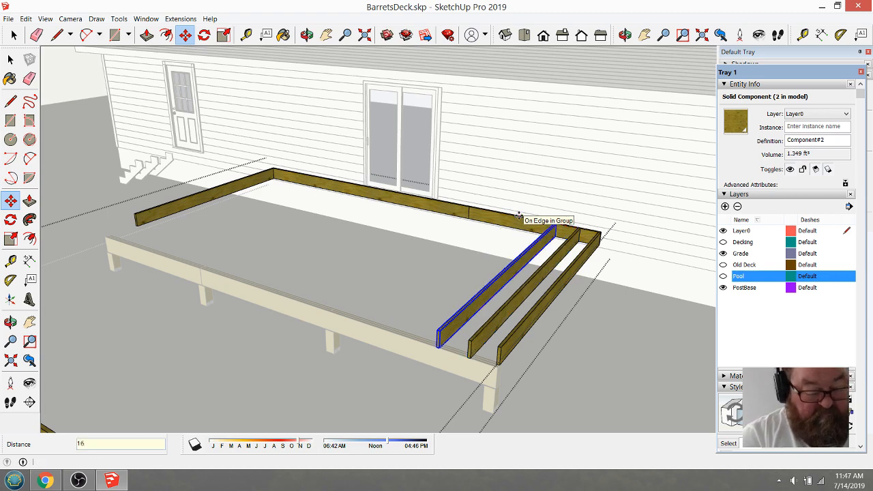
{"action": "type", "text": "*12"}
{"action": "key", "text": "Return"}
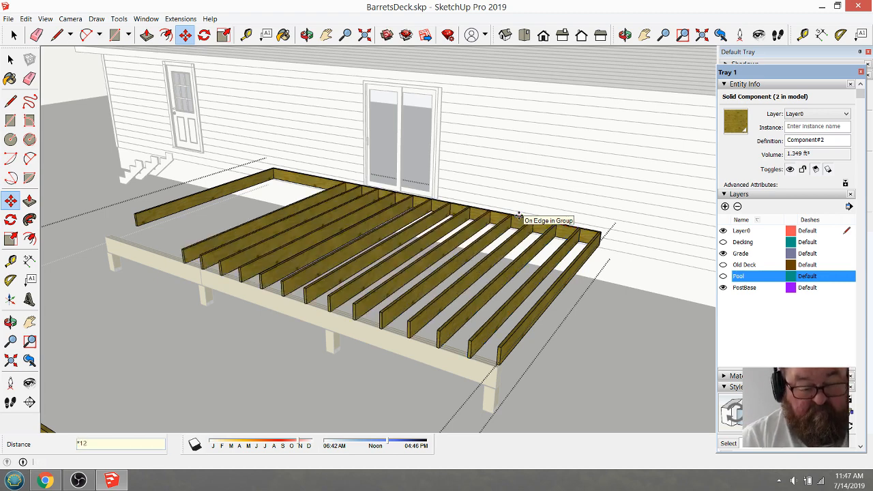
- Copy the last arrayed joist by the same 1' 4" spacing toward the far end joist and array it 5 times
{"action": "left_click", "coordinate": [307, 35]}
{"action": "left_click_drag", "start_coordinate": [410, 245], "coordinate": [423, 290]}
{"action": "scroll", "coordinate": [332, 234], "scroll_direction": "up", "scroll_amount": 6}
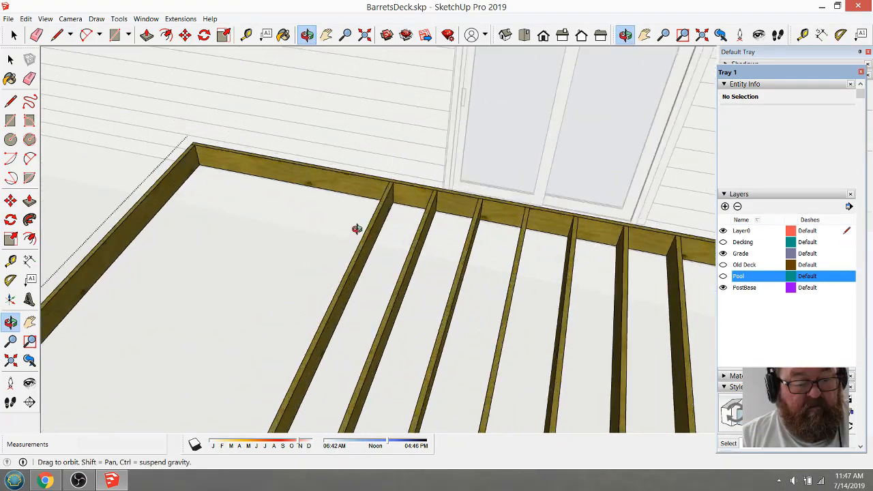
{"action": "left_click", "coordinate": [13, 35]}
{"action": "left_click", "coordinate": [392, 193]}
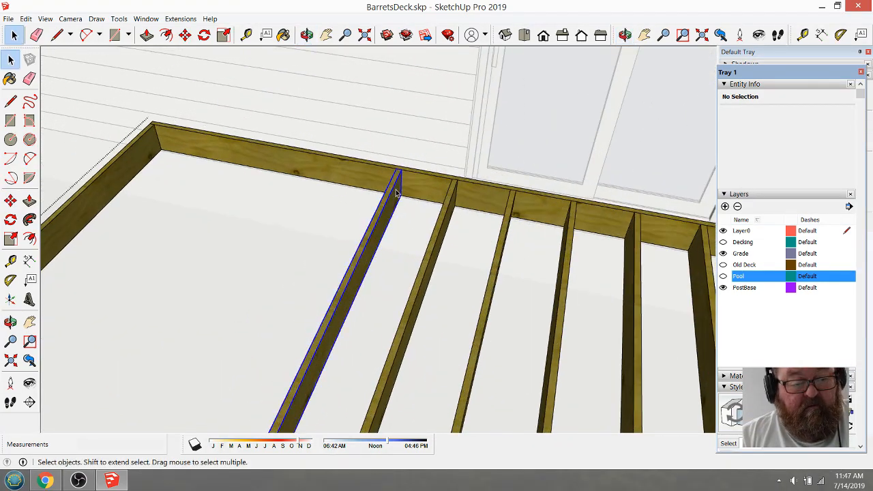
{"action": "left_click", "coordinate": [186, 35]}
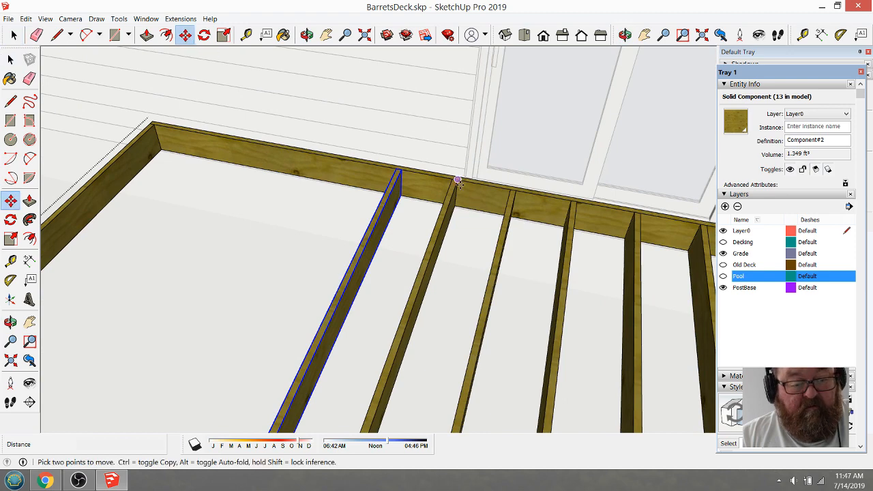
{"action": "left_click", "coordinate": [457, 181]}
{"action": "key", "text": "ctrl"}
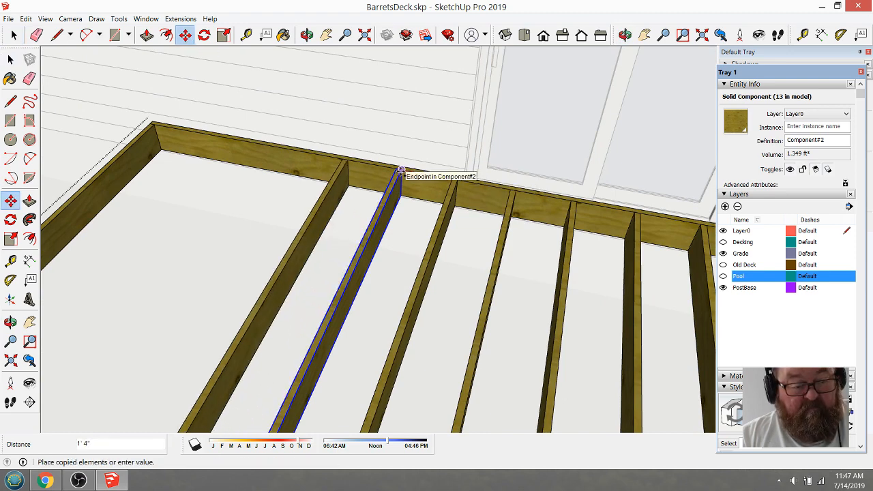
{"action": "left_click", "coordinate": [402, 170]}
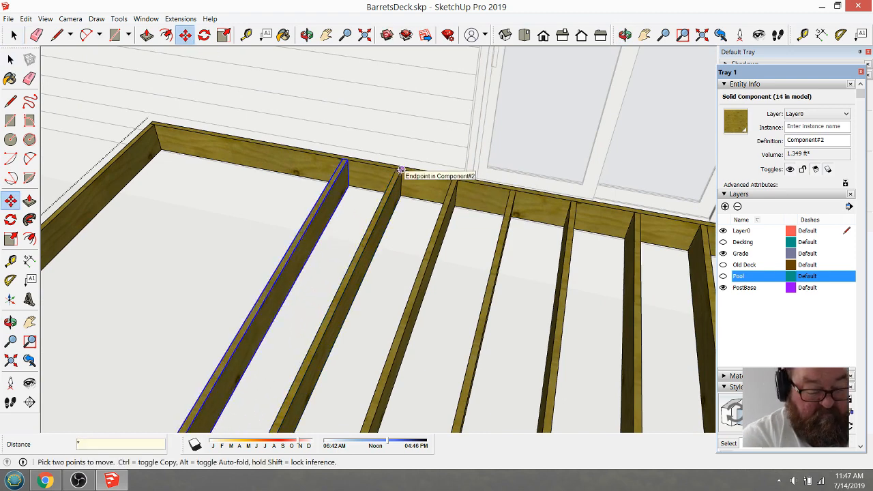
{"action": "type", "text": "*5"}
{"action": "key", "text": "Return"}
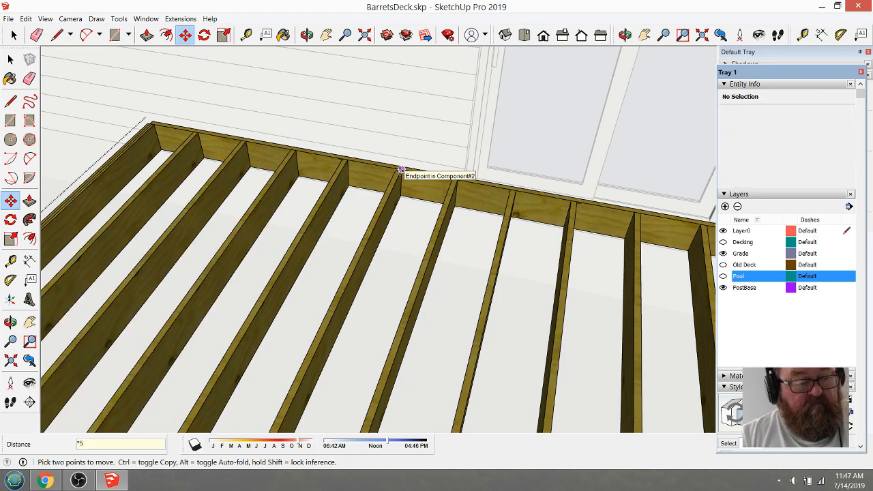
- Delete the surplus joist copy that overlaps the existing end joist at the far corner of the frame
{"action": "scroll", "coordinate": [413, 160], "scroll_direction": "down", "scroll_amount": 8}
{"action": "scroll", "coordinate": [288, 150], "scroll_direction": "up", "scroll_amount": 4}
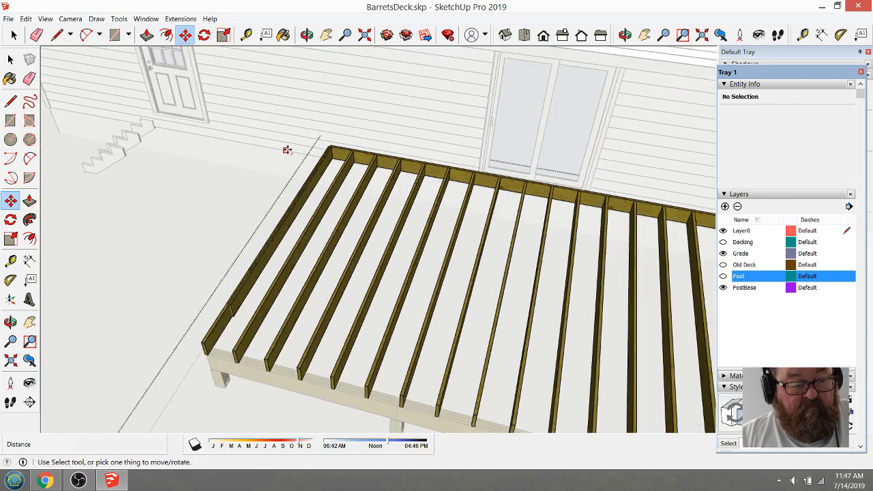
{"action": "scroll", "coordinate": [334, 140], "scroll_direction": "up", "scroll_amount": 6}
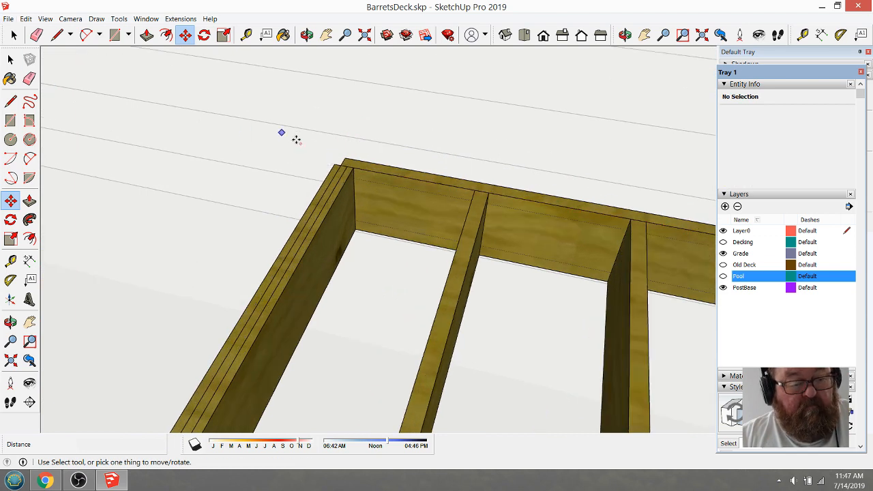
{"action": "key", "text": "space"}
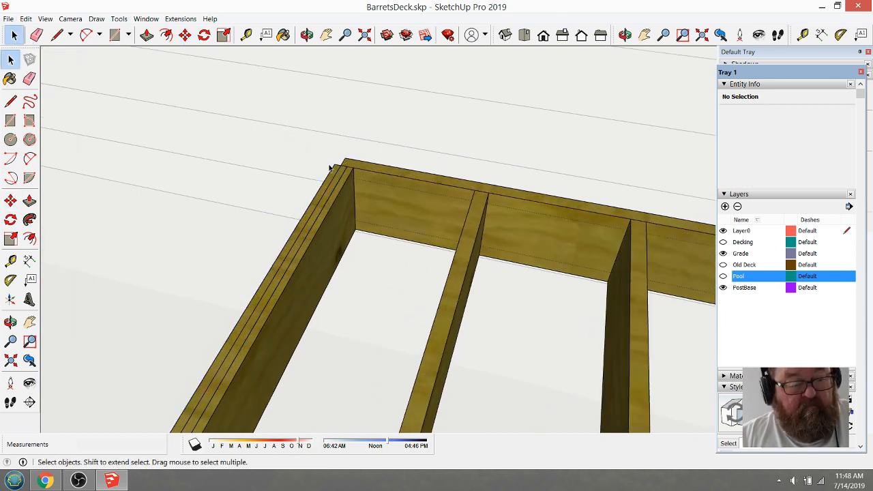
{"action": "left_click", "coordinate": [331, 170]}
{"action": "key", "text": "Delete"}
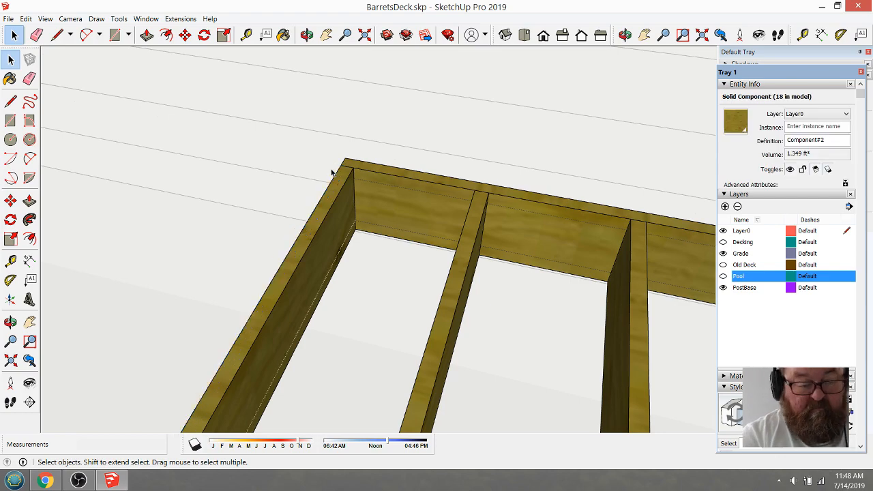
{"action": "scroll", "coordinate": [303, 125], "scroll_direction": "down", "scroll_amount": 3}
{"action": "scroll", "coordinate": [317, 129], "scroll_direction": "down", "scroll_amount": 4}
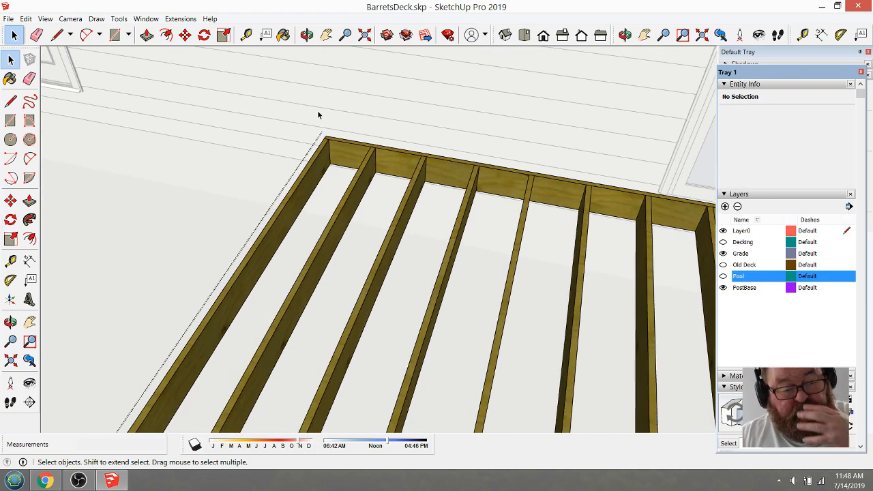
- Show the Pool layer and examine where the pool meets the rebuilt joists and beam
{"action": "scroll", "coordinate": [305, 116], "scroll_direction": "down", "scroll_amount": 3}
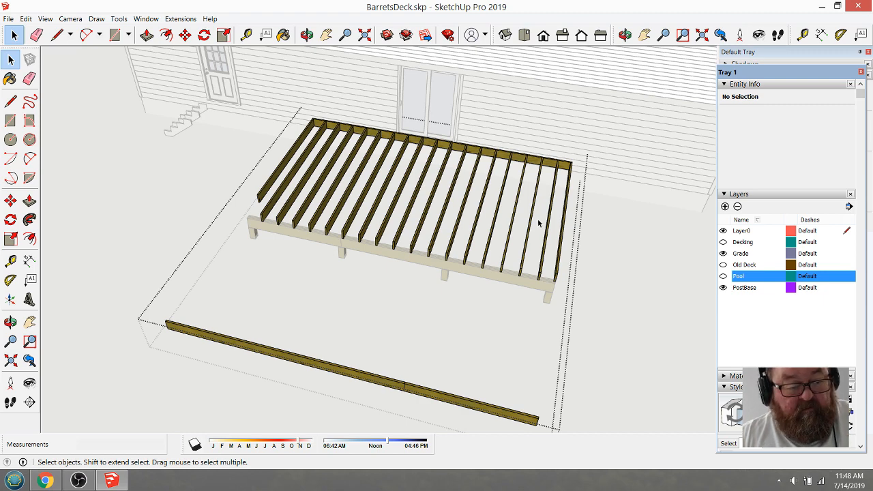
{"action": "left_click", "coordinate": [723, 277]}
{"action": "left_click", "coordinate": [306, 35]}
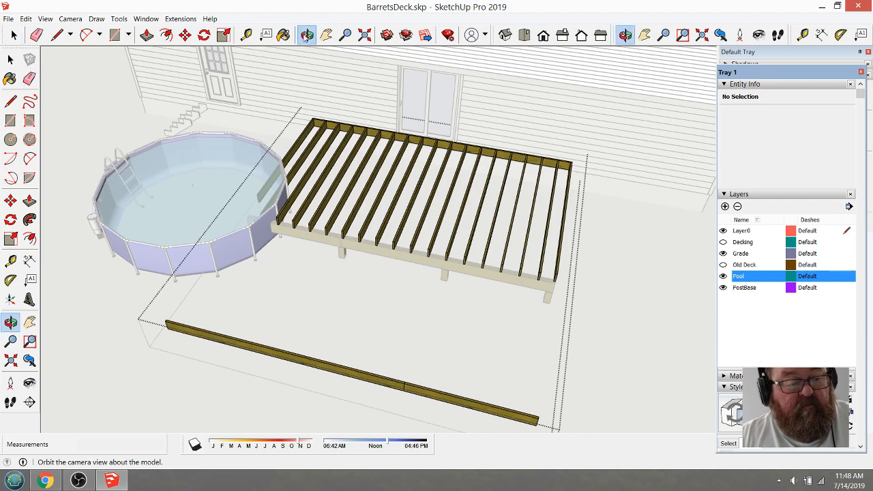
{"action": "left_click_drag", "start_coordinate": [320, 218], "coordinate": [385, 236]}
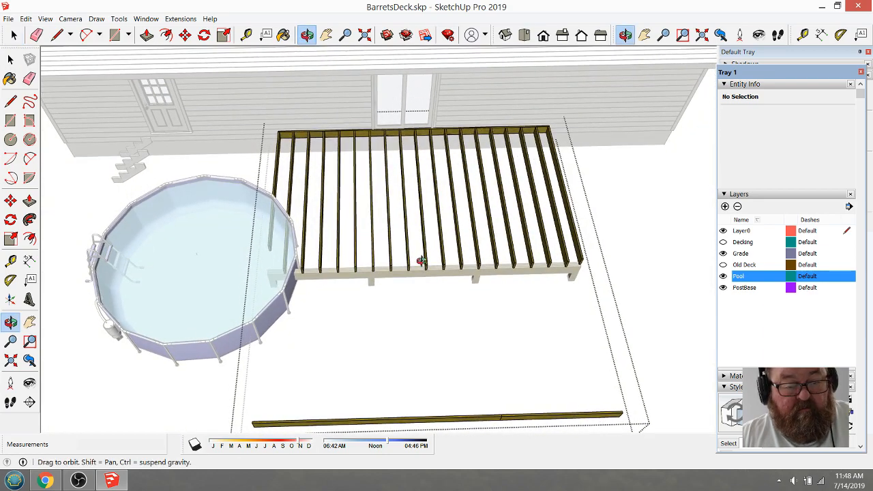
{"action": "left_click_drag", "start_coordinate": [421, 261], "coordinate": [262, 213]}
{"action": "scroll", "coordinate": [292, 234], "scroll_direction": "up", "scroll_amount": 5}
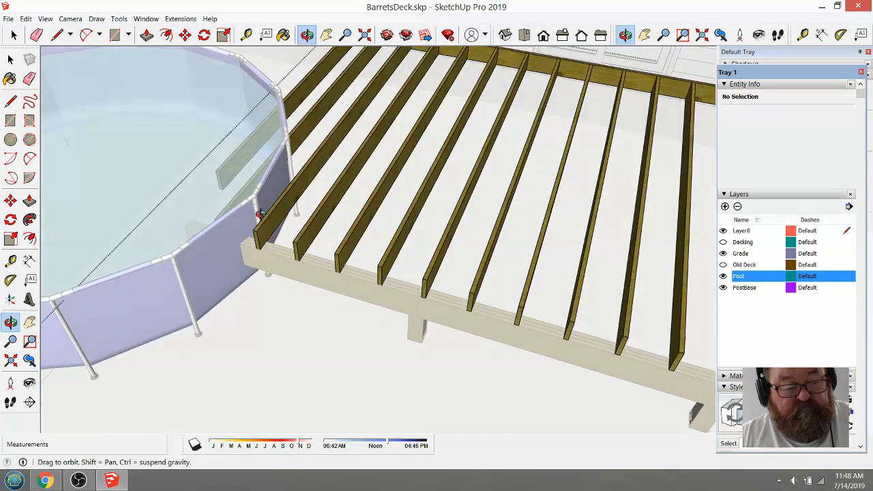
{"action": "scroll", "coordinate": [225, 198], "scroll_direction": "down", "scroll_amount": 6}
{"action": "scroll", "coordinate": [417, 287], "scroll_direction": "up", "scroll_amount": 6}
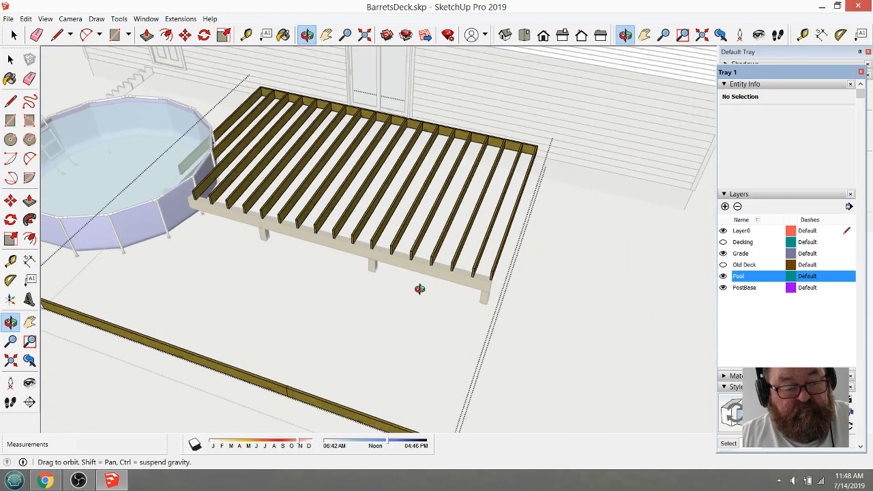
- Select the deck's sixteen matching joists, excluding the end joist on the side away from the pool, and combine them into a group
{"action": "scroll", "coordinate": [444, 251], "scroll_direction": "down", "scroll_amount": 4}
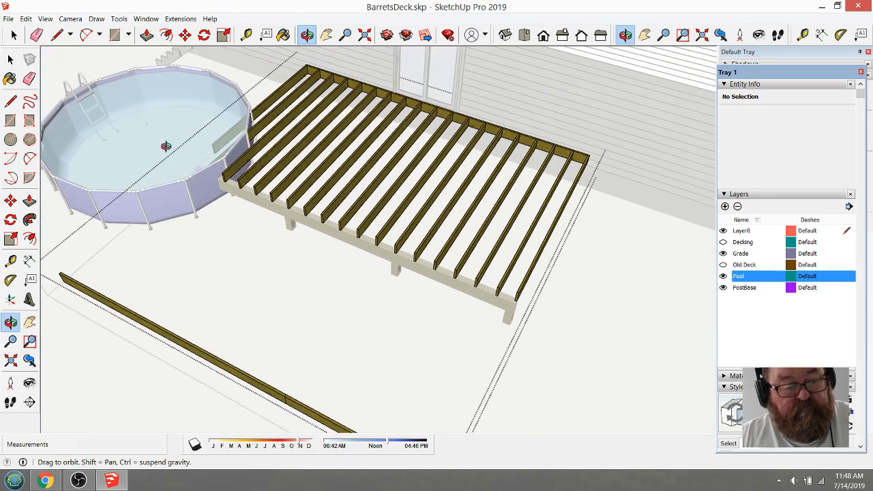
{"action": "left_click", "coordinate": [13, 34]}
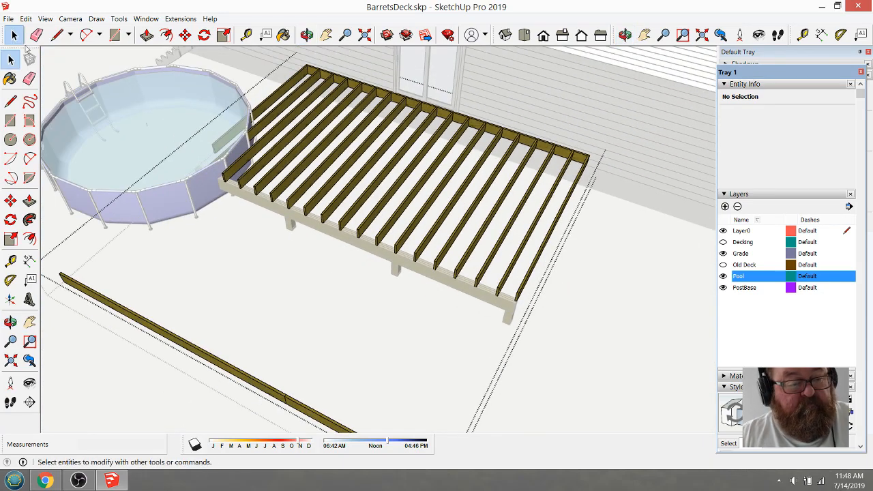
{"action": "left_click", "coordinate": [519, 273]}
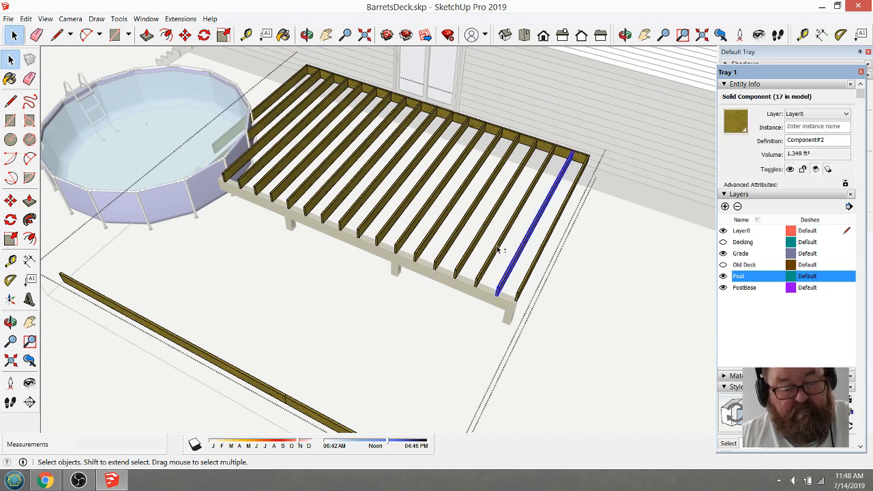
{"action": "left_click", "coordinate": [496, 250], "text": "shift"}
{"action": "left_click", "coordinate": [476, 240], "text": "shift"}
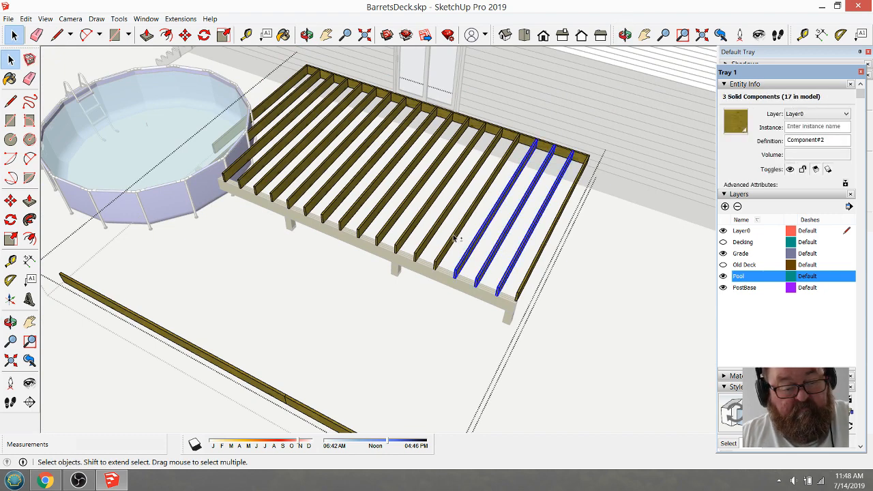
{"action": "left_click", "coordinate": [454, 238], "text": "shift"}
{"action": "left_click", "coordinate": [435, 229], "text": "shift"}
{"action": "left_click", "coordinate": [416, 224], "text": "shift"}
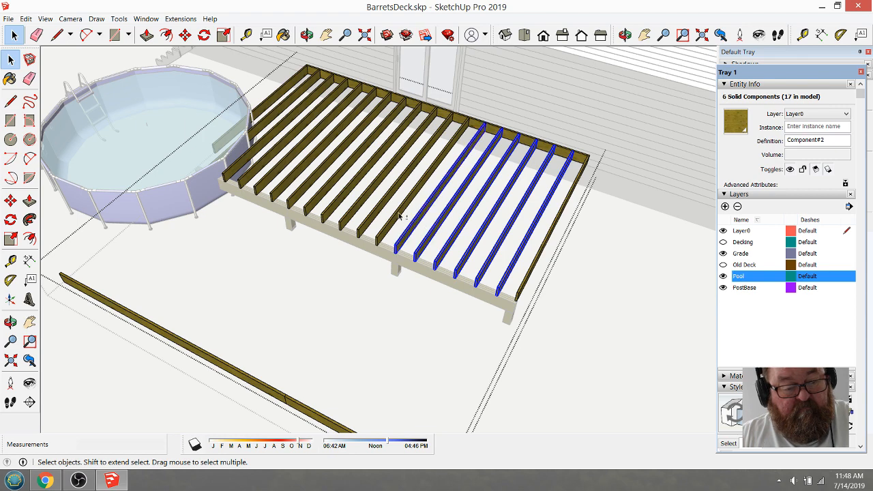
{"action": "left_click", "coordinate": [399, 216], "text": "shift"}
{"action": "left_click", "coordinate": [376, 208], "text": "shift"}
{"action": "left_click", "coordinate": [362, 206], "text": "shift"}
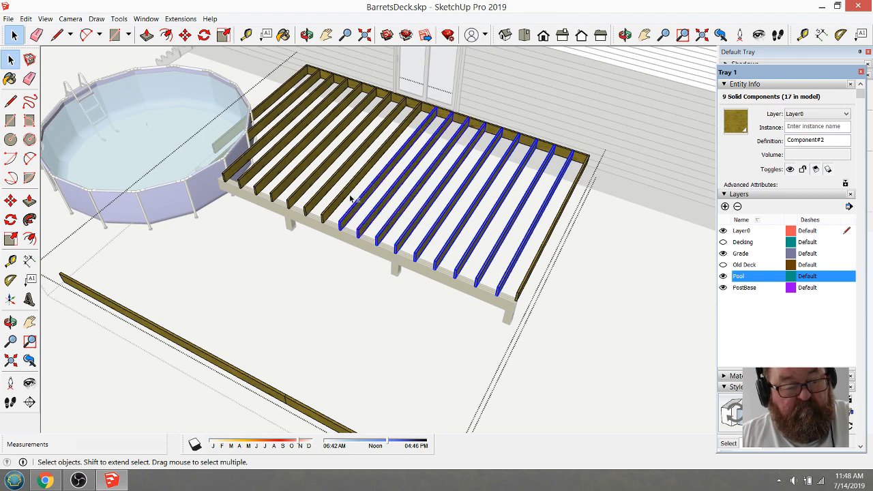
{"action": "left_click", "coordinate": [343, 191], "text": "shift"}
{"action": "left_click", "coordinate": [330, 189], "text": "shift"}
{"action": "left_click", "coordinate": [313, 187], "text": "shift"}
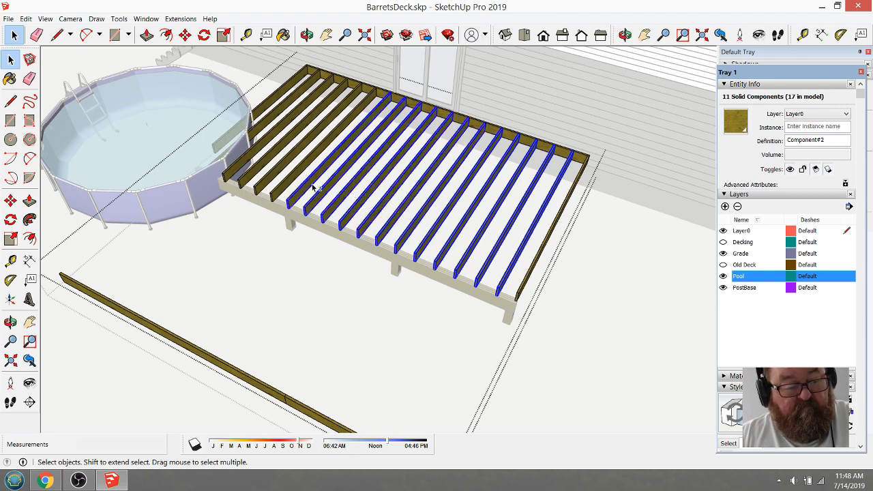
{"action": "left_click", "coordinate": [278, 173], "text": "shift"}
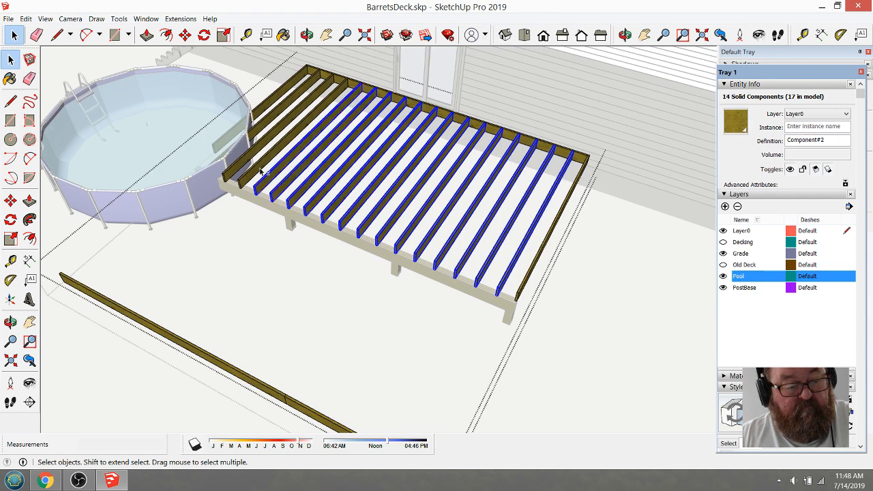
{"action": "left_click", "coordinate": [259, 162], "text": "shift"}
{"action": "left_click", "coordinate": [265, 145], "text": "shift"}
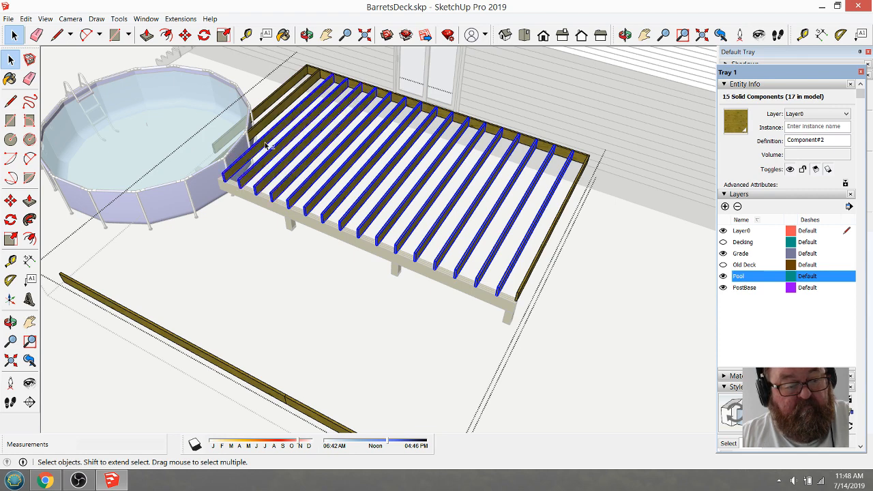
{"action": "right_click", "coordinate": [312, 135]}
{"action": "left_click", "coordinate": [338, 225]}
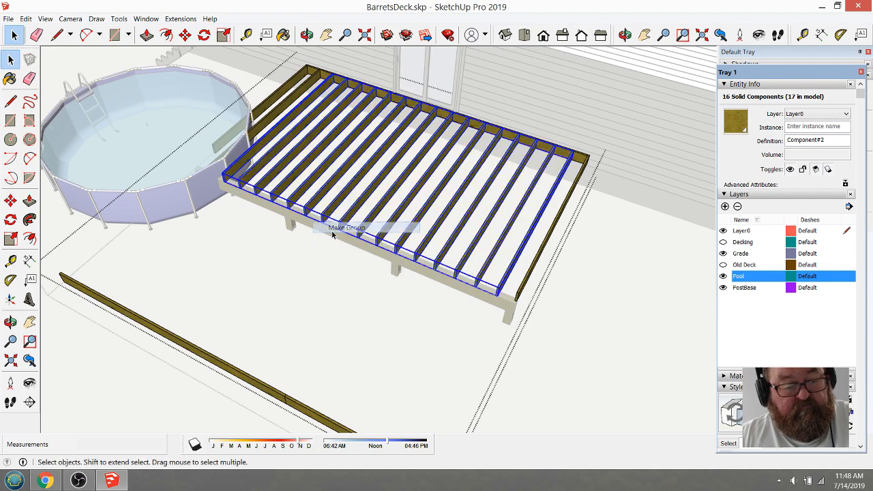
- Copy the joist group outward about 13' 7" from its ledger end so the copies start above the beam
{"action": "left_click", "coordinate": [185, 35]}
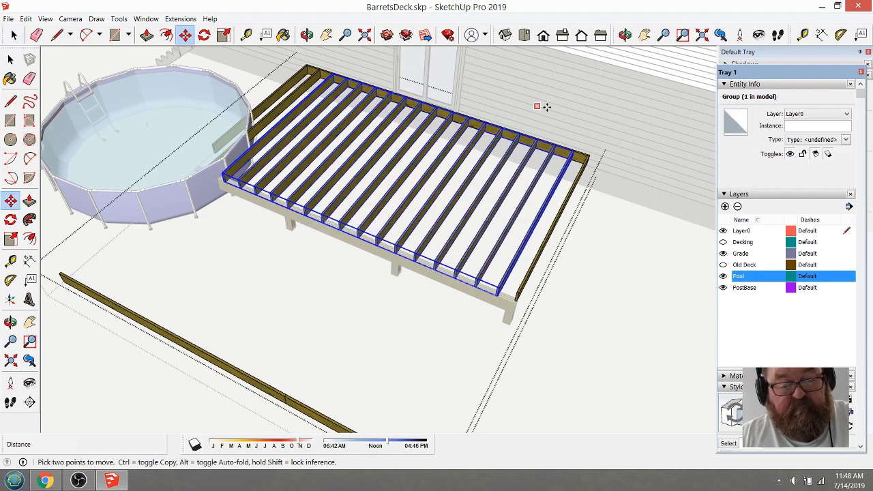
{"action": "scroll", "coordinate": [570, 168], "scroll_direction": "up", "scroll_amount": 5}
{"action": "scroll", "coordinate": [570, 169], "scroll_direction": "up", "scroll_amount": 3}
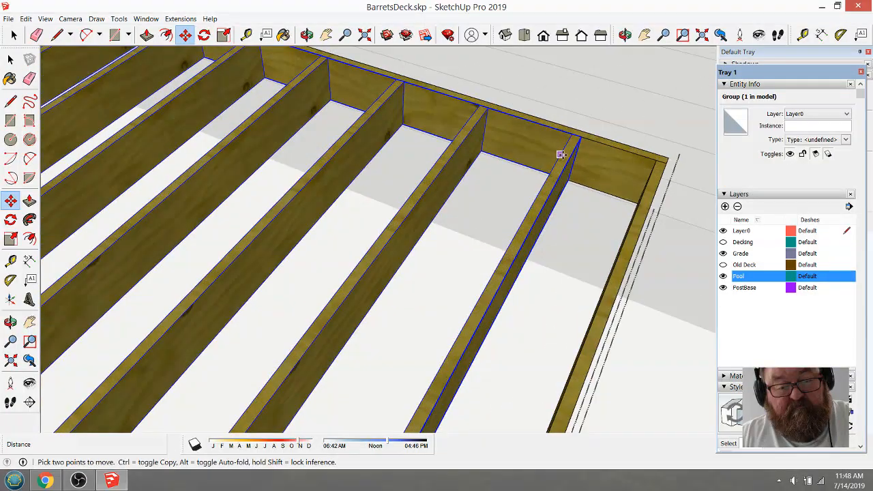
{"action": "scroll", "coordinate": [561, 153], "scroll_direction": "up", "scroll_amount": 2}
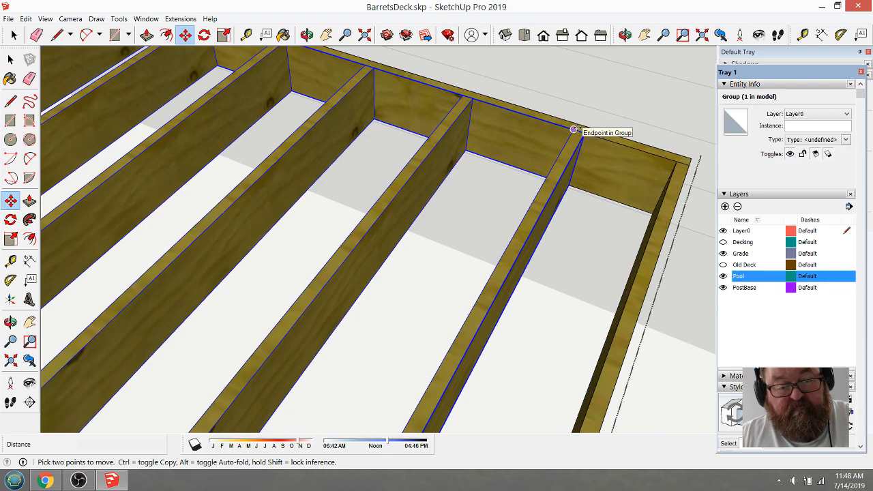
{"action": "left_click", "coordinate": [575, 130]}
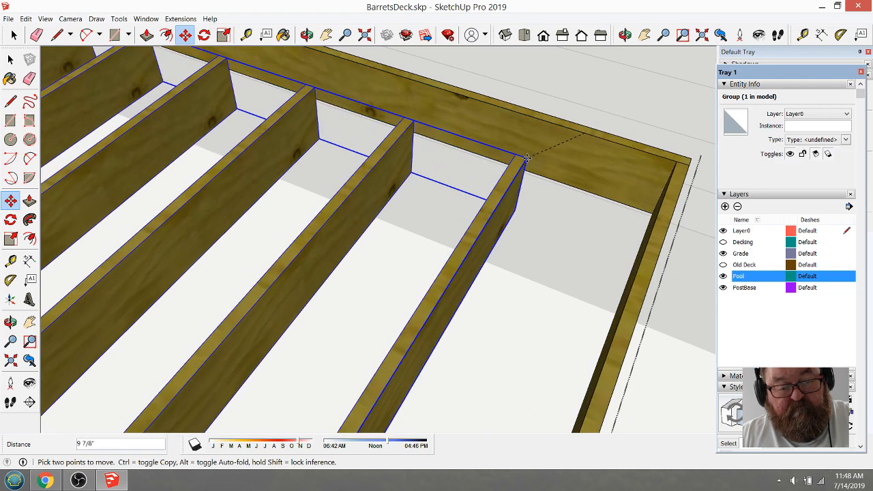
{"action": "key", "text": "ctrl"}
{"action": "scroll", "coordinate": [523, 172], "scroll_direction": "down", "scroll_amount": 2}
{"action": "scroll", "coordinate": [523, 171], "scroll_direction": "down", "scroll_amount": 4}
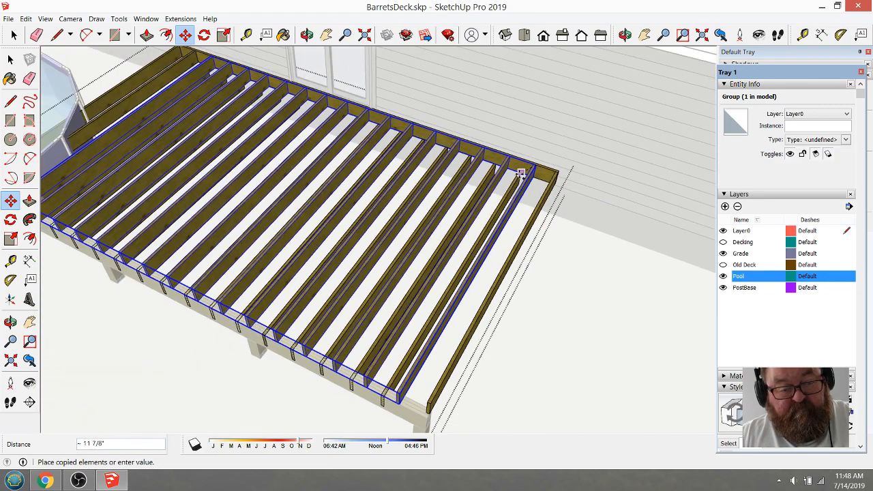
{"action": "scroll", "coordinate": [457, 307], "scroll_direction": "up", "scroll_amount": 4}
{"action": "scroll", "coordinate": [448, 306], "scroll_direction": "up", "scroll_amount": 4}
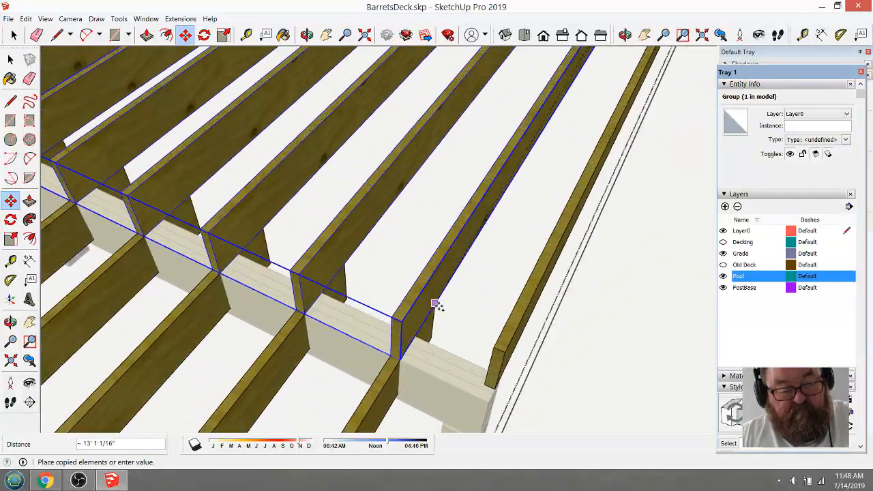
{"action": "left_click", "coordinate": [416, 292]}
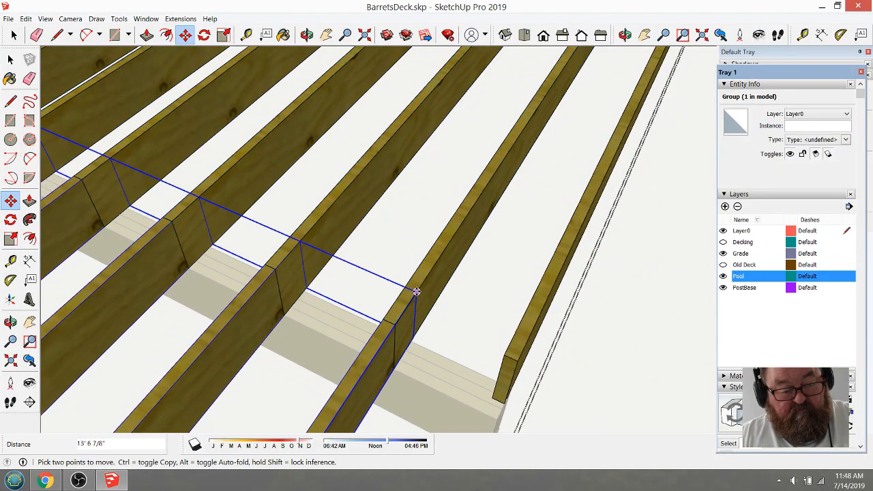
- Shift the copied joist group 1 1/2" sideways to lap beside the first joists and move it 5/8" outward along their length
{"action": "type", "text": "1 1/2"}
{"action": "key", "text": "Return"}
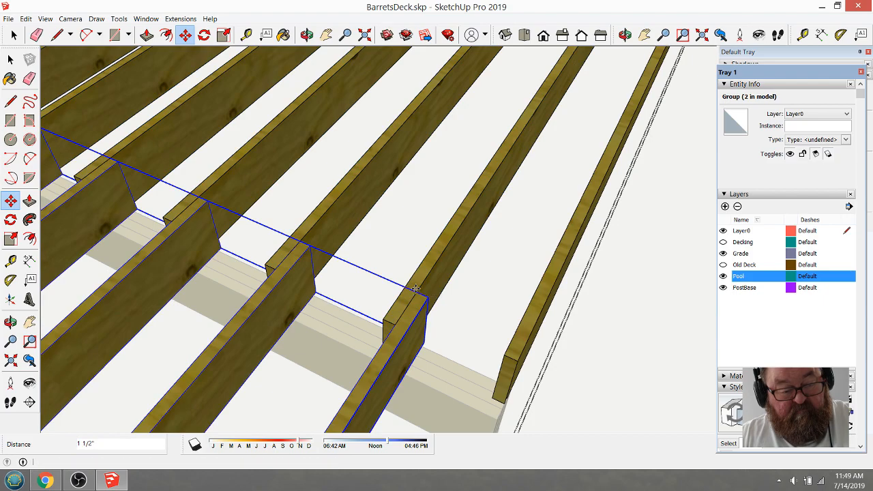
{"action": "key", "text": "o"}
{"action": "left_click_drag", "start_coordinate": [413, 289], "coordinate": [352, 344]}
{"action": "scroll", "coordinate": [352, 345], "scroll_direction": "up", "scroll_amount": 2}
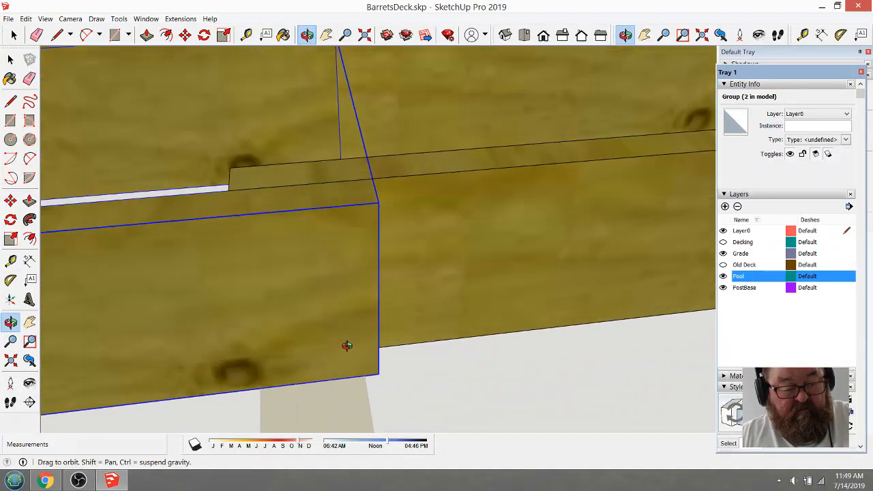
{"action": "left_click", "coordinate": [185, 35]}
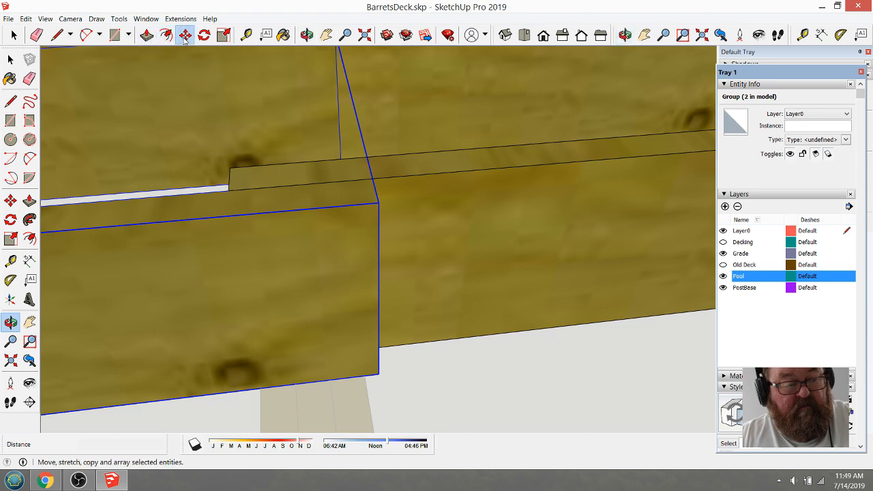
{"action": "left_click", "coordinate": [379, 375]}
{"action": "left_click", "coordinate": [363, 376]}
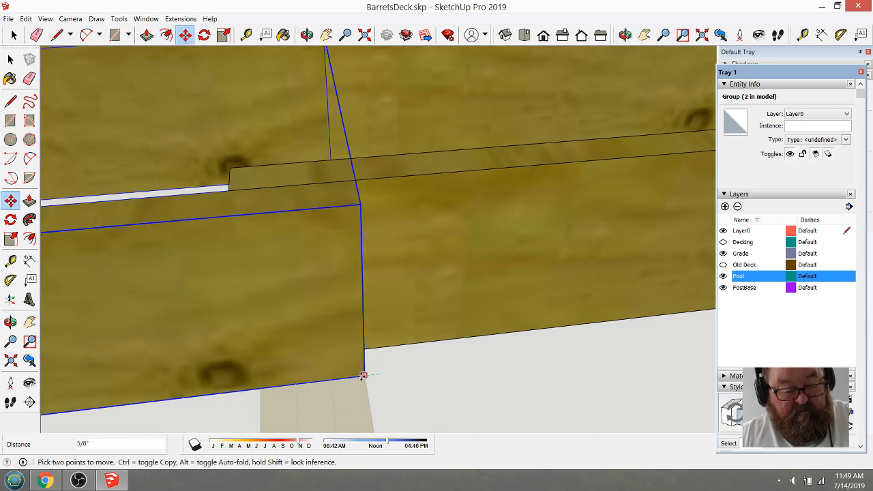
- Leave the deck group and examine how the two lapped joist rows run from the ledger past the beam to the outer rim
{"action": "scroll", "coordinate": [434, 303], "scroll_direction": "down", "scroll_amount": 2}
{"action": "scroll", "coordinate": [437, 305], "scroll_direction": "down", "scroll_amount": 5}
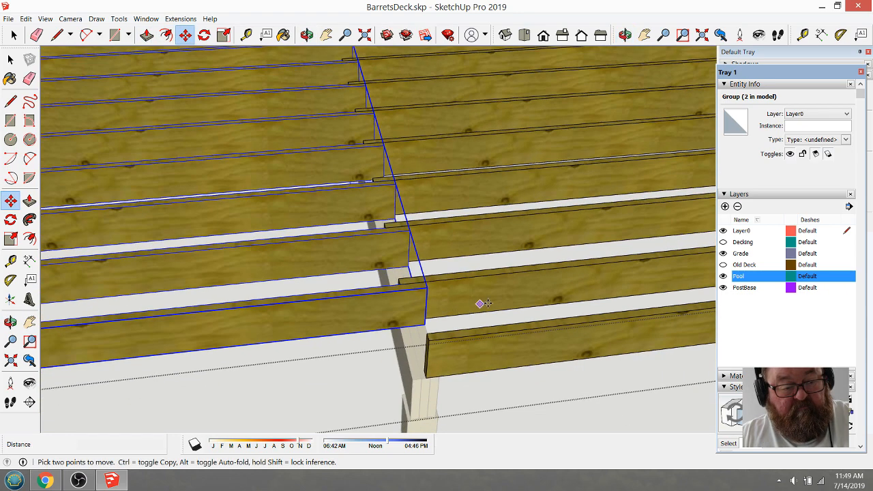
{"action": "scroll", "coordinate": [524, 311], "scroll_direction": "down", "scroll_amount": 2}
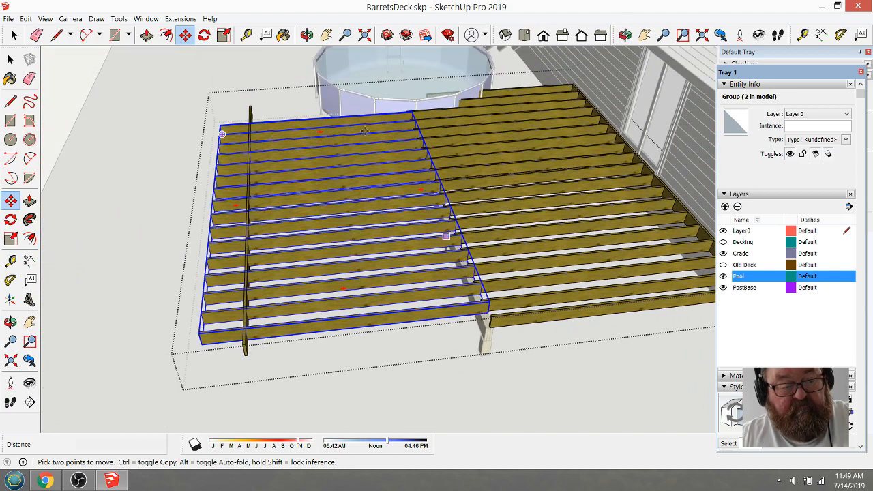
{"action": "left_click", "coordinate": [307, 35]}
{"action": "left_click_drag", "start_coordinate": [457, 265], "coordinate": [443, 286]}
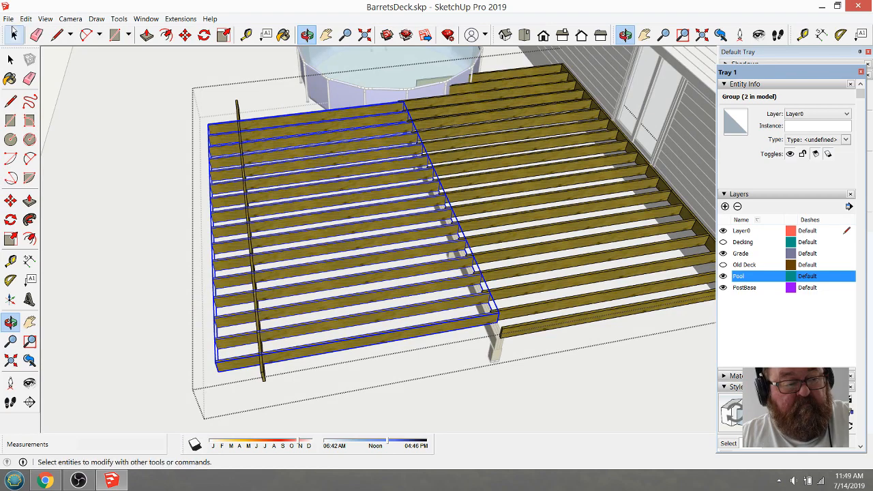
{"action": "left_click", "coordinate": [13, 33]}
{"action": "left_click", "coordinate": [115, 168]}
{"action": "left_click", "coordinate": [307, 35]}
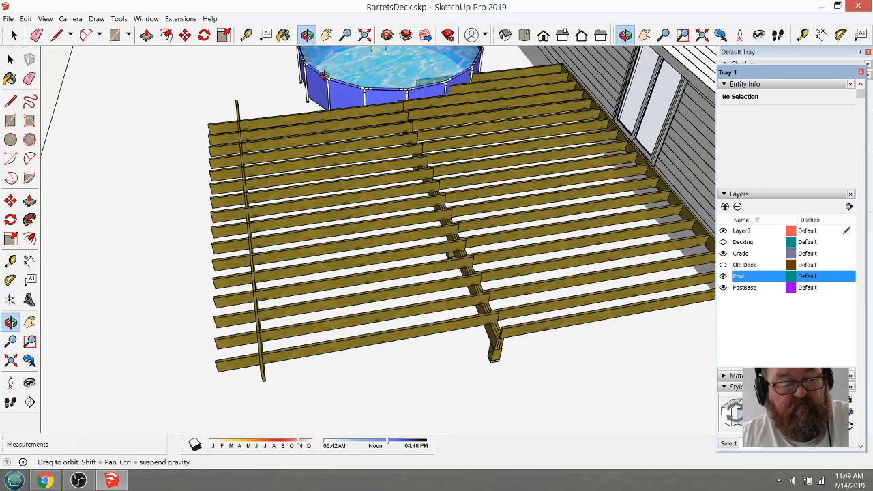
{"action": "left_click_drag", "start_coordinate": [386, 217], "coordinate": [457, 227]}
{"action": "scroll", "coordinate": [224, 255], "scroll_direction": "up", "scroll_amount": 5}
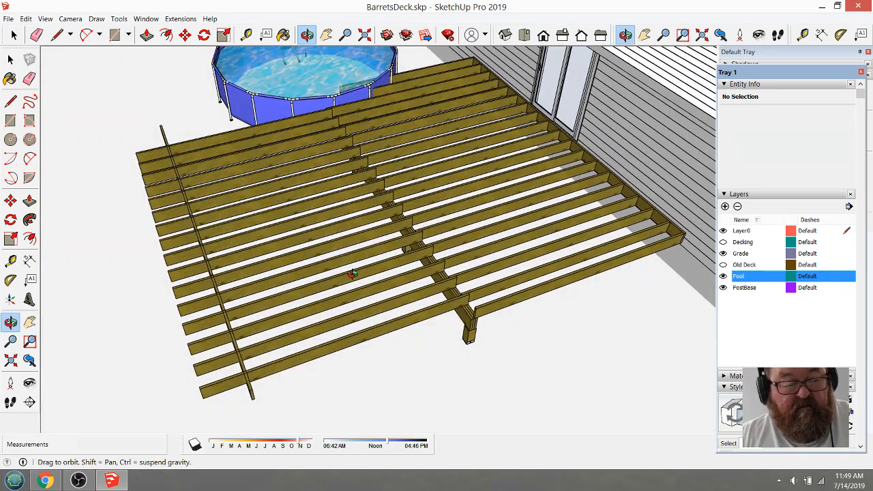
- Undo leaving the deck group and the lapped outward copy of the joist group
{"action": "key", "text": "ctrl+z"}
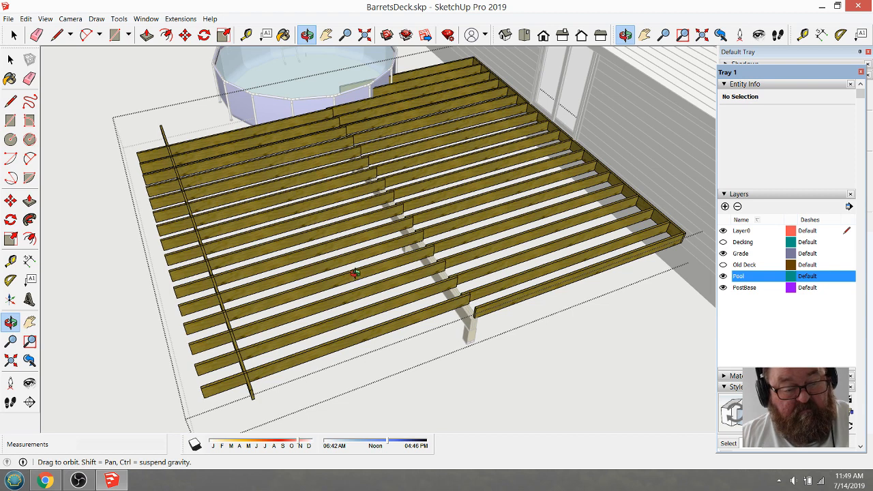
{"action": "key", "text": "ctrl+z"}
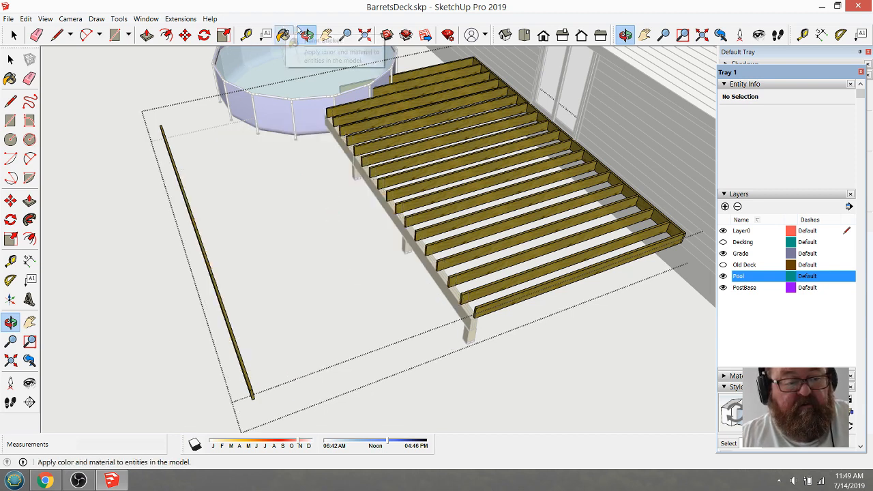
- Place a guide line parallel to the ledger, offset from its inner edge to beyond the joists' outer ends
{"action": "middle_click_drag", "start_coordinate": [448, 191], "coordinate": [428, 237]}
{"action": "scroll", "coordinate": [623, 214], "scroll_direction": "up", "scroll_amount": 3}
{"action": "scroll", "coordinate": [444, 214], "scroll_direction": "down", "scroll_amount": 3}
{"action": "scroll", "coordinate": [566, 232], "scroll_direction": "up", "scroll_amount": 10}
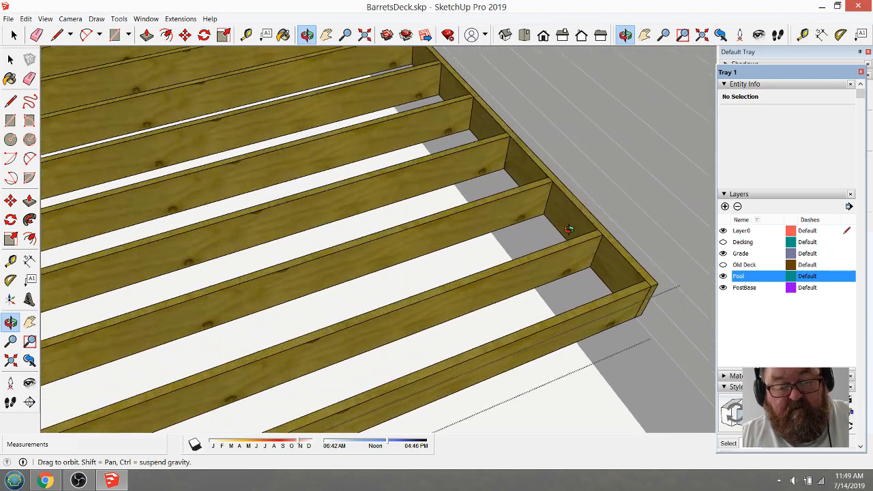
{"action": "left_click", "coordinate": [247, 35]}
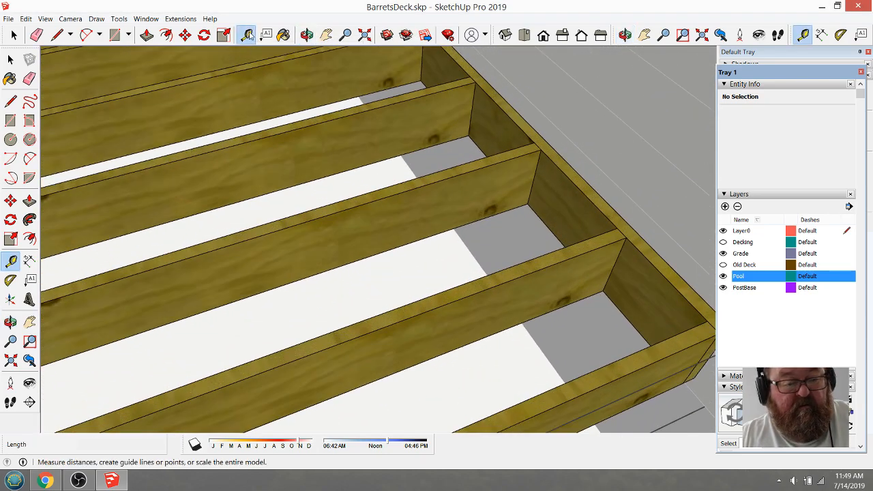
{"action": "left_click", "coordinate": [618, 228]}
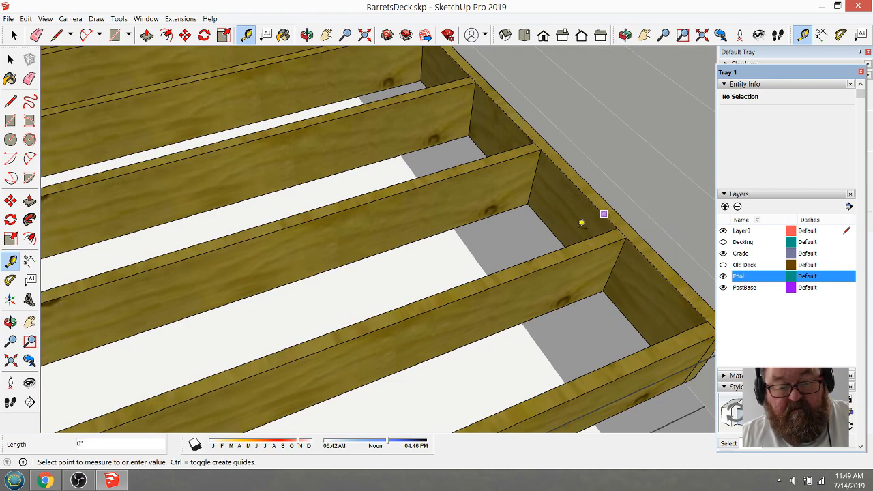
{"action": "scroll", "coordinate": [556, 236], "scroll_direction": "down", "scroll_amount": 5}
{"action": "scroll", "coordinate": [556, 236], "scroll_direction": "down", "scroll_amount": 6}
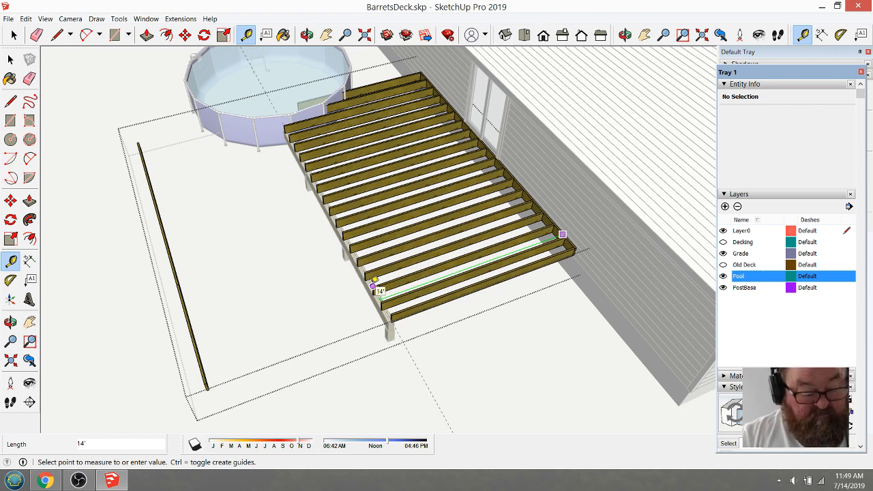
{"action": "left_click", "coordinate": [374, 286]}
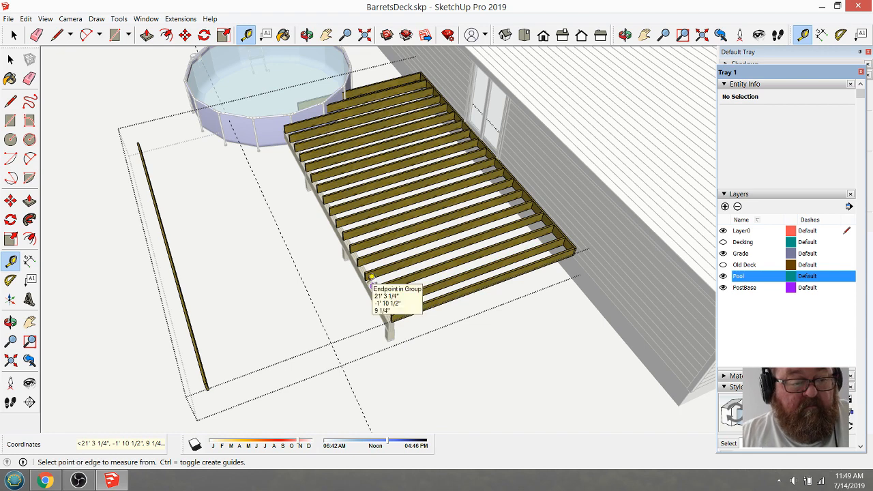
{"action": "left_click", "coordinate": [14, 35]}
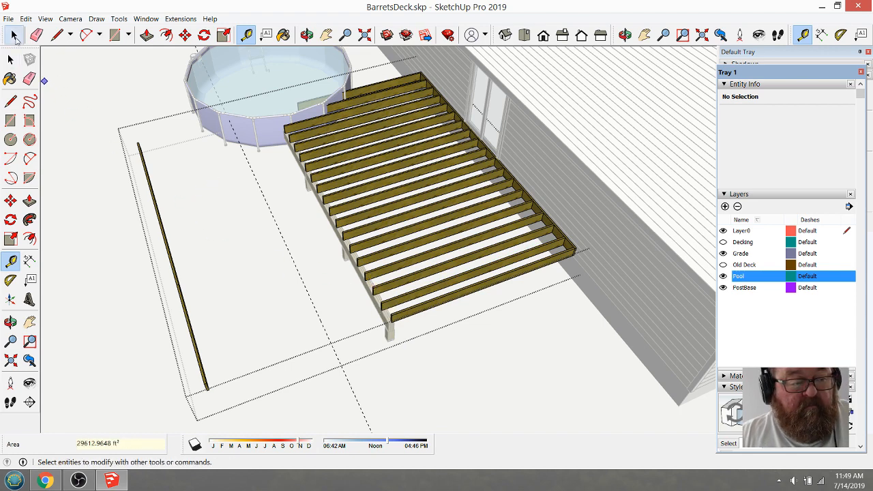
{"action": "scroll", "coordinate": [204, 380], "scroll_direction": "up", "scroll_amount": 5}
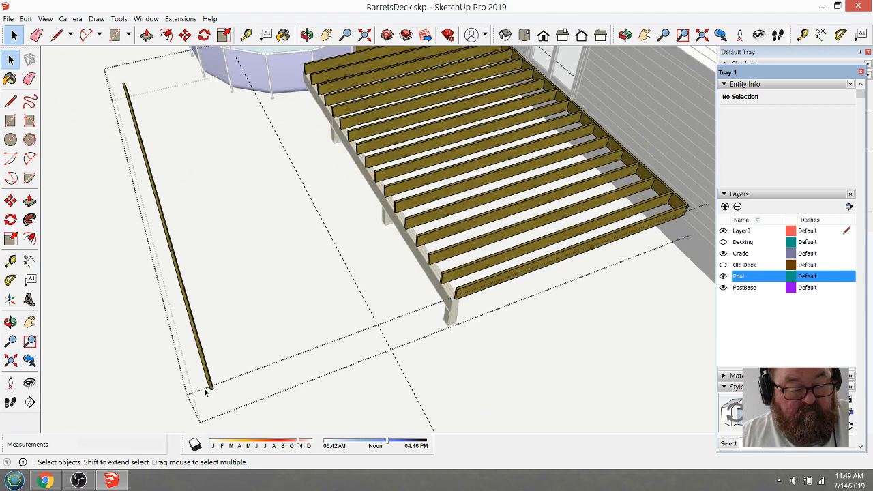
{"action": "left_click", "coordinate": [202, 381]}
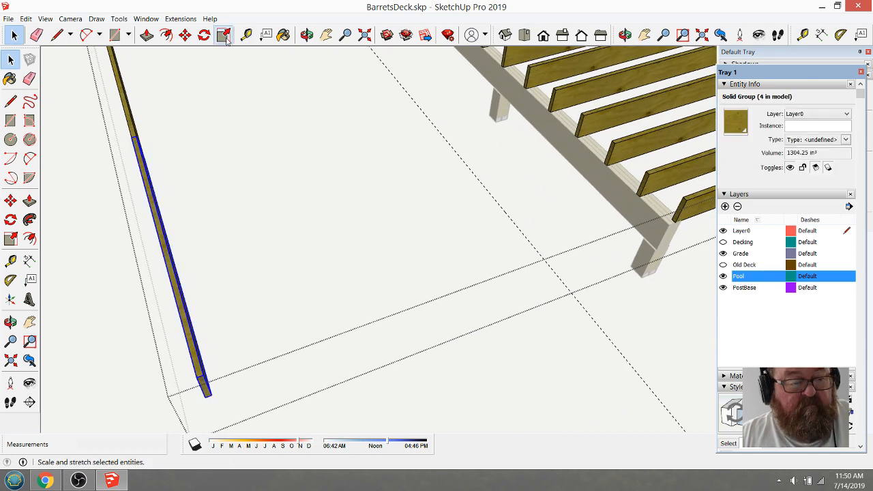
{"action": "left_click", "coordinate": [185, 35]}
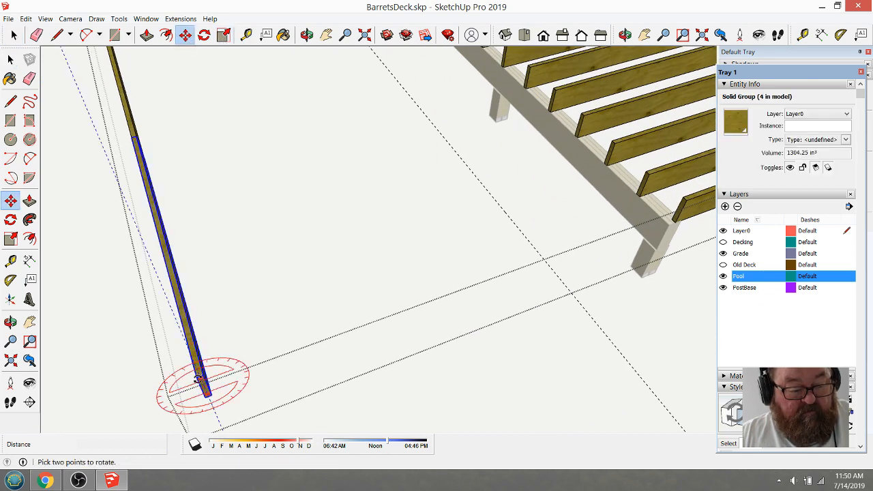
{"action": "left_click", "coordinate": [201, 381]}
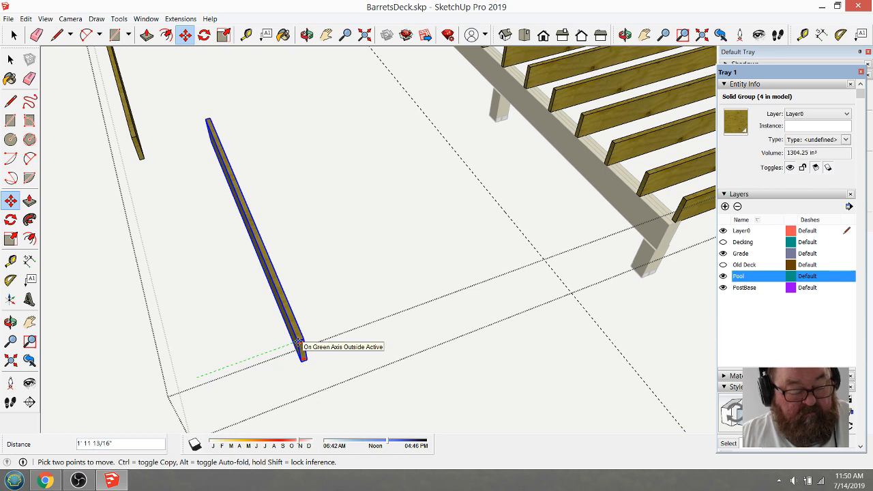
{"action": "key", "text": "Escape"}
{"action": "key", "text": "space"}
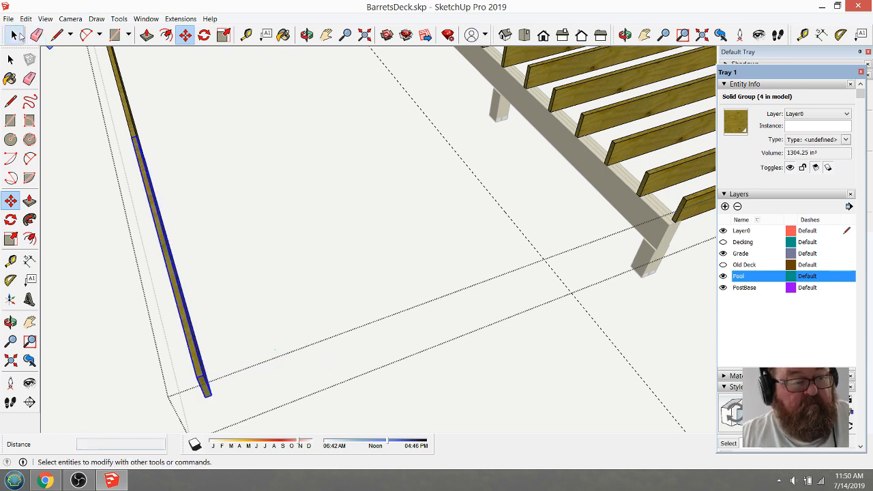
- Select both outer rim boards and move them together along the green axis toward the joists onto the guide line
{"action": "left_click", "coordinate": [120, 83]}
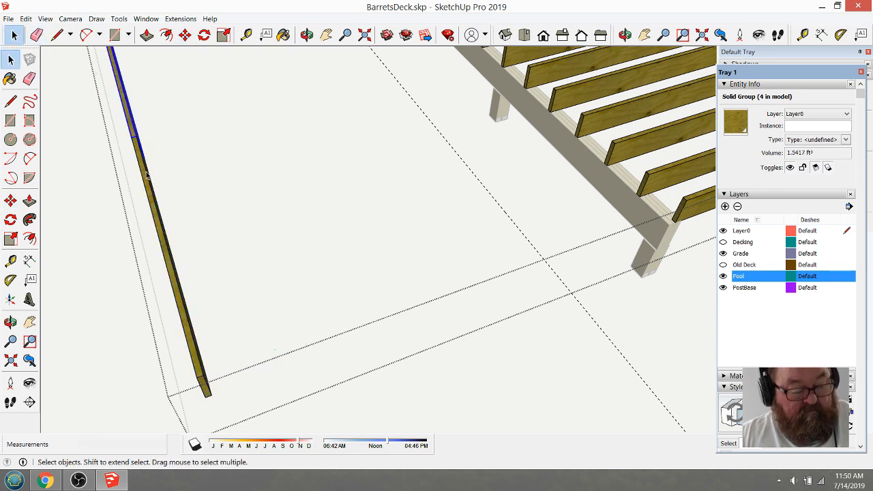
{"action": "left_click", "coordinate": [146, 176], "text": "shift"}
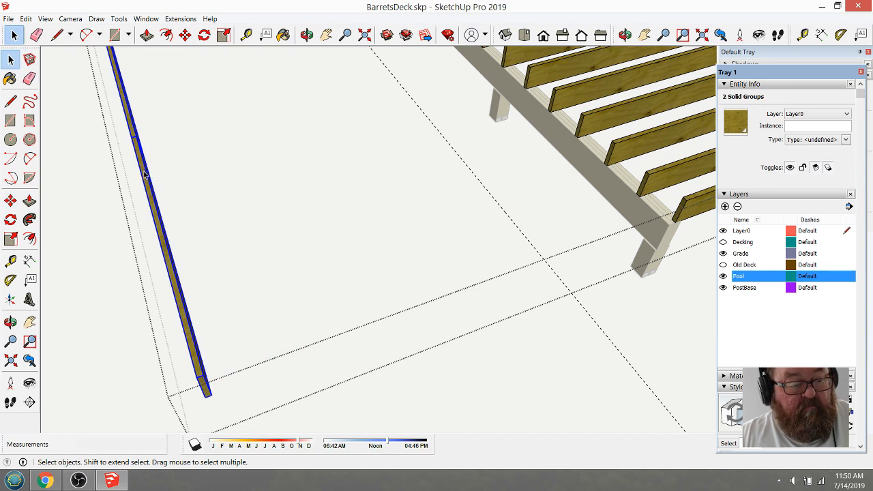
{"action": "left_click", "coordinate": [185, 35]}
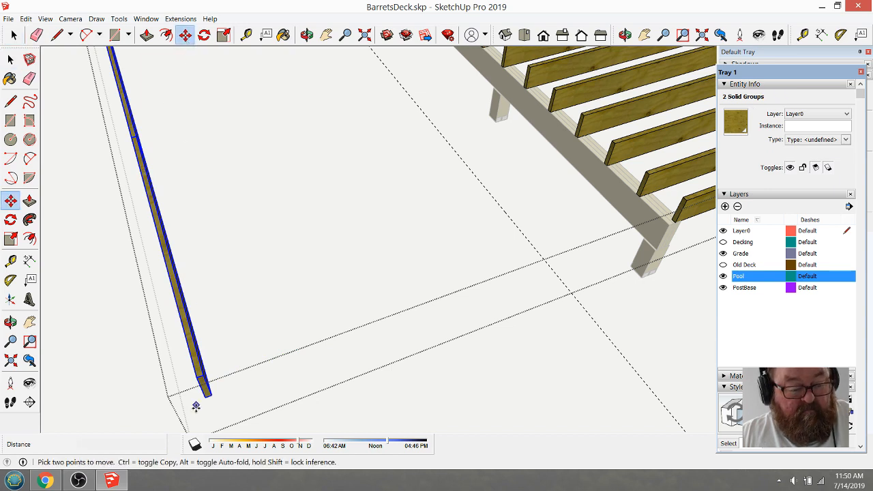
{"action": "left_click", "coordinate": [203, 378]}
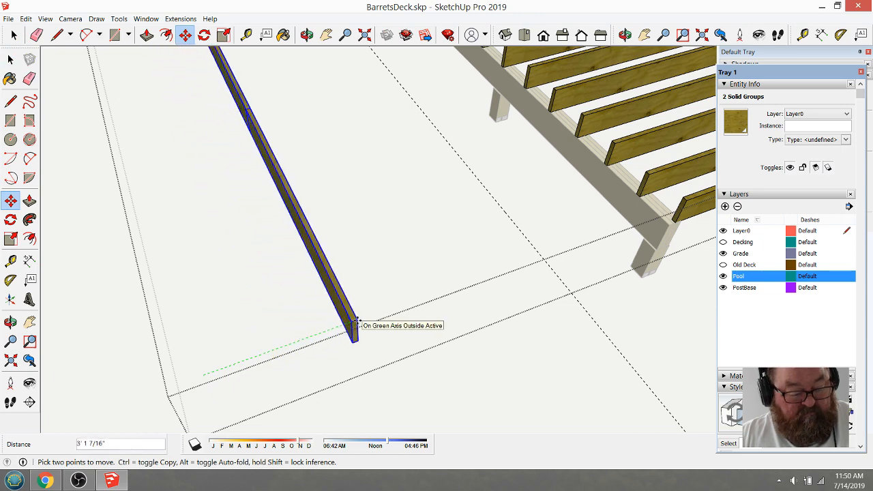
{"action": "left_click", "coordinate": [533, 261]}
{"action": "scroll", "coordinate": [144, 343], "scroll_direction": "down", "scroll_amount": 4}
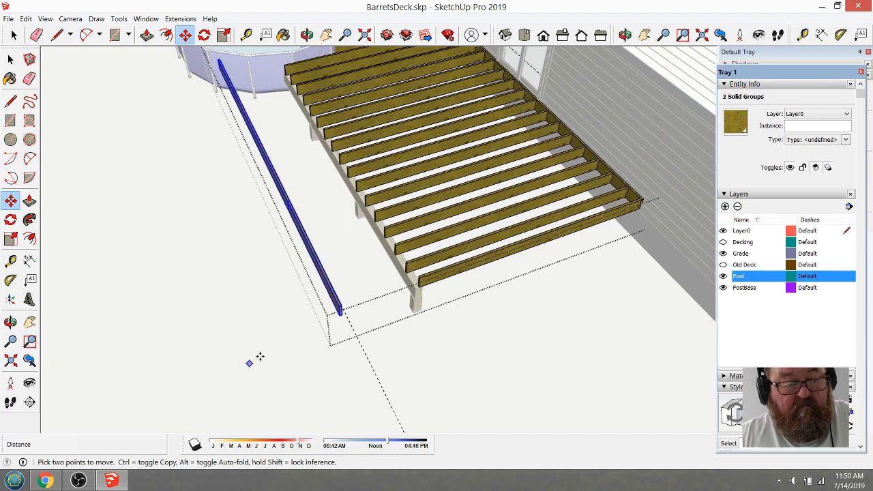
{"action": "scroll", "coordinate": [318, 294], "scroll_direction": "up", "scroll_amount": 6}
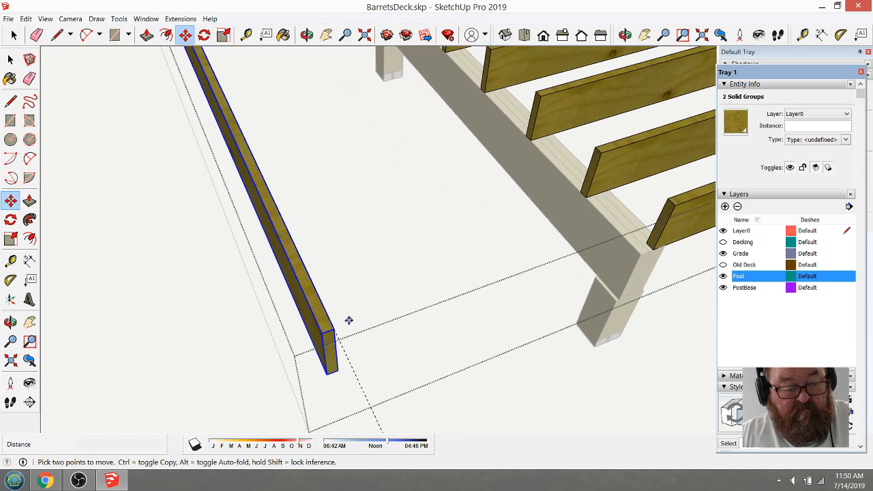
{"action": "scroll", "coordinate": [312, 386], "scroll_direction": "down", "scroll_amount": 5}
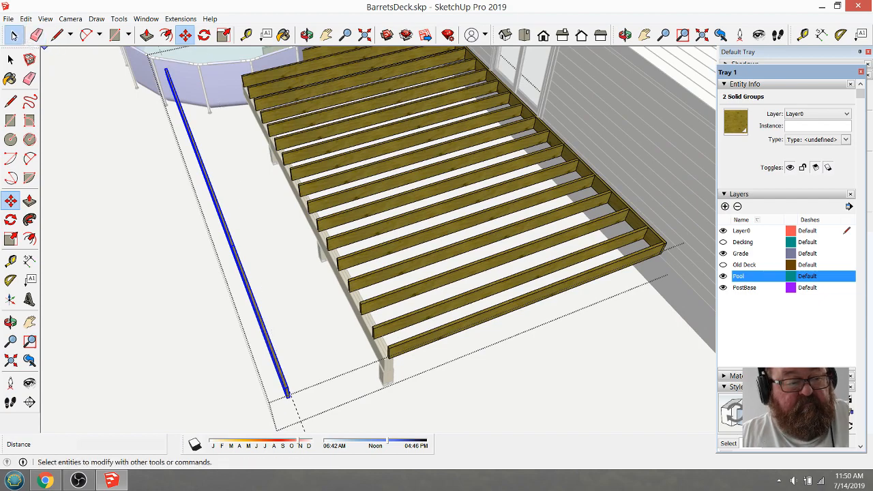
- Inspect the repositioned rim boards beside the joist ends and leave the deck group
{"action": "left_click", "coordinate": [13, 35]}
{"action": "middle_click_drag", "start_coordinate": [379, 342], "coordinate": [407, 349]}
{"action": "left_click", "coordinate": [307, 35]}
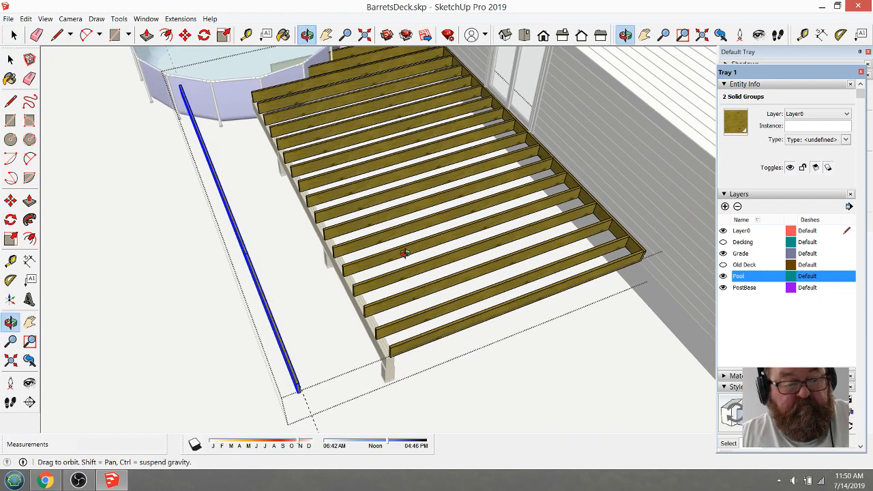
{"action": "left_click_drag", "start_coordinate": [368, 225], "coordinate": [385, 274]}
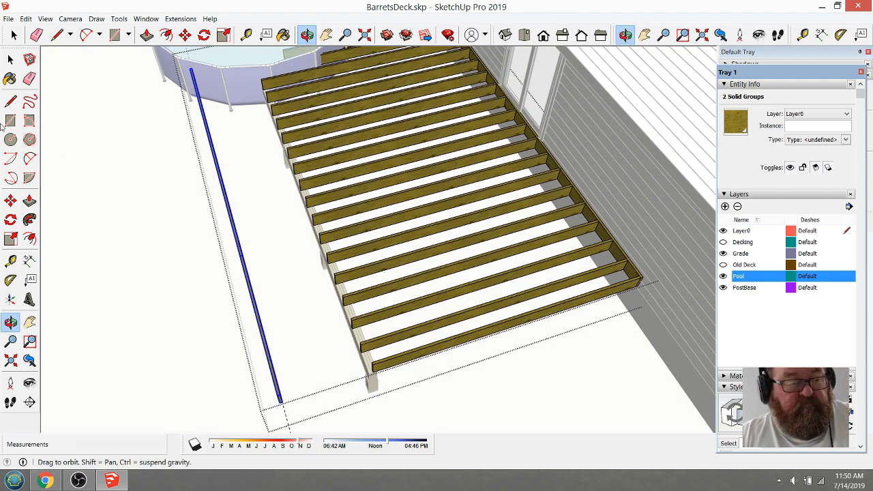
{"action": "left_click", "coordinate": [13, 35]}
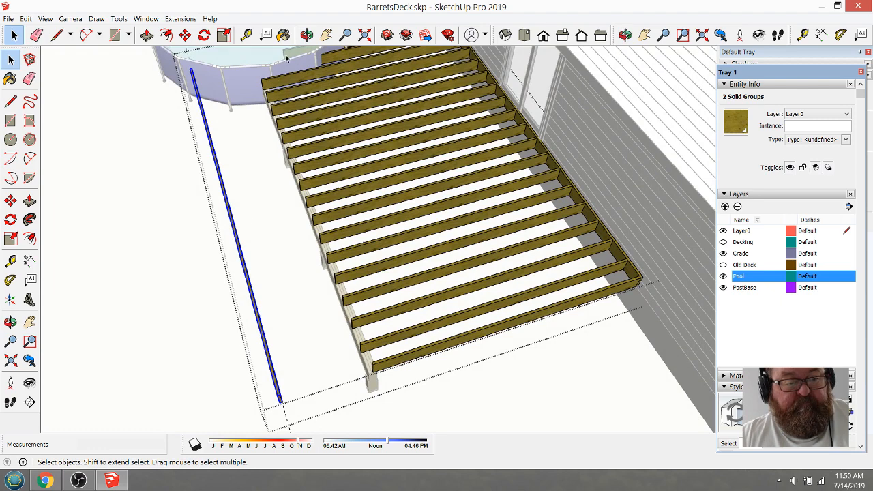
{"action": "left_click", "coordinate": [307, 35]}
{"action": "left_click_drag", "start_coordinate": [444, 259], "coordinate": [468, 179]}
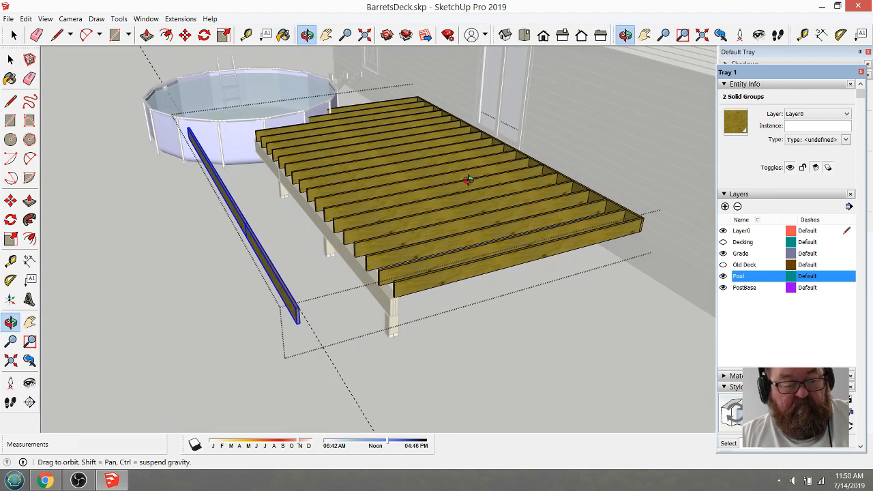
{"action": "left_click", "coordinate": [14, 35]}
{"action": "left_click", "coordinate": [85, 136]}
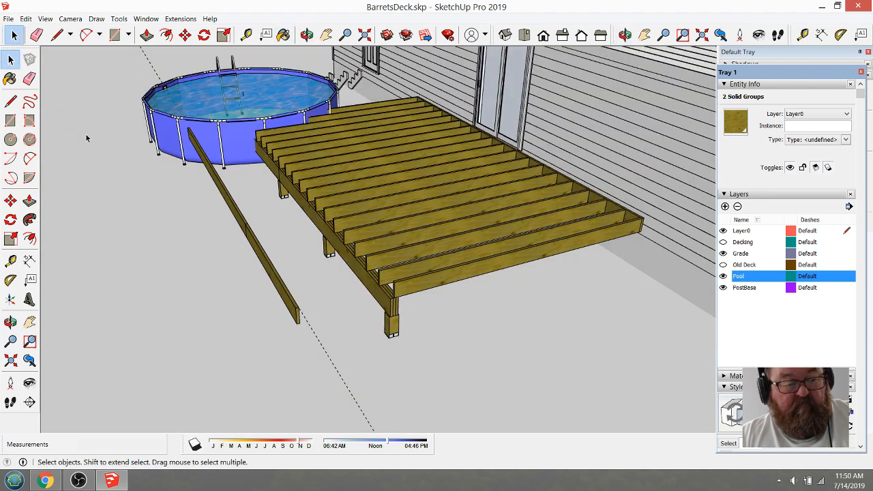
- Examine the spacing between the beam, joist ends, outer rim boards and pool from several angles
{"action": "left_click", "coordinate": [307, 34]}
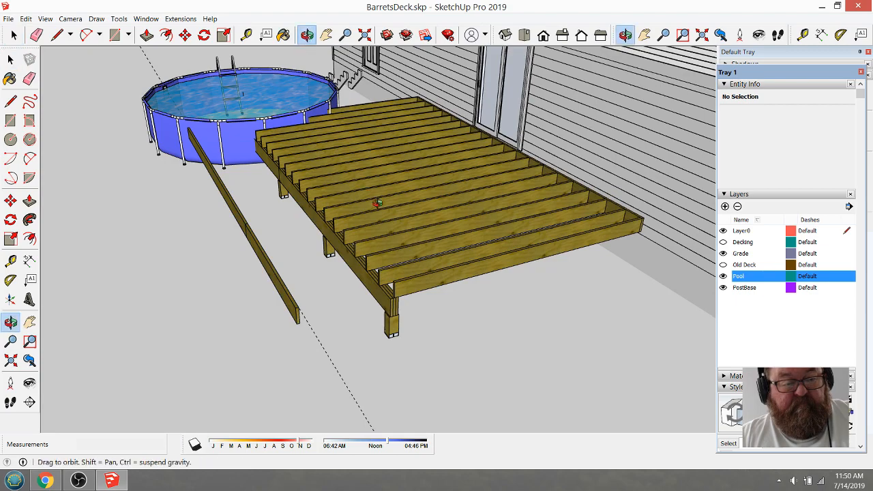
{"action": "left_click_drag", "start_coordinate": [444, 260], "coordinate": [570, 256]}
{"action": "left_click_drag", "start_coordinate": [559, 250], "coordinate": [318, 222]}
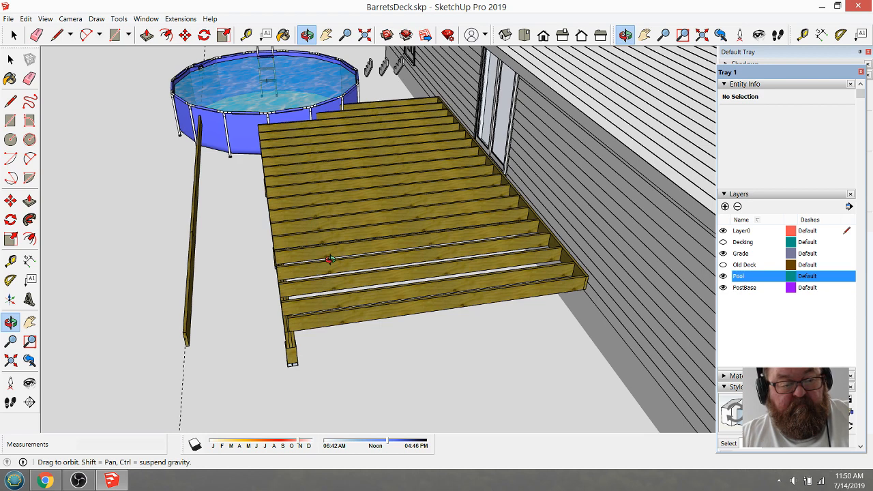
{"action": "left_click_drag", "start_coordinate": [357, 237], "coordinate": [415, 259]}
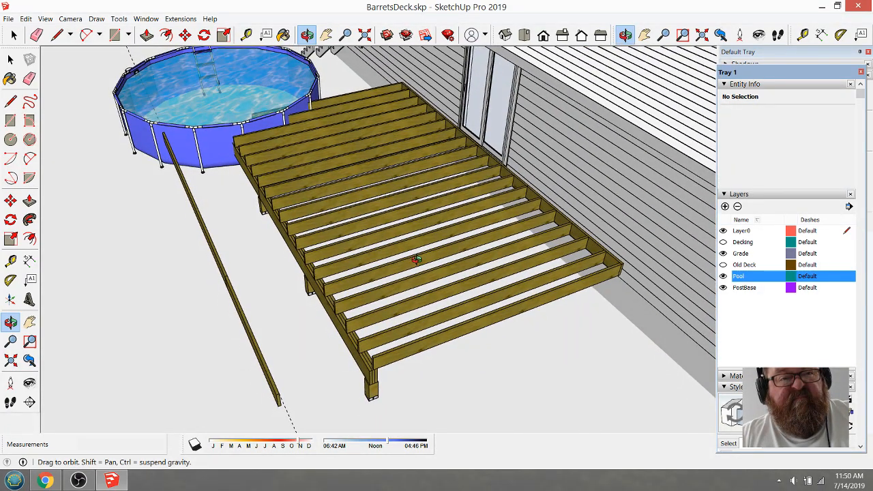
{"action": "scroll", "coordinate": [385, 352], "scroll_direction": "up", "scroll_amount": 3}
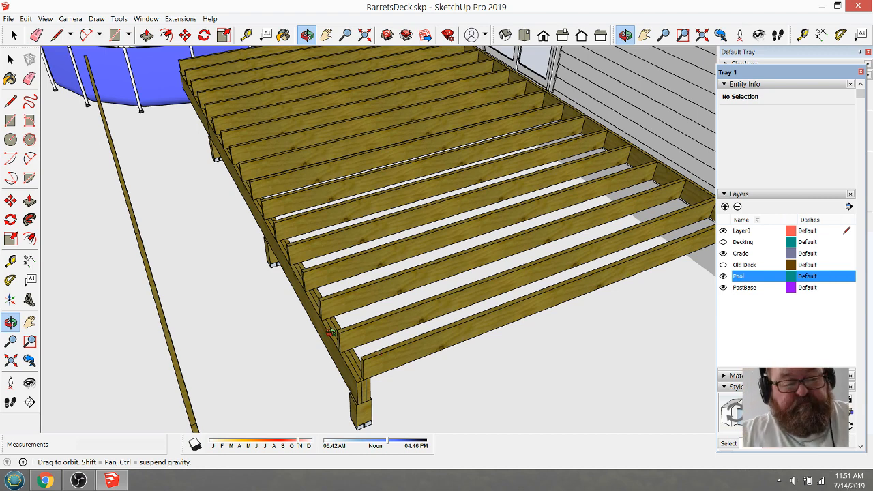
{"action": "left_click_drag", "start_coordinate": [367, 285], "coordinate": [411, 256]}
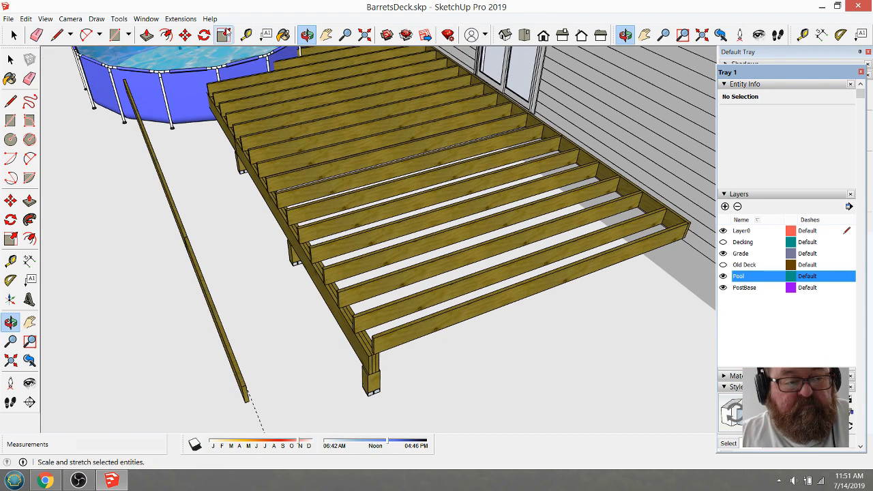
{"action": "left_click", "coordinate": [247, 36]}
{"action": "scroll", "coordinate": [672, 204], "scroll_direction": "up", "scroll_amount": 6}
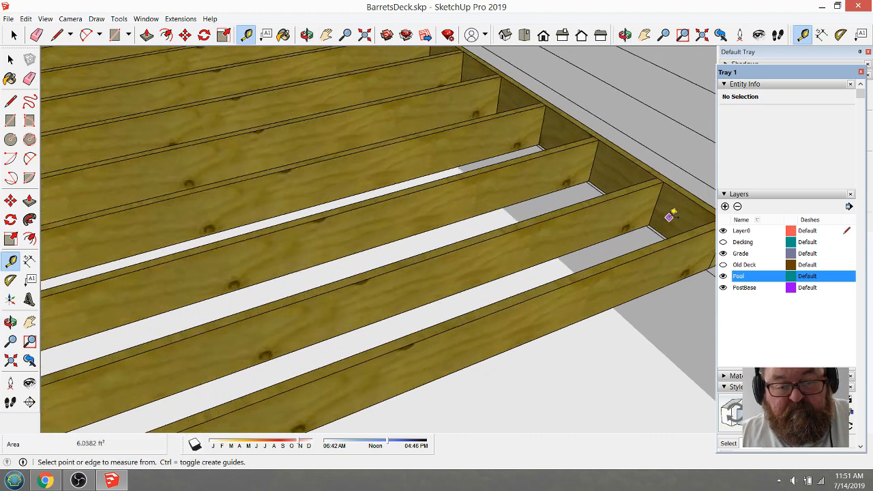
{"action": "left_click", "coordinate": [668, 184]}
{"action": "scroll", "coordinate": [668, 186], "scroll_direction": "down", "scroll_amount": 4}
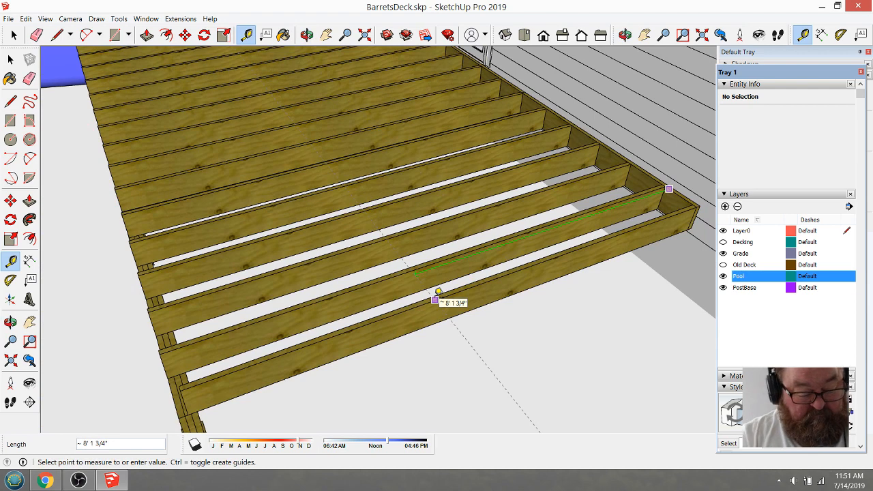
{"action": "left_click", "coordinate": [438, 292]}
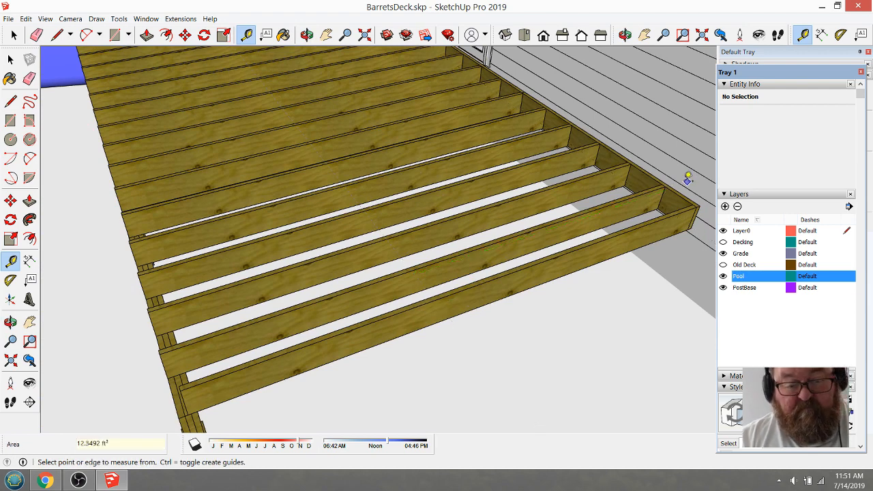
- Place a guide line parallel to the ledger, 10' out from its edge across the joists
{"action": "scroll", "coordinate": [677, 180], "scroll_direction": "up", "scroll_amount": 3}
{"action": "scroll", "coordinate": [674, 186], "scroll_direction": "down", "scroll_amount": 2}
{"action": "left_click", "coordinate": [670, 194]}
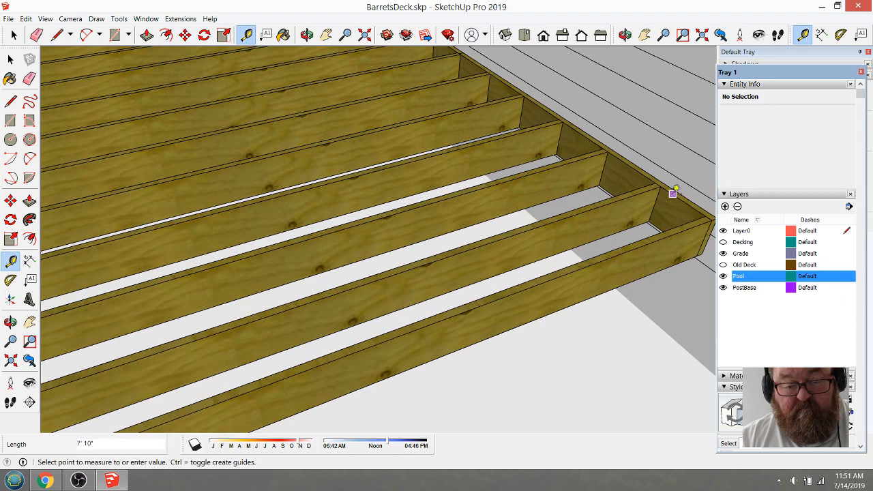
{"action": "scroll", "coordinate": [673, 198], "scroll_direction": "down", "scroll_amount": 1}
{"action": "scroll", "coordinate": [673, 198], "scroll_direction": "down", "scroll_amount": 2}
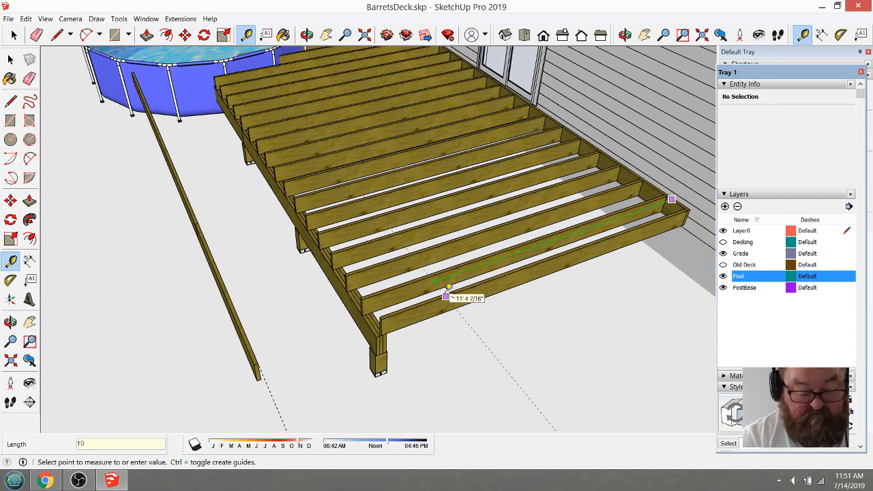
{"action": "key", "text": "Return"}
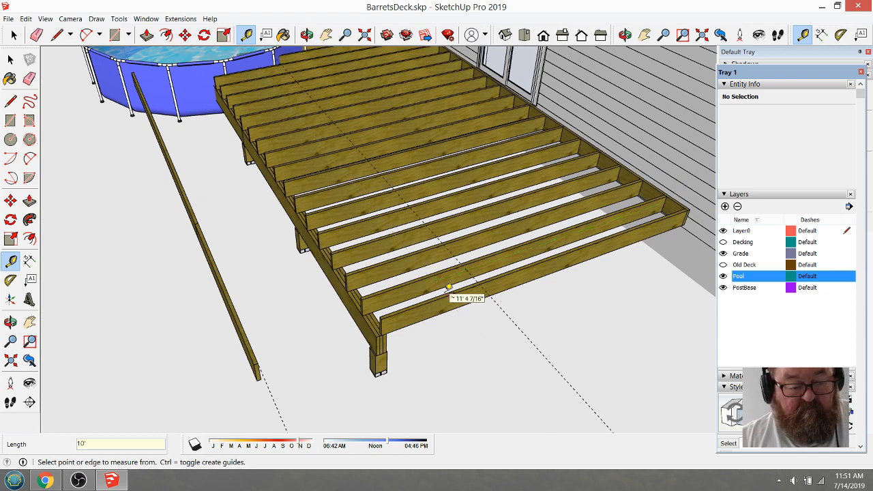
- Move the beam and post group along the green axis, from the outer joist's bottom corner onto the guide line 10' from the ledger
{"action": "left_click", "coordinate": [306, 35]}
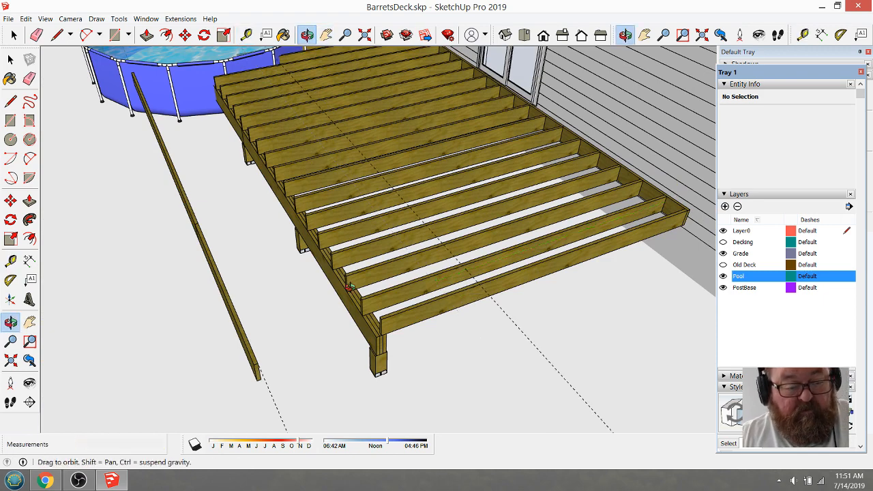
{"action": "left_click_drag", "start_coordinate": [417, 380], "coordinate": [388, 364]}
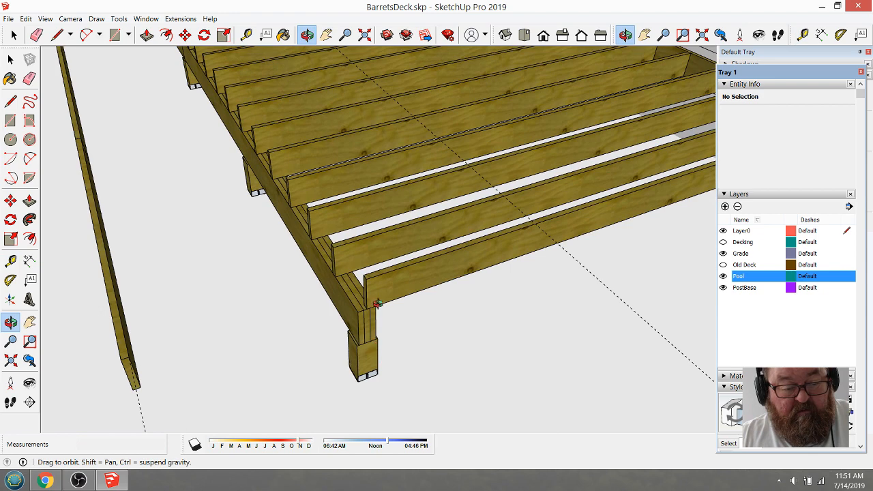
{"action": "left_click_drag", "start_coordinate": [377, 303], "coordinate": [360, 302]}
{"action": "left_click", "coordinate": [14, 35]}
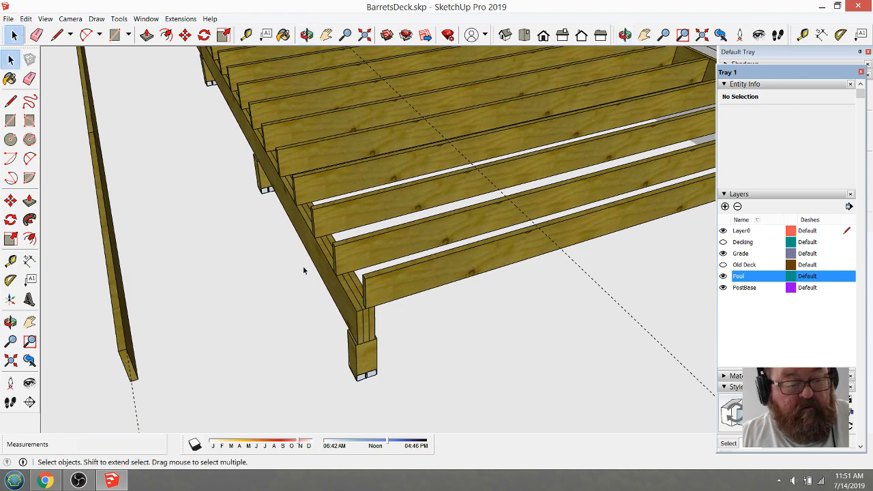
{"action": "left_click", "coordinate": [370, 347]}
{"action": "scroll", "coordinate": [374, 314], "scroll_direction": "up", "scroll_amount": 2}
{"action": "scroll", "coordinate": [233, 331], "scroll_direction": "down", "scroll_amount": 1}
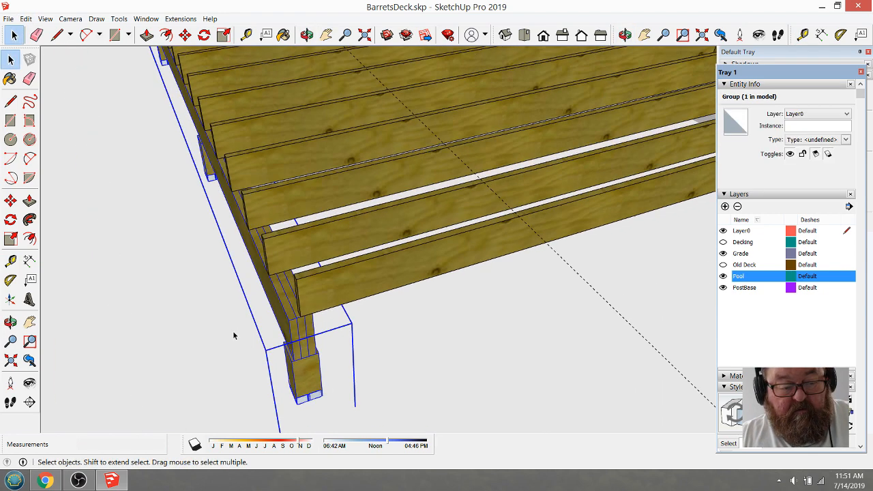
{"action": "left_click", "coordinate": [185, 34]}
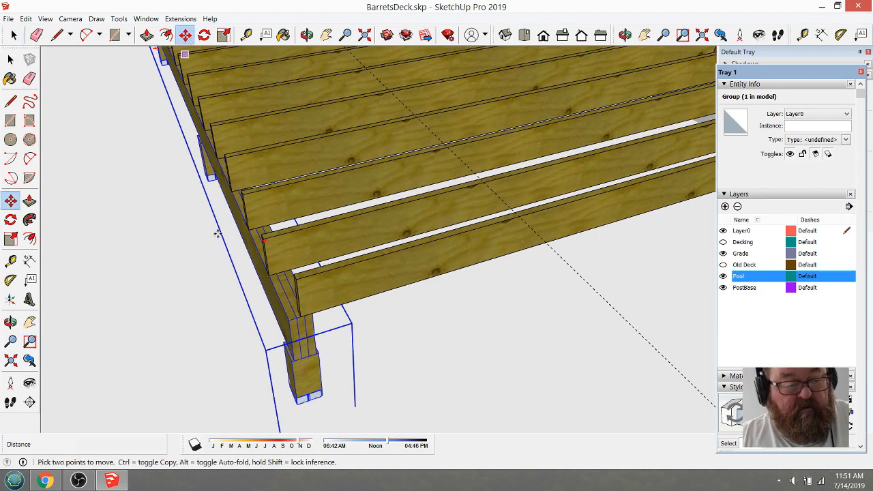
{"action": "scroll", "coordinate": [336, 250], "scroll_direction": "up", "scroll_amount": 3}
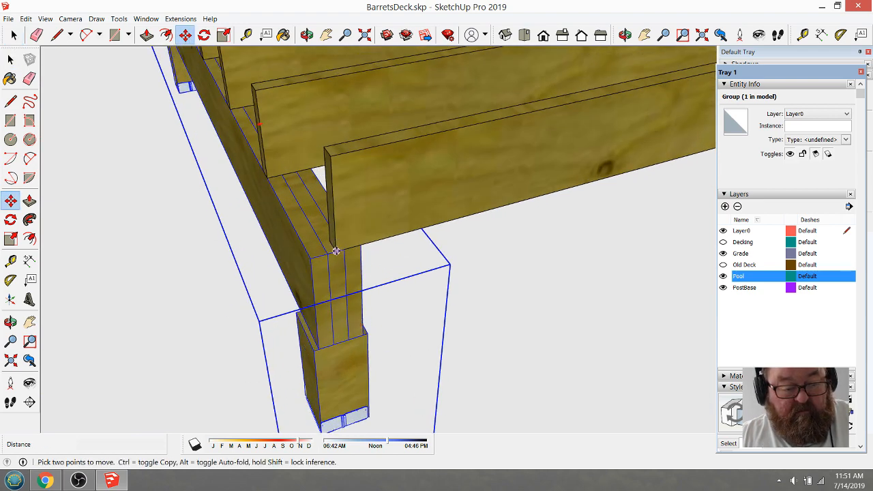
{"action": "left_click", "coordinate": [336, 251]}
{"action": "scroll", "coordinate": [336, 251], "scroll_direction": "down", "scroll_amount": 5}
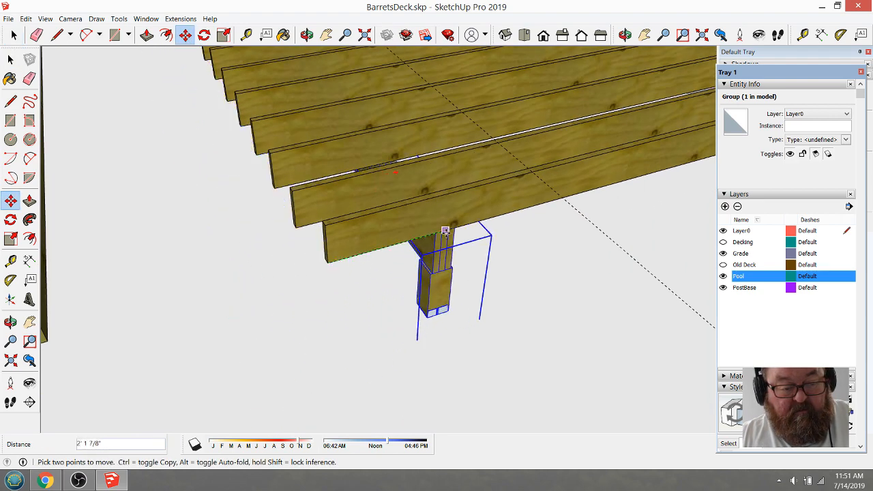
{"action": "left_click", "coordinate": [527, 170]}
{"action": "scroll", "coordinate": [492, 316], "scroll_direction": "down", "scroll_amount": 3}
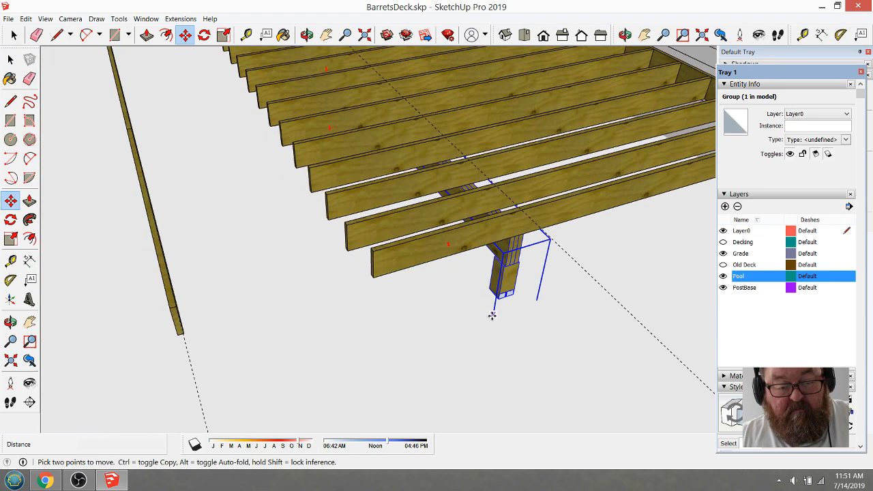
{"action": "scroll", "coordinate": [492, 316], "scroll_direction": "down", "scroll_amount": 2}
{"action": "scroll", "coordinate": [480, 316], "scroll_direction": "down", "scroll_amount": 2}
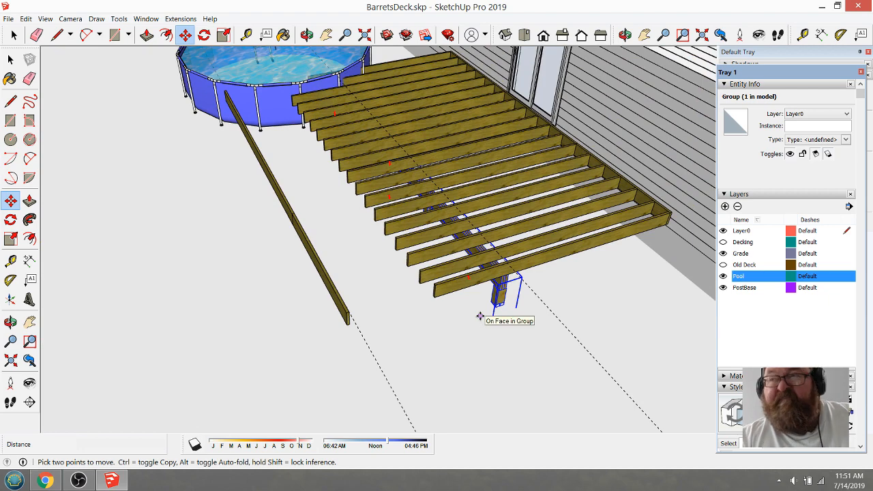
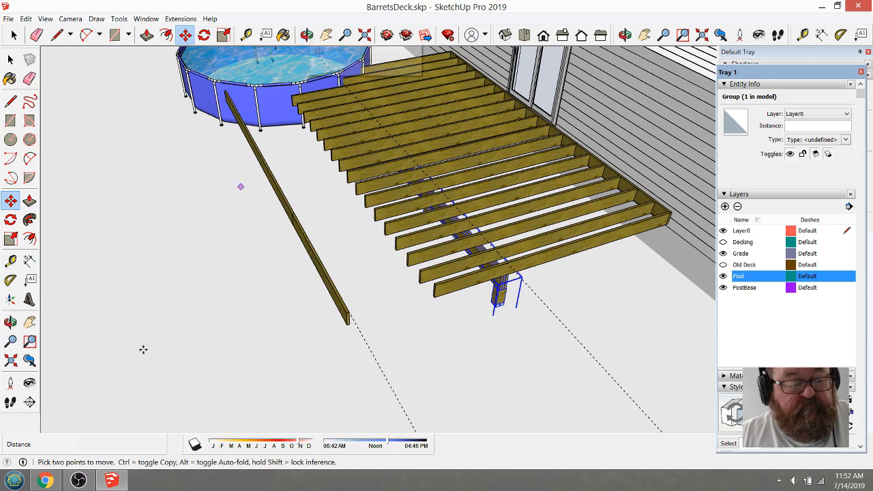
- Open the deck group for editing and select the group of inner joists
{"action": "mouse_move", "coordinate": [77, 480]}
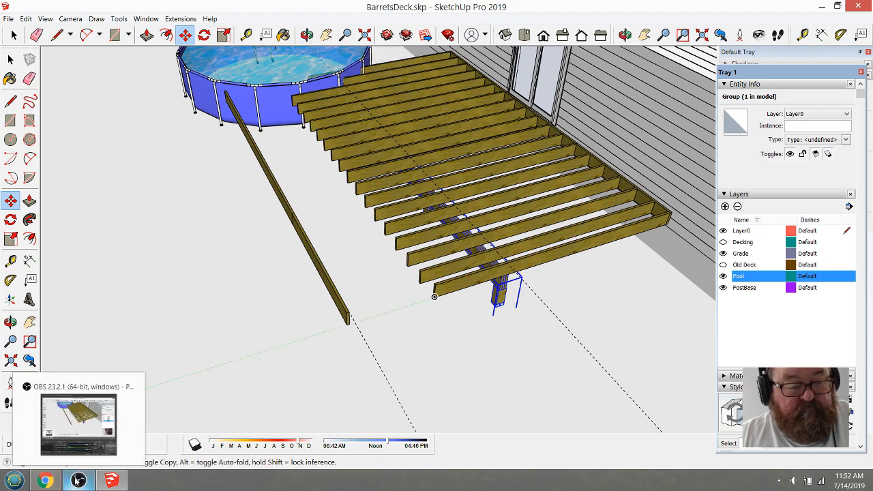
{"action": "middle_click_drag", "start_coordinate": [477, 225], "coordinate": [555, 266]}
{"action": "scroll", "coordinate": [459, 263], "scroll_direction": "down", "scroll_amount": 2}
{"action": "scroll", "coordinate": [441, 278], "scroll_direction": "down", "scroll_amount": 2}
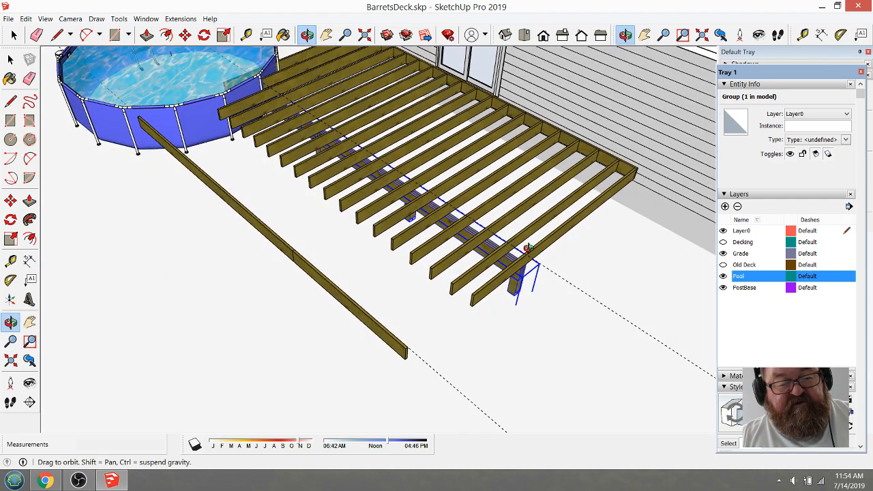
{"action": "scroll", "coordinate": [528, 247], "scroll_direction": "up", "scroll_amount": 5}
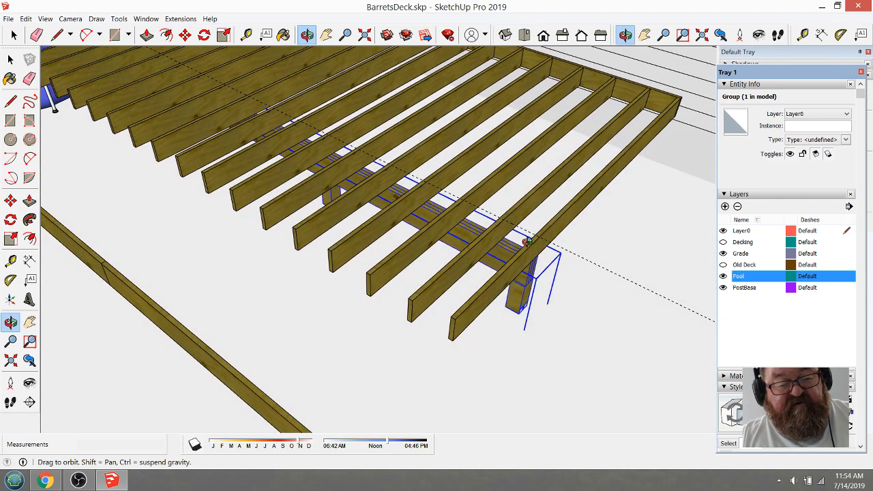
{"action": "middle_click_drag", "start_coordinate": [528, 243], "coordinate": [516, 194]}
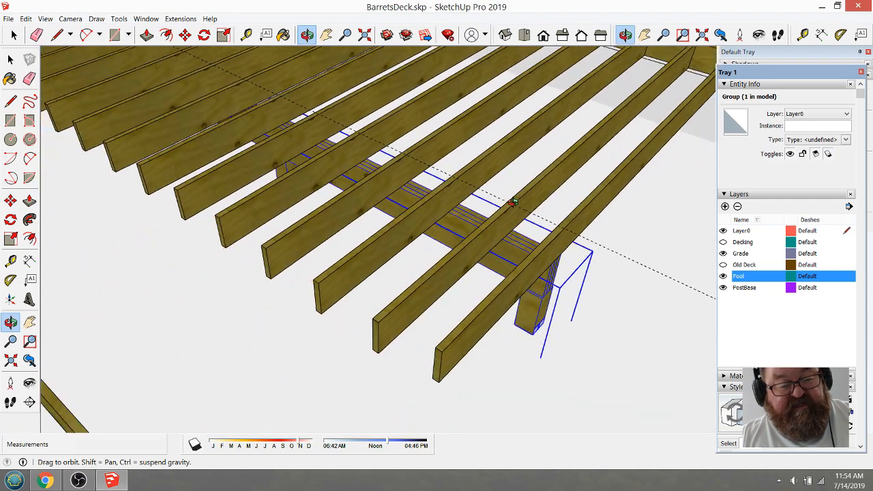
{"action": "left_click", "coordinate": [16, 37]}
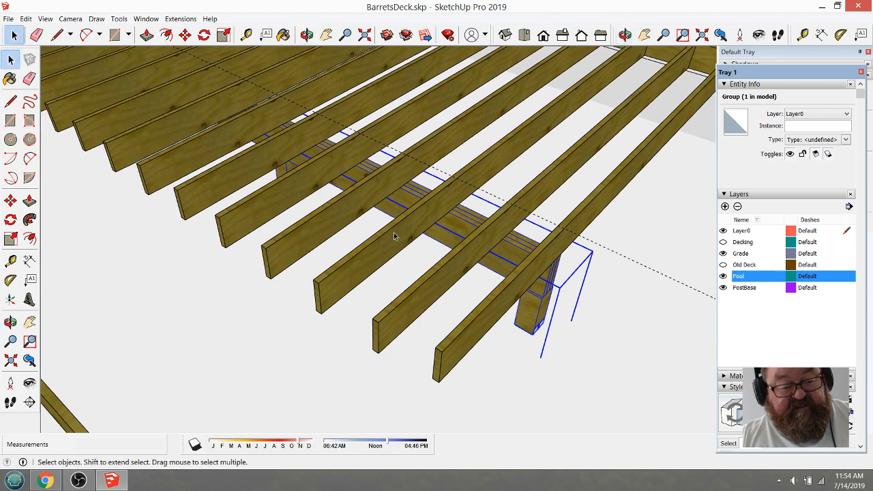
{"action": "left_click", "coordinate": [432, 285]}
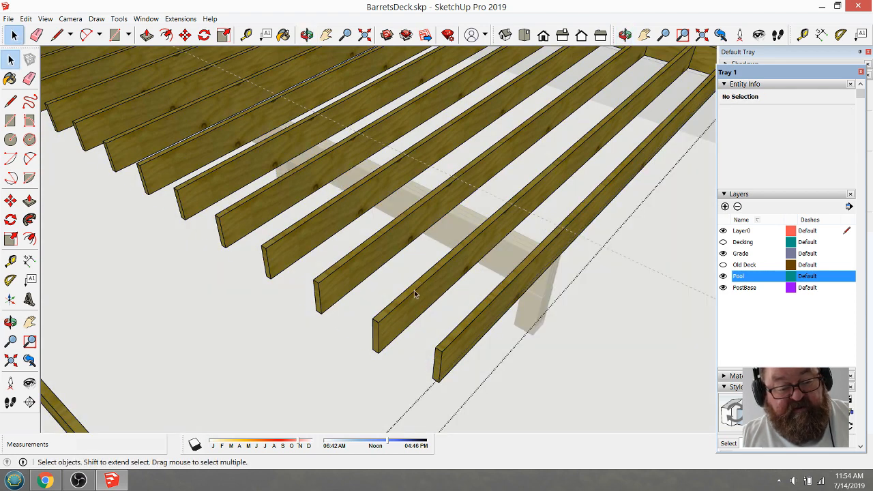
{"action": "left_click", "coordinate": [414, 291]}
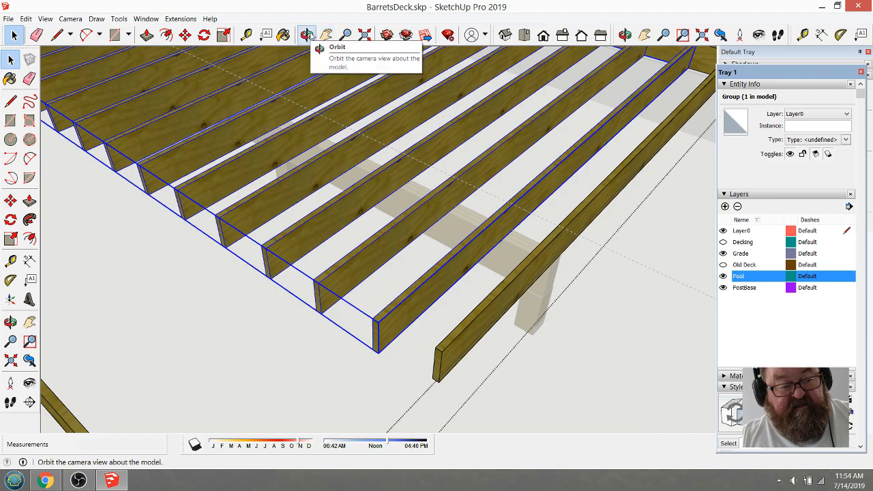
- Examine the joist overhang past the relocated beam and its distance to the outer rim boards from several angles
{"action": "left_click", "coordinate": [306, 35]}
{"action": "left_click_drag", "start_coordinate": [509, 239], "coordinate": [486, 263]}
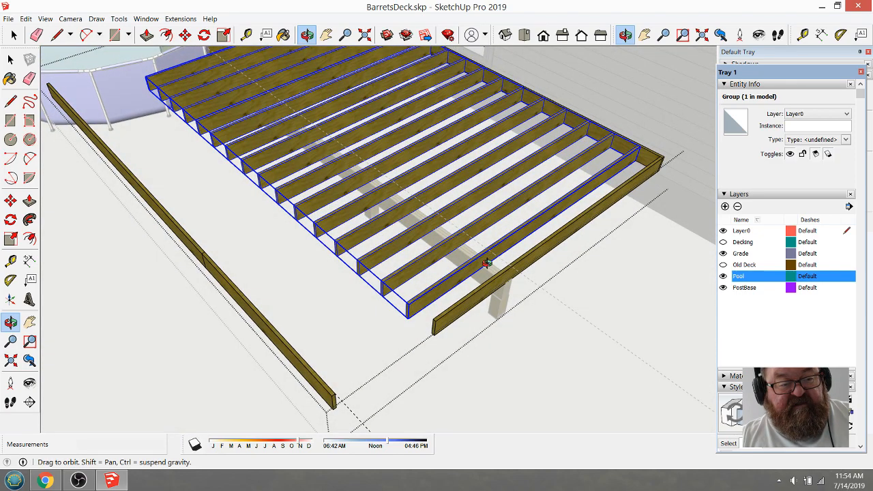
{"action": "left_click_drag", "start_coordinate": [486, 263], "coordinate": [404, 247]}
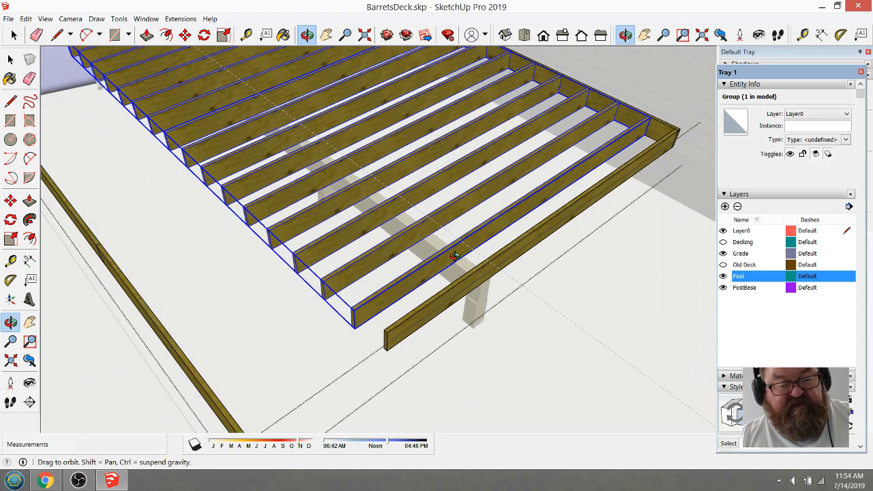
{"action": "mouse_move", "coordinate": [451, 257]}
{"action": "left_mouse_down"}
{"action": "mouse_move", "coordinate": [405, 191]}
{"action": "mouse_move", "coordinate": [446, 244]}
{"action": "left_mouse_up"}
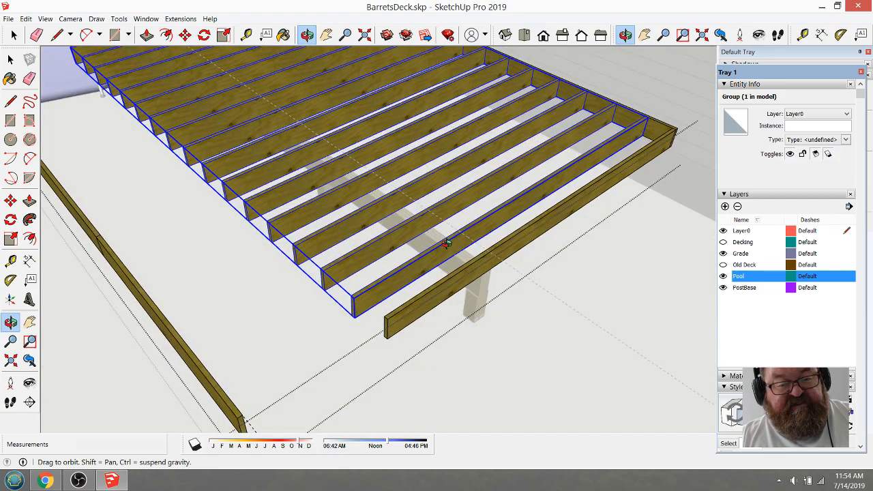
{"action": "scroll", "coordinate": [445, 243], "scroll_direction": "up", "scroll_amount": 2}
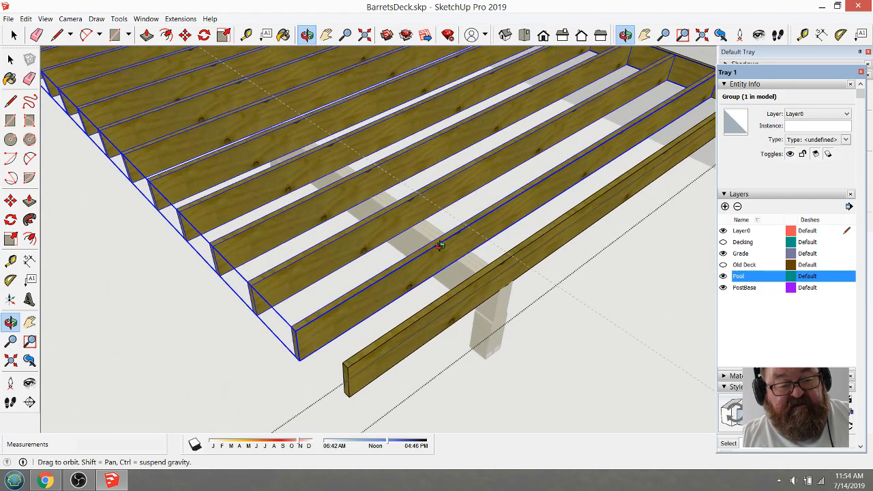
{"action": "scroll", "coordinate": [419, 255], "scroll_direction": "down", "scroll_amount": 2}
{"action": "left_click_drag", "start_coordinate": [457, 251], "coordinate": [397, 259]}
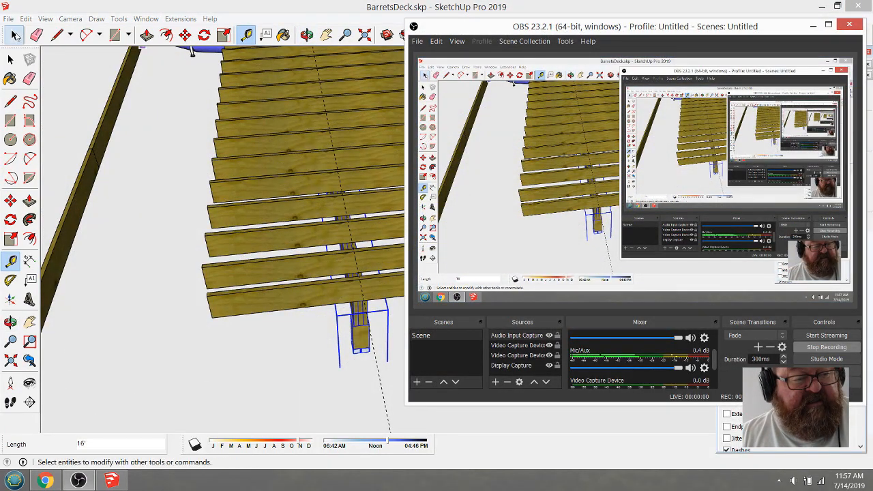
- Inspect how the beam sits under the joists relative to the guide line, and clear the deck group selection
{"action": "left_click", "coordinate": [13, 35]}
{"action": "left_click", "coordinate": [271, 137]}
{"action": "left_click", "coordinate": [307, 35]}
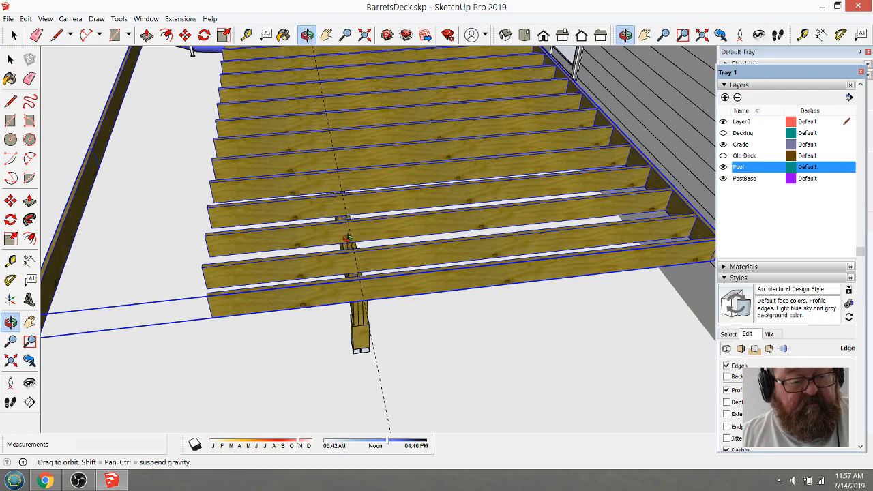
{"action": "left_click_drag", "start_coordinate": [304, 263], "coordinate": [465, 291]}
{"action": "scroll", "coordinate": [457, 291], "scroll_direction": "up", "scroll_amount": 3}
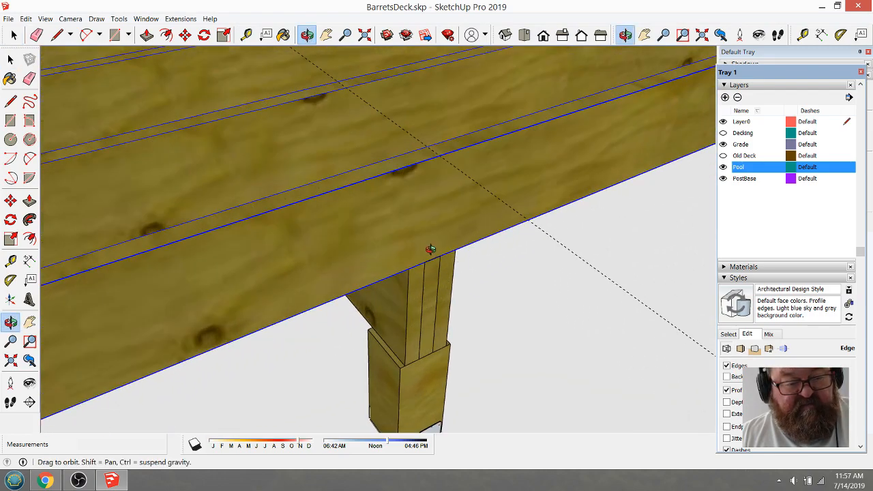
{"action": "scroll", "coordinate": [430, 249], "scroll_direction": "down", "scroll_amount": 5}
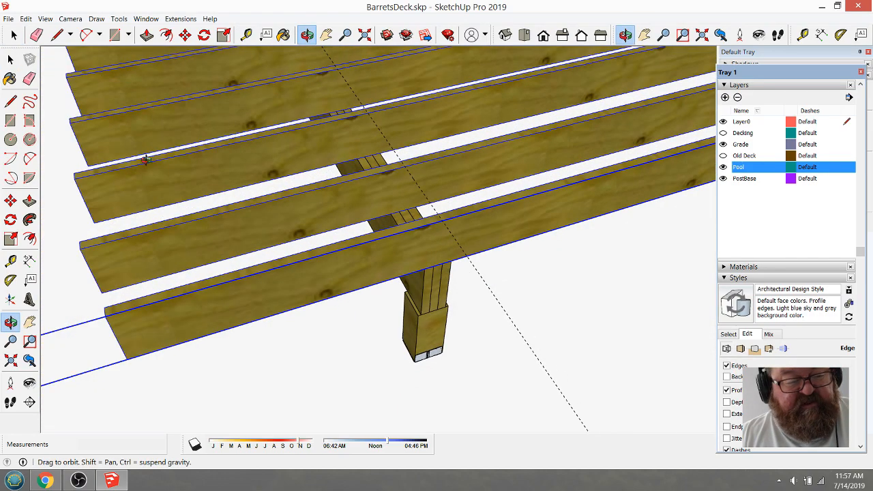
{"action": "left_click", "coordinate": [12, 36]}
{"action": "left_click", "coordinate": [606, 274]}
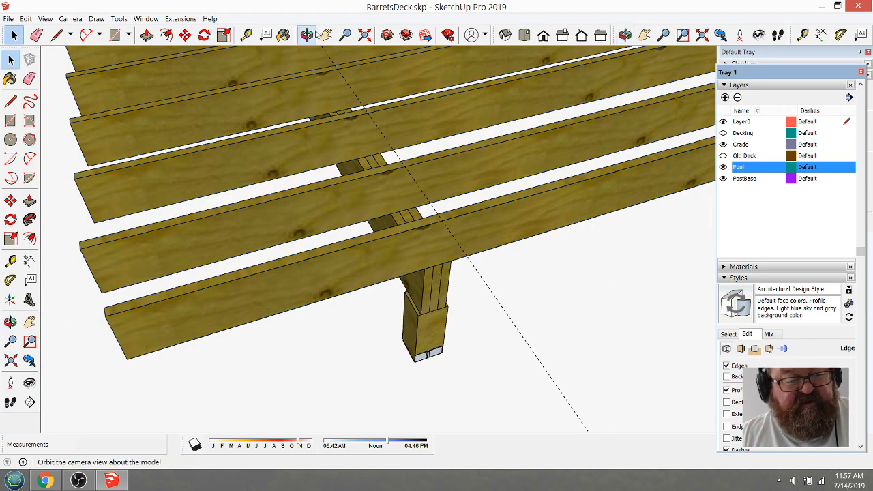
{"action": "left_click", "coordinate": [306, 35]}
{"action": "left_click_drag", "start_coordinate": [321, 165], "coordinate": [407, 258]}
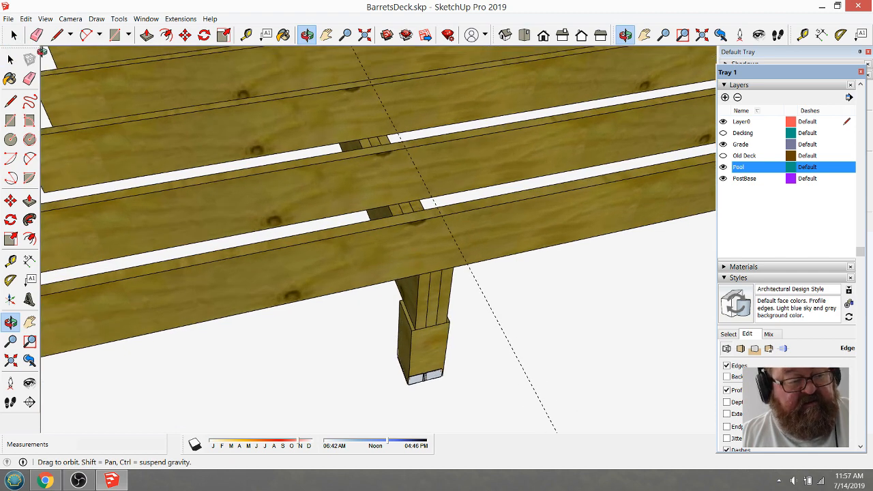
{"action": "left_click", "coordinate": [13, 36]}
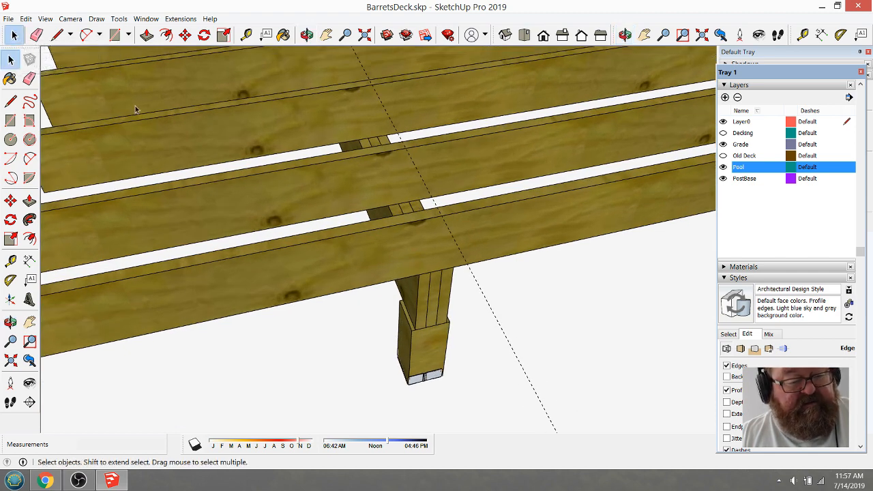
{"action": "left_click", "coordinate": [428, 299]}
{"action": "left_click", "coordinate": [185, 34]}
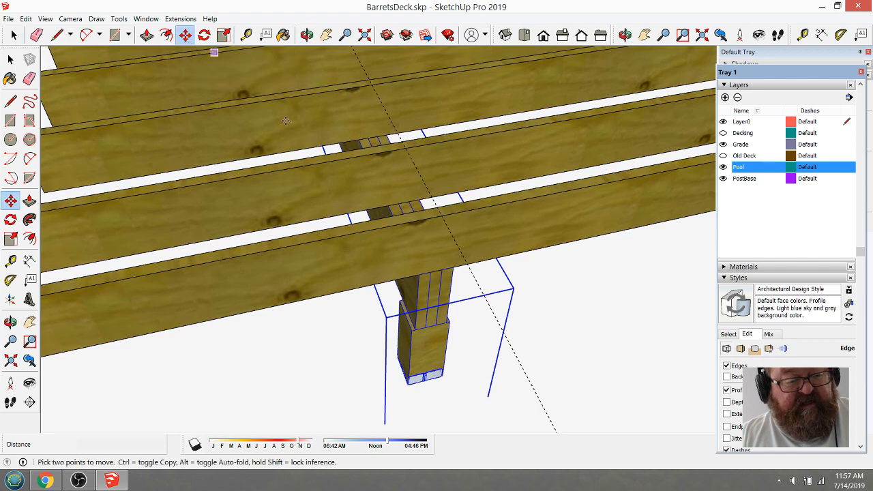
{"action": "left_click", "coordinate": [419, 274]}
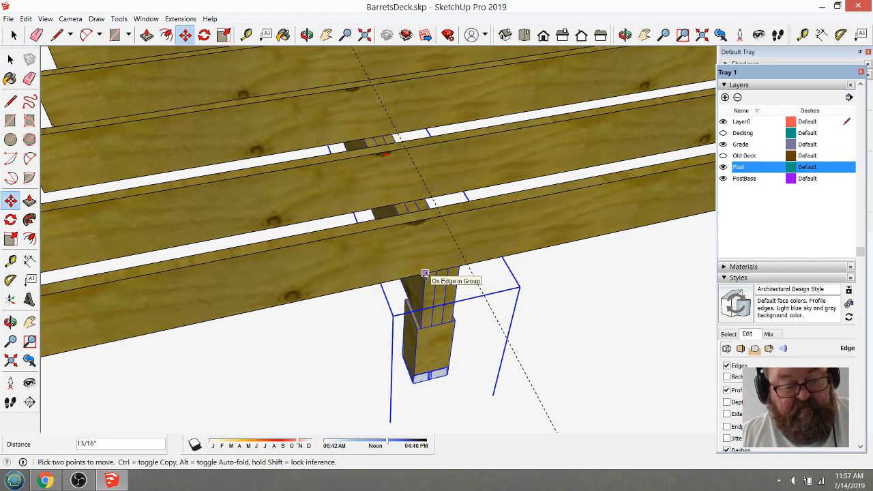
{"action": "key", "text": "Escape"}
{"action": "scroll", "coordinate": [431, 272], "scroll_direction": "down", "scroll_amount": 2}
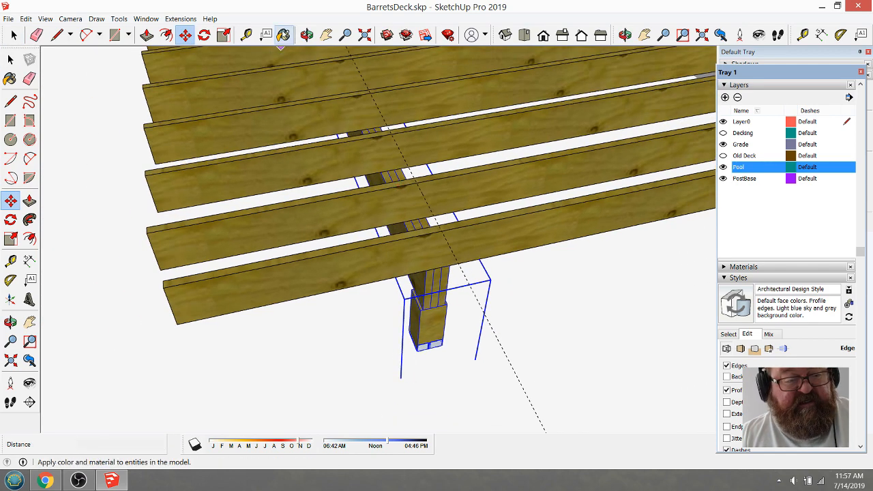
- Deselect the beam group and open the deck group for editing at the free ends of the outer joists
{"action": "left_click", "coordinate": [307, 35]}
{"action": "left_click_drag", "start_coordinate": [382, 225], "coordinate": [470, 231]}
{"action": "left_click", "coordinate": [13, 35]}
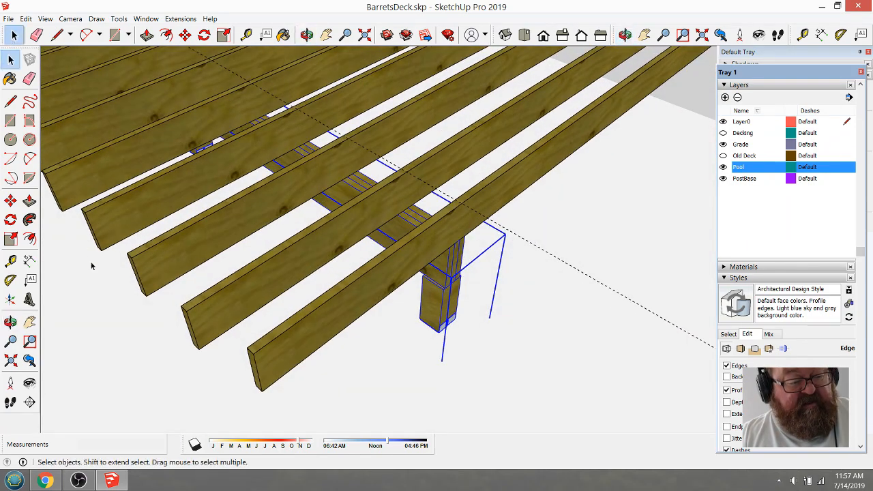
{"action": "left_click", "coordinate": [104, 268]}
{"action": "left_click", "coordinate": [308, 271]}
{"action": "middle_click_drag", "start_coordinate": [316, 276], "coordinate": [248, 295]}
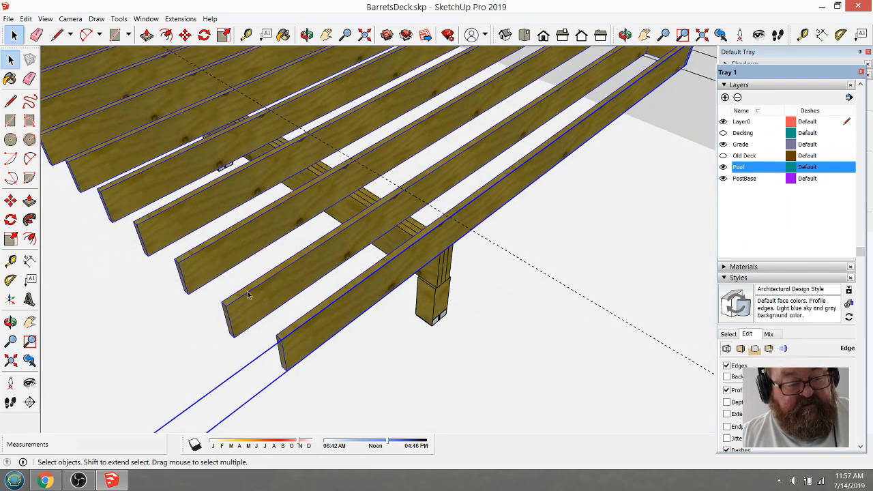
{"action": "double_click", "coordinate": [231, 305]}
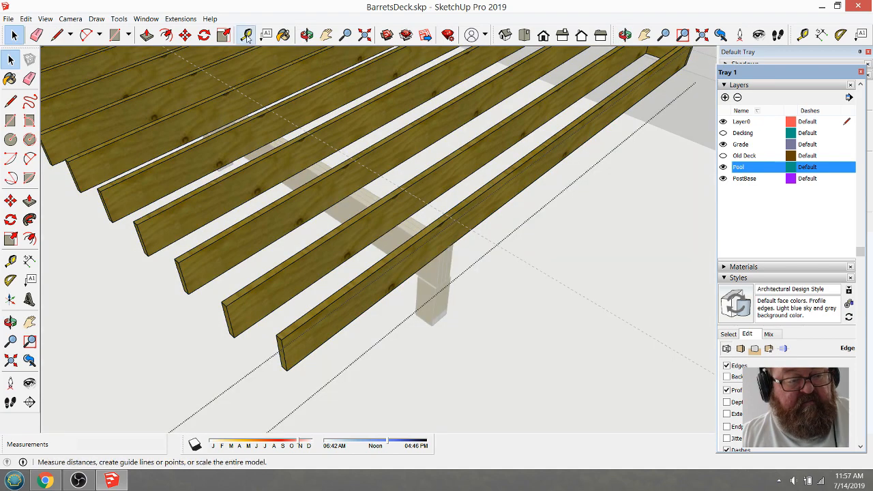
{"action": "left_click", "coordinate": [307, 34]}
{"action": "left_click_drag", "start_coordinate": [355, 156], "coordinate": [321, 249]}
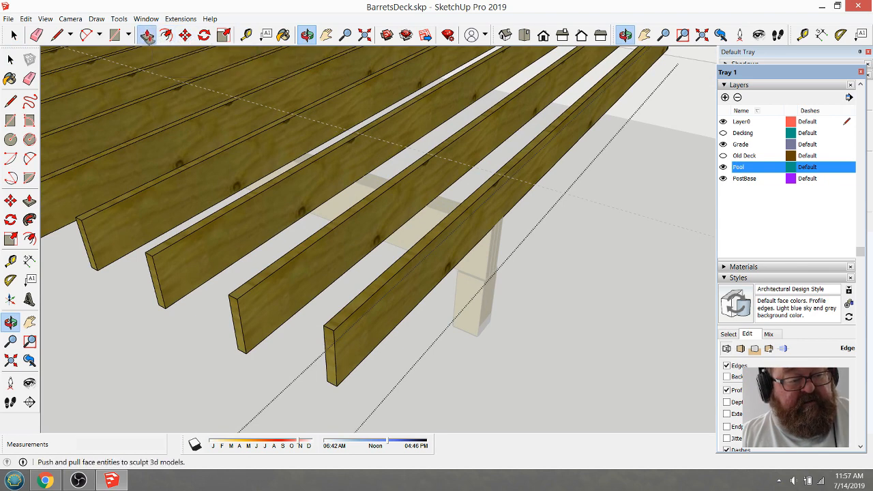
- Open an inner joist component for editing and push its free end face back 4' to the guide line at the beam
{"action": "left_click", "coordinate": [147, 35]}
{"action": "left_click", "coordinate": [13, 35]}
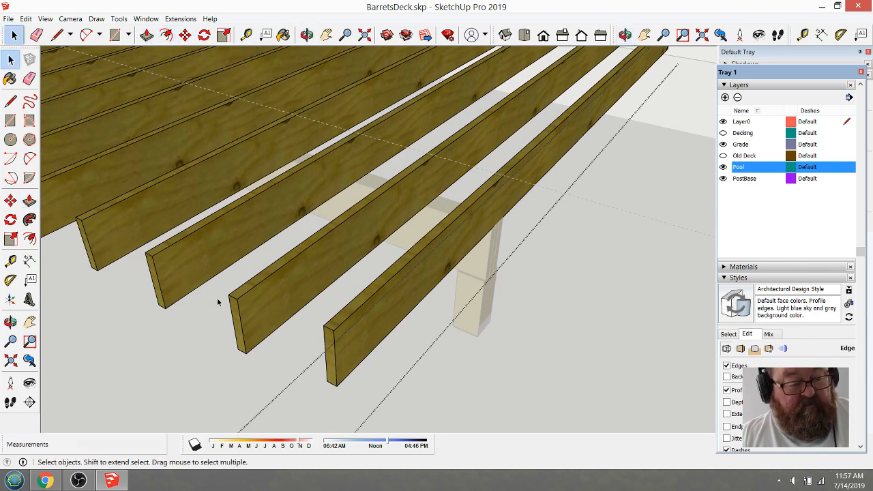
{"action": "left_click", "coordinate": [146, 35]}
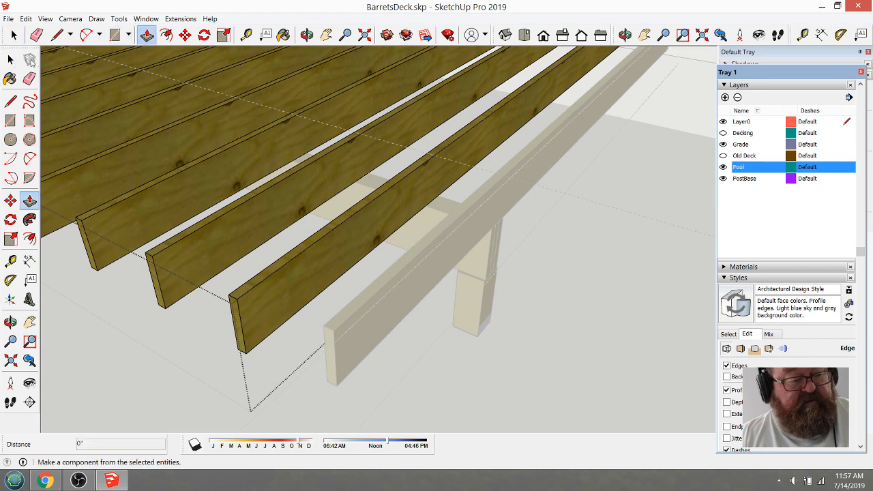
{"action": "left_click", "coordinate": [13, 35]}
{"action": "left_click", "coordinate": [254, 296]}
{"action": "double_click", "coordinate": [254, 296]}
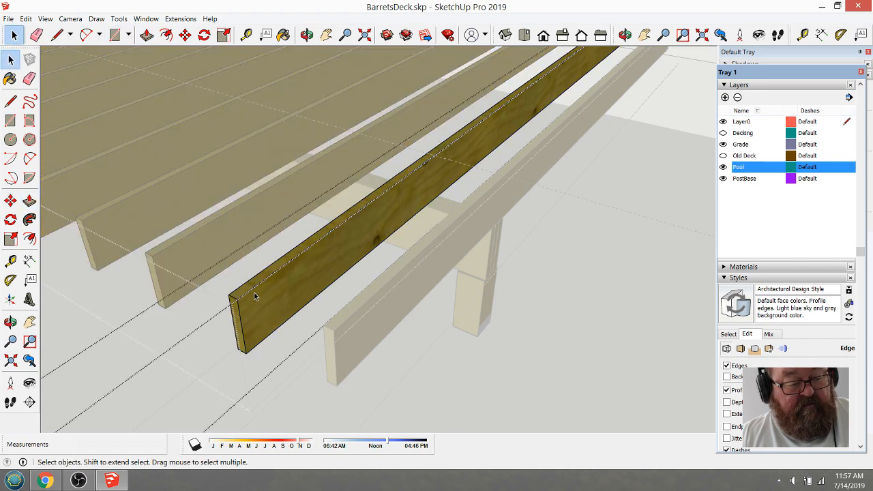
{"action": "left_click", "coordinate": [147, 34]}
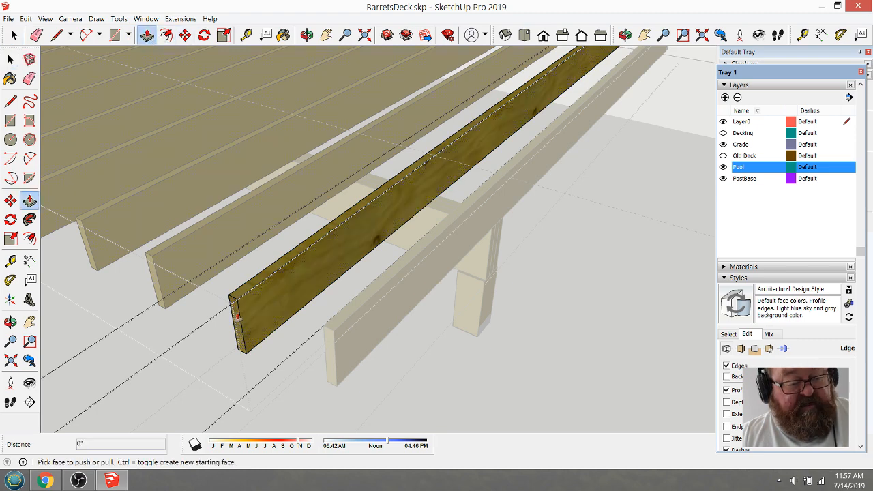
{"action": "left_click_drag", "start_coordinate": [241, 312], "coordinate": [427, 157]}
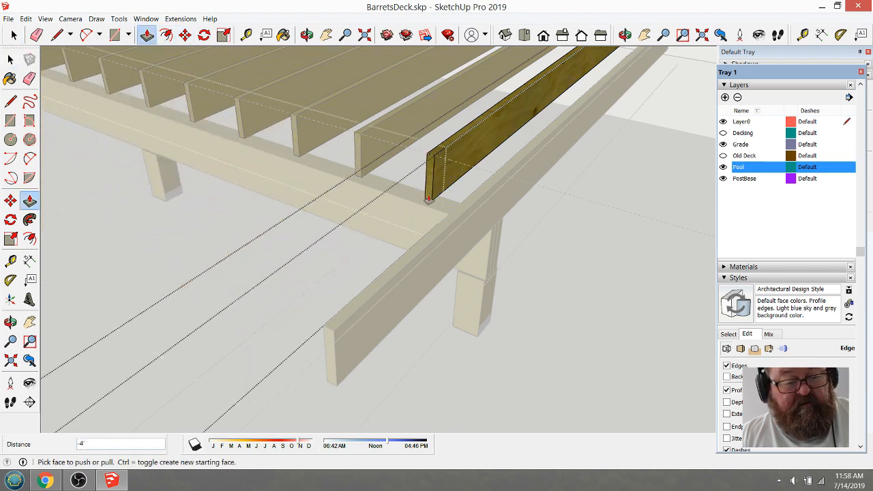
- Close the joist component and the inner joist group to return to the deck group's level
{"action": "left_click", "coordinate": [307, 35]}
{"action": "scroll", "coordinate": [451, 246], "scroll_direction": "down", "scroll_amount": 10}
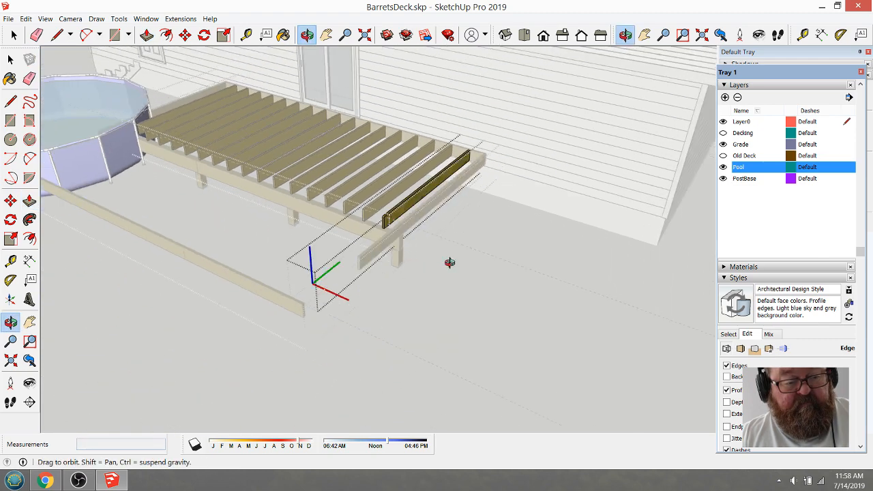
{"action": "key", "text": "space"}
{"action": "left_click", "coordinate": [553, 304]}
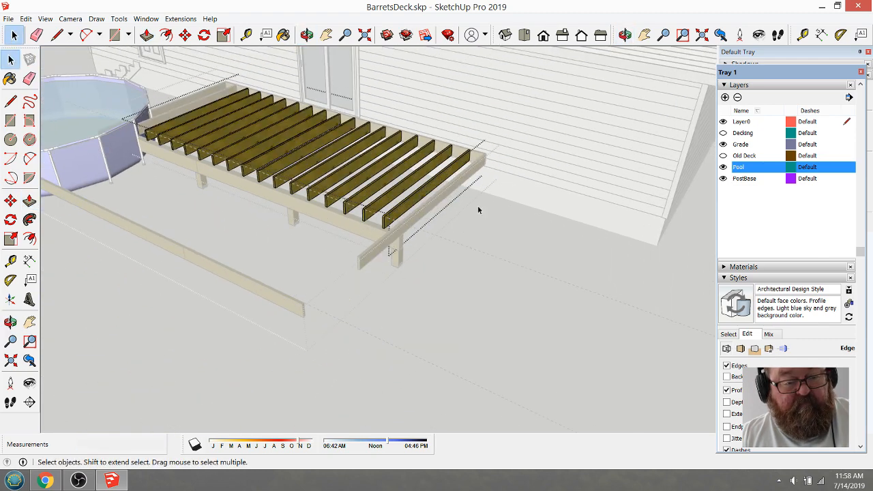
{"action": "left_click", "coordinate": [307, 35]}
{"action": "mouse_move", "coordinate": [470, 225]}
{"action": "left_mouse_down"}
{"action": "mouse_move", "coordinate": [484, 277]}
{"action": "mouse_move", "coordinate": [449, 237]}
{"action": "mouse_move", "coordinate": [458, 228]}
{"action": "left_mouse_up"}
{"action": "left_click", "coordinate": [13, 35]}
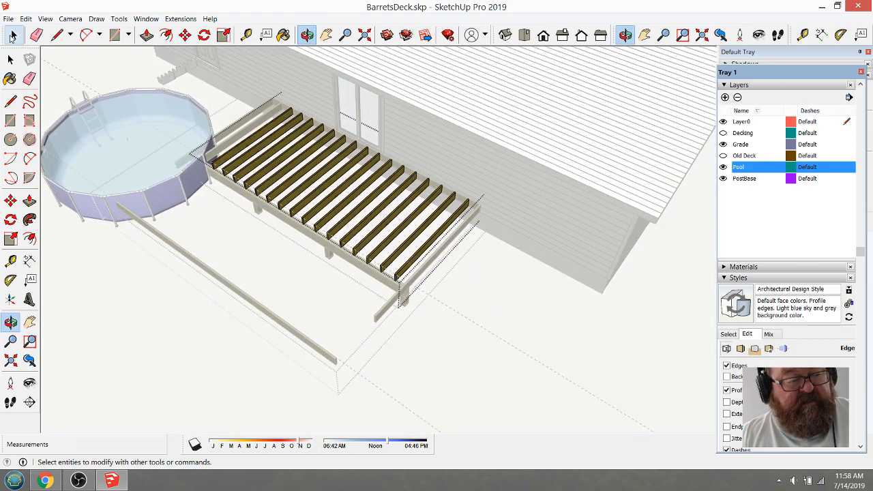
{"action": "left_click", "coordinate": [369, 217]}
{"action": "left_click", "coordinate": [479, 293]}
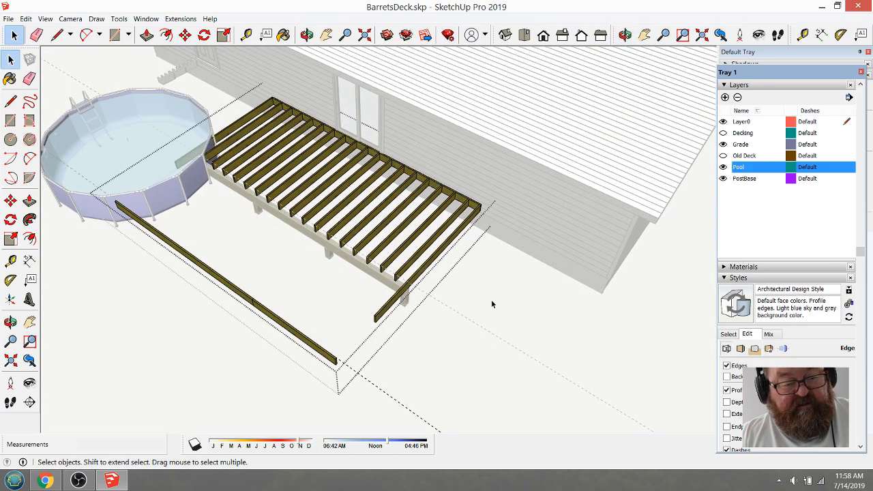
- Copy the inner joist group outward from the house, lapping the copies alongside the original joists above the beam
{"action": "left_click", "coordinate": [419, 238]}
{"action": "scroll", "coordinate": [432, 225], "scroll_direction": "up", "scroll_amount": 6}
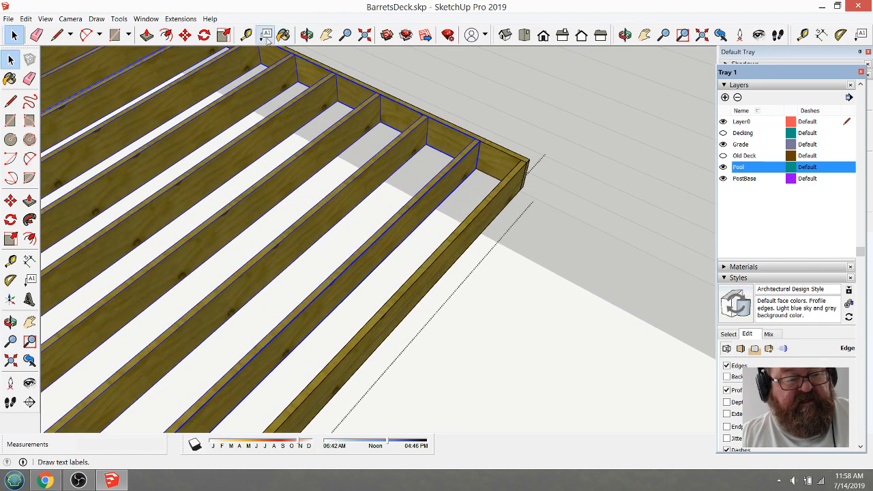
{"action": "left_click", "coordinate": [185, 35]}
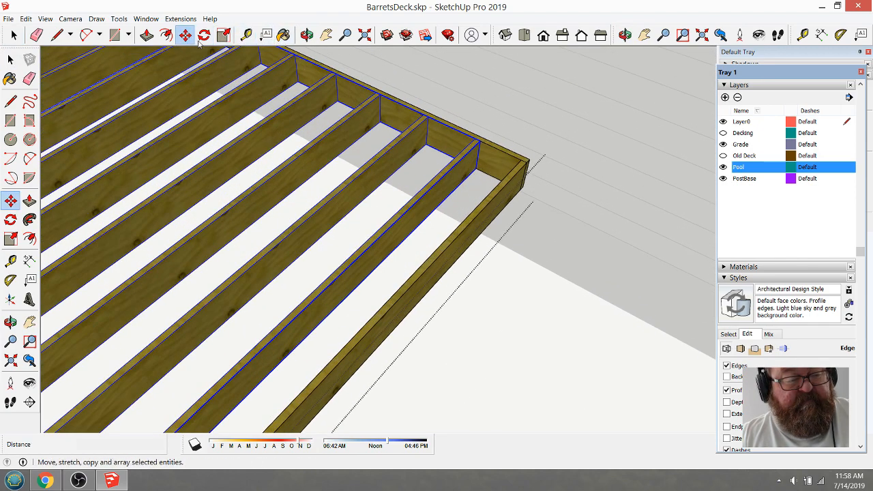
{"action": "left_click", "coordinate": [474, 139]}
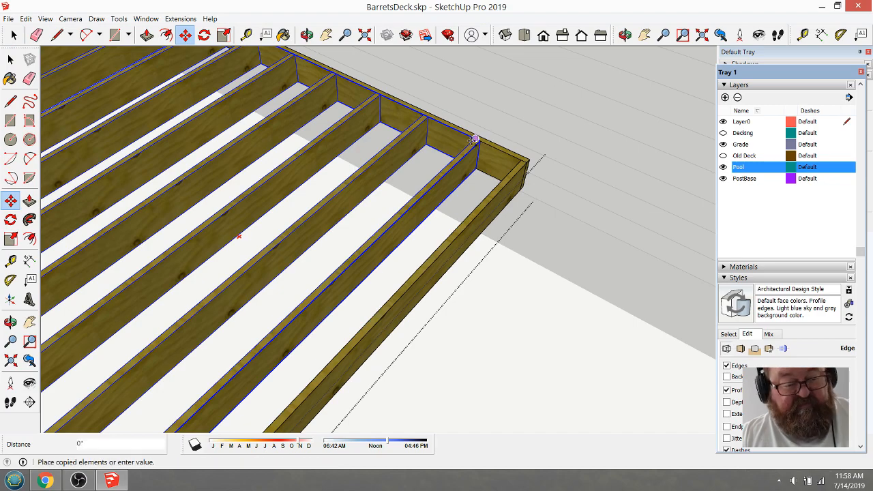
{"action": "scroll", "coordinate": [477, 166], "scroll_direction": "down", "scroll_amount": 6}
{"action": "scroll", "coordinate": [407, 252], "scroll_direction": "up", "scroll_amount": 5}
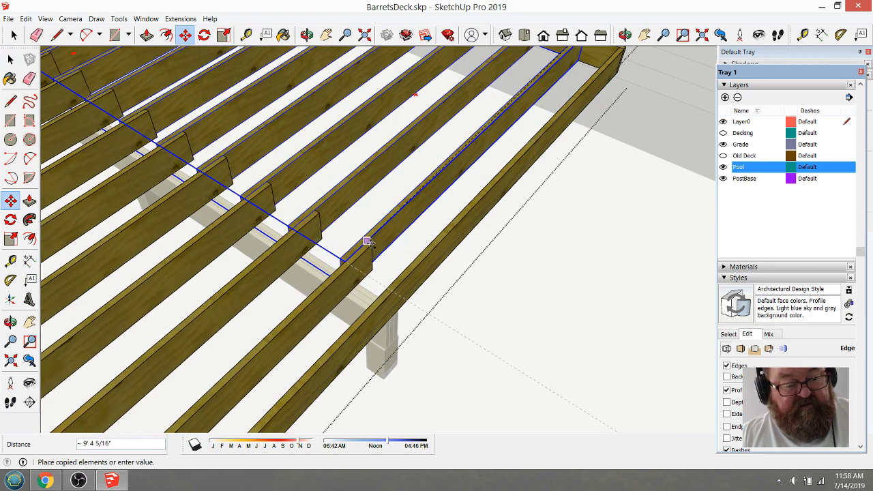
{"action": "left_click", "coordinate": [374, 234]}
{"action": "scroll", "coordinate": [423, 200], "scroll_direction": "down", "scroll_amount": 4}
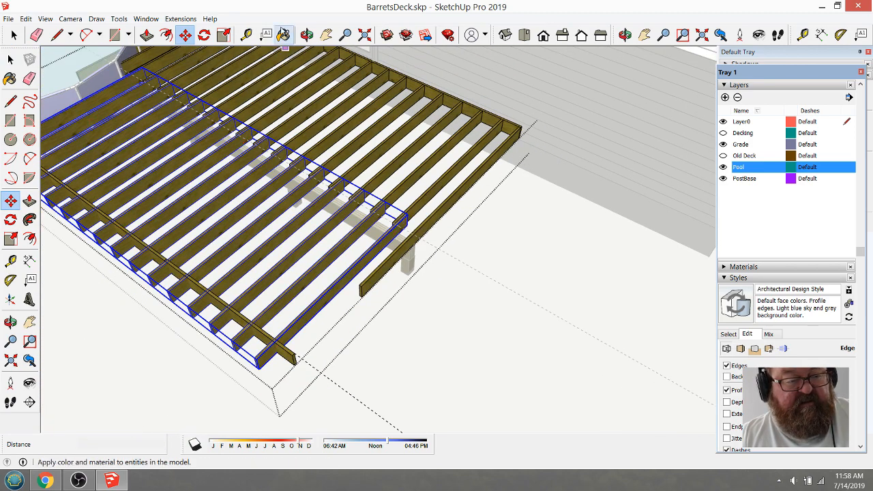
- Place a guide line across the joists 12" toward the house from the shortened joist ends
{"action": "left_click", "coordinate": [307, 35]}
{"action": "left_click_drag", "start_coordinate": [259, 137], "coordinate": [221, 229]}
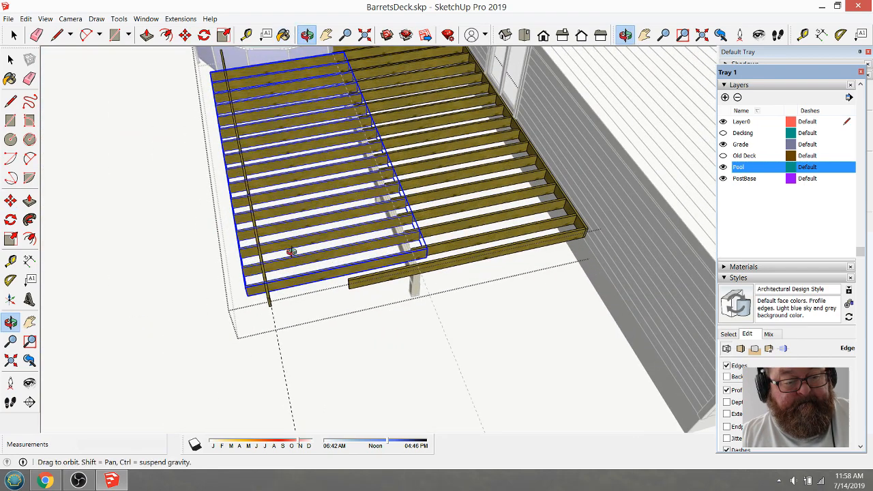
{"action": "left_click_drag", "start_coordinate": [291, 252], "coordinate": [379, 225]}
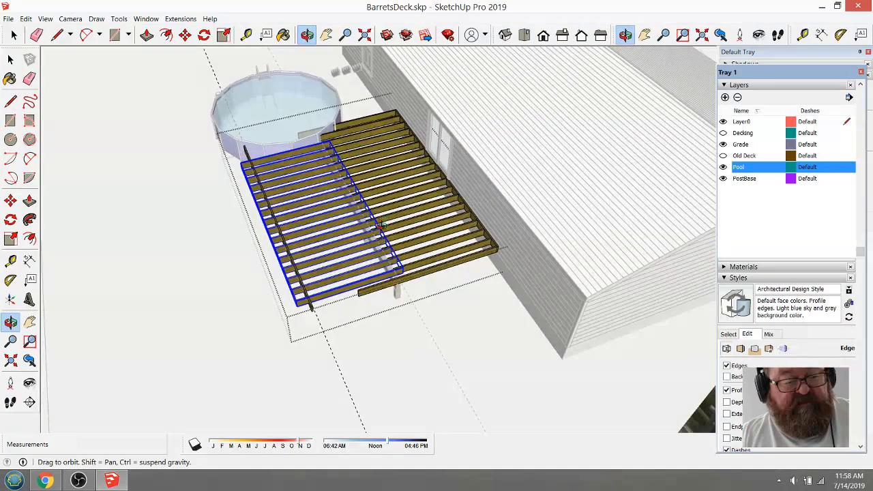
{"action": "scroll", "coordinate": [379, 226], "scroll_direction": "up", "scroll_amount": 10}
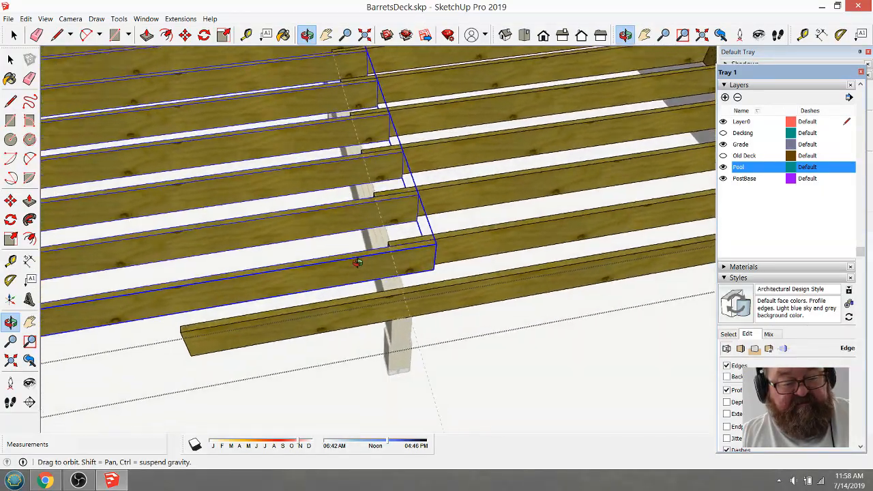
{"action": "scroll", "coordinate": [407, 250], "scroll_direction": "up", "scroll_amount": 8}
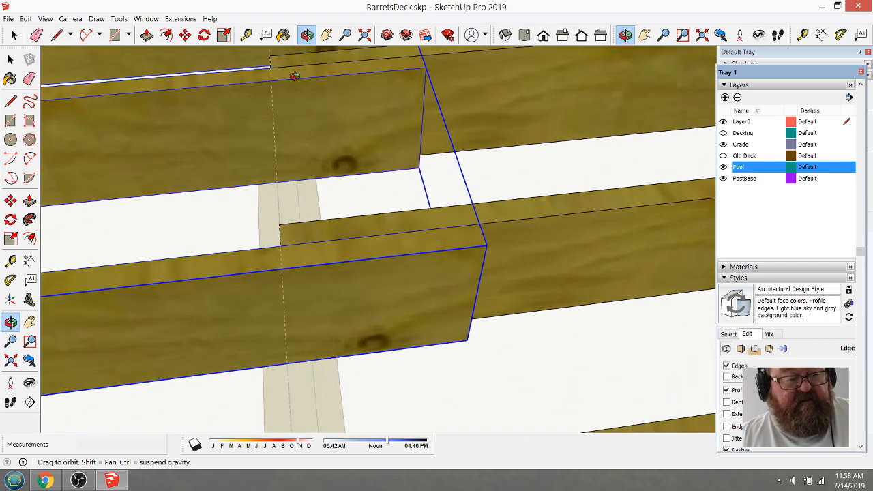
{"action": "left_click", "coordinate": [246, 35]}
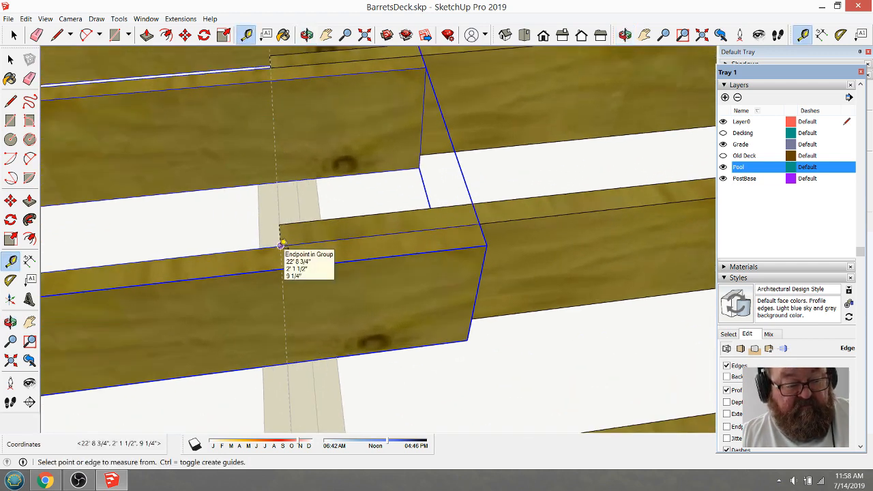
{"action": "left_click", "coordinate": [282, 251]}
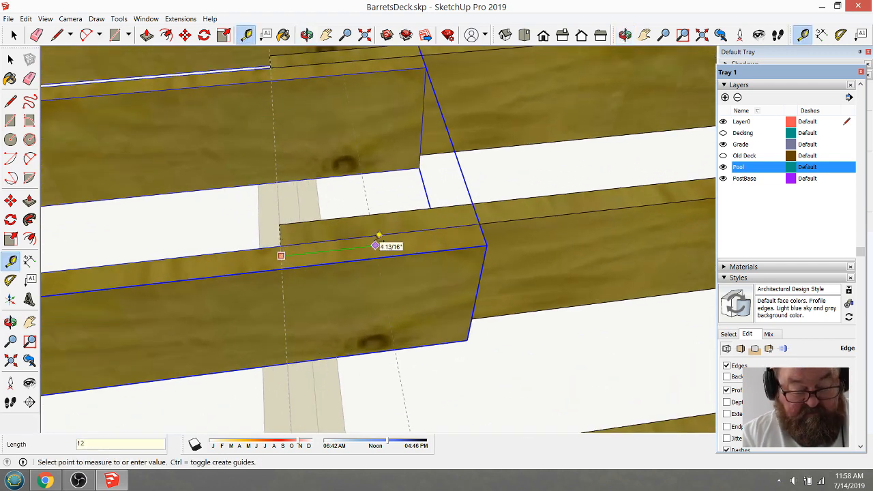
{"action": "type", "text": "12"}
{"action": "key", "text": "Return"}
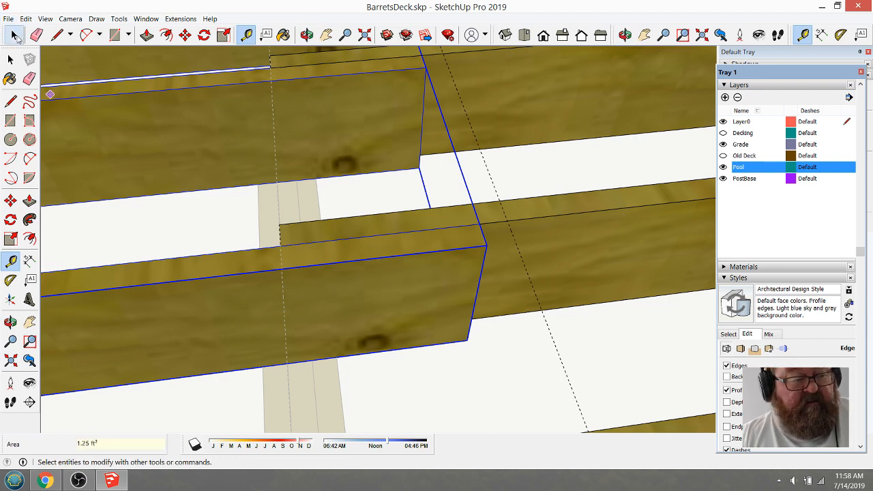
- Move the copied joist group toward the house so its lapped ends meet the 12" guide line
{"action": "left_click", "coordinate": [14, 35]}
{"action": "left_click", "coordinate": [185, 35]}
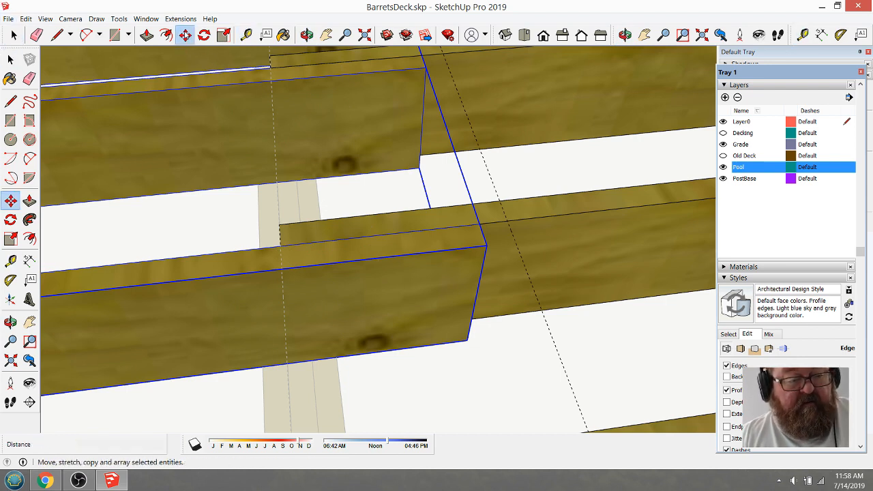
{"action": "left_click", "coordinate": [479, 224]}
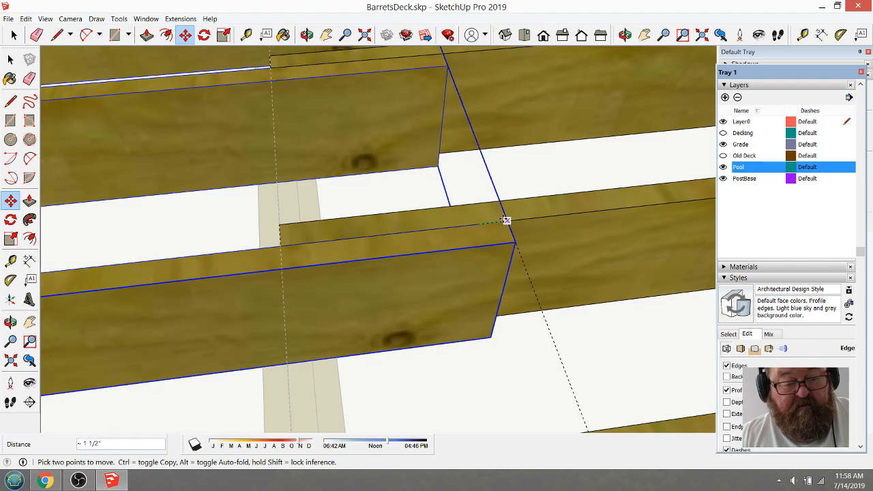
{"action": "left_click", "coordinate": [507, 221]}
{"action": "scroll", "coordinate": [445, 240], "scroll_direction": "down", "scroll_amount": 3}
{"action": "scroll", "coordinate": [445, 240], "scroll_direction": "down", "scroll_amount": 8}
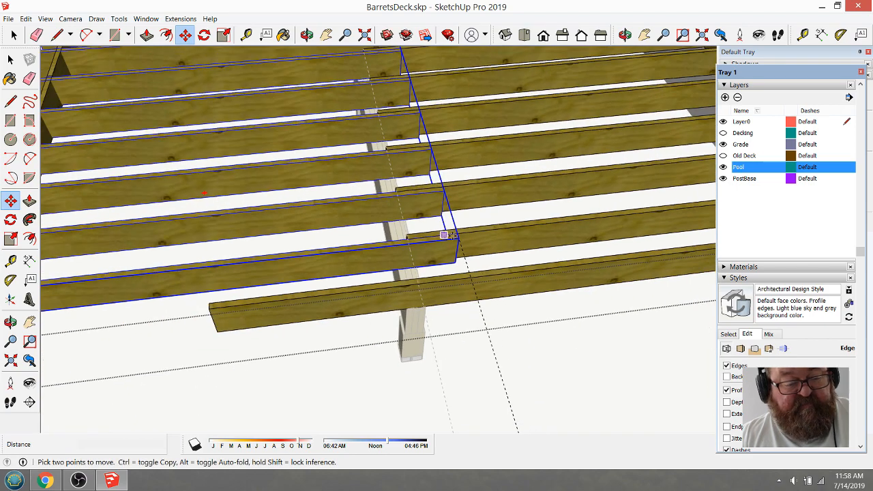
{"action": "scroll", "coordinate": [259, 252], "scroll_direction": "up", "scroll_amount": 5}
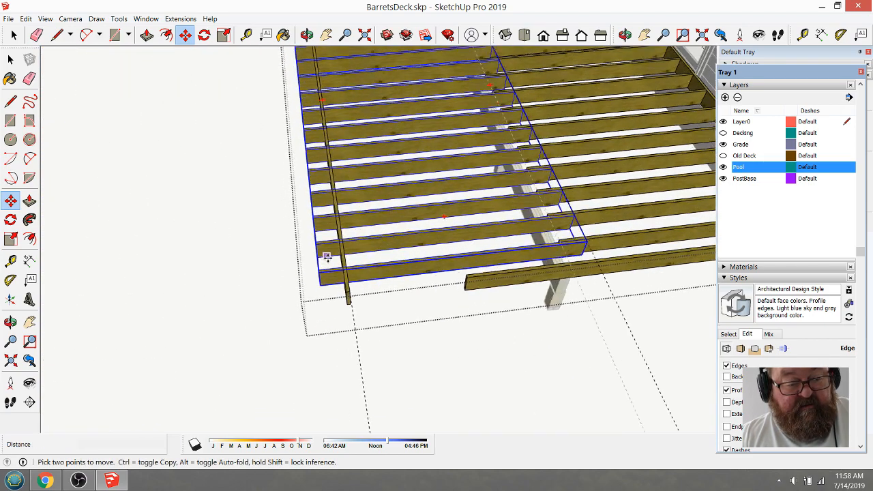
- Move the outer rim board 1' outward so it sits against the free ends of the copied joists
{"action": "left_click", "coordinate": [13, 35]}
{"action": "scroll", "coordinate": [353, 309], "scroll_direction": "up", "scroll_amount": 3}
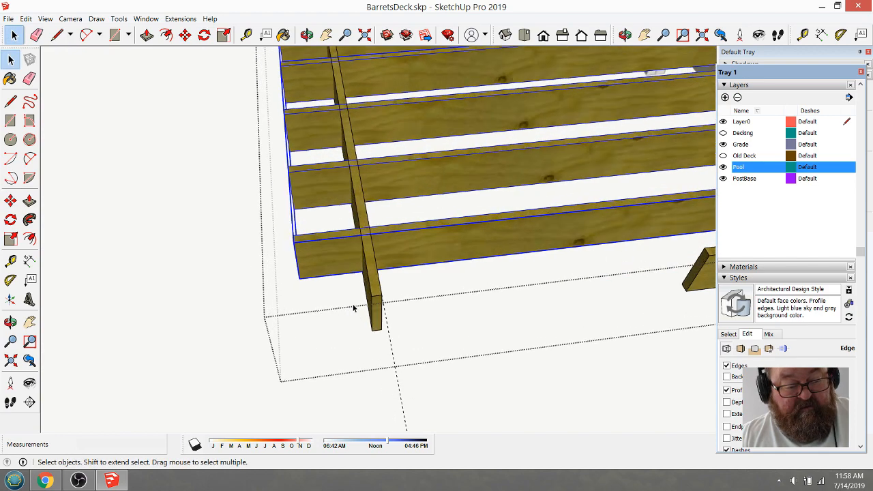
{"action": "left_click", "coordinate": [374, 301]}
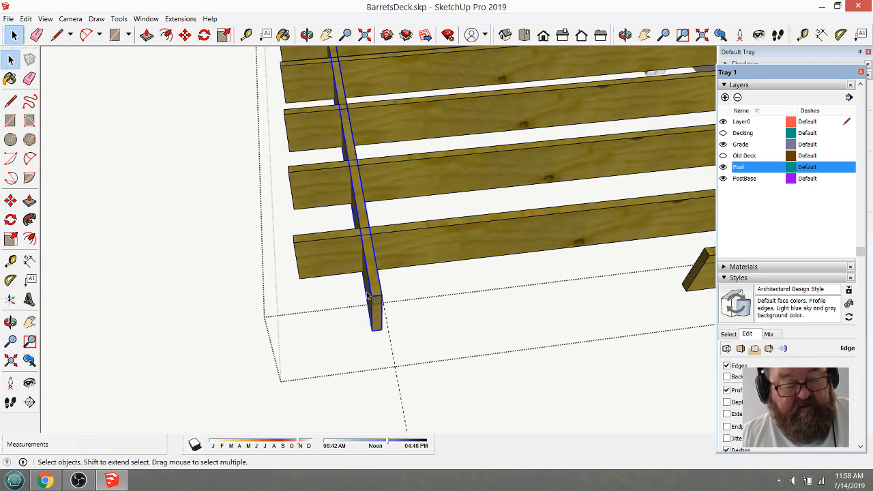
{"action": "scroll", "coordinate": [365, 341], "scroll_direction": "down", "scroll_amount": 4}
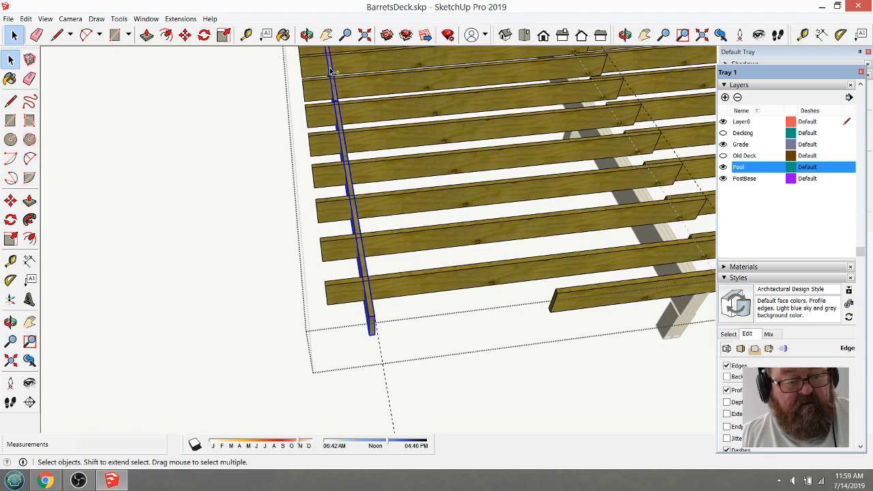
{"action": "key", "text": "m"}
{"action": "scroll", "coordinate": [385, 404], "scroll_direction": "up", "scroll_amount": 3}
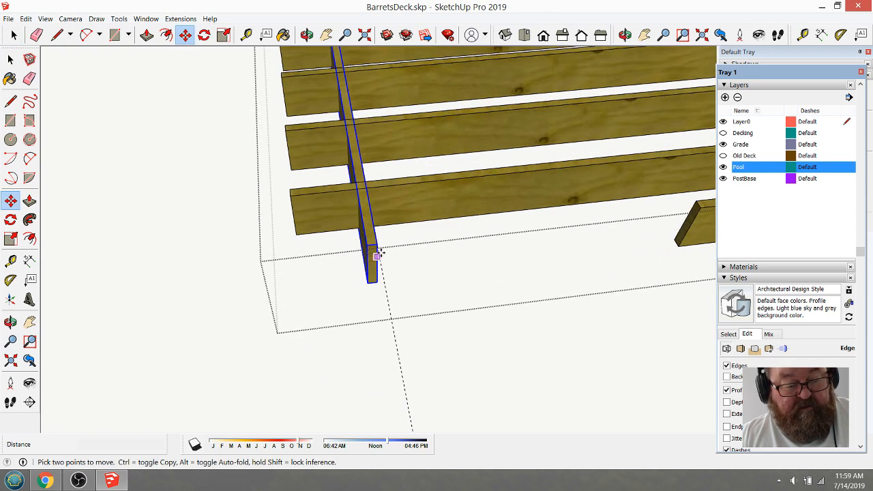
{"action": "left_click", "coordinate": [377, 241]}
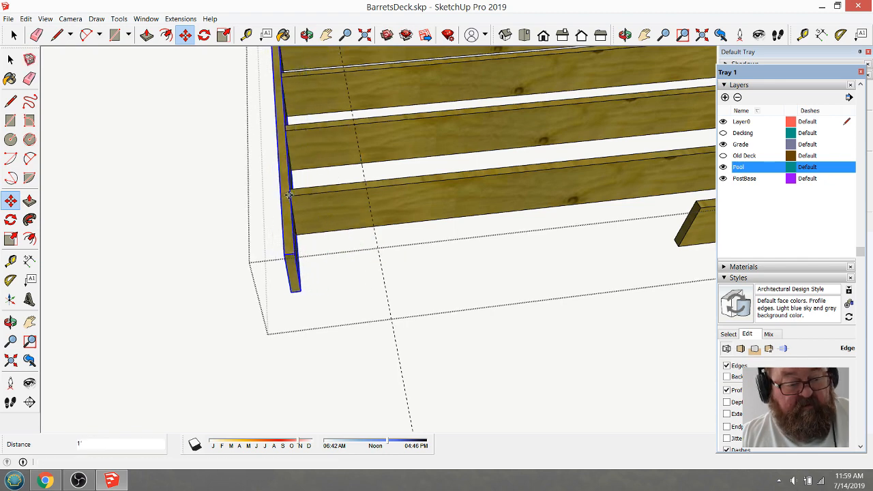
{"action": "scroll", "coordinate": [372, 332], "scroll_direction": "down", "scroll_amount": 5}
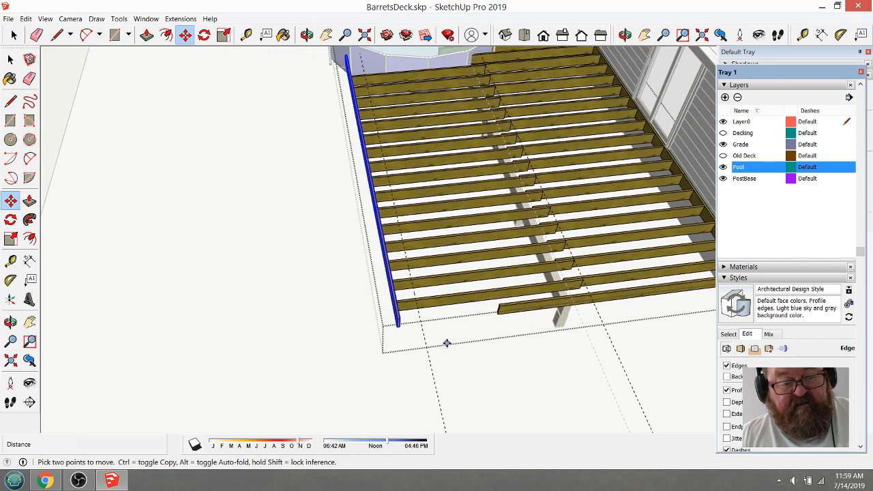
- Measure the deck frame's depth from the house-side rim board to the outer rim board
{"action": "scroll", "coordinate": [434, 350], "scroll_direction": "down", "scroll_amount": 2}
{"action": "key", "text": "t"}
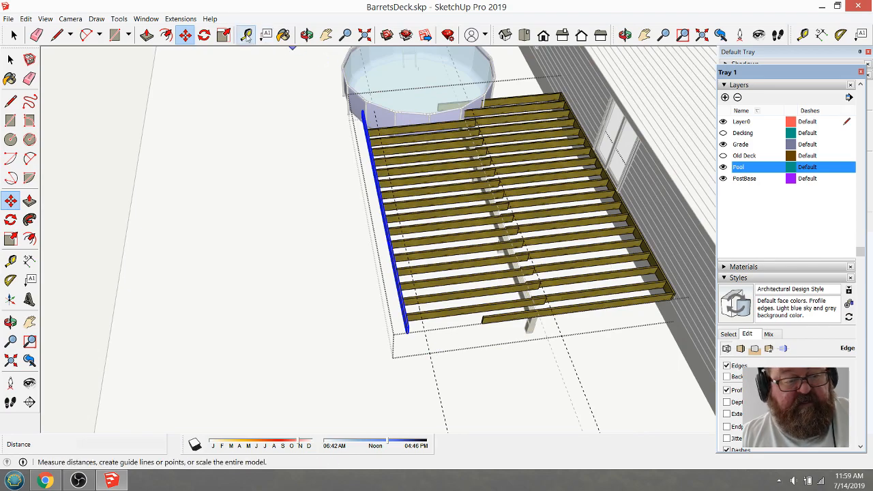
{"action": "scroll", "coordinate": [662, 293], "scroll_direction": "up", "scroll_amount": 5}
{"action": "scroll", "coordinate": [665, 247], "scroll_direction": "up", "scroll_amount": 3}
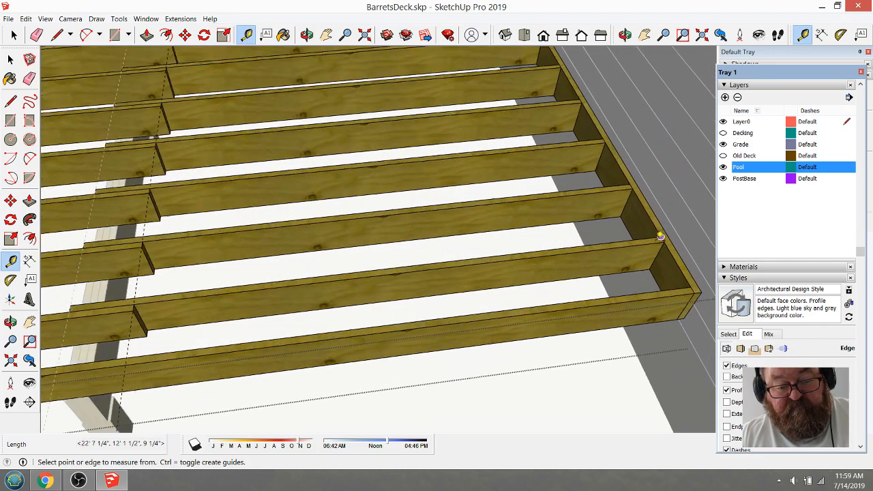
{"action": "left_click", "coordinate": [658, 212]}
{"action": "scroll", "coordinate": [671, 277], "scroll_direction": "down", "scroll_amount": 6}
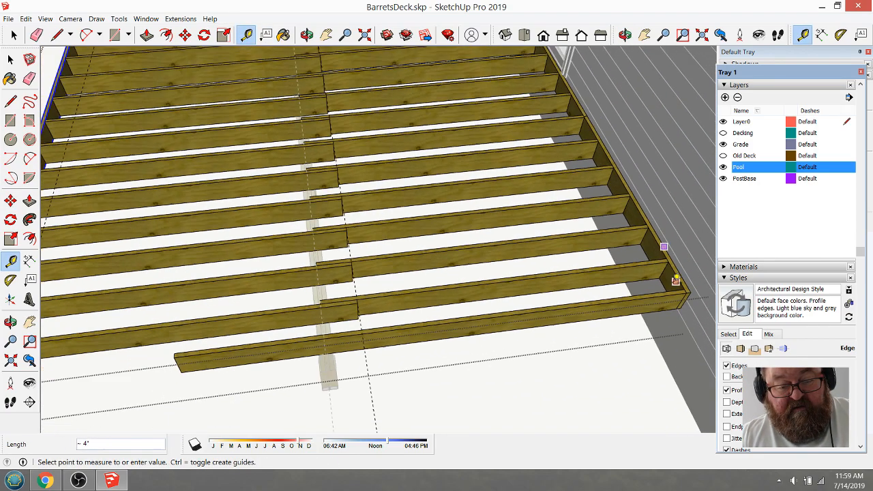
{"action": "scroll", "coordinate": [400, 282], "scroll_direction": "up", "scroll_amount": 5}
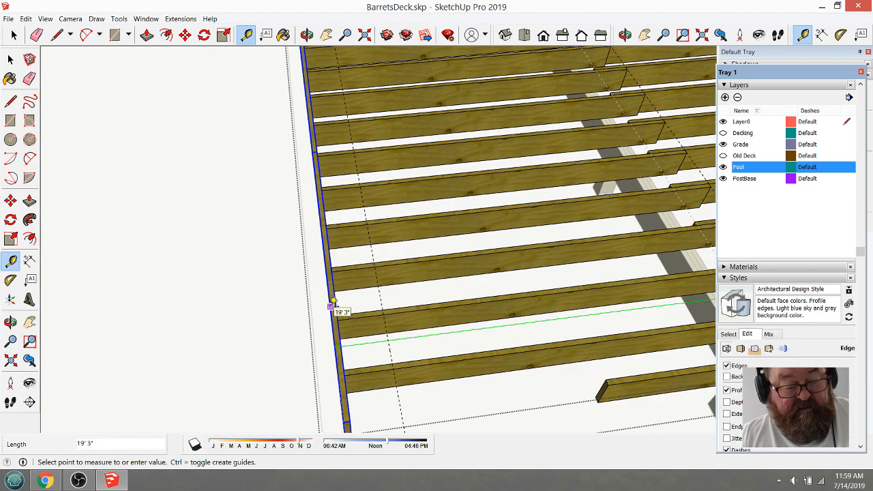
- Finish the frame depth measurement at the outer rim board and exit the deck framing group
{"action": "left_click", "coordinate": [333, 303]}
{"action": "scroll", "coordinate": [338, 303], "scroll_direction": "down", "scroll_amount": 8}
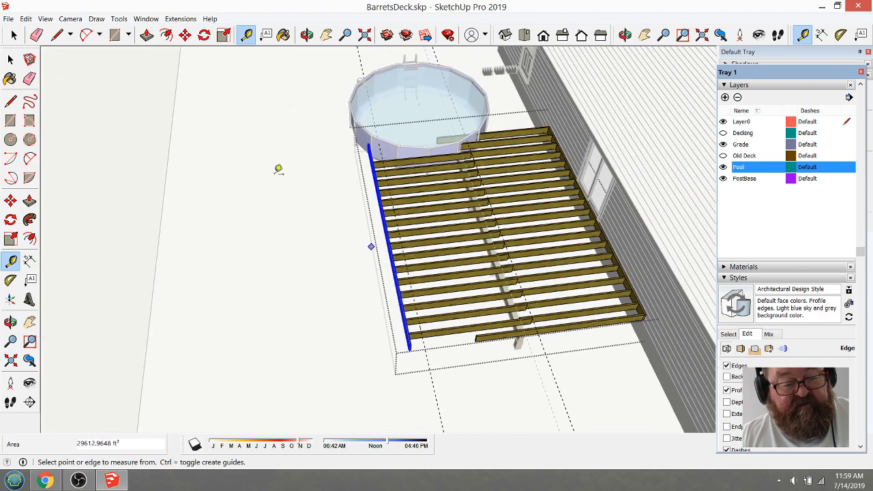
{"action": "left_click", "coordinate": [15, 36]}
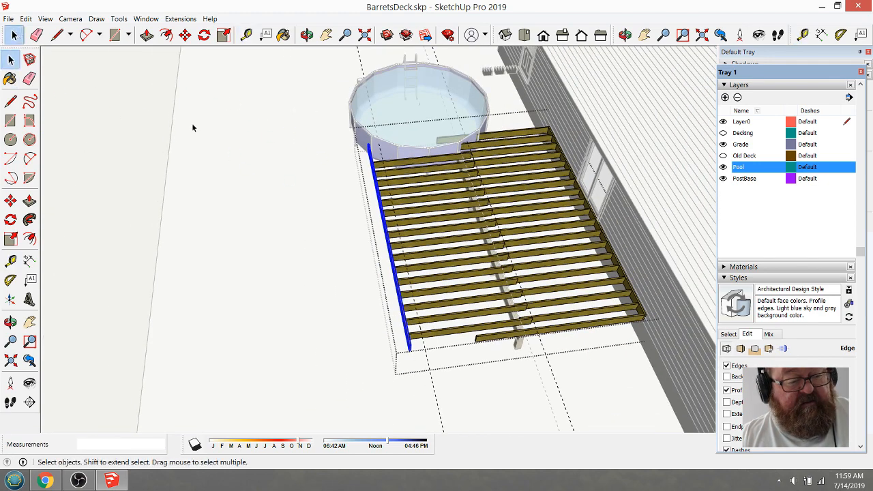
{"action": "left_click", "coordinate": [192, 125]}
{"action": "scroll", "coordinate": [391, 266], "scroll_direction": "down", "scroll_amount": 2}
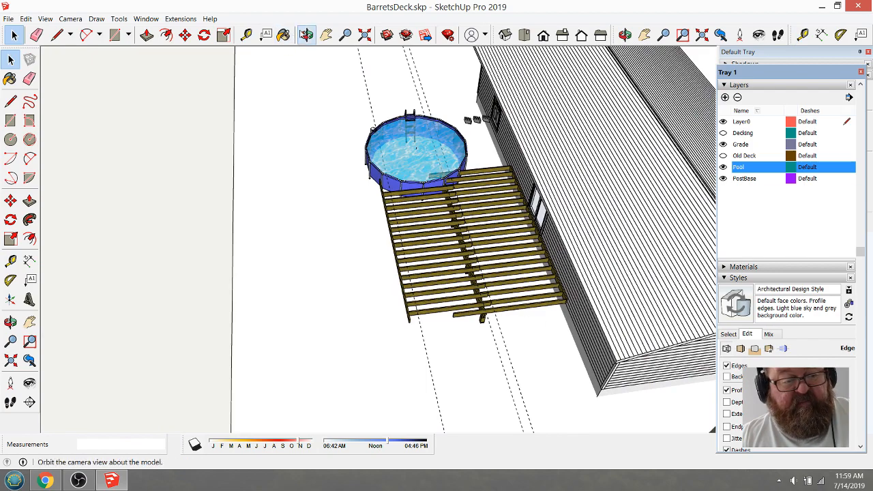
- Erase the two guide lines that run across the lapped joist ends near the beam
{"action": "left_click", "coordinate": [307, 34]}
{"action": "left_click_drag", "start_coordinate": [600, 178], "coordinate": [520, 198]}
{"action": "scroll", "coordinate": [546, 232], "scroll_direction": "up", "scroll_amount": 3}
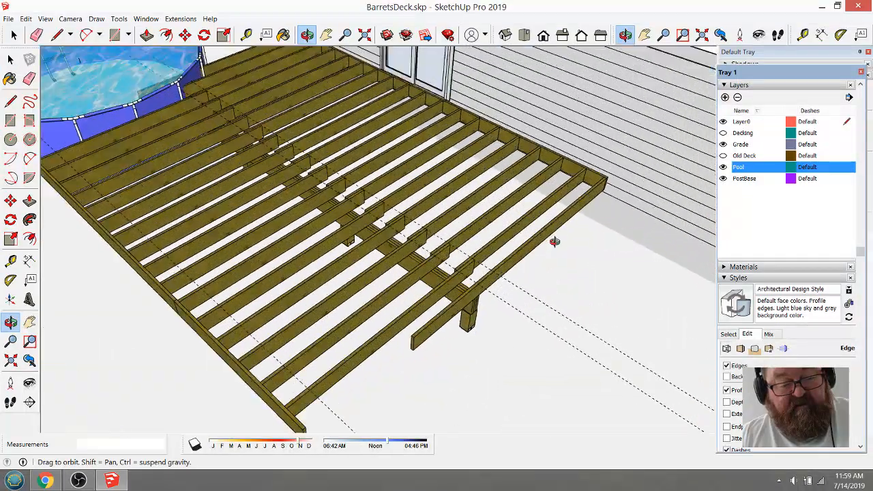
{"action": "scroll", "coordinate": [419, 242], "scroll_direction": "up", "scroll_amount": 2}
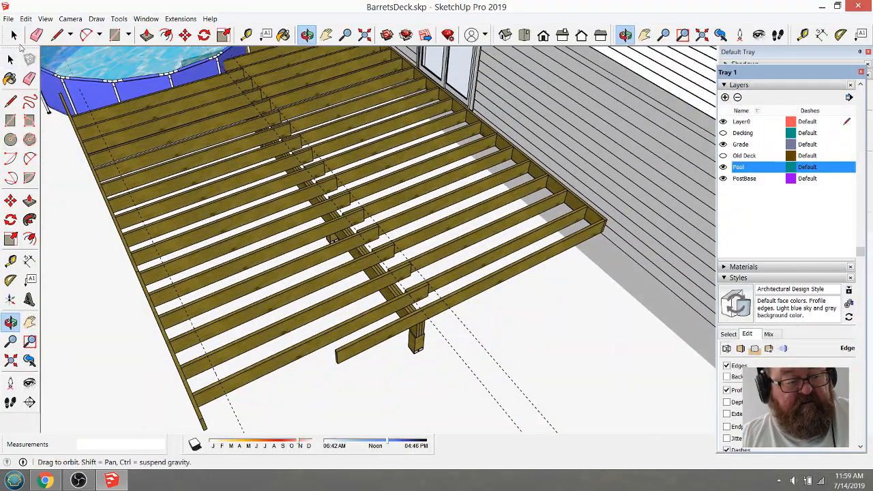
{"action": "left_click", "coordinate": [36, 35]}
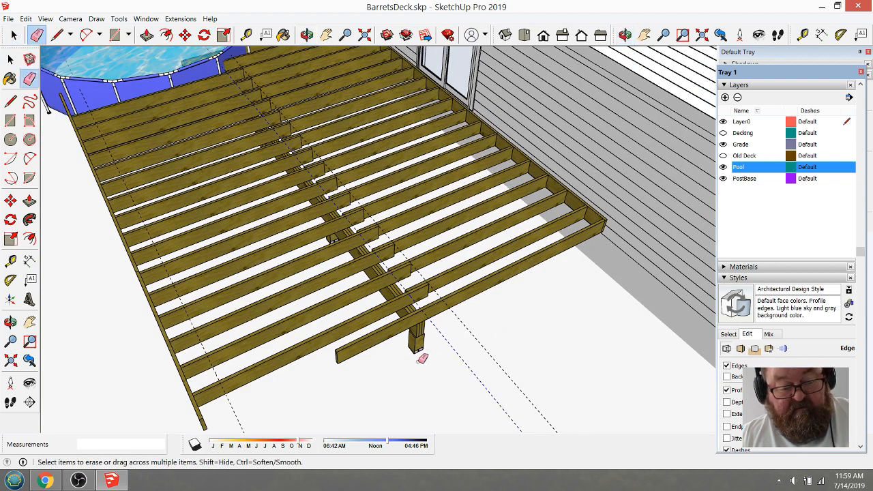
{"action": "left_click", "coordinate": [14, 36]}
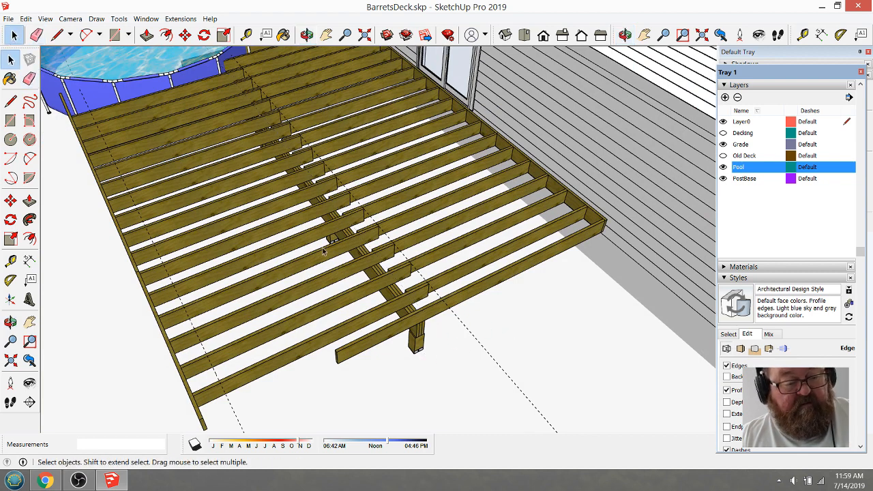
{"action": "double_click", "coordinate": [464, 329]}
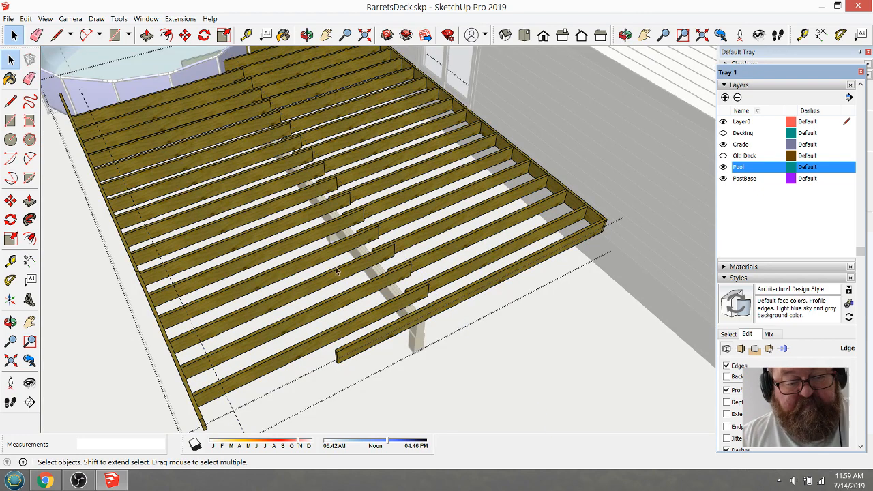
{"action": "scroll", "coordinate": [548, 336], "scroll_direction": "down", "scroll_amount": 2}
{"action": "left_click", "coordinate": [173, 309]}
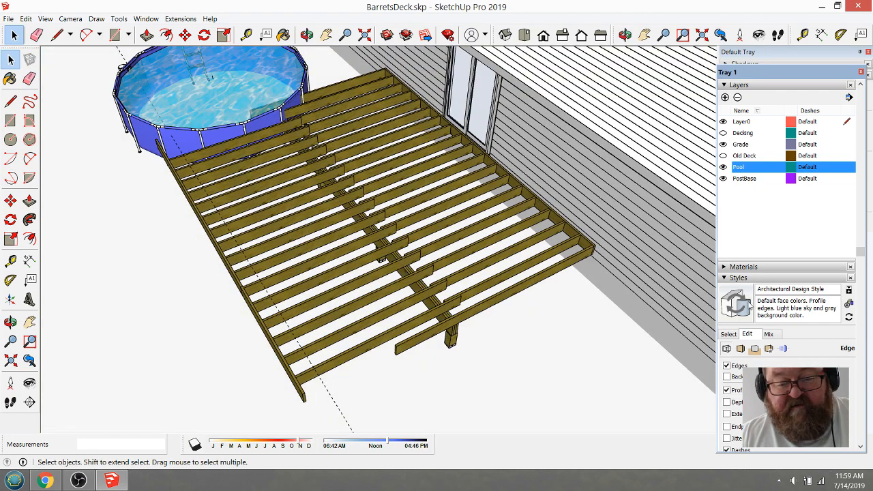
- Show the Decking layer and copy the decking boards about 12' 8 1/2" away from the house over the uncovered joists
{"action": "left_click", "coordinate": [723, 133]}
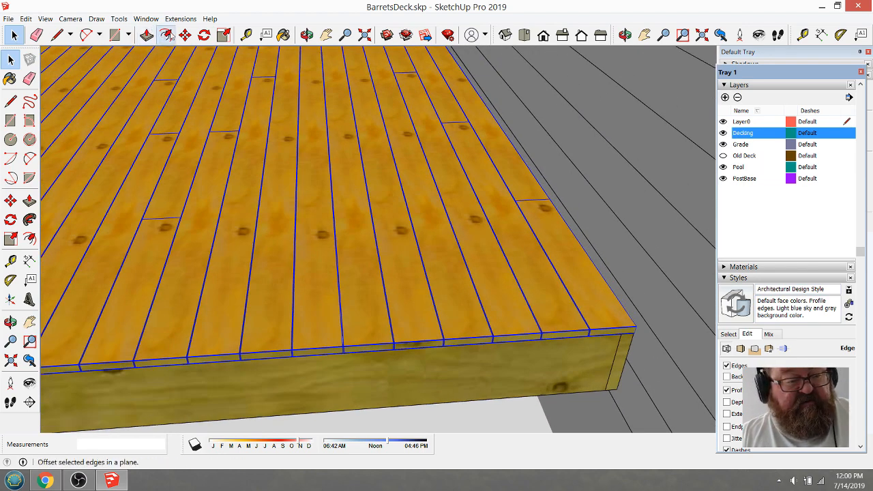
{"action": "left_click", "coordinate": [185, 35]}
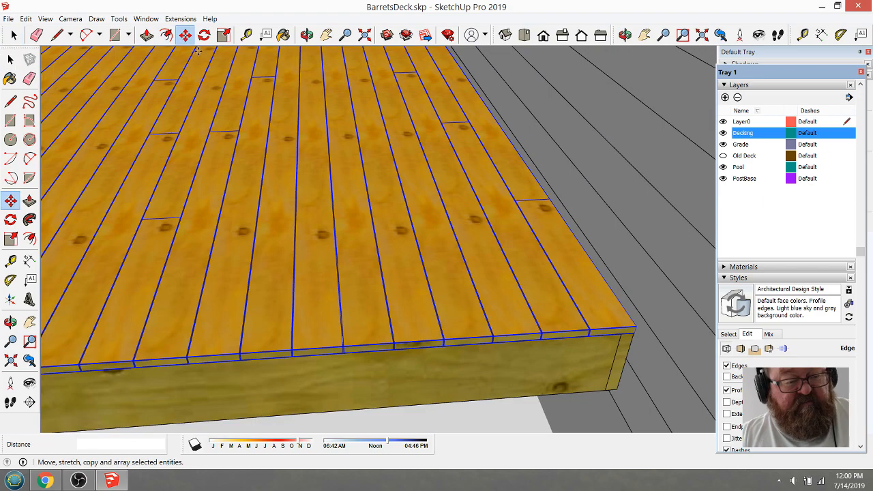
{"action": "key", "text": "ctrl"}
{"action": "left_click", "coordinate": [623, 327]}
{"action": "scroll", "coordinate": [623, 327], "scroll_direction": "down", "scroll_amount": 6}
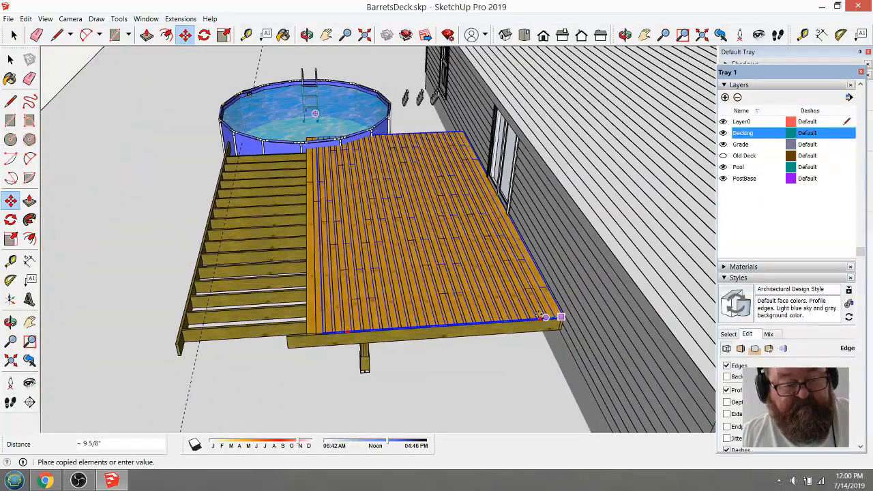
{"action": "left_click", "coordinate": [315, 343]}
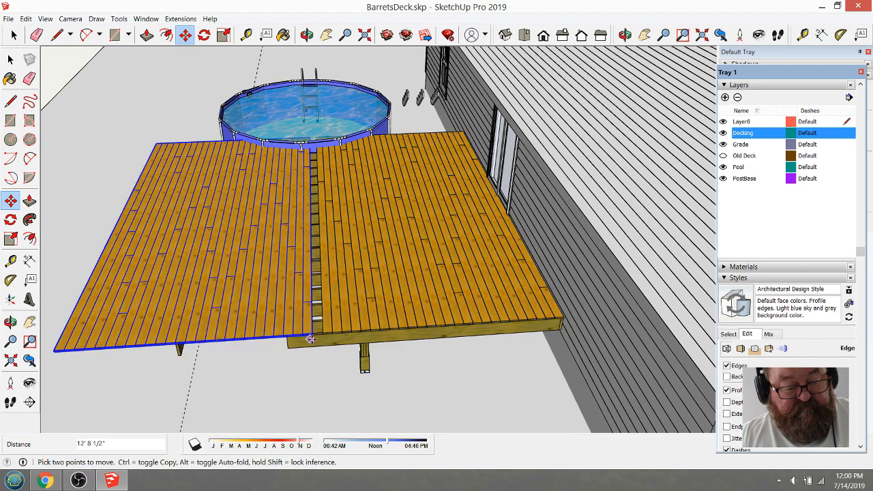
- Move the copied decking toward the house so its inner corner meets the outer edge of the original decking
{"action": "scroll", "coordinate": [312, 339], "scroll_direction": "up", "scroll_amount": 5}
{"action": "scroll", "coordinate": [312, 339], "scroll_direction": "up", "scroll_amount": 4}
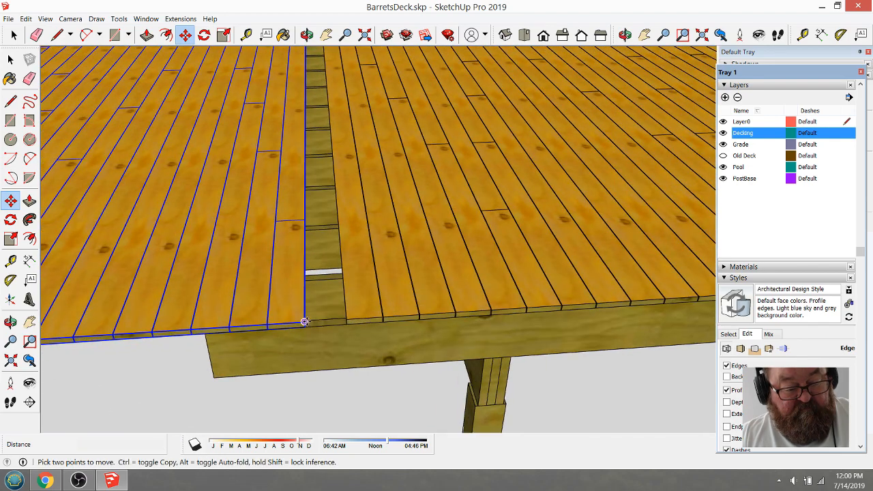
{"action": "left_click", "coordinate": [305, 322]}
{"action": "left_click", "coordinate": [347, 318]}
- Shift the copied decking 1/8" away from the original boards to leave a gap between the two sections
{"action": "scroll", "coordinate": [347, 318], "scroll_direction": "up", "scroll_amount": 3}
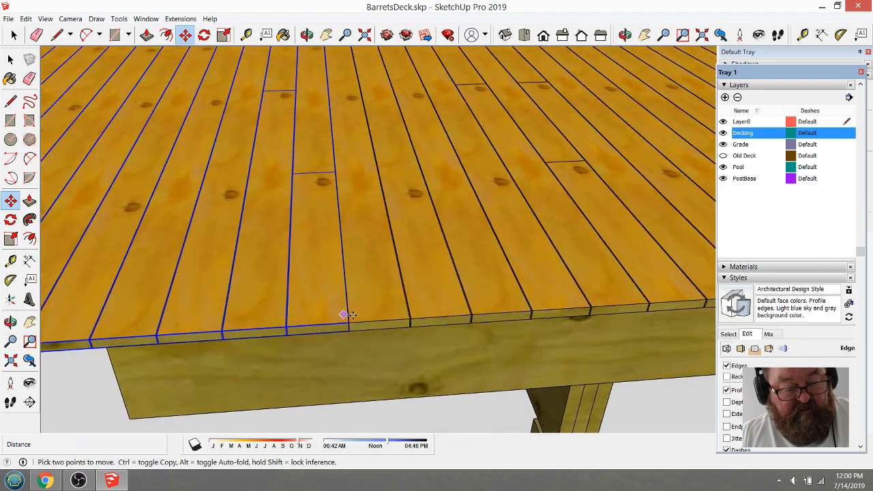
{"action": "scroll", "coordinate": [347, 315], "scroll_direction": "up", "scroll_amount": 5}
{"action": "left_click", "coordinate": [337, 331]}
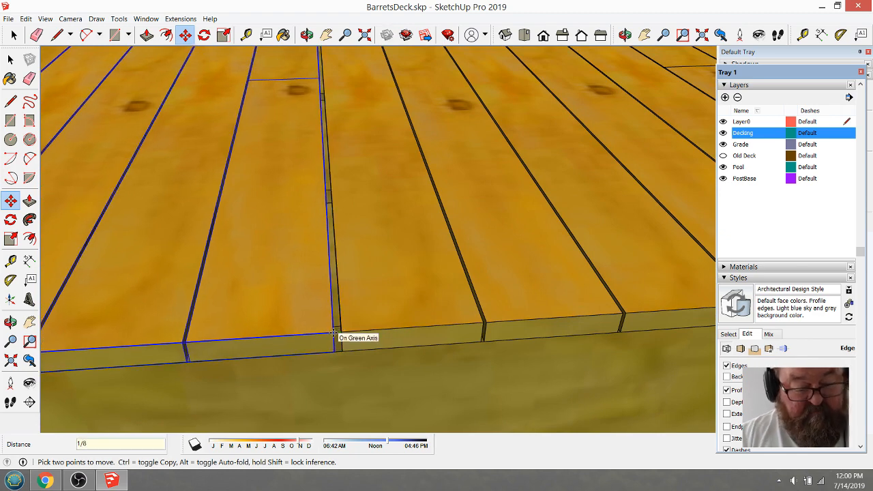
{"action": "key", "text": "Return"}
{"action": "scroll", "coordinate": [584, 294], "scroll_direction": "down", "scroll_amount": 5}
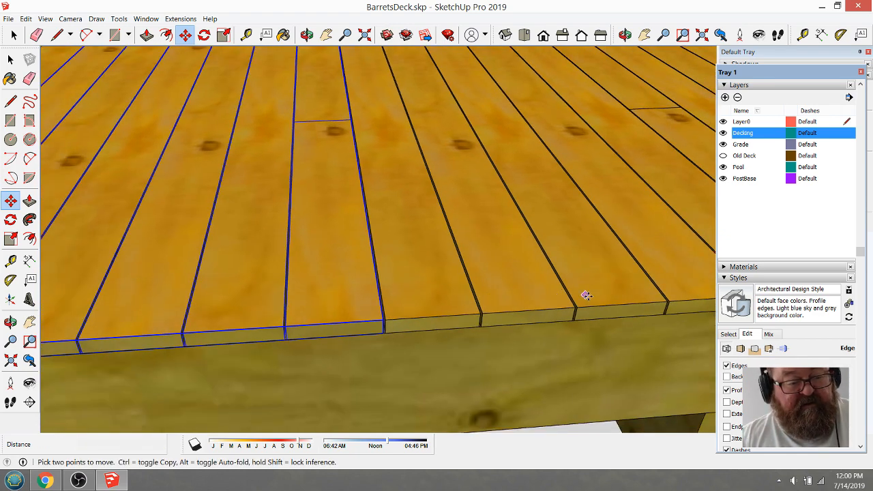
{"action": "scroll", "coordinate": [472, 256], "scroll_direction": "down", "scroll_amount": 8}
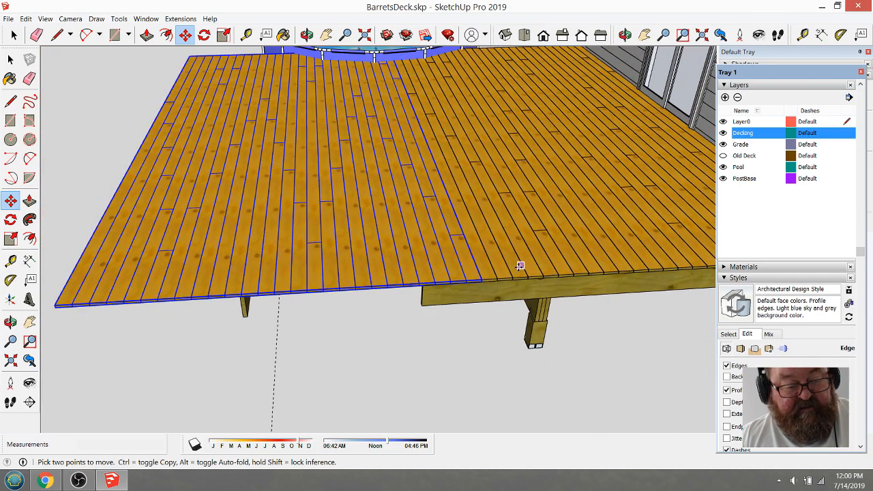
- Inside the framing group, move the outer rim board to the nearby decking board joint, and shift it further toward the house
{"action": "left_click", "coordinate": [307, 35]}
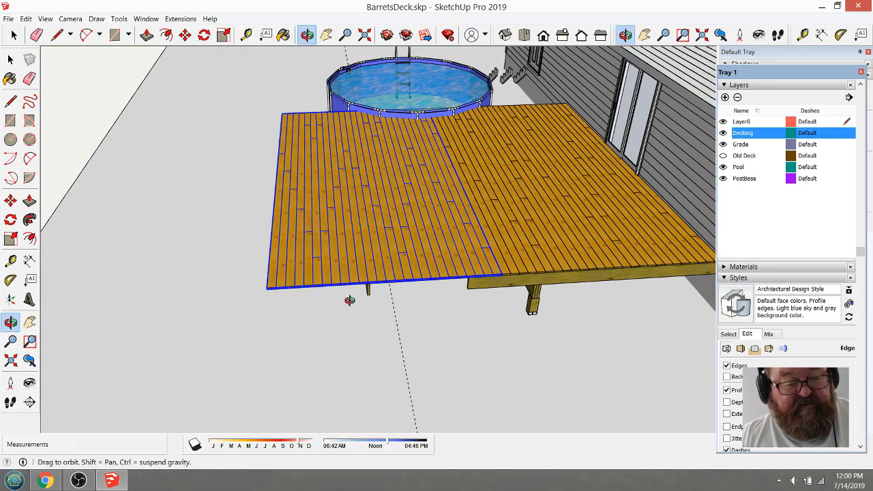
{"action": "left_click_drag", "start_coordinate": [372, 282], "coordinate": [403, 263]}
{"action": "scroll", "coordinate": [379, 229], "scroll_direction": "up", "scroll_amount": 5}
{"action": "scroll", "coordinate": [380, 229], "scroll_direction": "up", "scroll_amount": 2}
{"action": "left_click", "coordinate": [10, 59]}
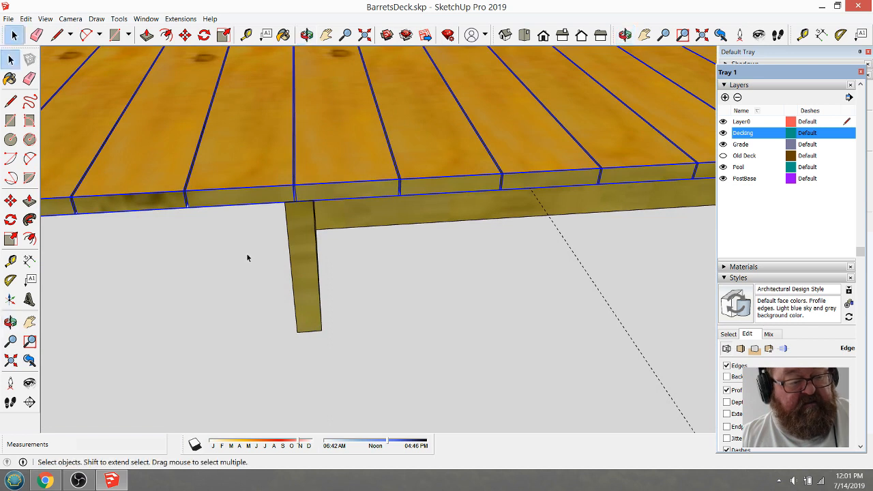
{"action": "left_click", "coordinate": [303, 221]}
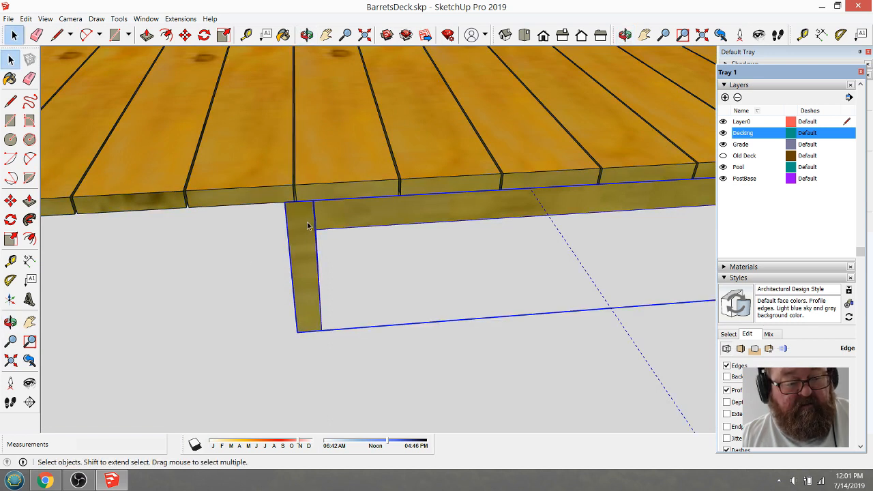
{"action": "double_click", "coordinate": [307, 226]}
{"action": "left_click", "coordinate": [306, 227]}
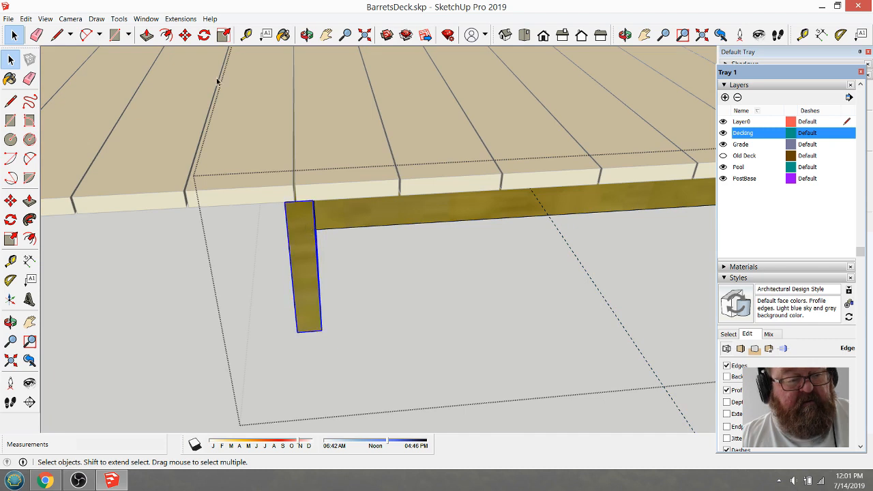
{"action": "left_click", "coordinate": [185, 35]}
{"action": "left_click", "coordinate": [285, 204]}
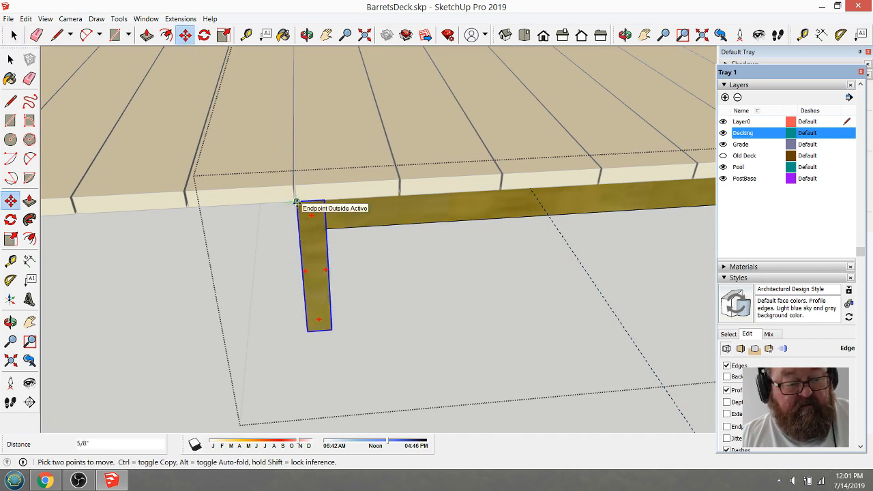
{"action": "type", "text": "1"}
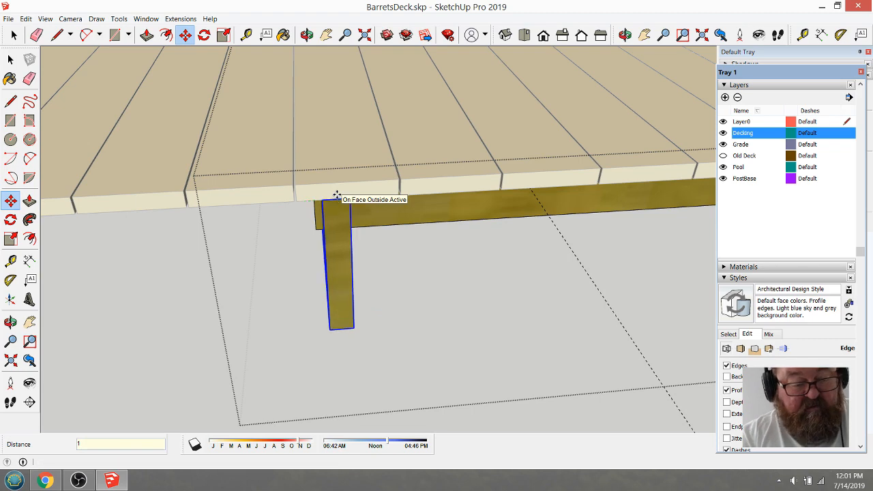
- Finish moving the selected outer rim joist by 1 inch
{"action": "key", "text": "Return"}
{"action": "scroll", "coordinate": [338, 204], "scroll_direction": "up", "scroll_amount": 3}
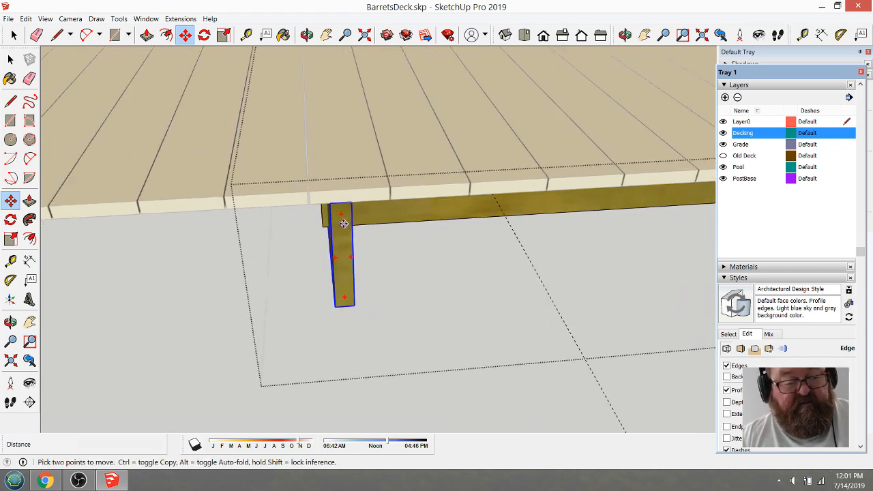
{"action": "scroll", "coordinate": [337, 213], "scroll_direction": "up", "scroll_amount": 1}
- Measure the distance from the nearby deck board gap to the near corner of the outer rim joist
{"action": "key", "text": "t"}
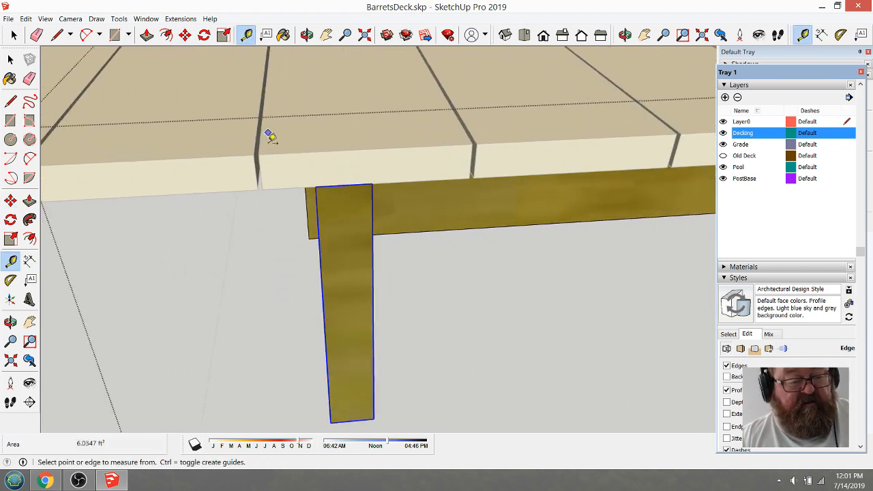
{"action": "left_click", "coordinate": [260, 172]}
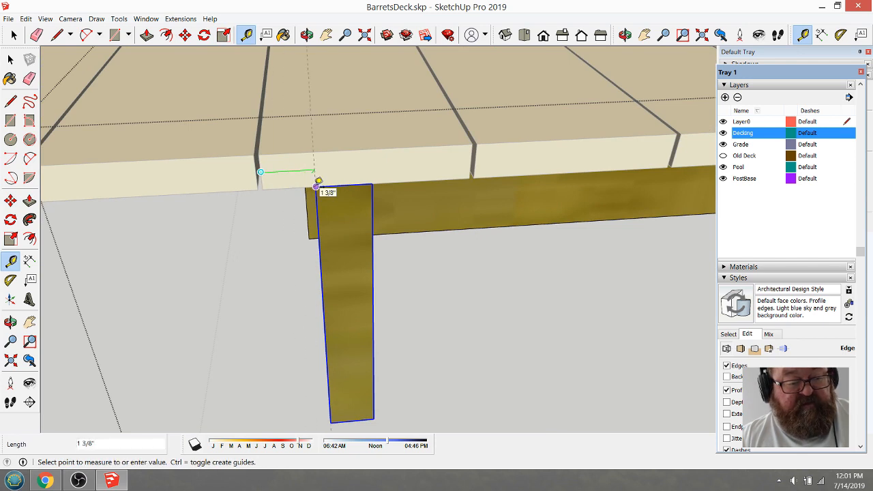
{"action": "left_click", "coordinate": [315, 183]}
- Close the deck framing group and clear the selection
{"action": "scroll", "coordinate": [315, 183], "scroll_direction": "down", "scroll_amount": 6}
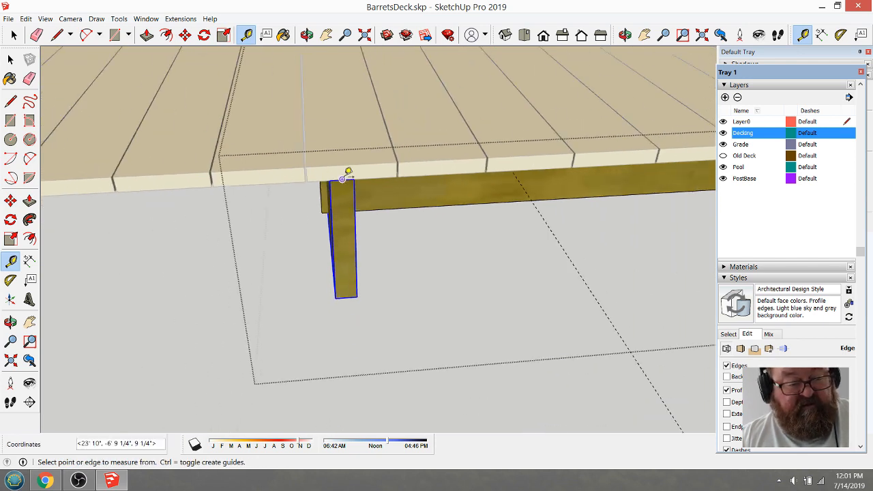
{"action": "scroll", "coordinate": [350, 210], "scroll_direction": "down", "scroll_amount": 2}
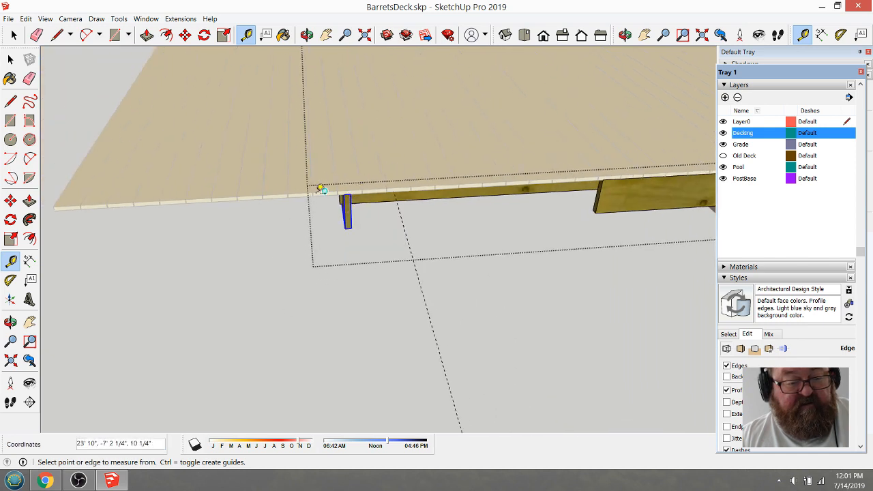
{"action": "scroll", "coordinate": [316, 209], "scroll_direction": "down", "scroll_amount": 3}
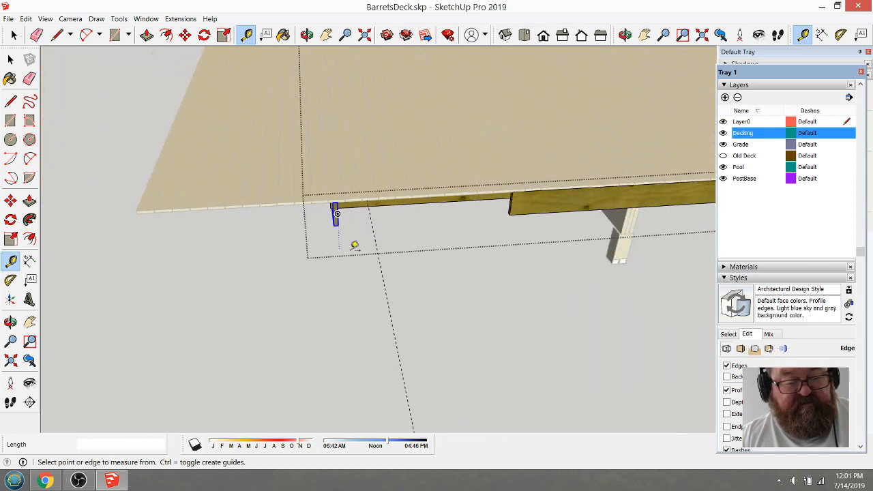
{"action": "scroll", "coordinate": [352, 248], "scroll_direction": "down", "scroll_amount": 1}
{"action": "left_click", "coordinate": [15, 35]}
{"action": "left_click", "coordinate": [104, 109]}
{"action": "scroll", "coordinate": [291, 305], "scroll_direction": "down", "scroll_amount": 3}
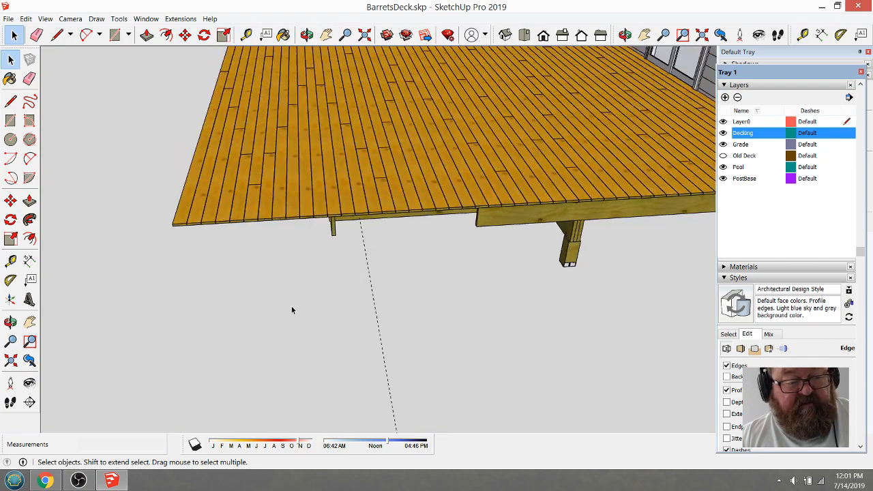
- Hide the Decking layer to expose the deck framing
{"action": "left_click", "coordinate": [308, 37]}
{"action": "left_click_drag", "start_coordinate": [358, 166], "coordinate": [379, 219]}
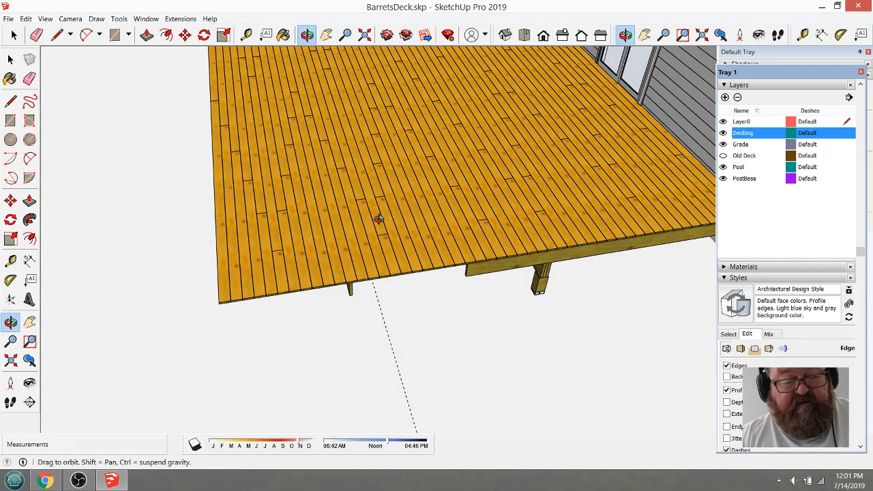
{"action": "left_click", "coordinate": [724, 133]}
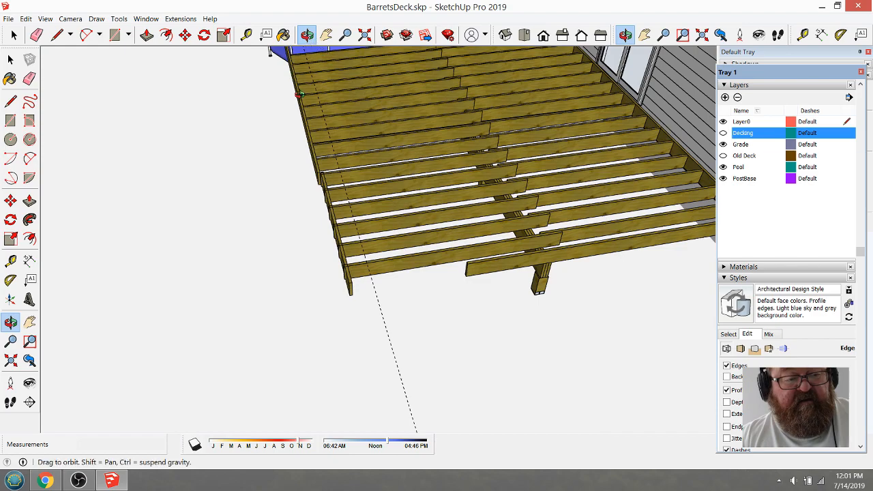
- Measure across the framing from the ledger board at the house wall to the outer rim joist
{"action": "left_click_drag", "start_coordinate": [396, 211], "coordinate": [403, 254]}
{"action": "scroll", "coordinate": [661, 212], "scroll_direction": "up", "scroll_amount": 6}
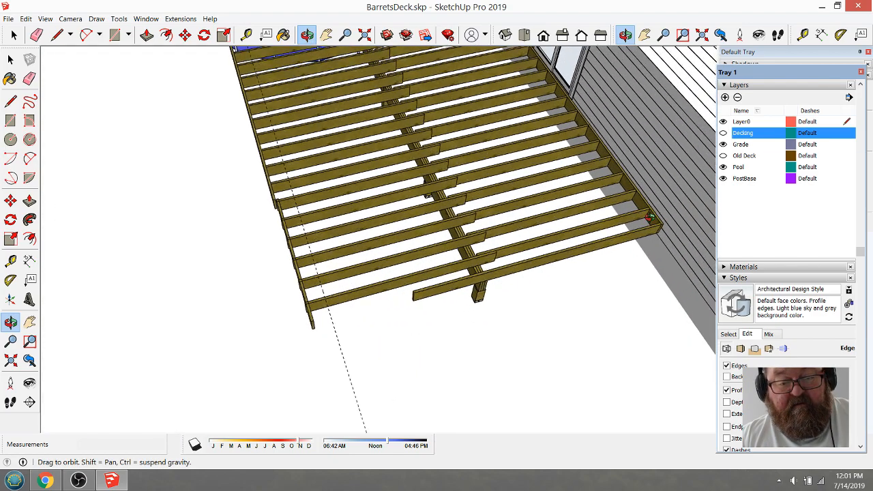
{"action": "scroll", "coordinate": [658, 204], "scroll_direction": "up", "scroll_amount": 2}
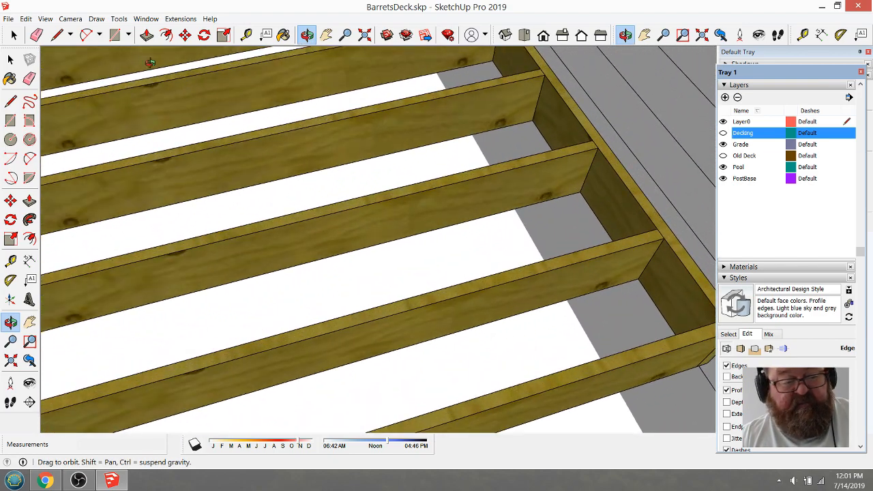
{"action": "left_click", "coordinate": [246, 34]}
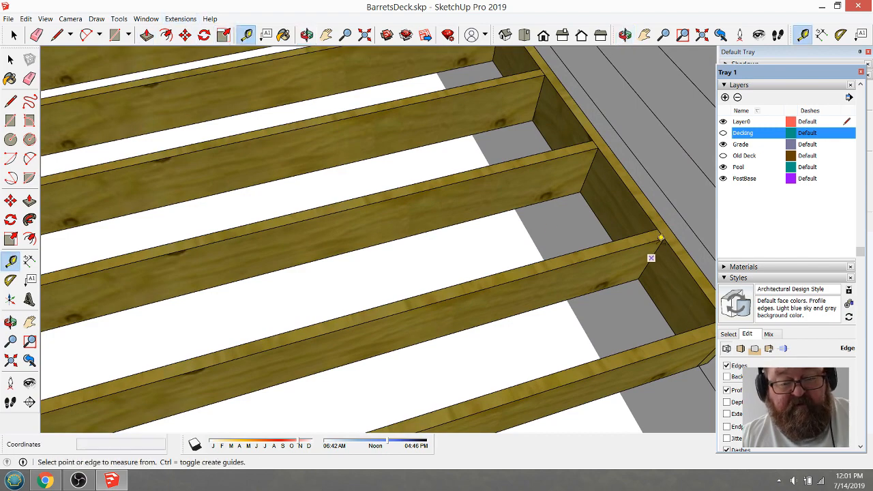
{"action": "left_click", "coordinate": [668, 224]}
{"action": "scroll", "coordinate": [659, 231], "scroll_direction": "down", "scroll_amount": 8}
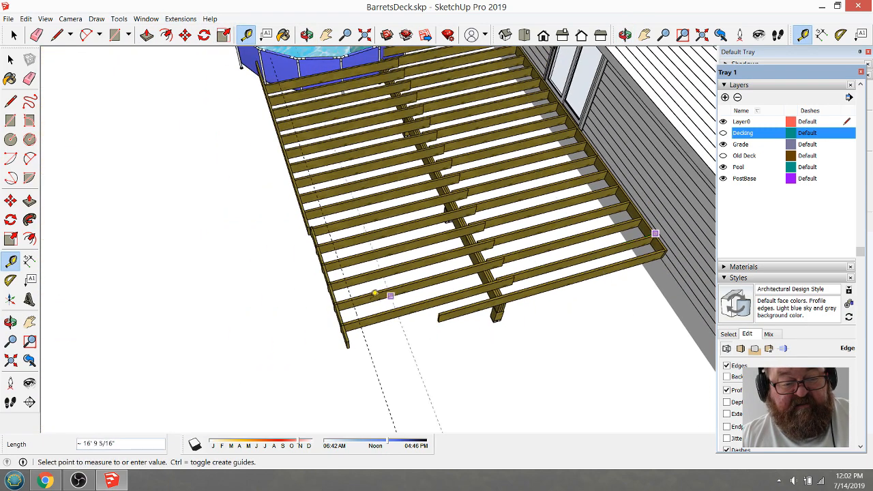
{"action": "scroll", "coordinate": [374, 293], "scroll_direction": "up", "scroll_amount": 6}
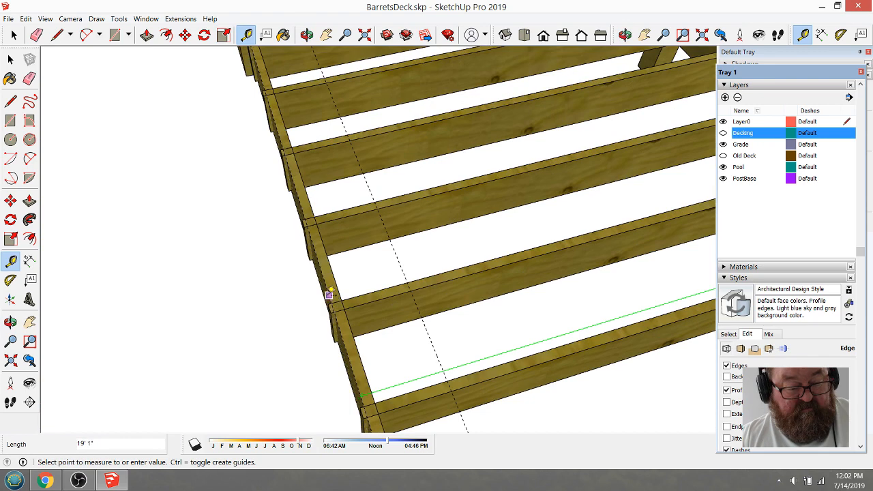
{"action": "left_click", "coordinate": [329, 295]}
{"action": "scroll", "coordinate": [369, 307], "scroll_direction": "down", "scroll_amount": 5}
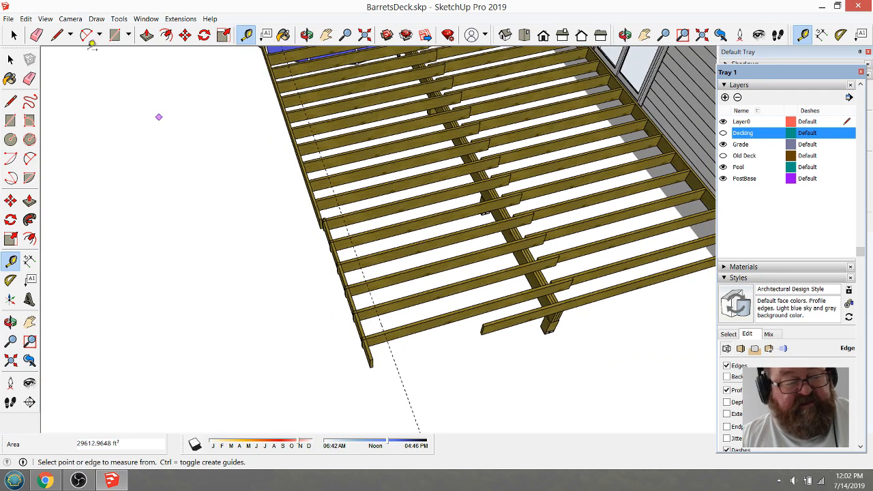
{"action": "left_click", "coordinate": [13, 35]}
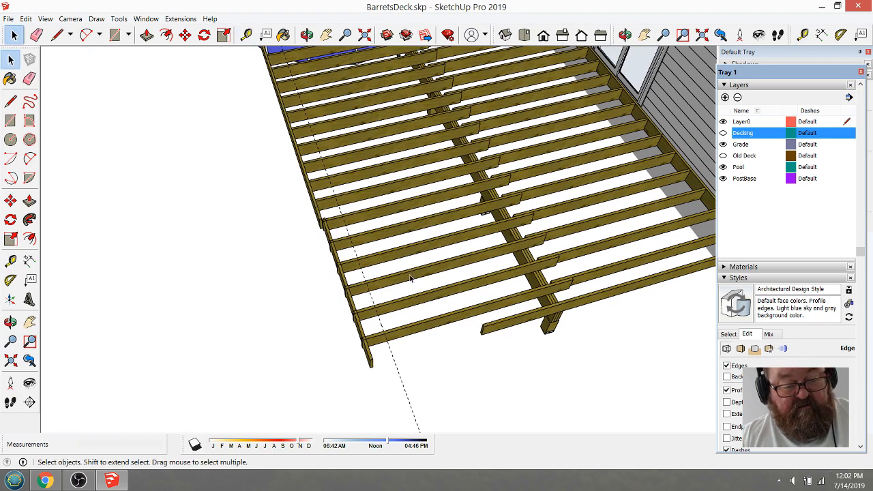
{"action": "left_click", "coordinate": [411, 278]}
{"action": "scroll", "coordinate": [376, 345], "scroll_direction": "up", "scroll_amount": 5}
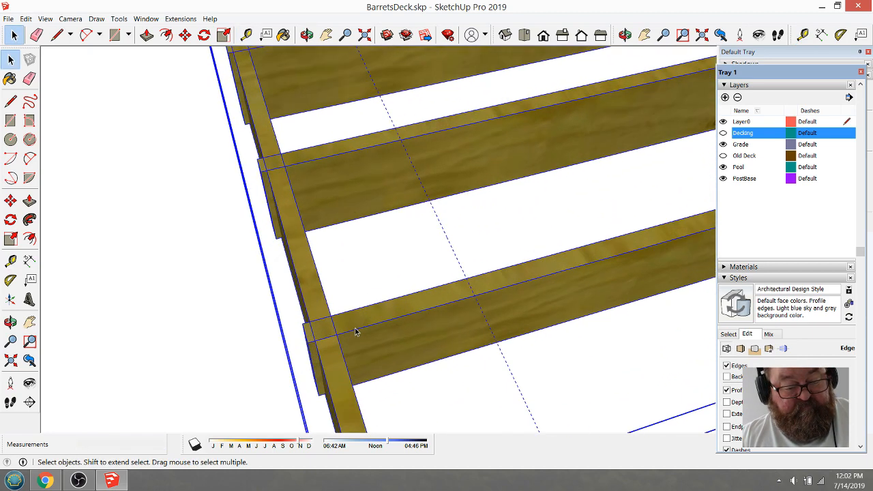
{"action": "left_click", "coordinate": [185, 34]}
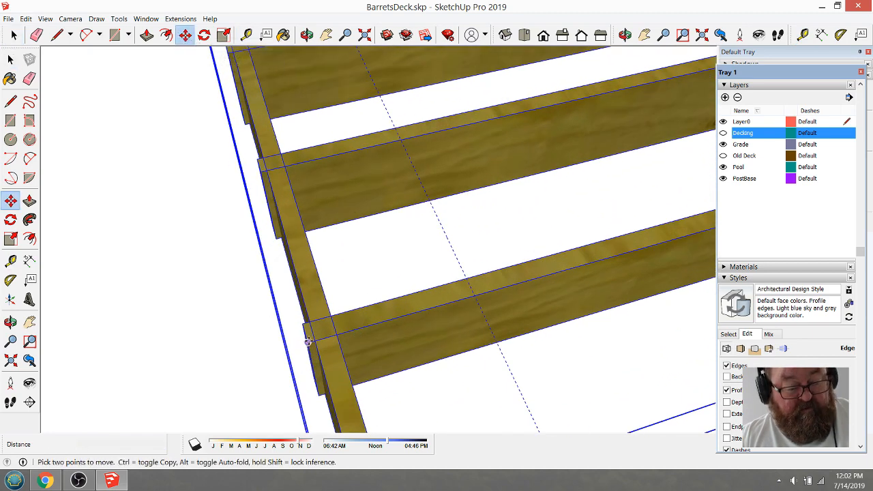
{"action": "left_click", "coordinate": [308, 342]}
{"action": "key", "text": "Escape"}
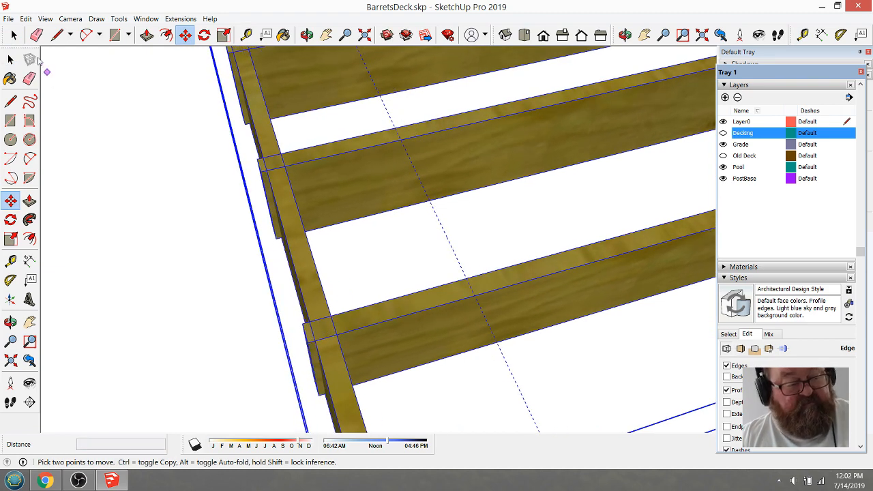
- Inside the framing group, move the outer joist group 2 inches so its ends butt against the rim joist's inner face
{"action": "left_click", "coordinate": [14, 35]}
{"action": "double_click", "coordinate": [383, 316]}
{"action": "left_click", "coordinate": [384, 316]}
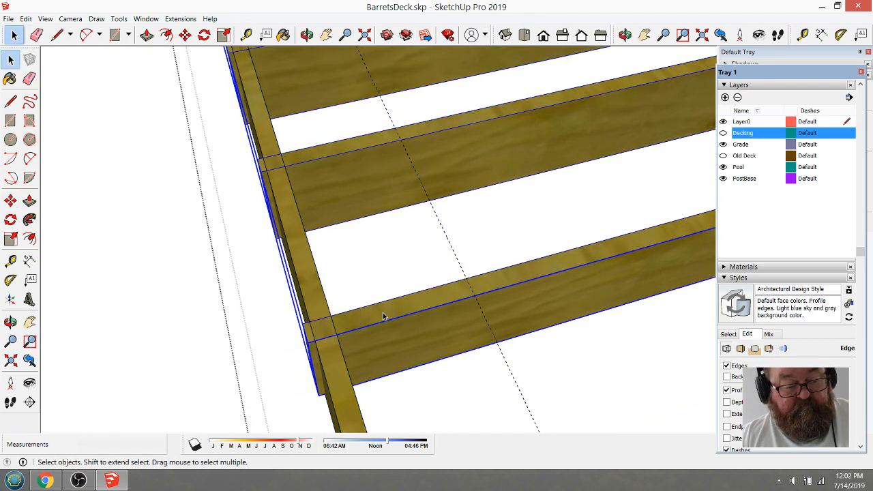
{"action": "left_click", "coordinate": [185, 34]}
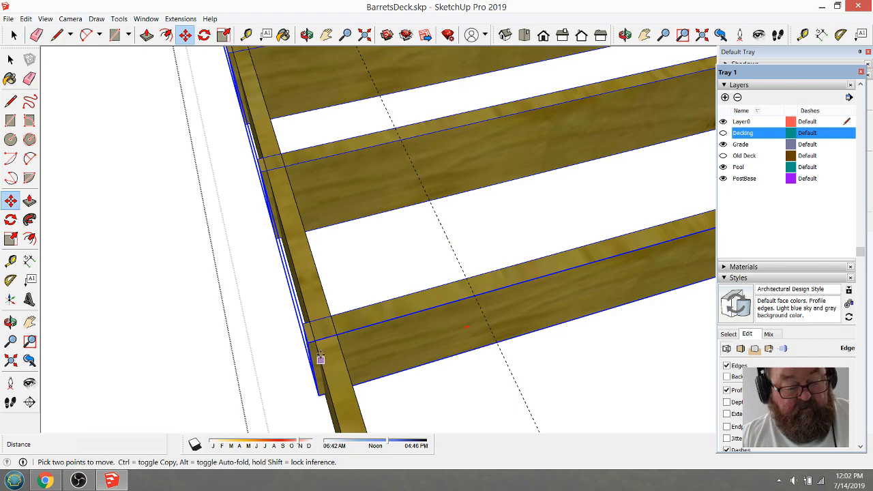
{"action": "left_click", "coordinate": [307, 343]}
{"action": "left_click", "coordinate": [337, 335]}
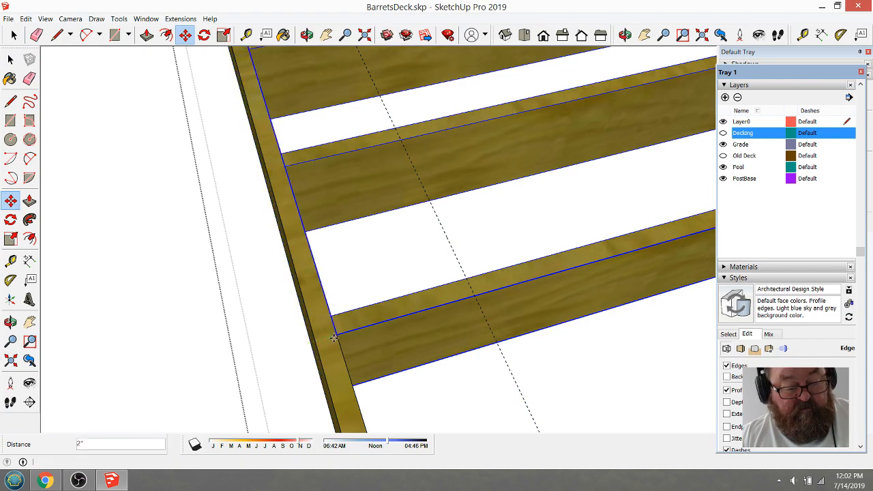
{"action": "scroll", "coordinate": [337, 321], "scroll_direction": "down", "scroll_amount": 2}
{"action": "scroll", "coordinate": [367, 318], "scroll_direction": "down", "scroll_amount": 3}
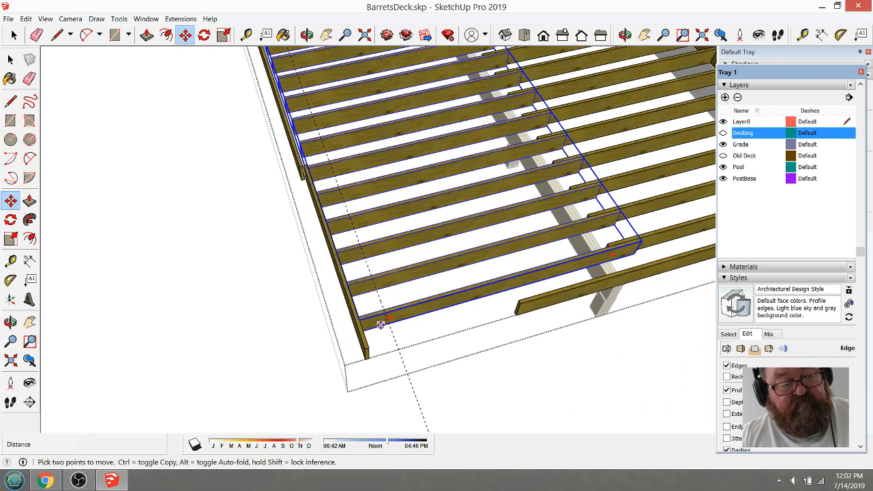
- Close the framing group and deselect the outer joists
{"action": "scroll", "coordinate": [383, 328], "scroll_direction": "down", "scroll_amount": 5}
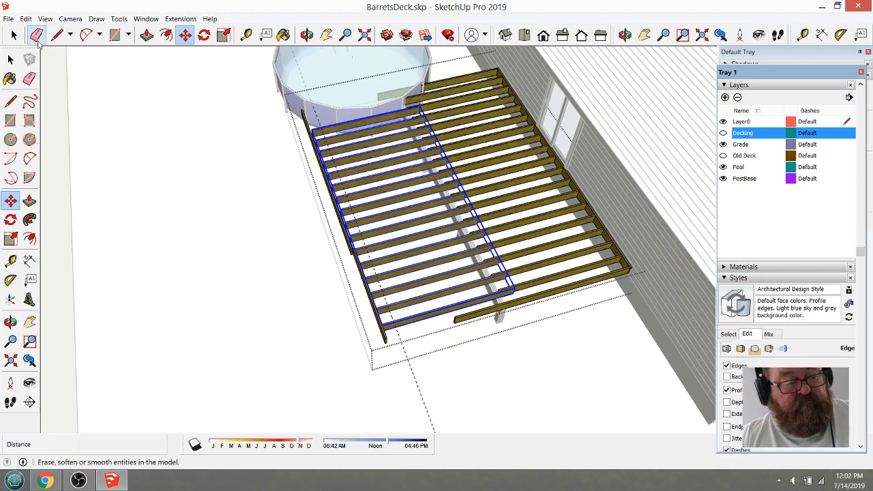
{"action": "left_click", "coordinate": [13, 35]}
{"action": "left_click", "coordinate": [258, 196]}
- Select the beam and post group beneath the overlapping joists
{"action": "scroll", "coordinate": [524, 339], "scroll_direction": "up", "scroll_amount": 6}
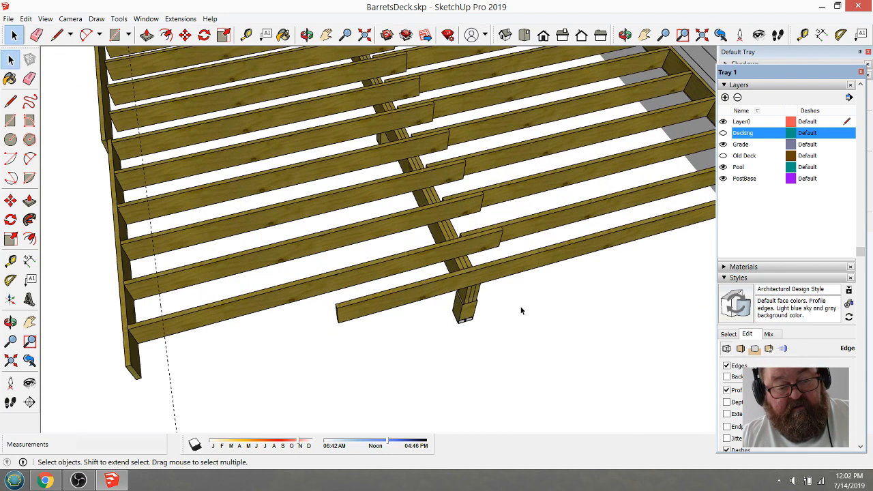
{"action": "scroll", "coordinate": [505, 300], "scroll_direction": "up", "scroll_amount": 1}
{"action": "left_click", "coordinate": [471, 293]}
{"action": "scroll", "coordinate": [424, 319], "scroll_direction": "down", "scroll_amount": 2}
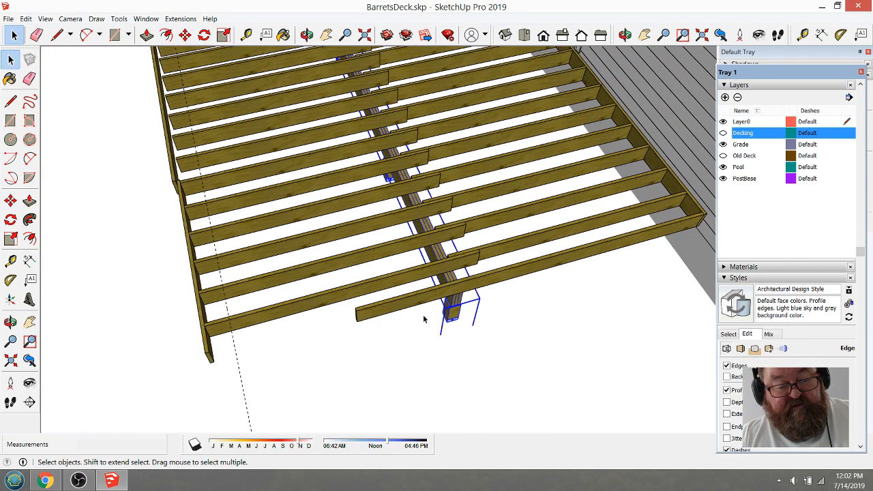
{"action": "scroll", "coordinate": [506, 271], "scroll_direction": "up", "scroll_amount": 4}
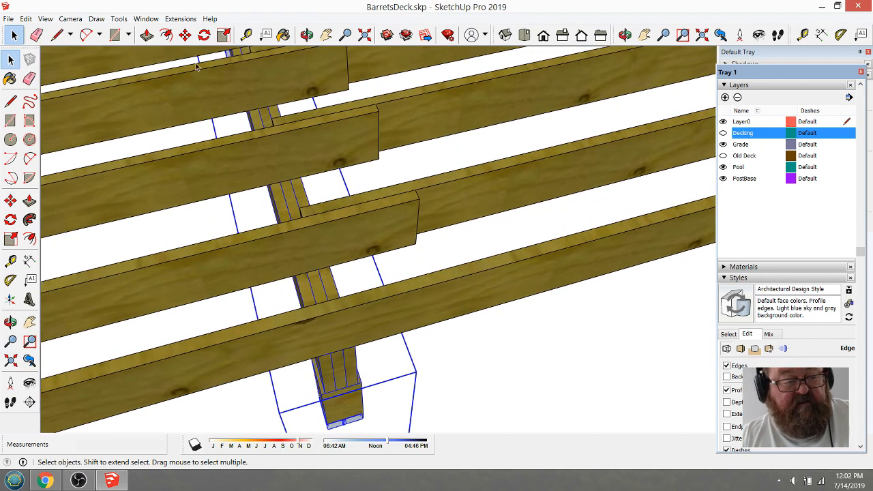
- Place a guide line 6 inches in from the end of the outermost overlapping joist
{"action": "left_click", "coordinate": [247, 35]}
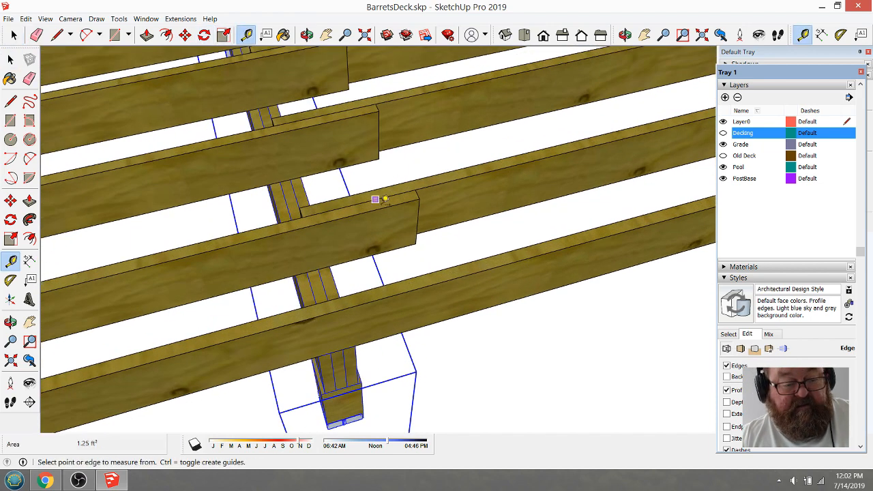
{"action": "left_click", "coordinate": [418, 212]}
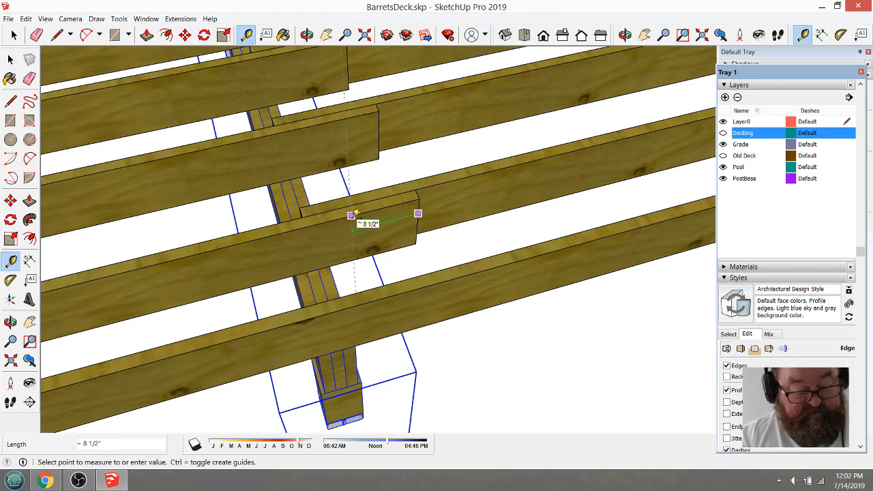
{"action": "left_click", "coordinate": [352, 215]}
{"action": "type", "text": "6"}
{"action": "key", "text": "Return"}
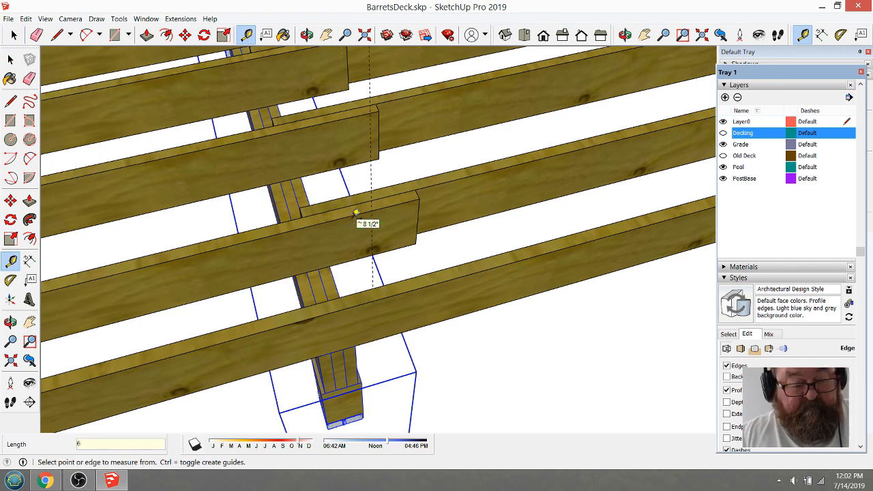
- Move the beam and post group along the joist direction to line up with the guide at the joist overlap
{"action": "left_click", "coordinate": [183, 36]}
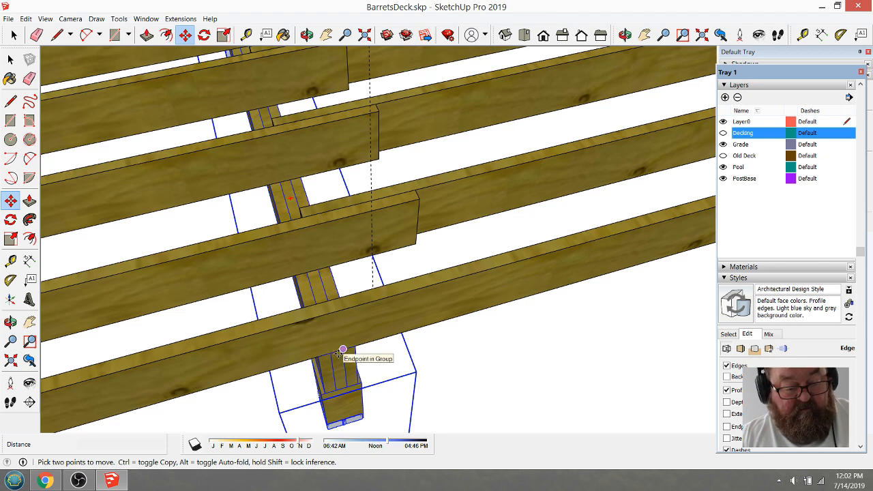
{"action": "scroll", "coordinate": [339, 352], "scroll_direction": "up", "scroll_amount": 2}
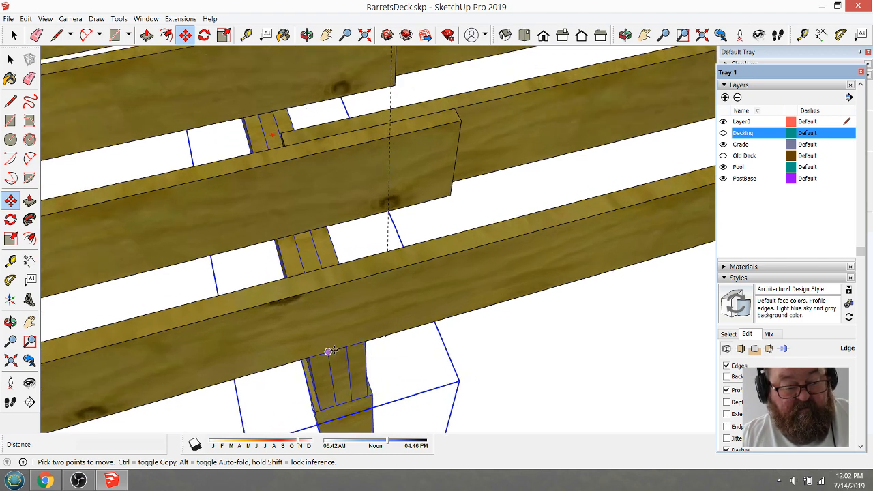
{"action": "left_click", "coordinate": [337, 350]}
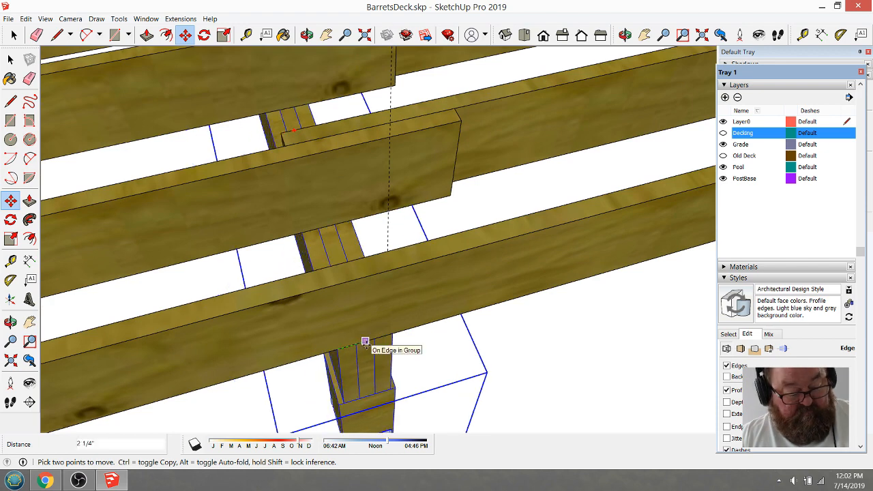
{"action": "left_click", "coordinate": [388, 138]}
{"action": "scroll", "coordinate": [435, 305], "scroll_direction": "down", "scroll_amount": 2}
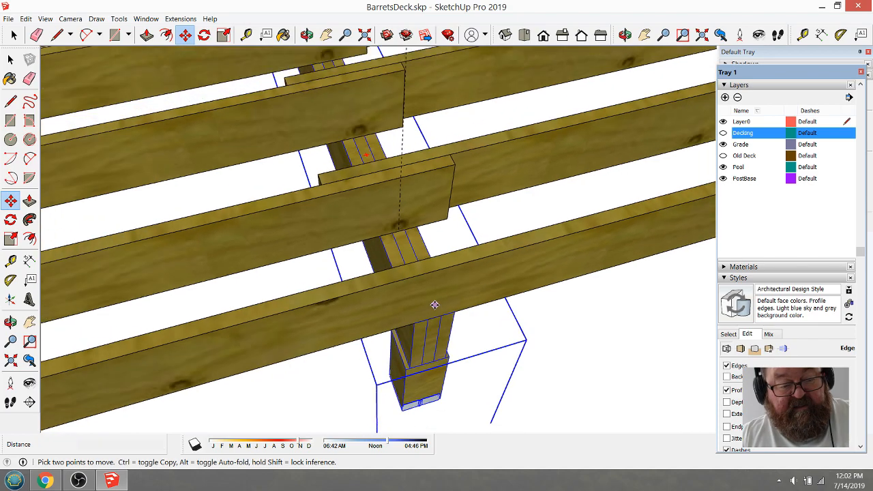
{"action": "scroll", "coordinate": [435, 305], "scroll_direction": "down", "scroll_amount": 8}
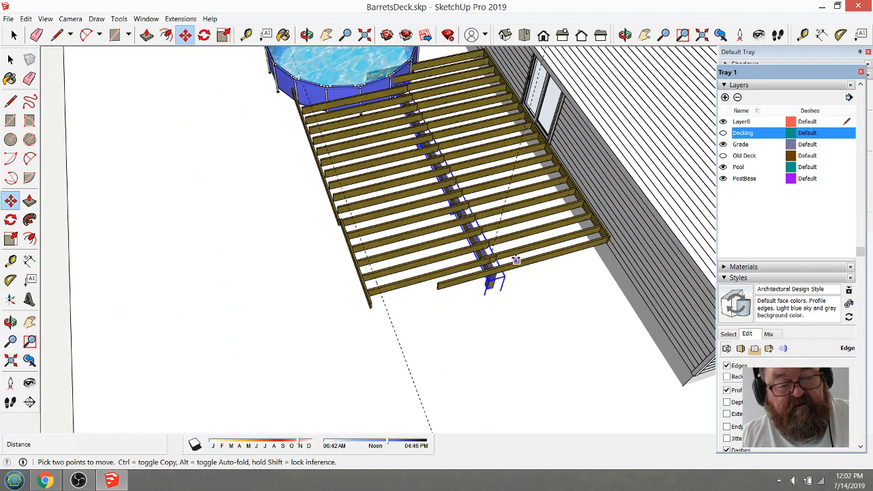
- Deselect the beam and, inside the framing group, move the offset rim joist inward 2 inches to line up with the adjoining rim joist
{"action": "left_click", "coordinate": [14, 35]}
{"action": "left_click", "coordinate": [202, 123]}
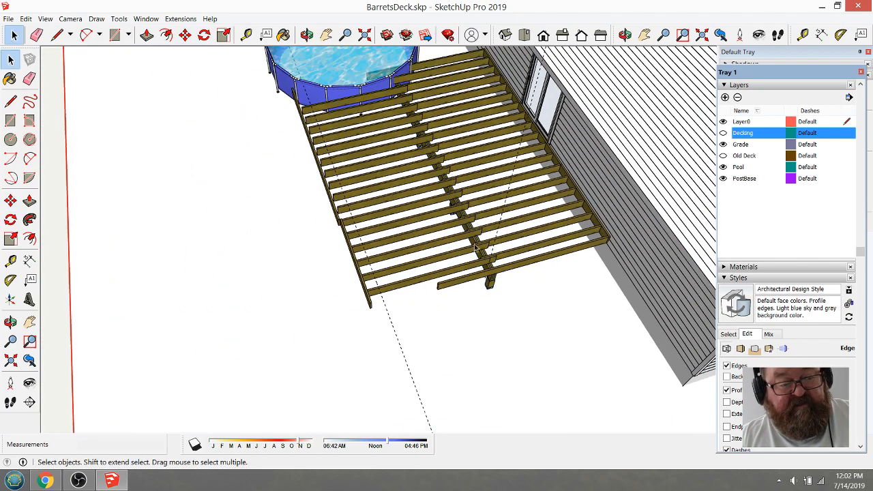
{"action": "scroll", "coordinate": [539, 254], "scroll_direction": "up", "scroll_amount": 2}
{"action": "scroll", "coordinate": [541, 255], "scroll_direction": "up", "scroll_amount": 2}
{"action": "scroll", "coordinate": [265, 263], "scroll_direction": "up", "scroll_amount": 3}
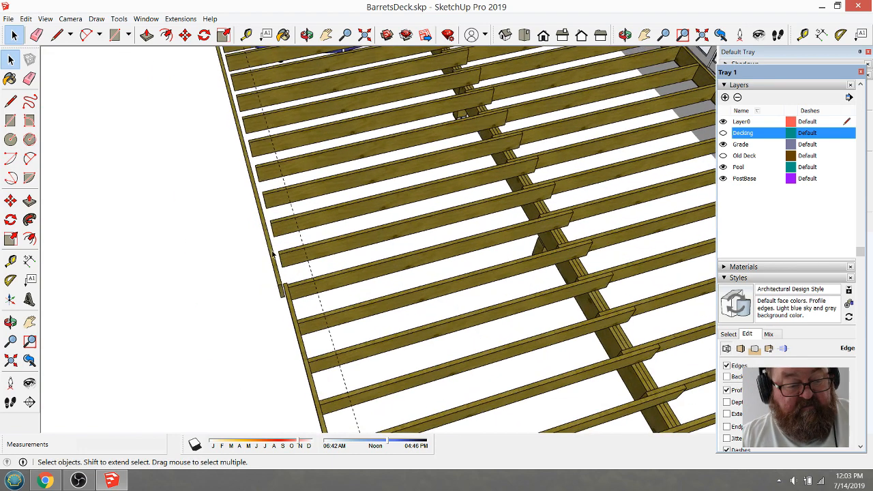
{"action": "left_click", "coordinate": [276, 275]}
{"action": "scroll", "coordinate": [277, 277], "scroll_direction": "up", "scroll_amount": 3}
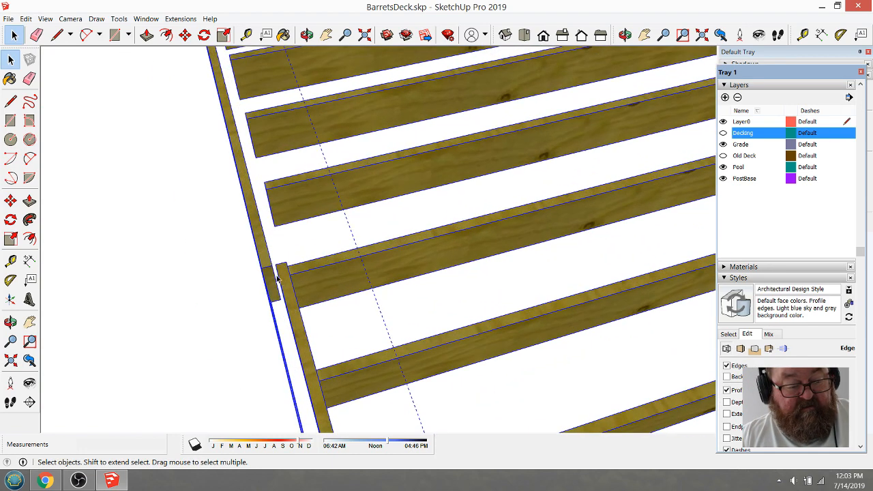
{"action": "double_click", "coordinate": [266, 265]}
{"action": "left_click", "coordinate": [268, 265]}
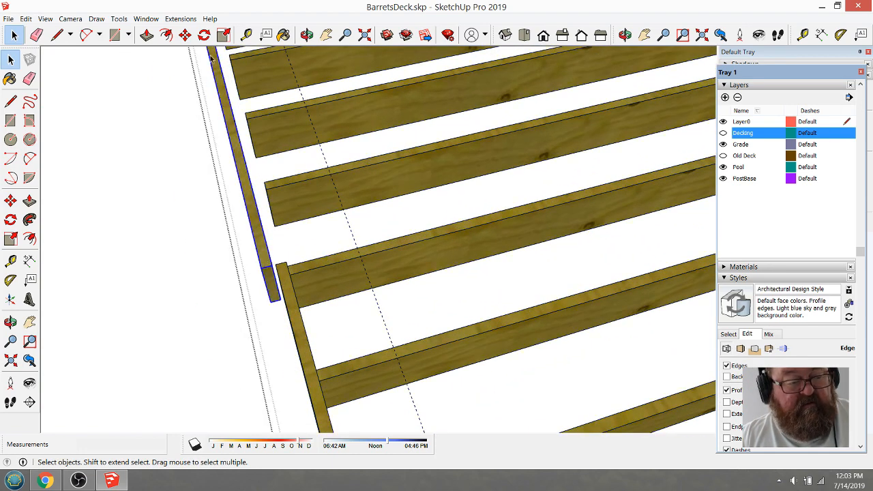
{"action": "left_click", "coordinate": [185, 35]}
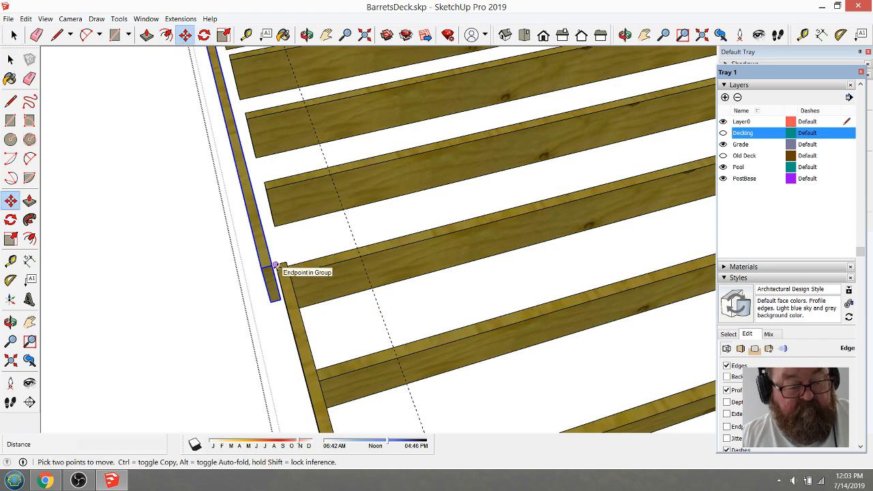
{"action": "left_click", "coordinate": [271, 265]}
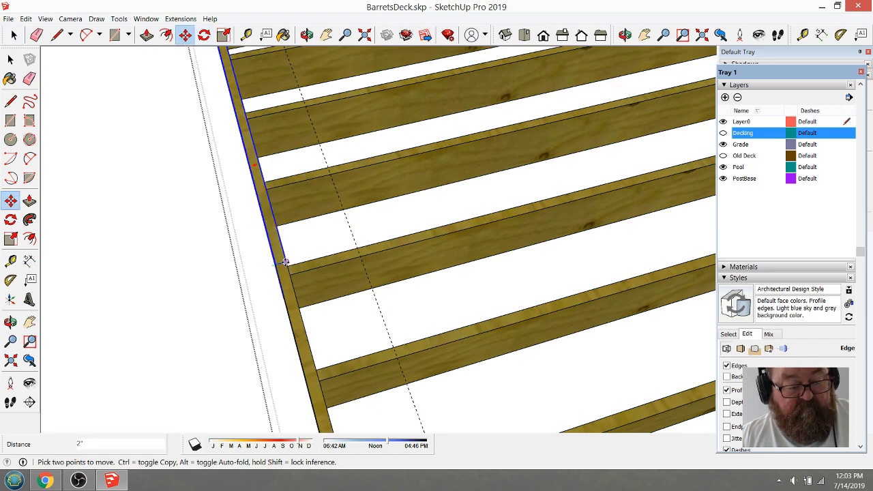
{"action": "left_click", "coordinate": [286, 262]}
{"action": "scroll", "coordinate": [338, 253], "scroll_direction": "down", "scroll_amount": 6}
{"action": "scroll", "coordinate": [348, 253], "scroll_direction": "down", "scroll_amount": 3}
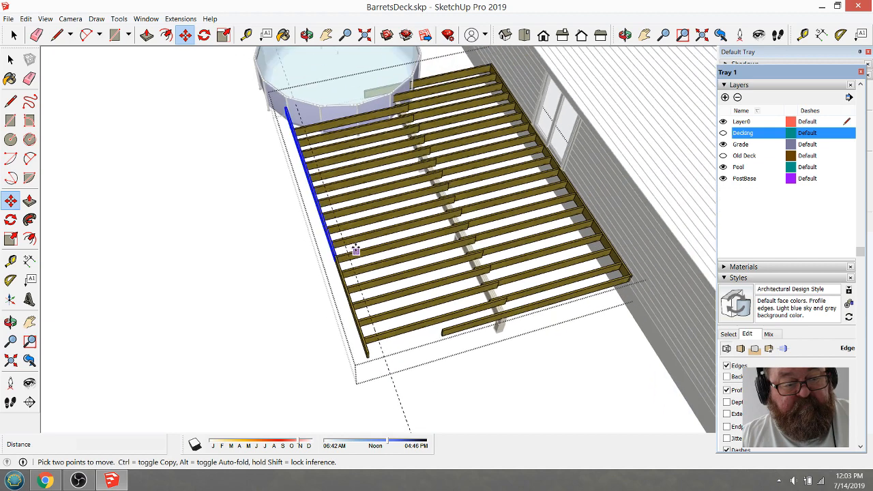
- Erase the dashed guide line running beneath the joists
{"action": "left_click", "coordinate": [36, 35]}
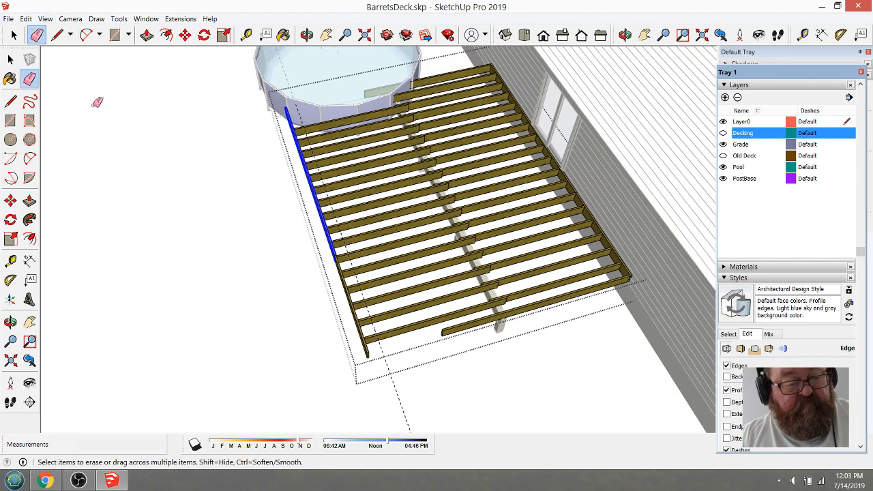
{"action": "left_click", "coordinate": [399, 398]}
{"action": "scroll", "coordinate": [414, 384], "scroll_direction": "down", "scroll_amount": 2}
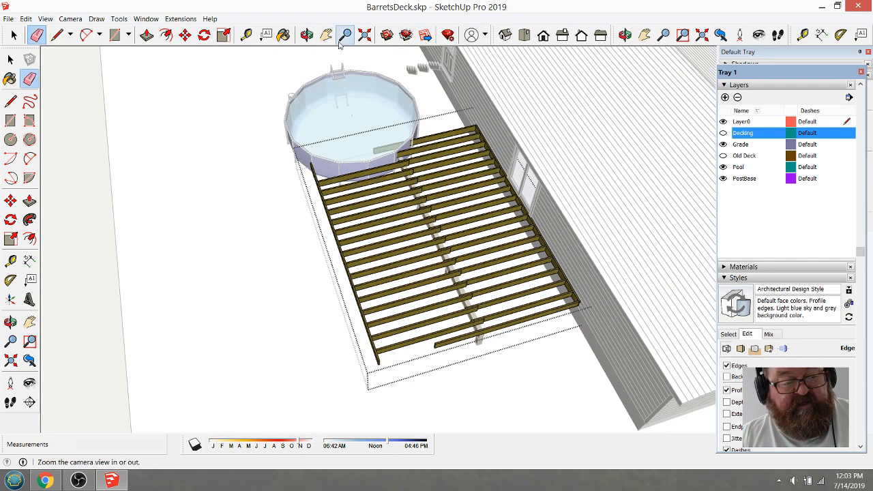
- Leave the framing group and copy the middle beam and post group 9' 5 1/4" along the joist direction to beneath the rim joist
{"action": "left_click", "coordinate": [307, 37]}
{"action": "left_click_drag", "start_coordinate": [523, 228], "coordinate": [577, 189]}
{"action": "scroll", "coordinate": [485, 267], "scroll_direction": "up", "scroll_amount": 6}
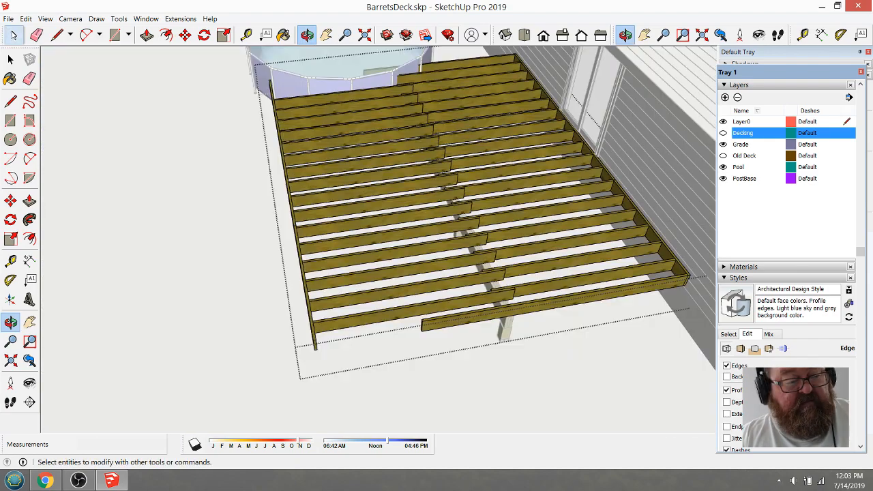
{"action": "left_click", "coordinate": [14, 35]}
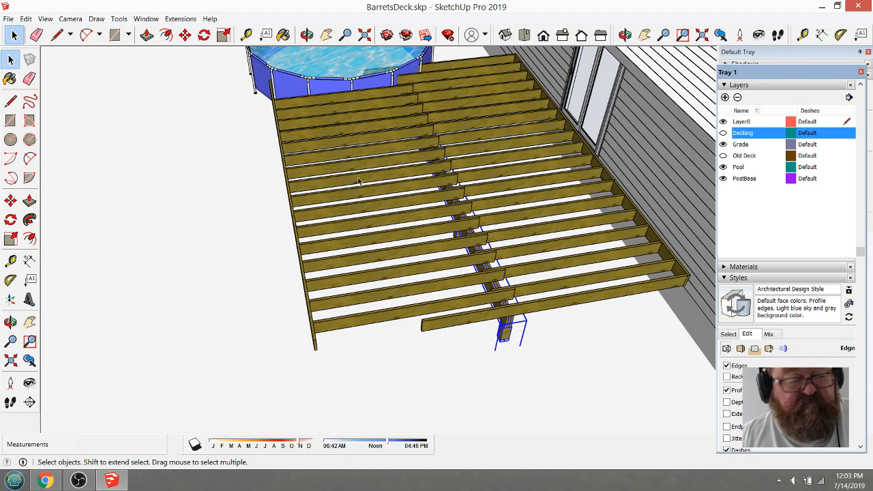
{"action": "left_click", "coordinate": [185, 36]}
{"action": "scroll", "coordinate": [505, 334], "scroll_direction": "up", "scroll_amount": 1}
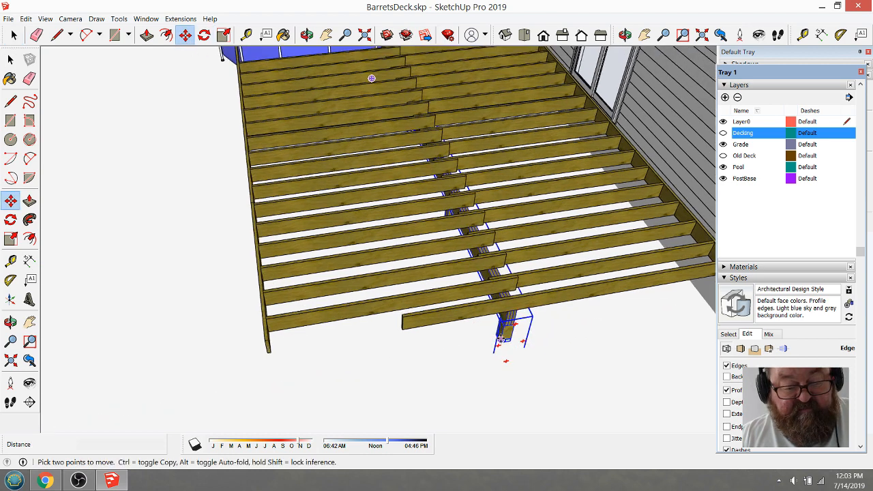
{"action": "scroll", "coordinate": [502, 339], "scroll_direction": "up", "scroll_amount": 1}
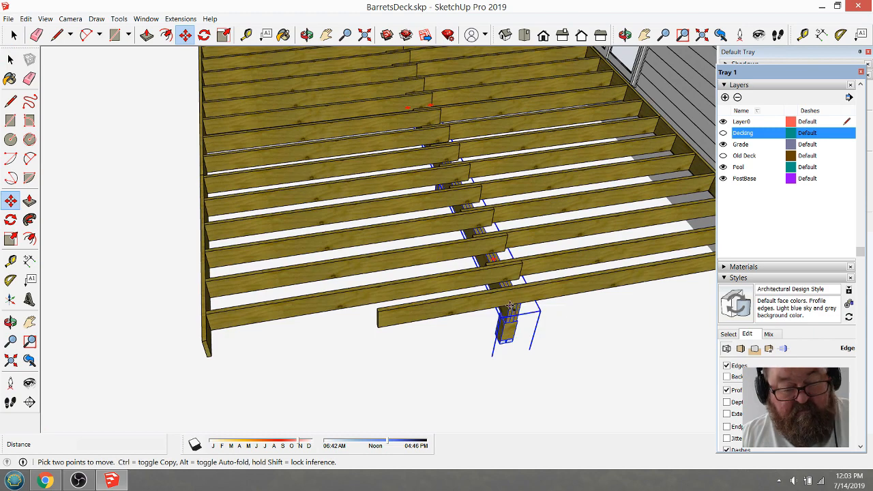
{"action": "left_click", "coordinate": [510, 307]}
{"action": "key", "text": "ctrl"}
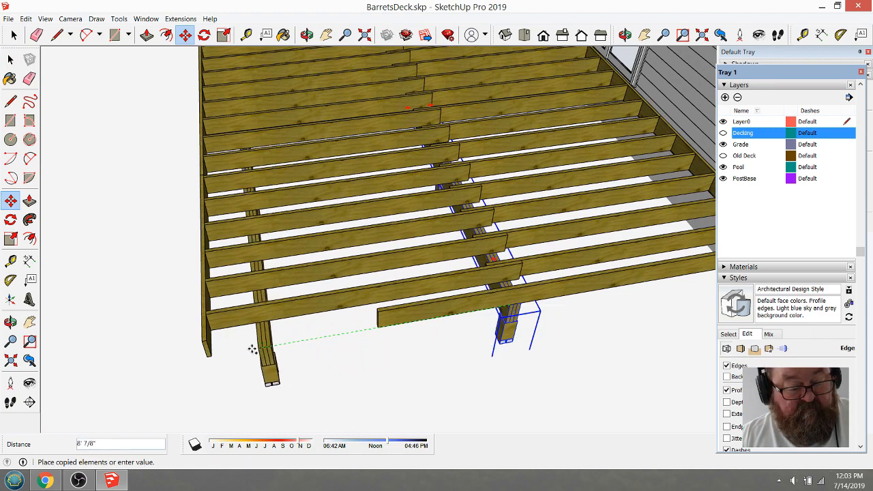
{"action": "left_click", "coordinate": [205, 356]}
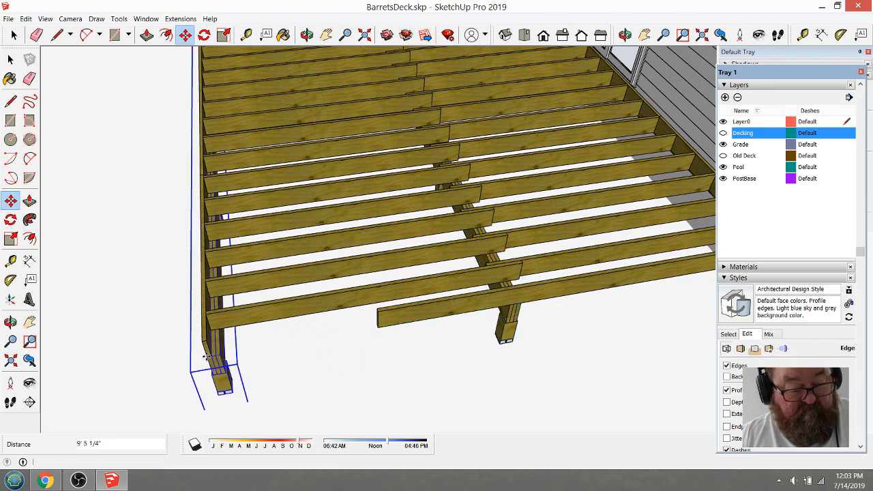
- Move the copied beam and post group 18 inches inward from the rim joist along the green axis
{"action": "scroll", "coordinate": [204, 357], "scroll_direction": "up", "scroll_amount": 3}
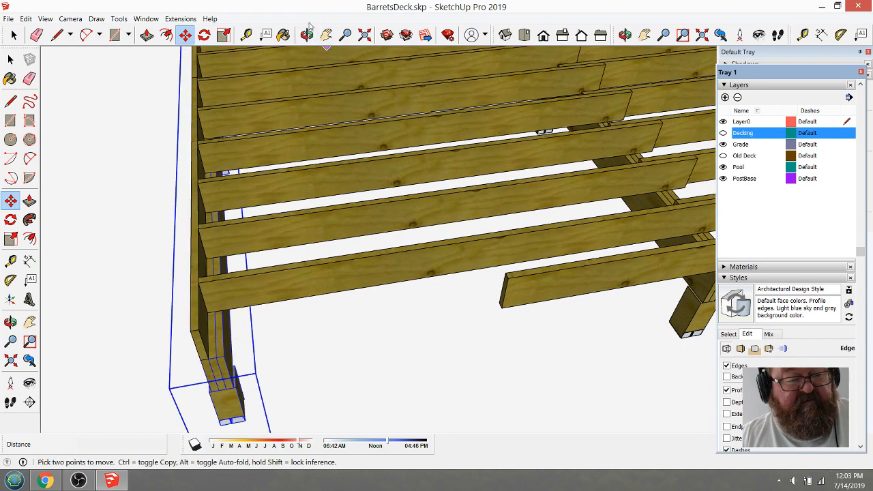
{"action": "left_click", "coordinate": [306, 35]}
{"action": "left_click_drag", "start_coordinate": [546, 307], "coordinate": [597, 109]}
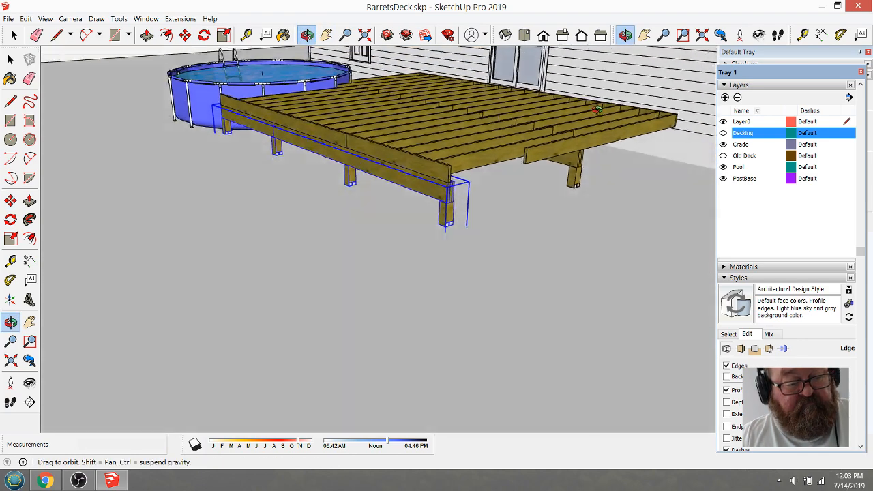
{"action": "scroll", "coordinate": [443, 164], "scroll_direction": "up", "scroll_amount": 5}
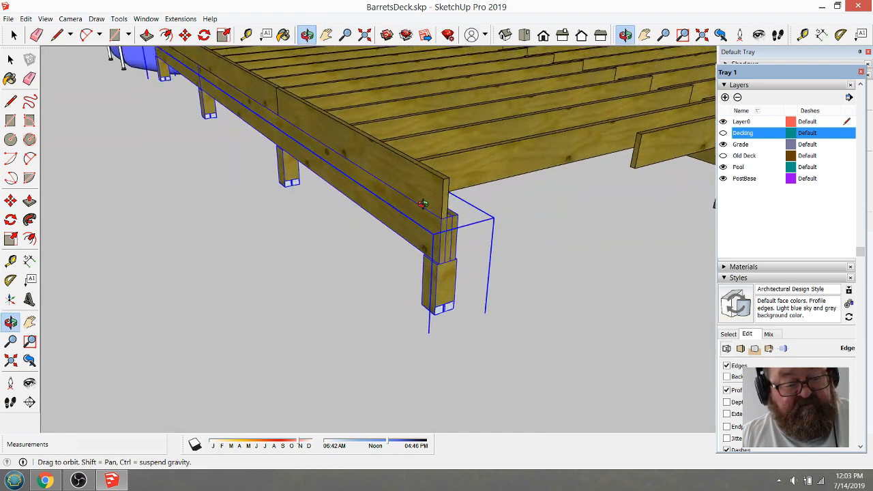
{"action": "left_click_drag", "start_coordinate": [414, 201], "coordinate": [286, 293]}
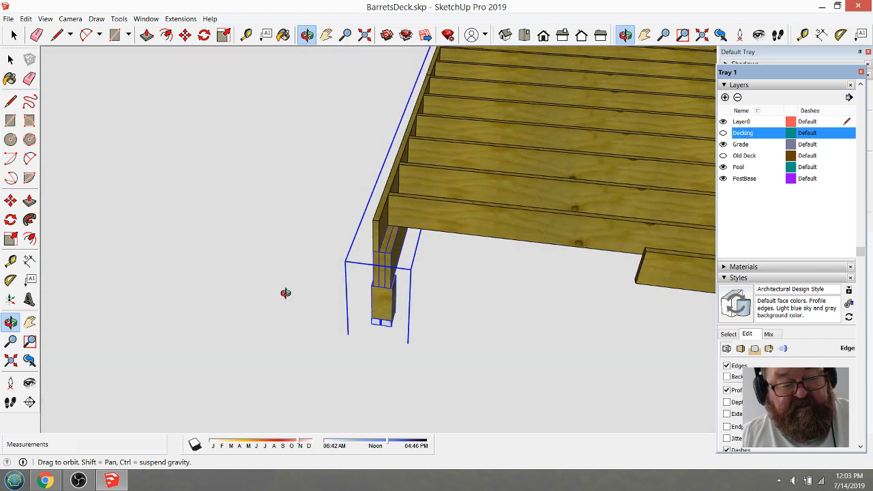
{"action": "left_click", "coordinate": [185, 34]}
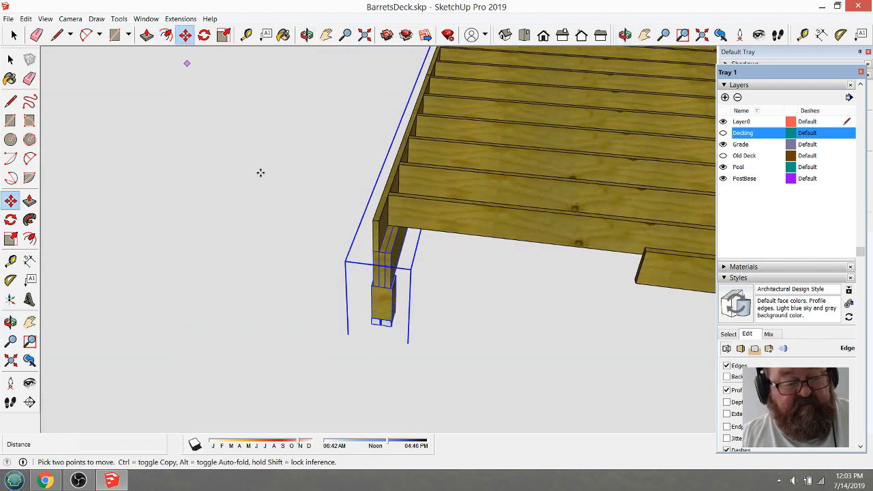
{"action": "left_click", "coordinate": [373, 253]}
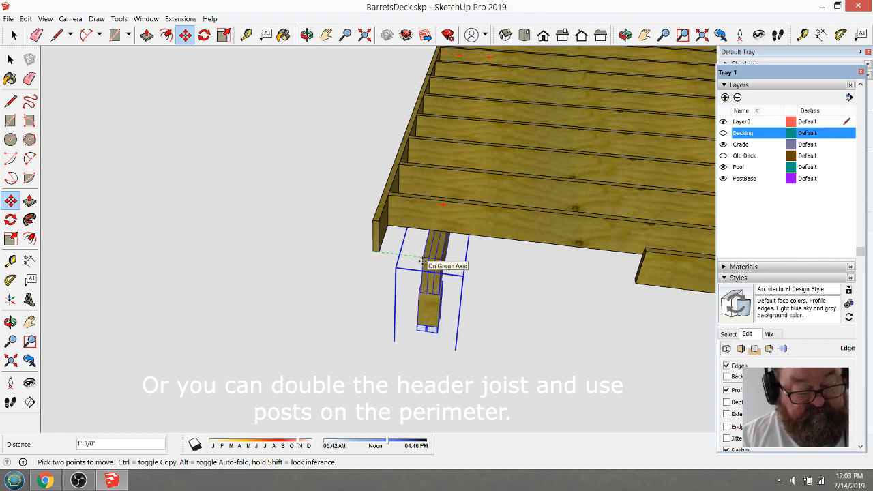
{"action": "type", "text": "18"}
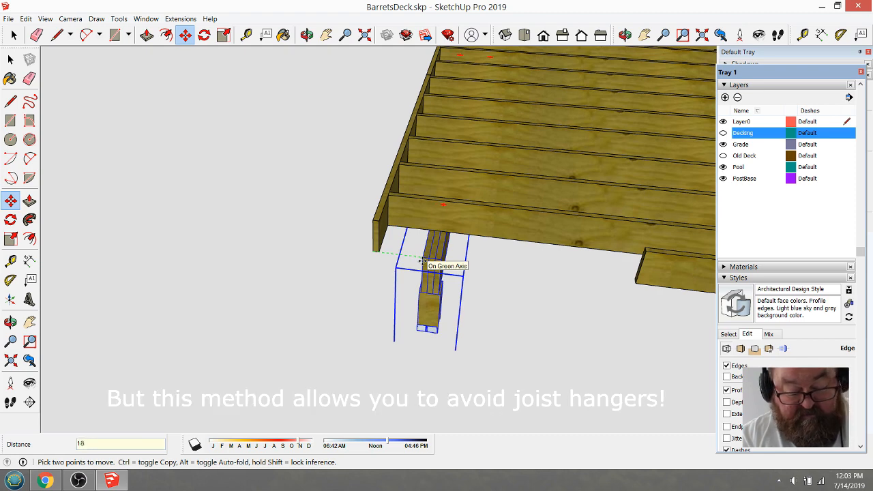
{"action": "key", "text": "Return"}
{"action": "scroll", "coordinate": [442, 318], "scroll_direction": "down", "scroll_amount": 5}
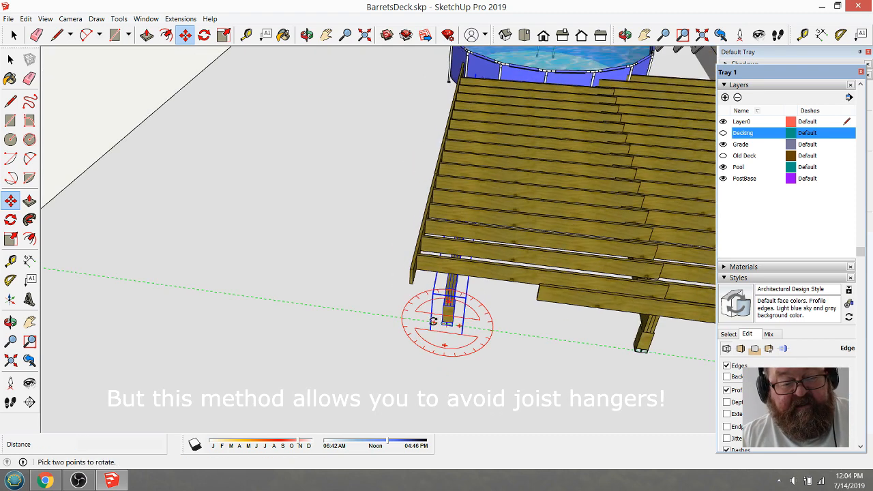
- Examine how both beams sit beneath the joists and where the outermost joist ends relative to the middle beam
{"action": "left_click", "coordinate": [307, 35]}
{"action": "mouse_move", "coordinate": [437, 300]}
{"action": "left_mouse_down"}
{"action": "mouse_move", "coordinate": [520, 154]}
{"action": "mouse_move", "coordinate": [493, 136]}
{"action": "mouse_move", "coordinate": [487, 112]}
{"action": "mouse_move", "coordinate": [411, 131]}
{"action": "mouse_move", "coordinate": [487, 234]}
{"action": "mouse_move", "coordinate": [470, 287]}
{"action": "mouse_move", "coordinate": [375, 254]}
{"action": "left_mouse_up"}
{"action": "scroll", "coordinate": [375, 254], "scroll_direction": "down", "scroll_amount": 5}
{"action": "scroll", "coordinate": [490, 307], "scroll_direction": "up", "scroll_amount": 3}
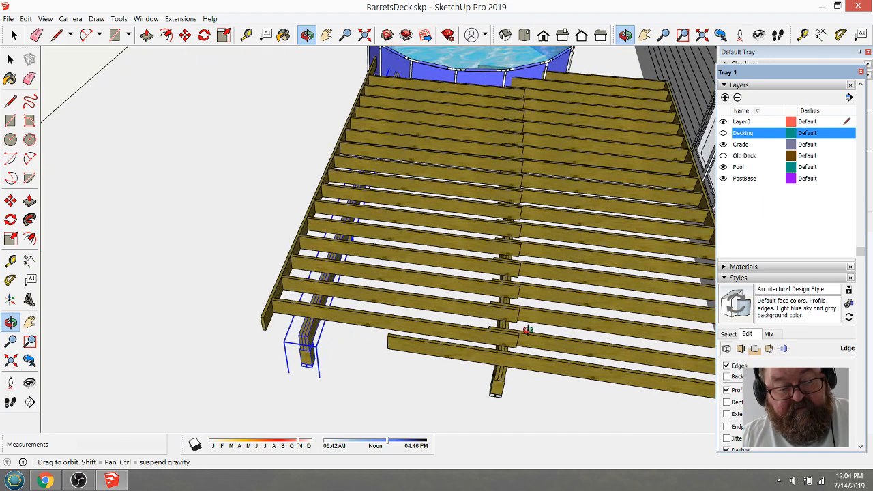
{"action": "scroll", "coordinate": [358, 285], "scroll_direction": "down", "scroll_amount": 3}
{"action": "scroll", "coordinate": [432, 306], "scroll_direction": "up", "scroll_amount": 6}
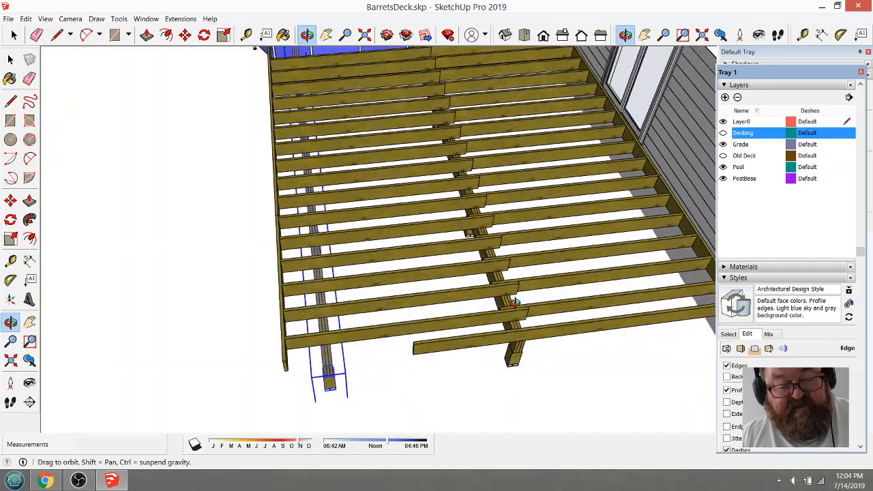
{"action": "scroll", "coordinate": [495, 298], "scroll_direction": "down", "scroll_amount": 1}
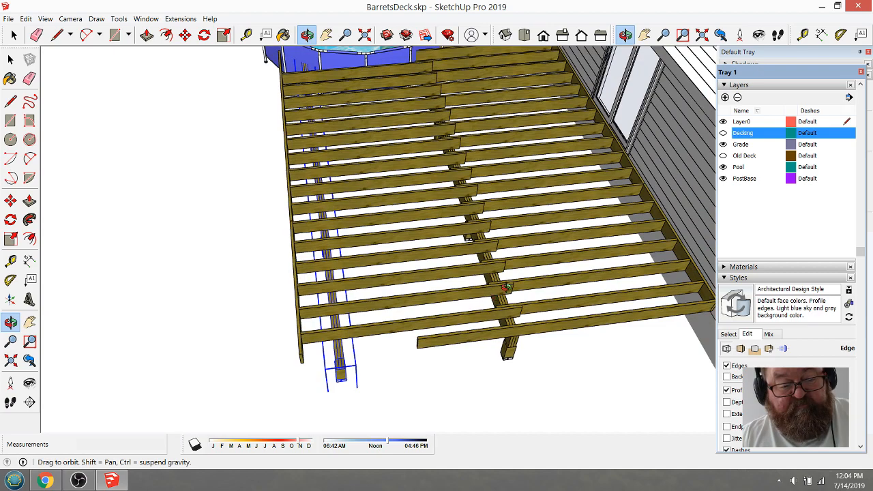
{"action": "left_click_drag", "start_coordinate": [506, 288], "coordinate": [506, 263]}
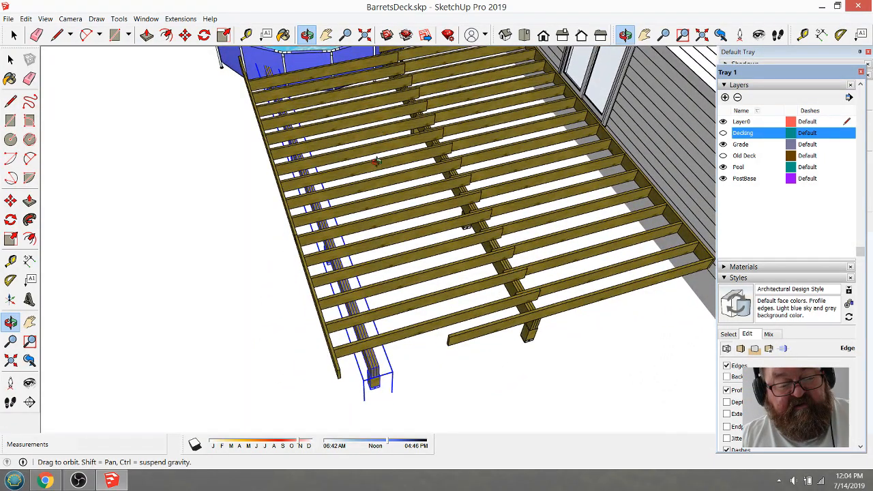
{"action": "scroll", "coordinate": [444, 243], "scroll_direction": "down", "scroll_amount": 2}
{"action": "scroll", "coordinate": [509, 285], "scroll_direction": "up", "scroll_amount": 7}
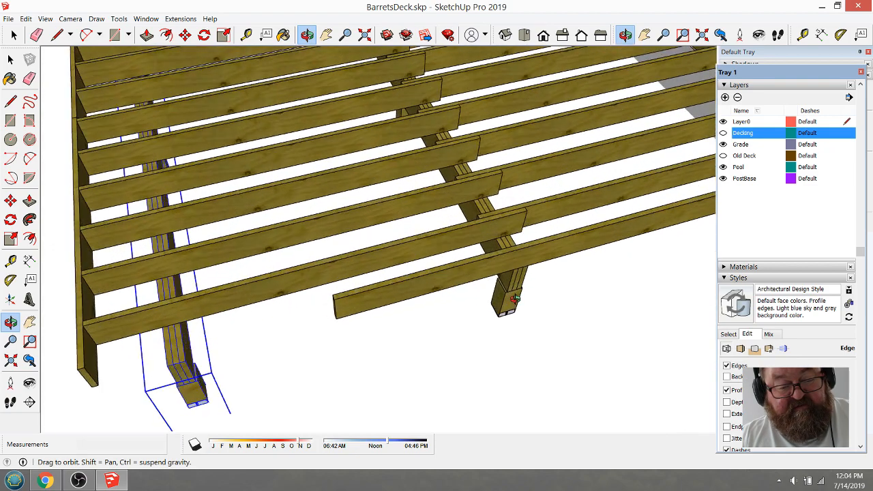
- Open the outermost joist and push its free end back about 4' 6 1/2" to the middle beam
{"action": "left_click_drag", "start_coordinate": [276, 202], "coordinate": [286, 208]}
{"action": "left_click_drag", "start_coordinate": [370, 269], "coordinate": [505, 215]}
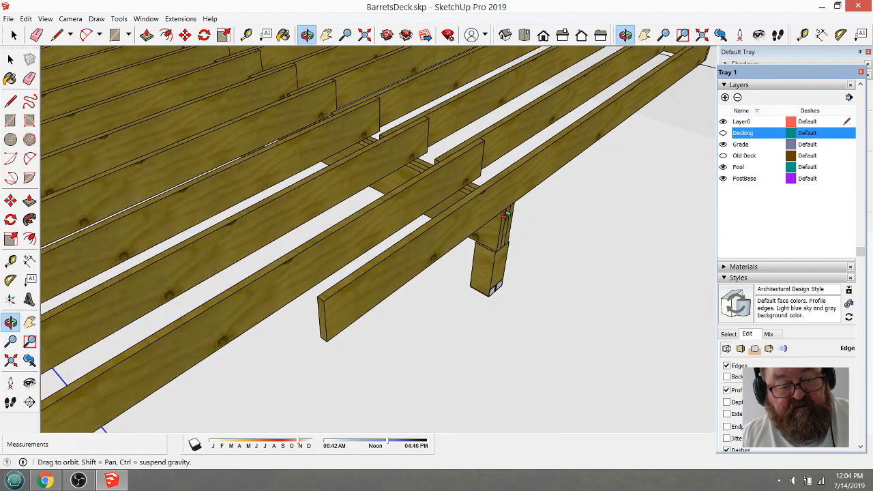
{"action": "left_click_drag", "start_coordinate": [414, 250], "coordinate": [390, 244]}
{"action": "key", "text": "space"}
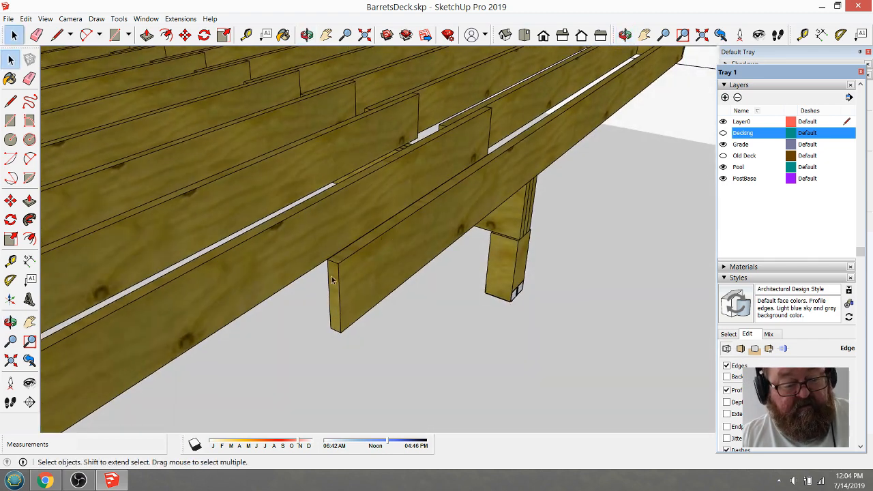
{"action": "double_click", "coordinate": [333, 280]}
{"action": "left_click", "coordinate": [333, 282]}
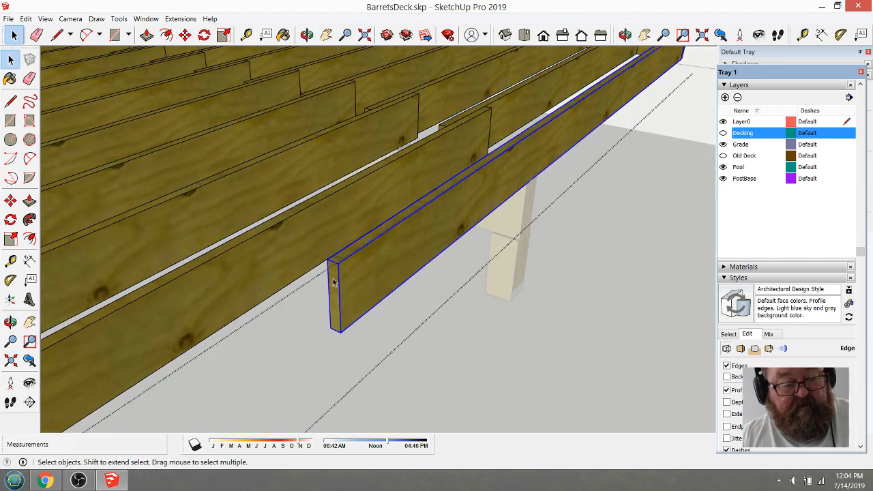
{"action": "double_click", "coordinate": [333, 282]}
{"action": "left_click", "coordinate": [147, 35]}
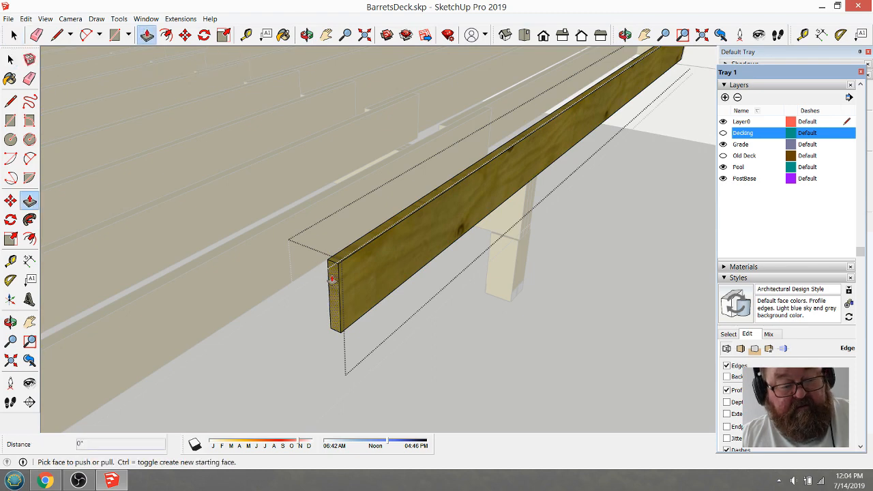
{"action": "left_click_drag", "start_coordinate": [332, 280], "coordinate": [535, 202]}
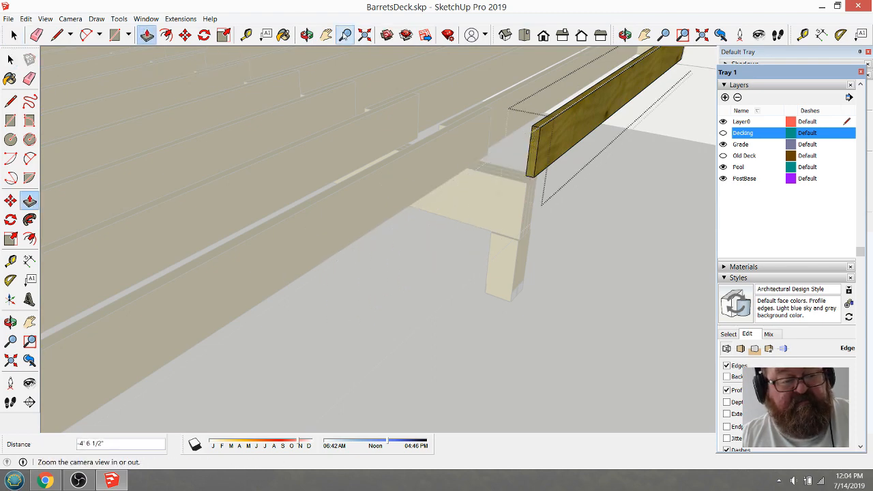
- Adjust the joist's trimmed end by 3/4" over the middle beam and finish editing the joist
{"action": "left_click", "coordinate": [306, 35]}
{"action": "left_click_drag", "start_coordinate": [517, 111], "coordinate": [523, 170]}
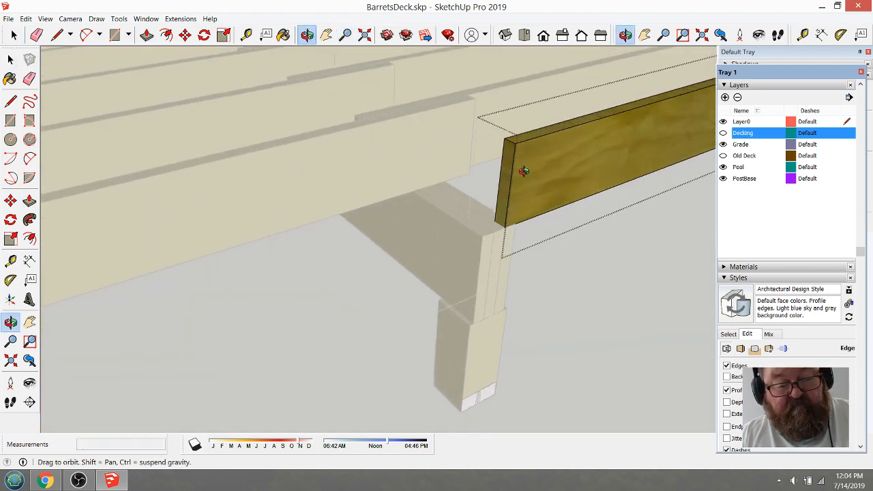
{"action": "scroll", "coordinate": [523, 171], "scroll_direction": "up", "scroll_amount": 3}
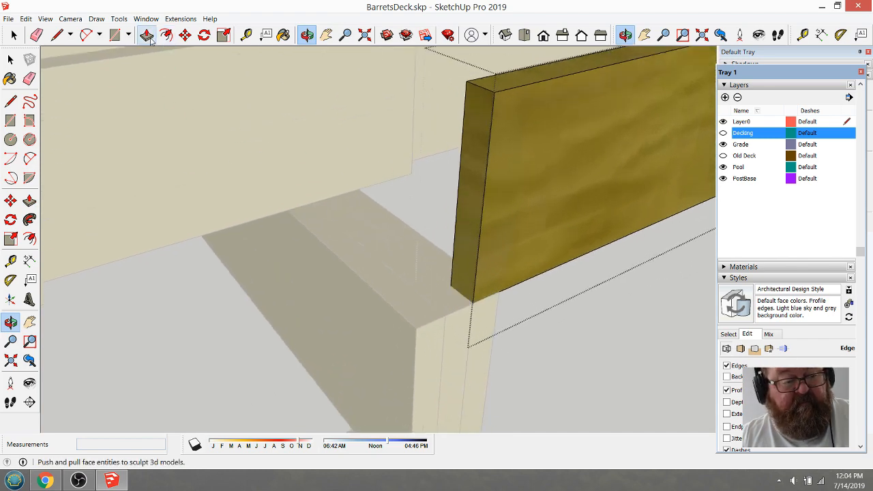
{"action": "left_click", "coordinate": [148, 36]}
{"action": "left_click_drag", "start_coordinate": [459, 234], "coordinate": [461, 311]}
{"action": "scroll", "coordinate": [498, 318], "scroll_direction": "down", "scroll_amount": 5}
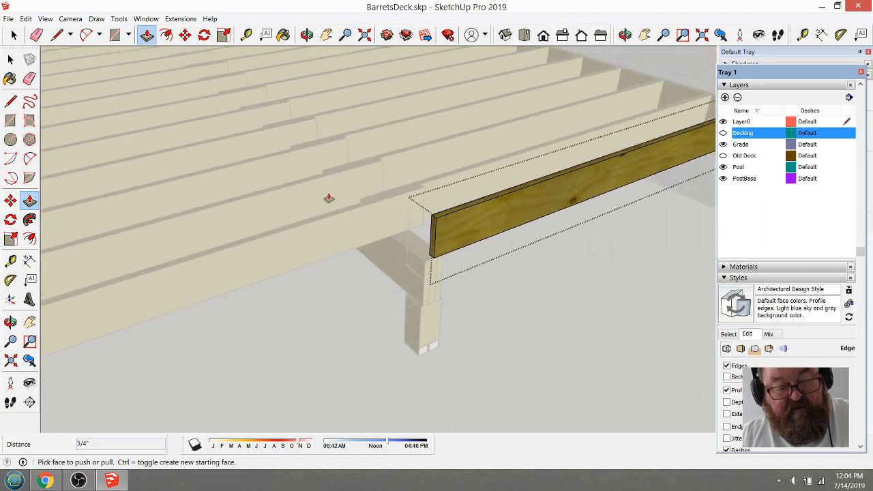
{"action": "left_click", "coordinate": [12, 36]}
{"action": "left_click", "coordinate": [545, 327]}
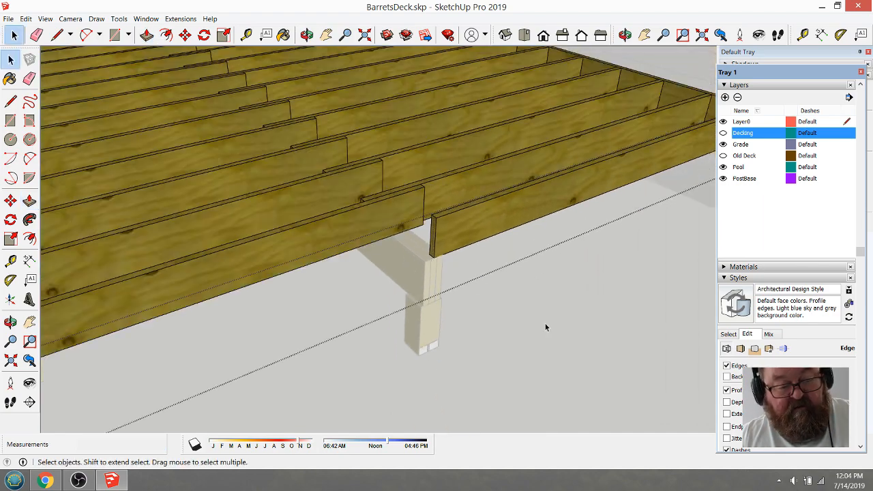
- Copy the trimmed outermost joist about 11' 1/4" along its length, past the middle beam
{"action": "left_click", "coordinate": [507, 215]}
{"action": "scroll", "coordinate": [239, 276], "scroll_direction": "down", "scroll_amount": 2}
{"action": "scroll", "coordinate": [655, 169], "scroll_direction": "up", "scroll_amount": 5}
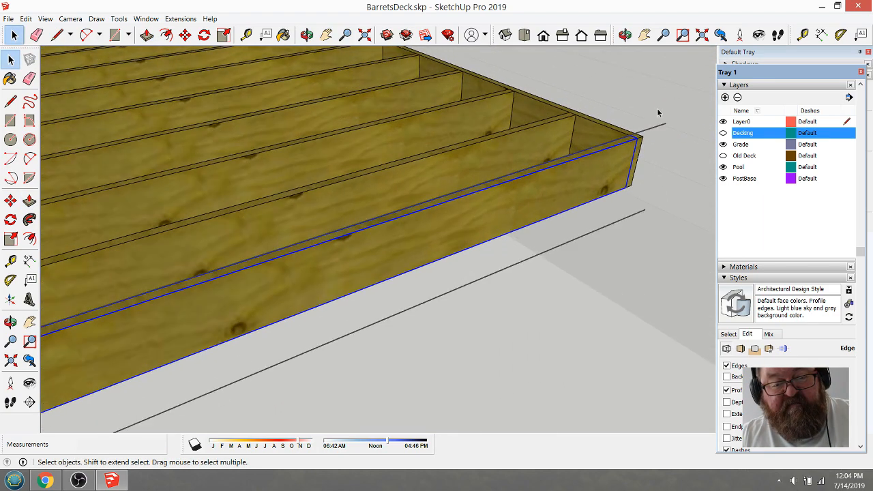
{"action": "left_click", "coordinate": [185, 35]}
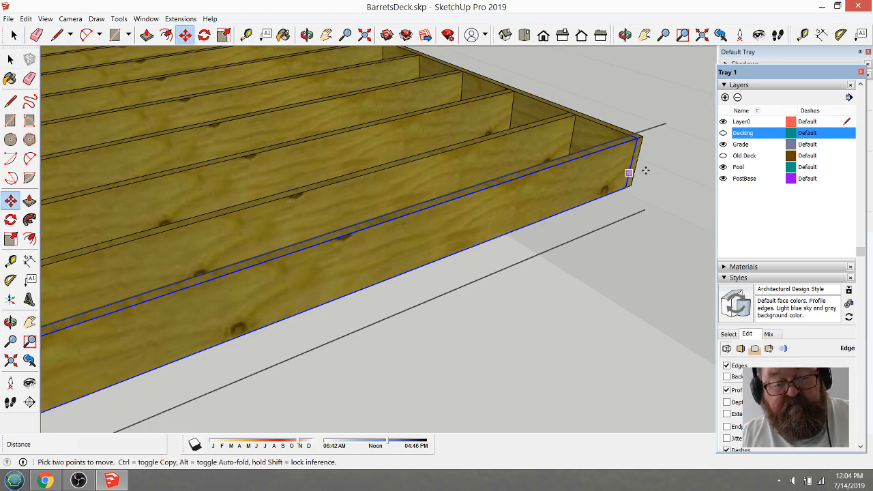
{"action": "left_click", "coordinate": [639, 138]}
{"action": "key", "text": "ctrl"}
{"action": "scroll", "coordinate": [376, 238], "scroll_direction": "down", "scroll_amount": 4}
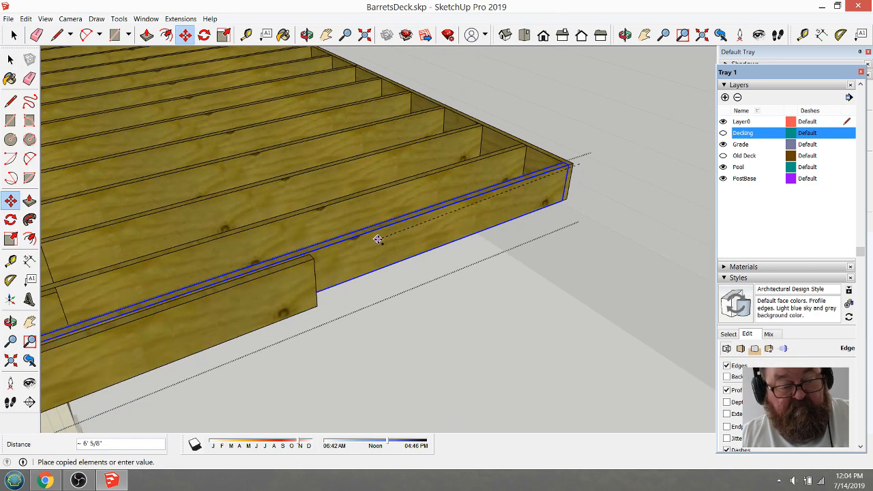
{"action": "scroll", "coordinate": [346, 271], "scroll_direction": "up", "scroll_amount": 3}
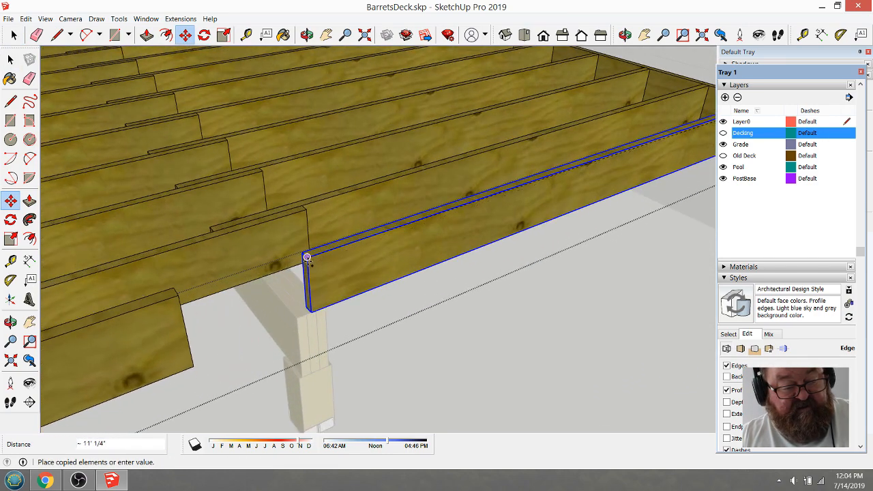
{"action": "left_click", "coordinate": [307, 258]}
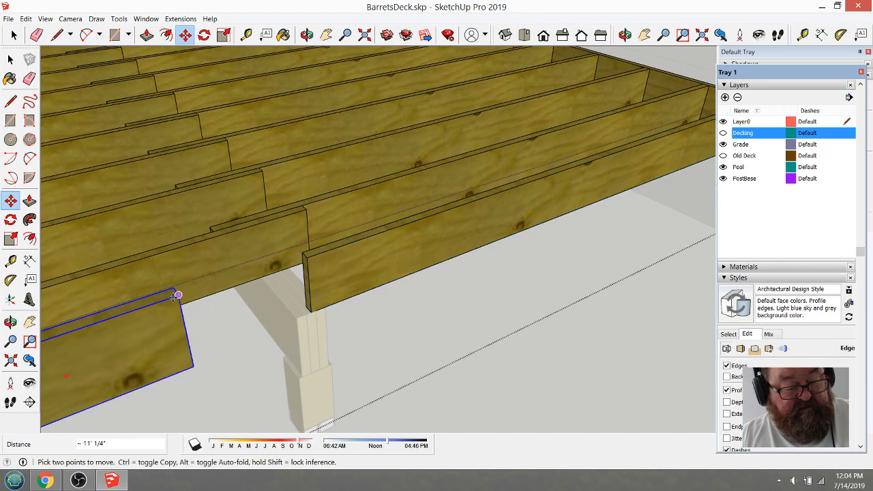
- Move the copied joist by its end corner to butt against the trimmed joist's end over the middle beam
{"action": "left_click", "coordinate": [175, 297]}
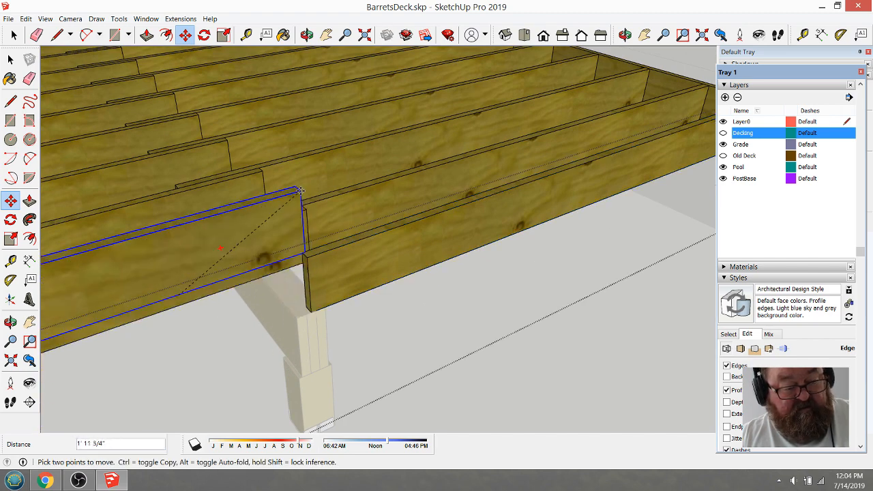
{"action": "left_click", "coordinate": [306, 256]}
{"action": "scroll", "coordinate": [501, 212], "scroll_direction": "down", "scroll_amount": 2}
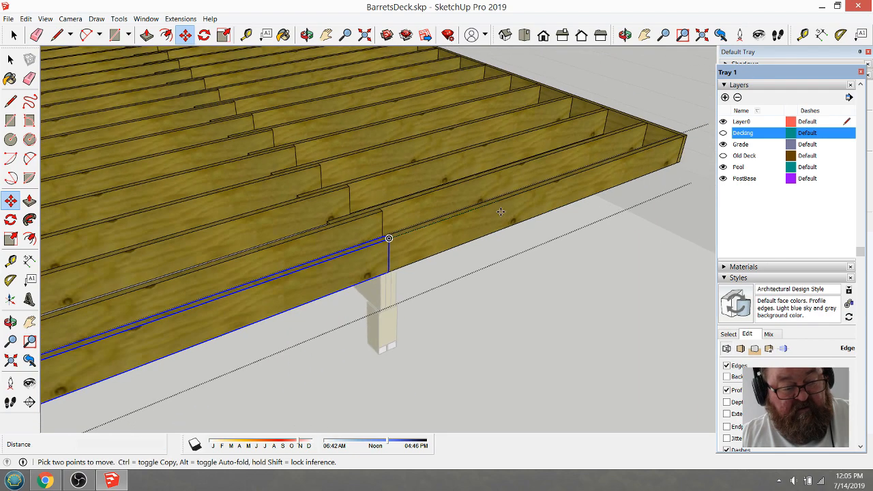
- Extend the copied joist's far end to meet the rim joist at the deck corner, and finish editing it
{"action": "scroll", "coordinate": [501, 212], "scroll_direction": "down", "scroll_amount": 3}
{"action": "scroll", "coordinate": [266, 288], "scroll_direction": "up", "scroll_amount": 4}
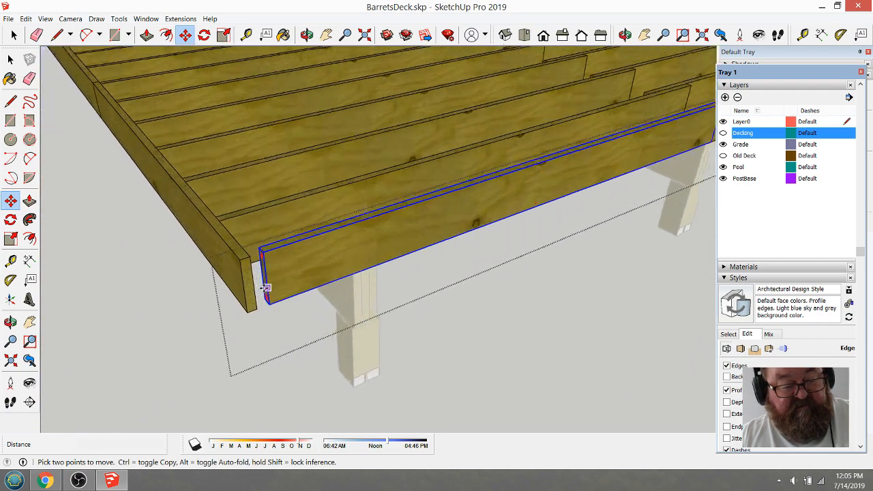
{"action": "scroll", "coordinate": [266, 288], "scroll_direction": "up", "scroll_amount": 2}
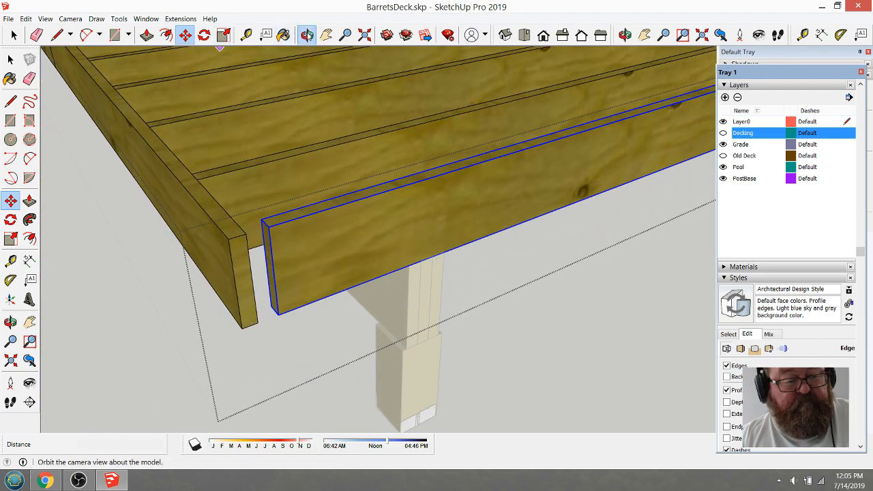
{"action": "left_click", "coordinate": [307, 35]}
{"action": "left_click_drag", "start_coordinate": [322, 170], "coordinate": [363, 189]}
{"action": "left_click", "coordinate": [13, 35]}
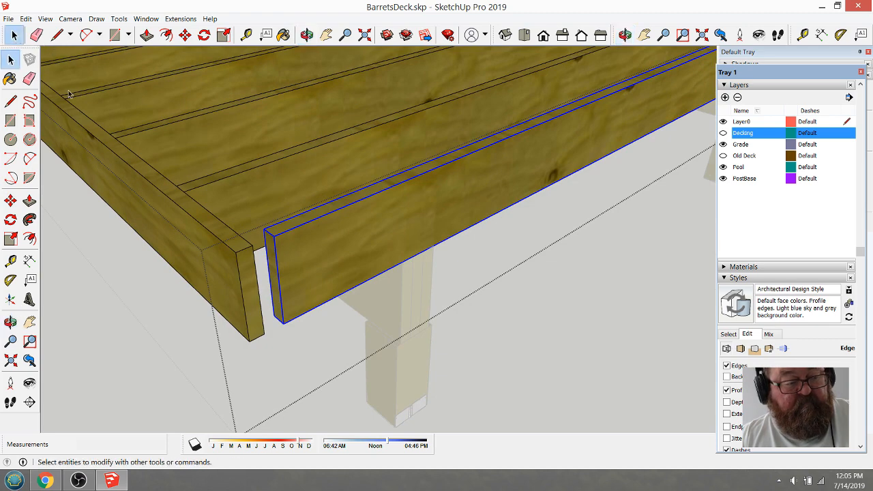
{"action": "double_click", "coordinate": [278, 270]}
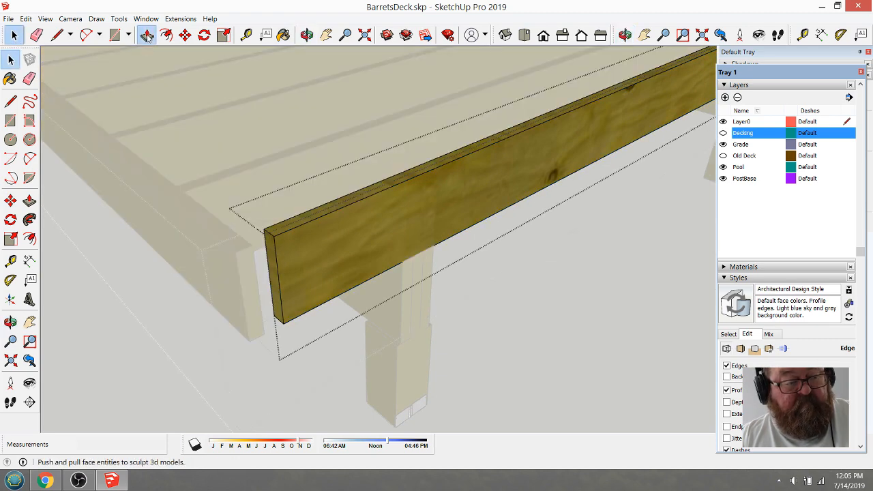
{"action": "left_click", "coordinate": [147, 35]}
{"action": "left_click_drag", "start_coordinate": [269, 259], "coordinate": [252, 254]}
{"action": "left_click", "coordinate": [14, 35]}
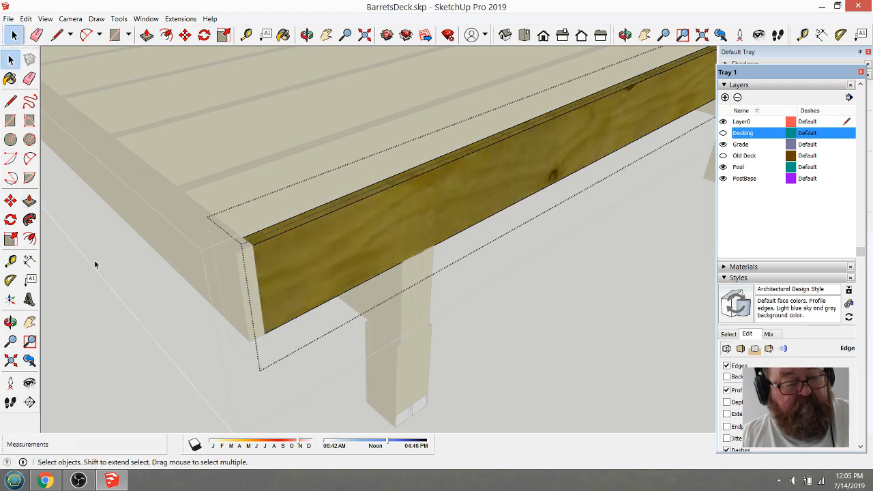
{"action": "left_click", "coordinate": [326, 335]}
- Inspect the whole deck frame in SketchUp, especially where the rim joist and outer beam run up to the pool
{"action": "scroll", "coordinate": [325, 335], "scroll_direction": "down", "scroll_amount": 6}
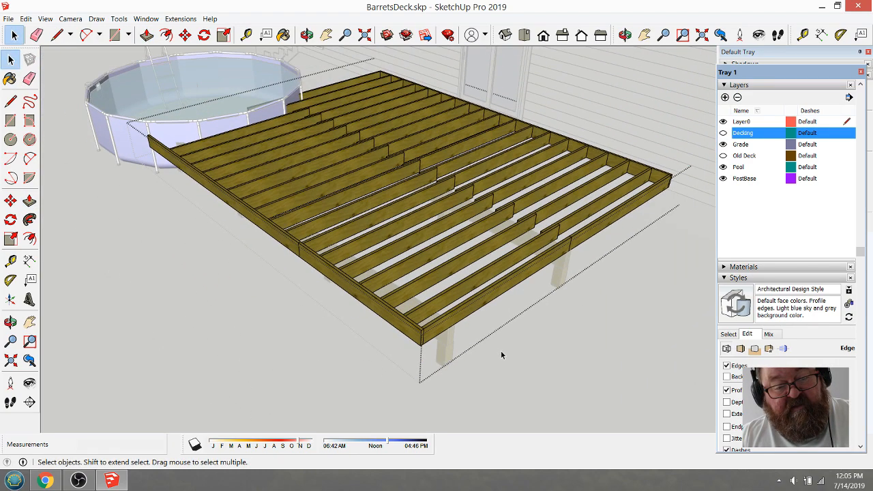
{"action": "middle_click_drag", "start_coordinate": [501, 350], "coordinate": [223, 220]}
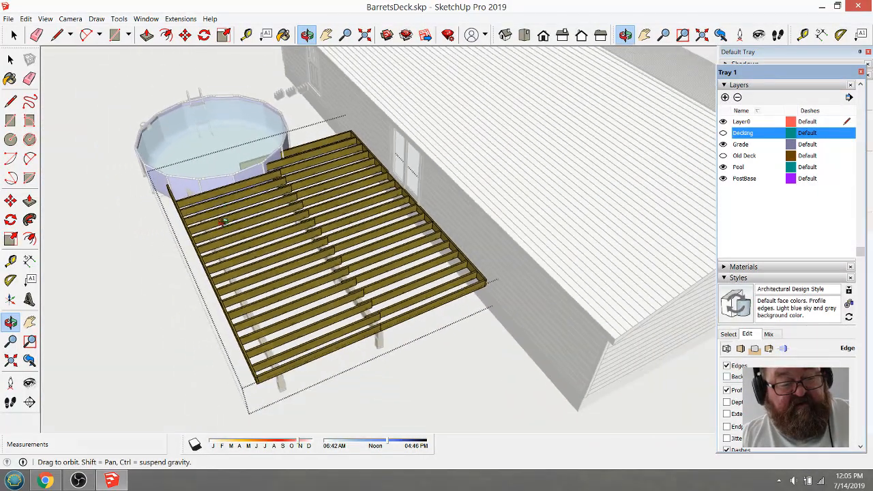
{"action": "middle_click_drag", "start_coordinate": [275, 261], "coordinate": [513, 259]}
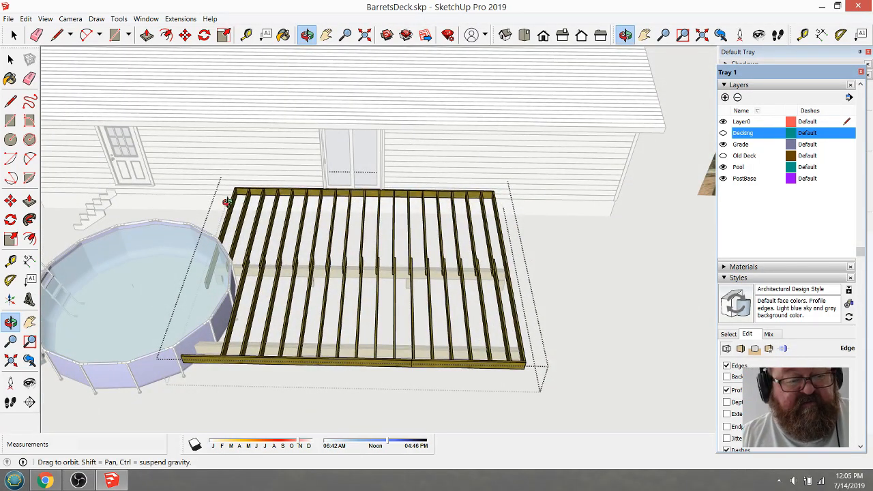
{"action": "middle_click_drag", "start_coordinate": [339, 228], "coordinate": [363, 263]}
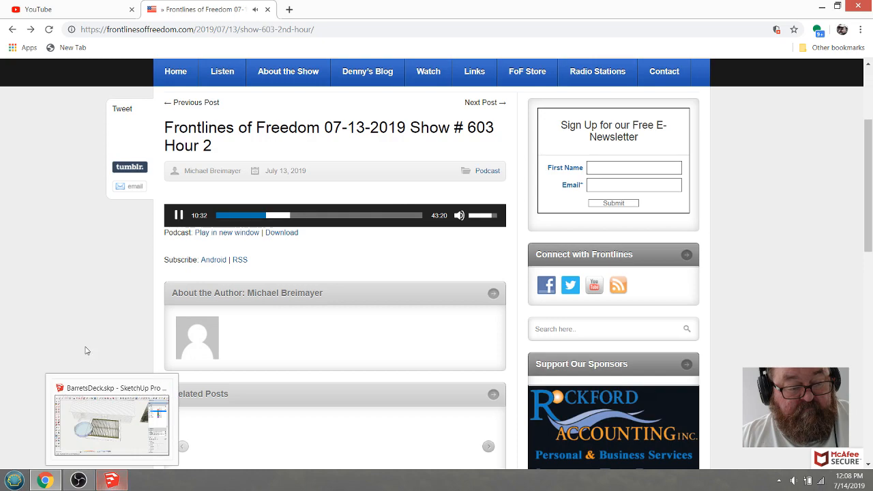
{"action": "left_click", "coordinate": [109, 481]}
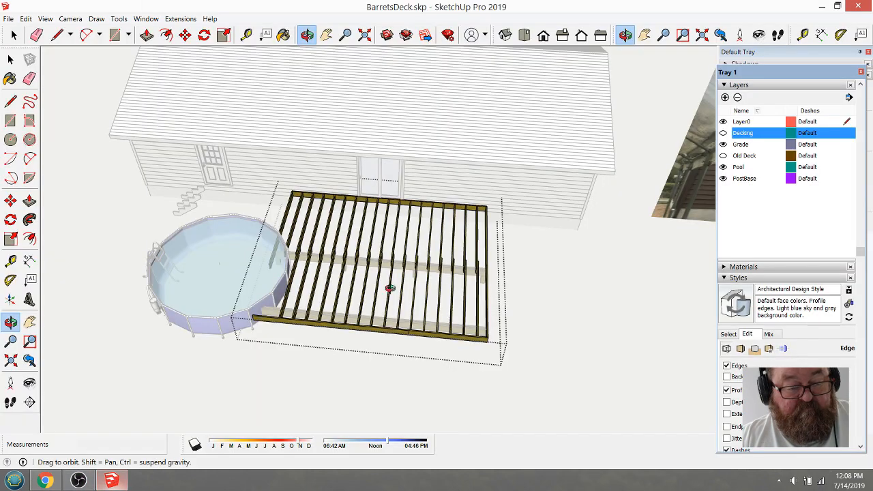
{"action": "left_click_drag", "start_coordinate": [374, 283], "coordinate": [410, 285]}
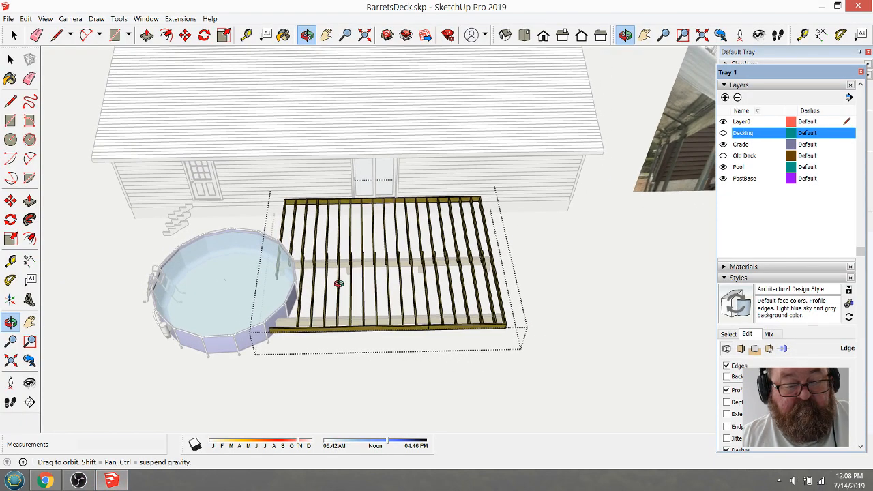
{"action": "scroll", "coordinate": [339, 283], "scroll_direction": "up", "scroll_amount": 5}
{"action": "left_click_drag", "start_coordinate": [317, 292], "coordinate": [410, 236]}
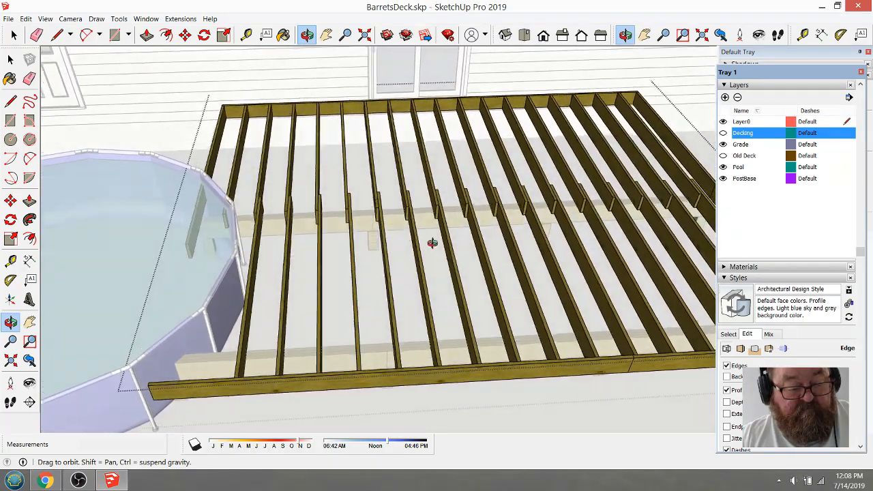
{"action": "scroll", "coordinate": [433, 243], "scroll_direction": "down", "scroll_amount": 3}
{"action": "scroll", "coordinate": [205, 362], "scroll_direction": "up", "scroll_amount": 8}
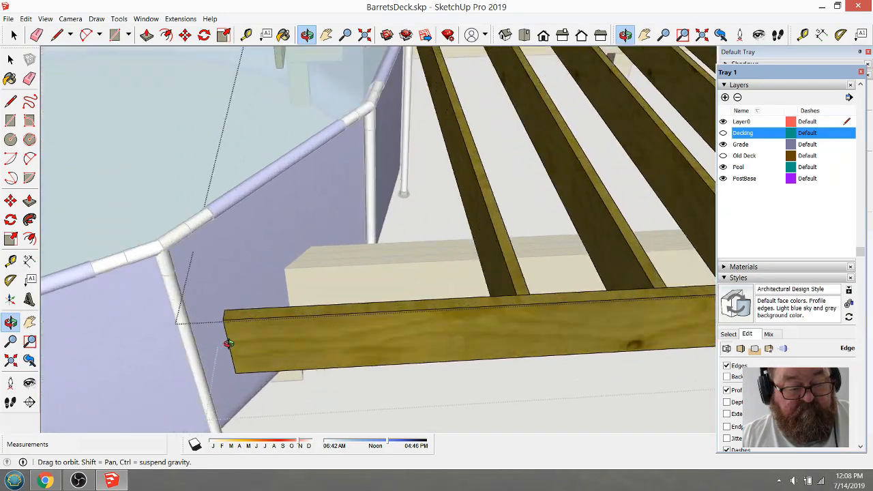
{"action": "left_click_drag", "start_coordinate": [229, 343], "coordinate": [339, 368]}
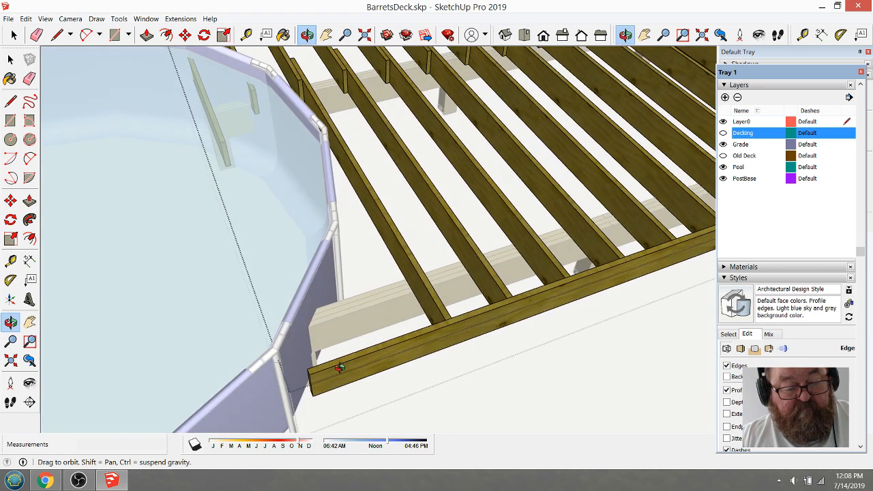
- Open the outer beam for editing and place a guide line across its pool end, parallel to the last joist's edge
{"action": "key", "text": "space"}
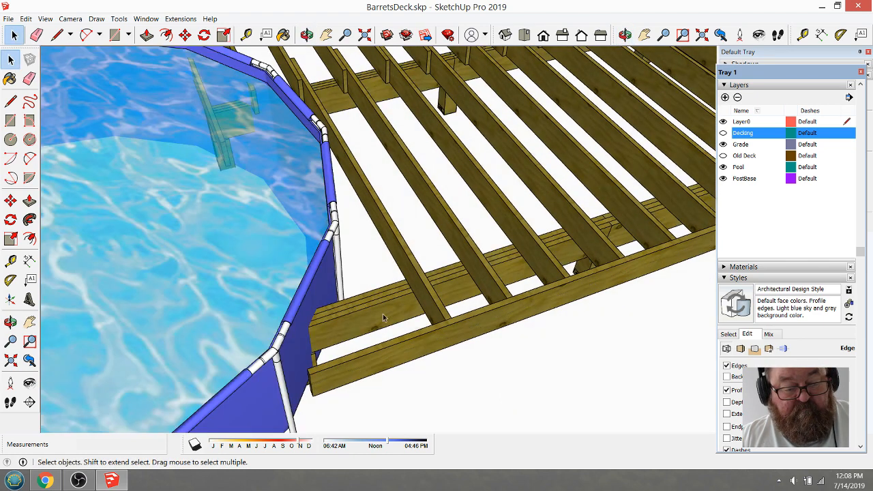
{"action": "left_click", "coordinate": [374, 307]}
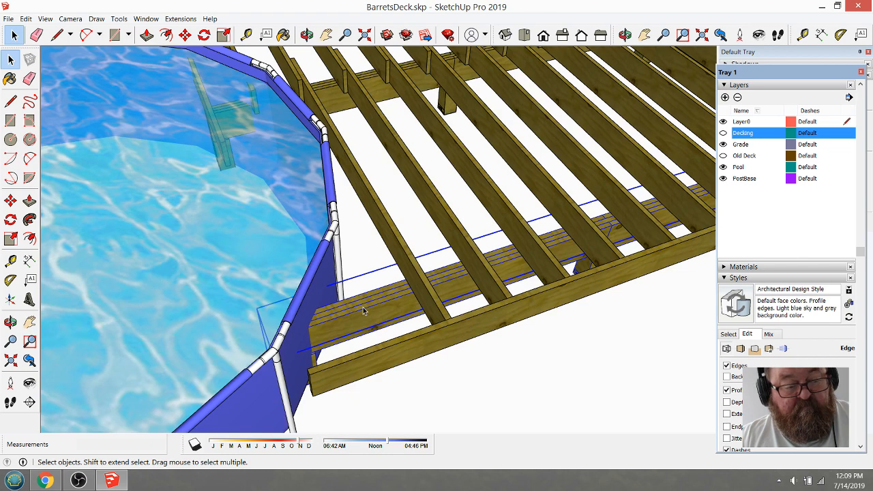
{"action": "double_click", "coordinate": [326, 330]}
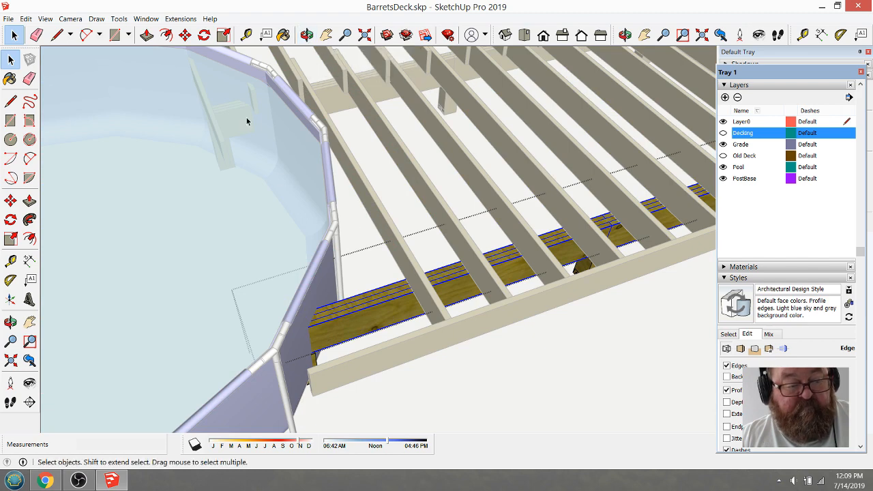
{"action": "left_click", "coordinate": [246, 35]}
{"action": "scroll", "coordinate": [333, 315], "scroll_direction": "up", "scroll_amount": 4}
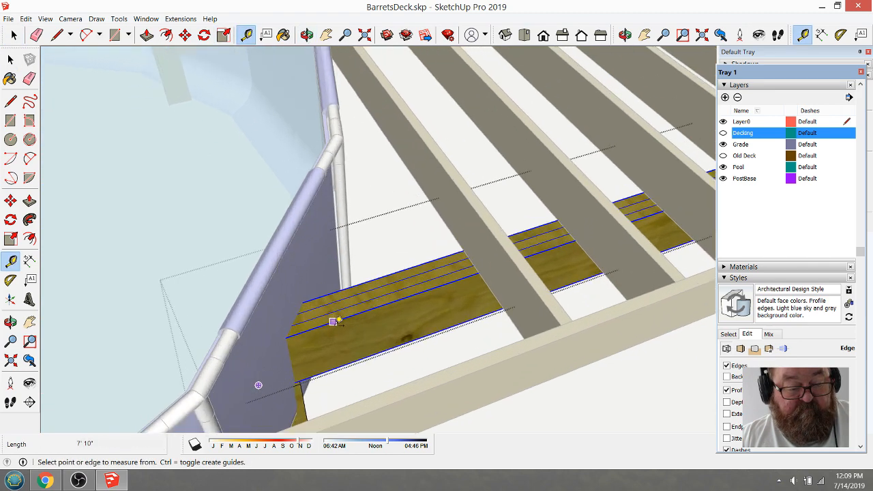
{"action": "scroll", "coordinate": [333, 322], "scroll_direction": "up", "scroll_amount": 2}
{"action": "left_click", "coordinate": [498, 243]}
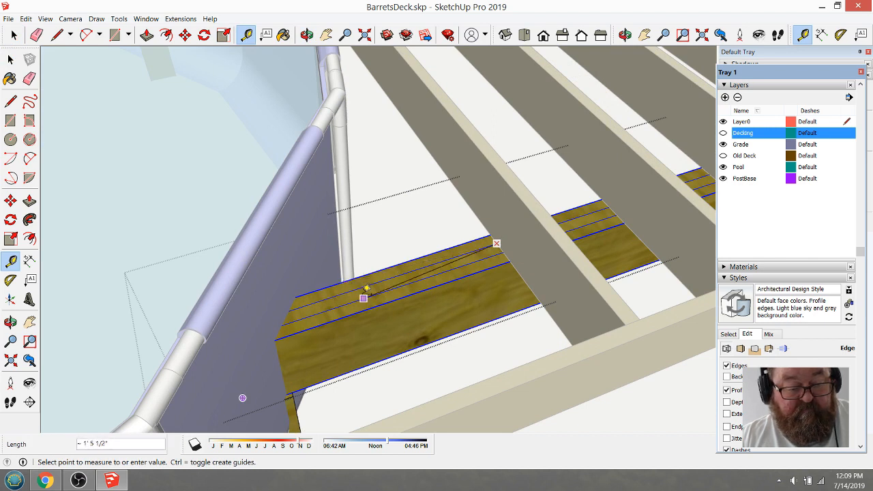
{"action": "left_click", "coordinate": [363, 298]}
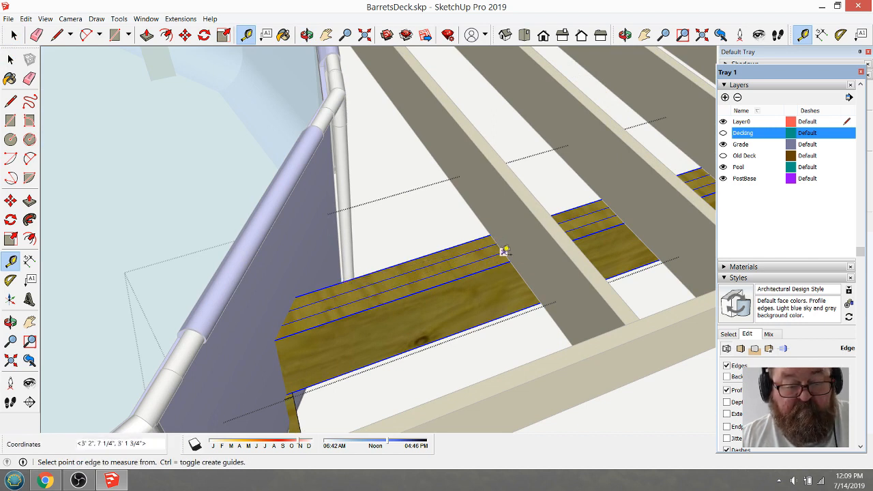
{"action": "left_click", "coordinate": [532, 212]}
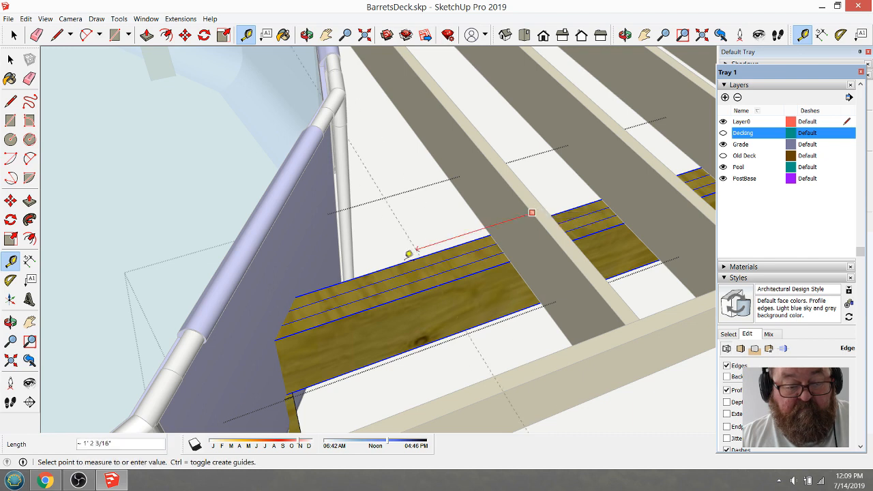
{"action": "left_click", "coordinate": [312, 289]}
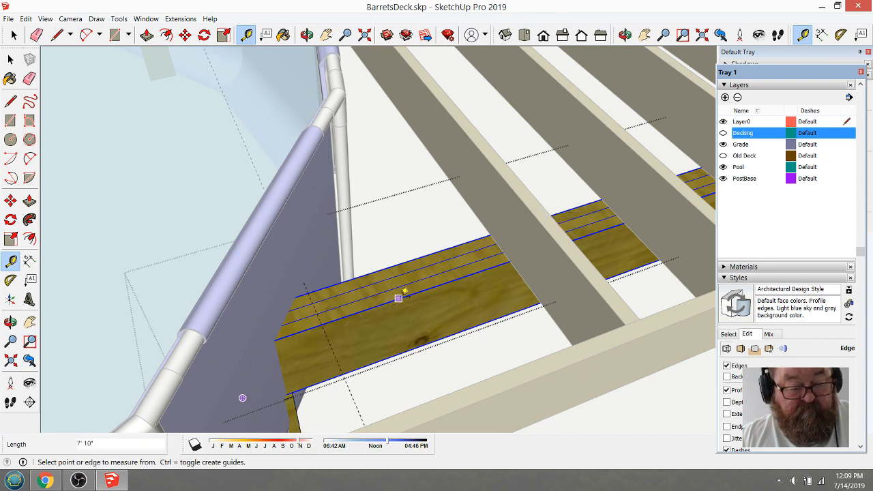
- Hide the Pool layer to expose the outer beam's end and the post under it
{"action": "scroll", "coordinate": [411, 299], "scroll_direction": "down", "scroll_amount": 3}
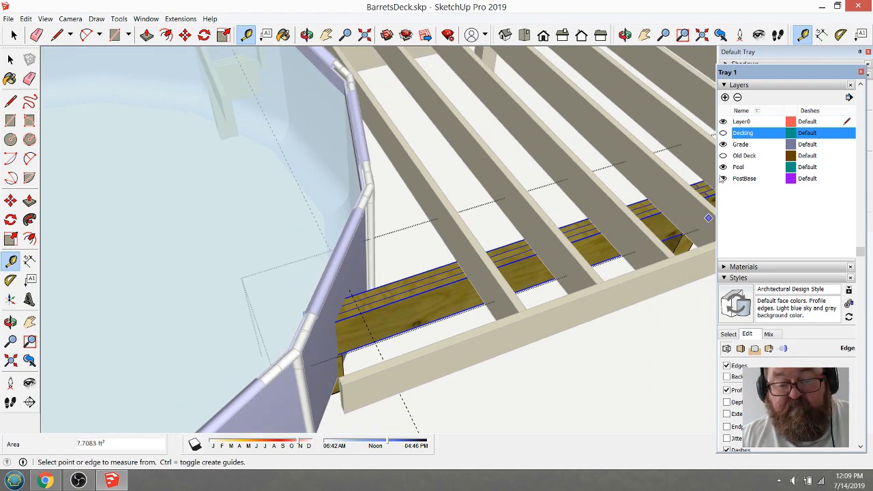
{"action": "left_click", "coordinate": [723, 167]}
{"action": "left_click", "coordinate": [307, 35]}
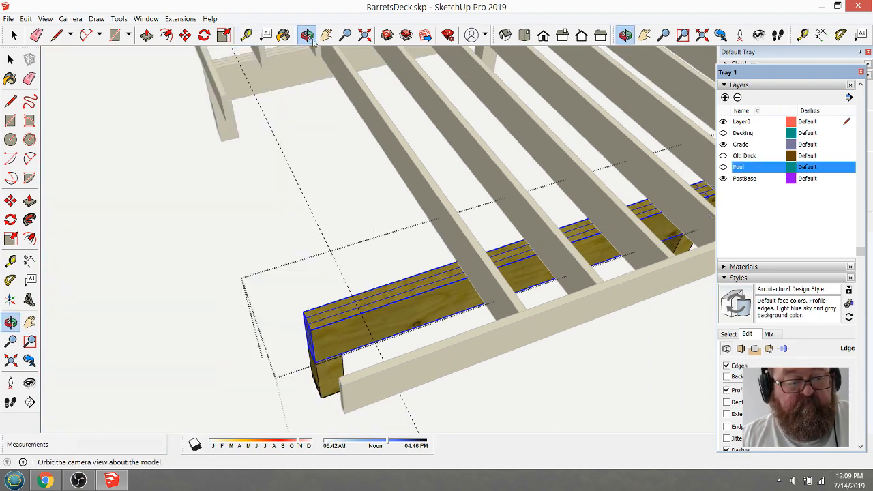
{"action": "left_click_drag", "start_coordinate": [350, 270], "coordinate": [532, 238]}
{"action": "scroll", "coordinate": [453, 318], "scroll_direction": "up", "scroll_amount": 2}
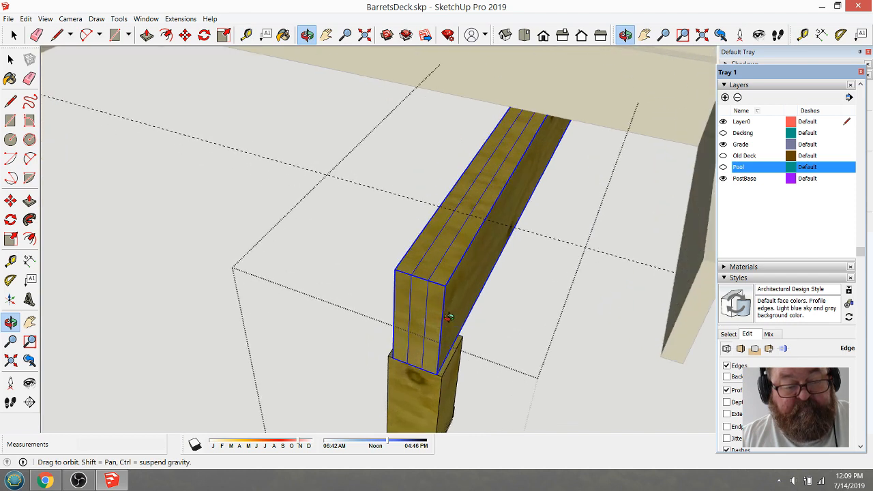
- Open the beam's rim-side ply and push its end face back to the guide line with Push/Pull
{"action": "left_click", "coordinate": [13, 35]}
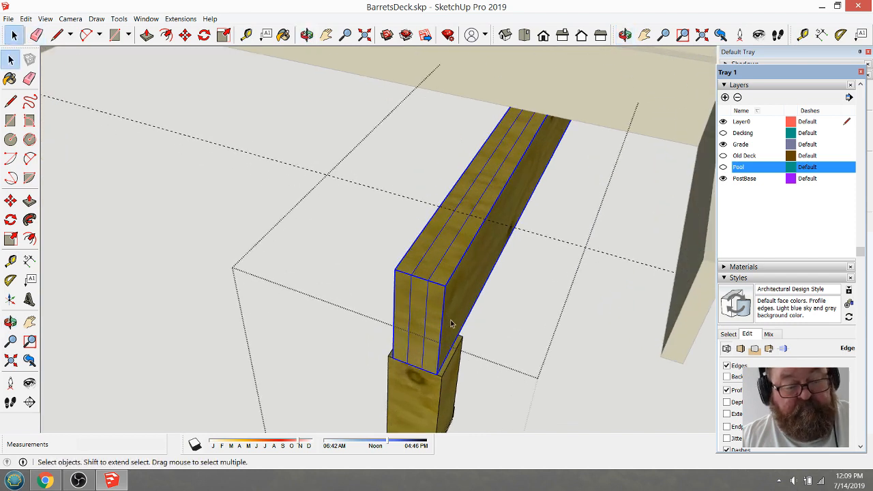
{"action": "double_click", "coordinate": [428, 305]}
{"action": "left_click", "coordinate": [428, 304]}
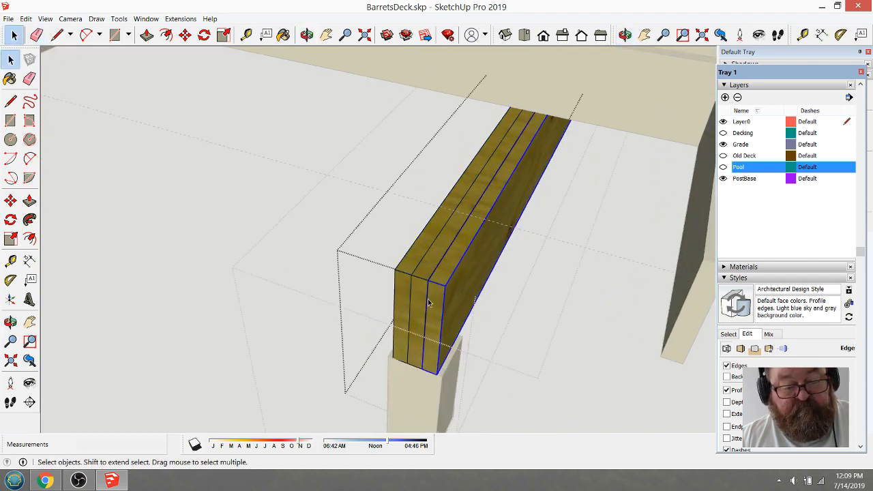
{"action": "triple_click", "coordinate": [435, 303]}
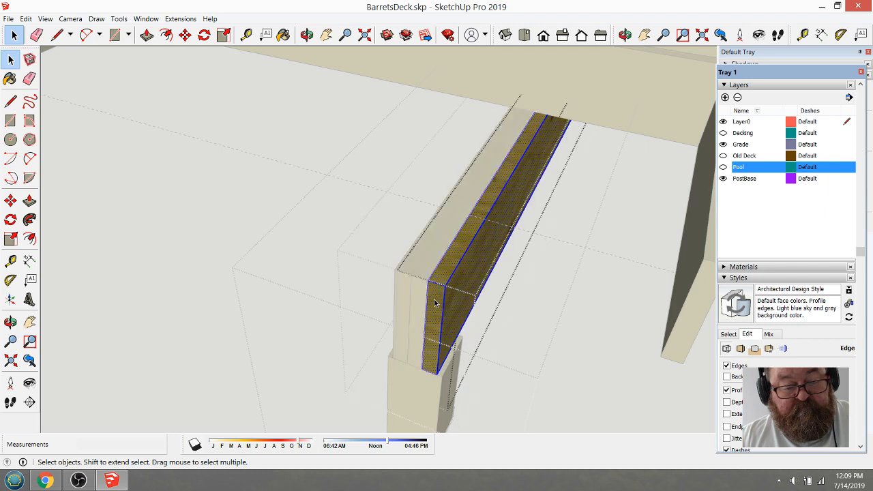
{"action": "left_click", "coordinate": [435, 300]}
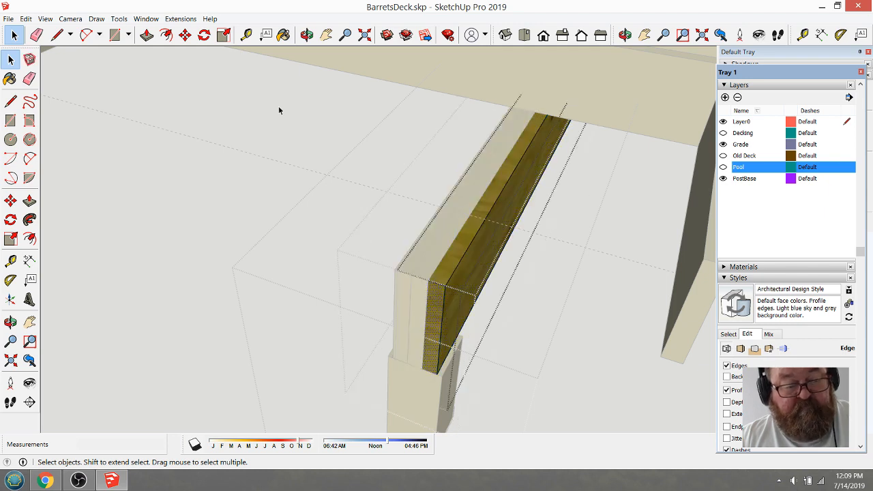
{"action": "left_click", "coordinate": [147, 35]}
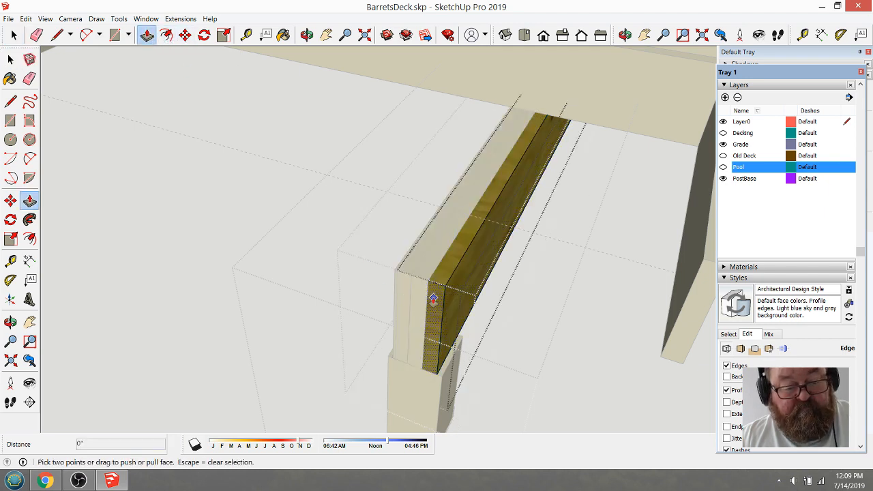
{"action": "left_click_drag", "start_coordinate": [433, 298], "coordinate": [471, 217]}
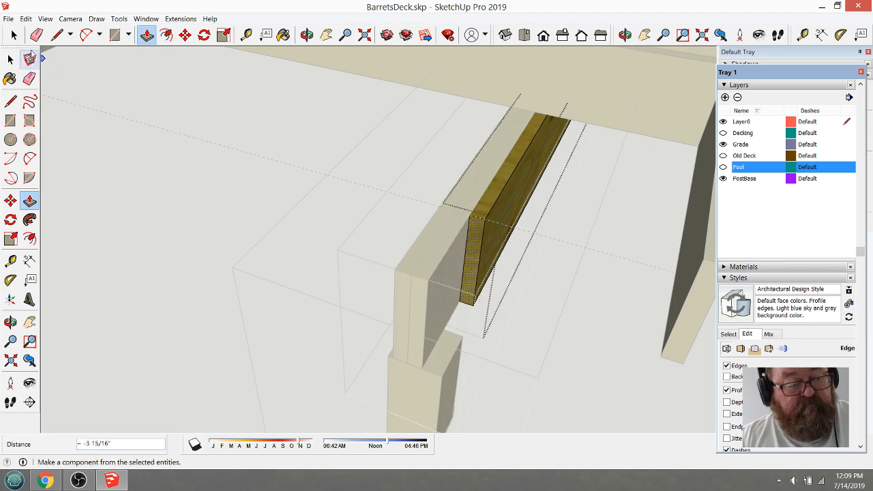
- Push the middle ply's end face back about 9 15/16", in line with the shortened rim-side ply
{"action": "left_click", "coordinate": [10, 60]}
{"action": "key", "text": "ctrl+z"}
{"action": "double_click", "coordinate": [421, 300]}
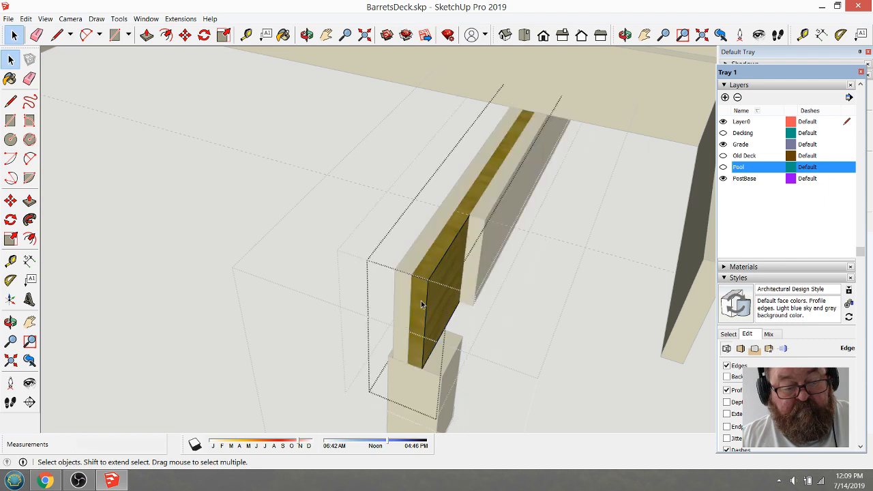
{"action": "left_click", "coordinate": [147, 35]}
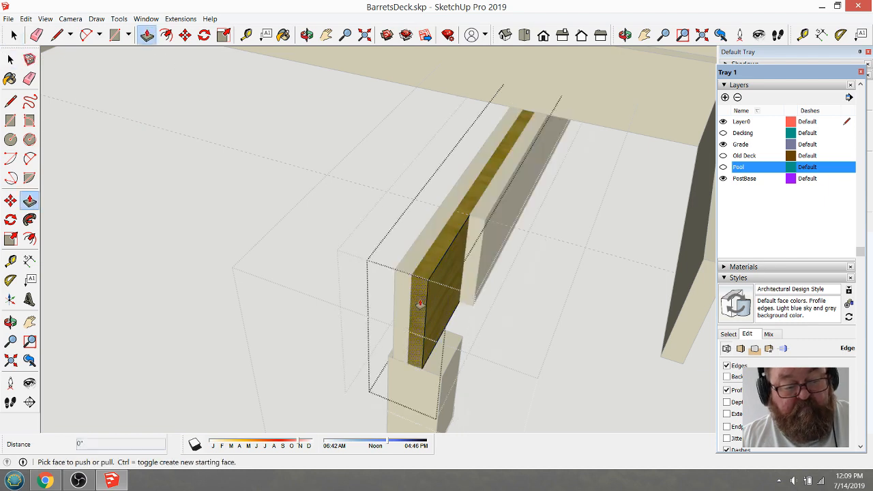
{"action": "left_click_drag", "start_coordinate": [421, 303], "coordinate": [474, 227]}
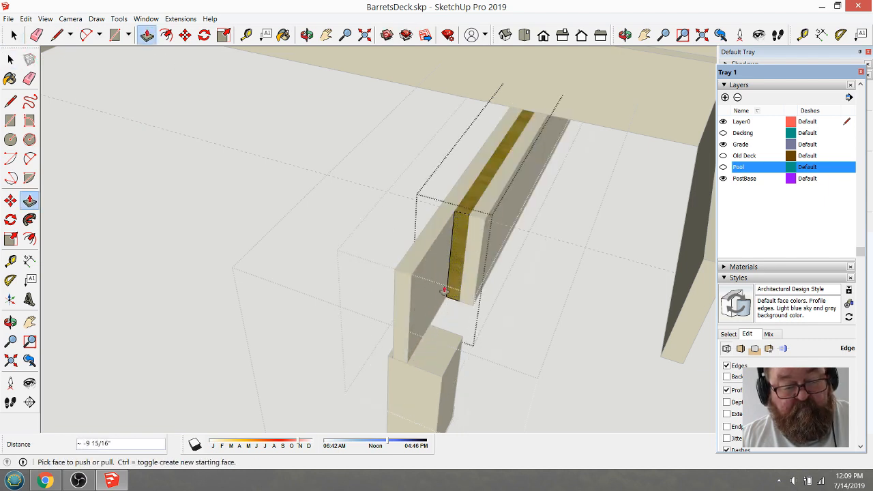
- Push the middle ply's end face back a further 13/16"
{"action": "left_click", "coordinate": [246, 35]}
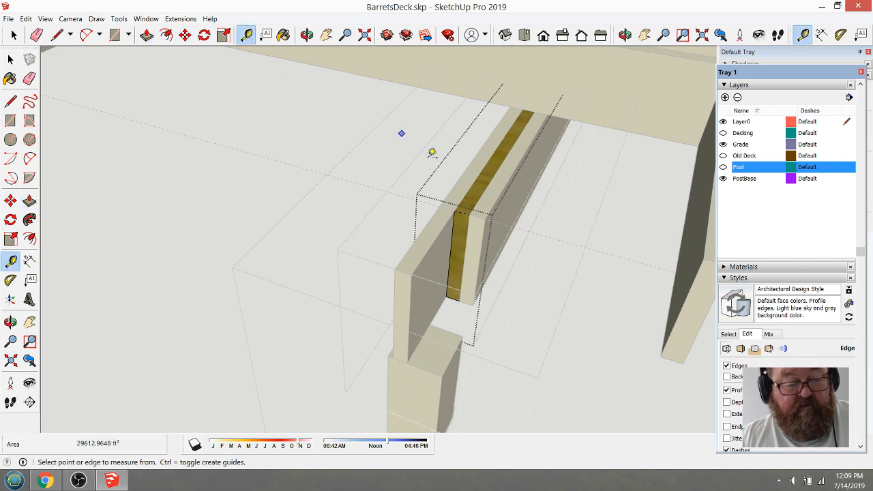
{"action": "left_click", "coordinate": [463, 212]}
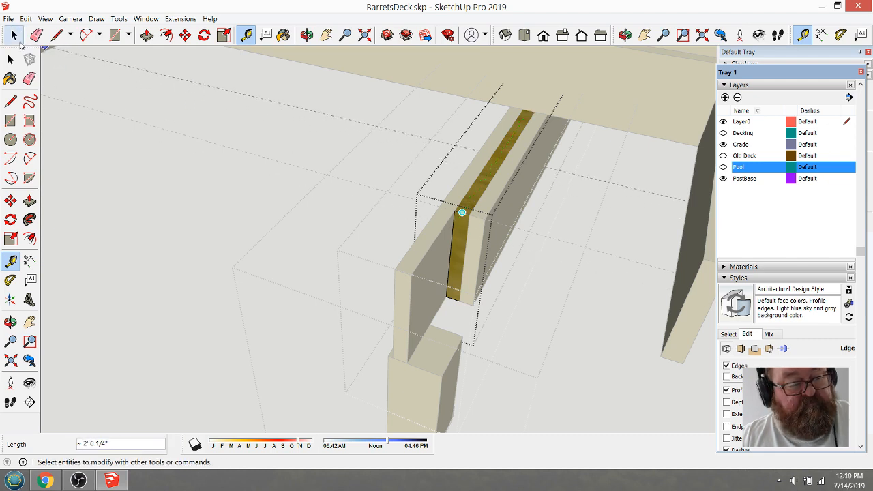
{"action": "left_click", "coordinate": [146, 35]}
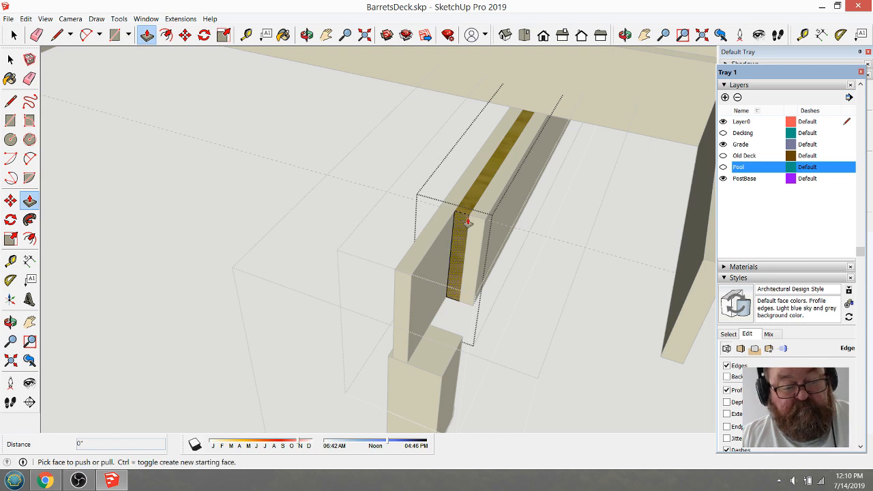
{"action": "left_click_drag", "start_coordinate": [460, 224], "coordinate": [464, 225]}
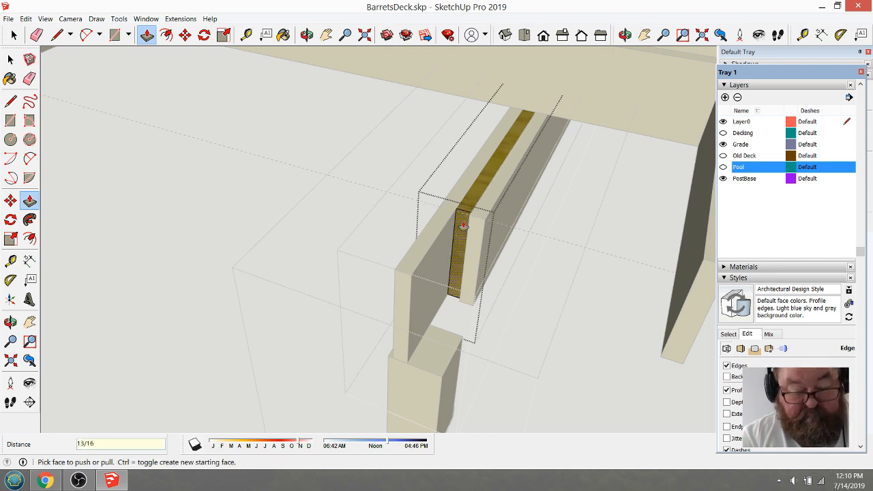
{"action": "left_click", "coordinate": [463, 225]}
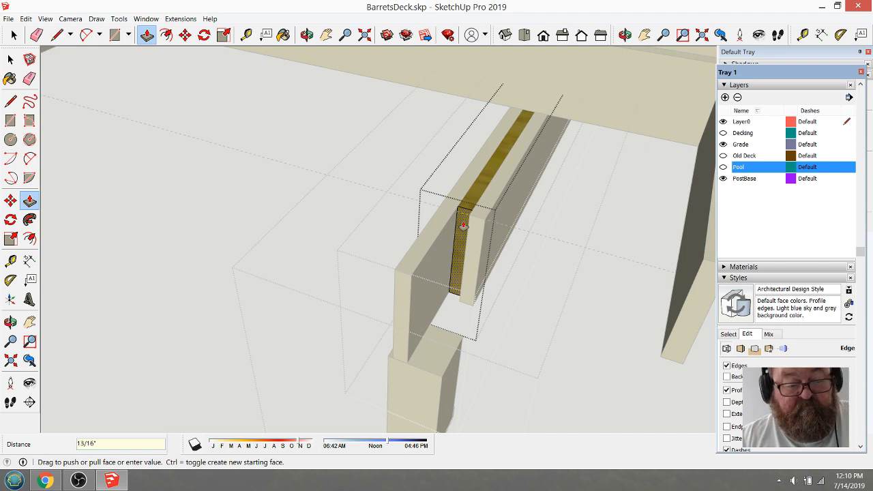
- Push the rim-side ply's end face back another 13/16" so it sits flush with the middle ply
{"action": "left_click", "coordinate": [13, 35]}
{"action": "left_click", "coordinate": [533, 276]}
{"action": "double_click", "coordinate": [477, 234]}
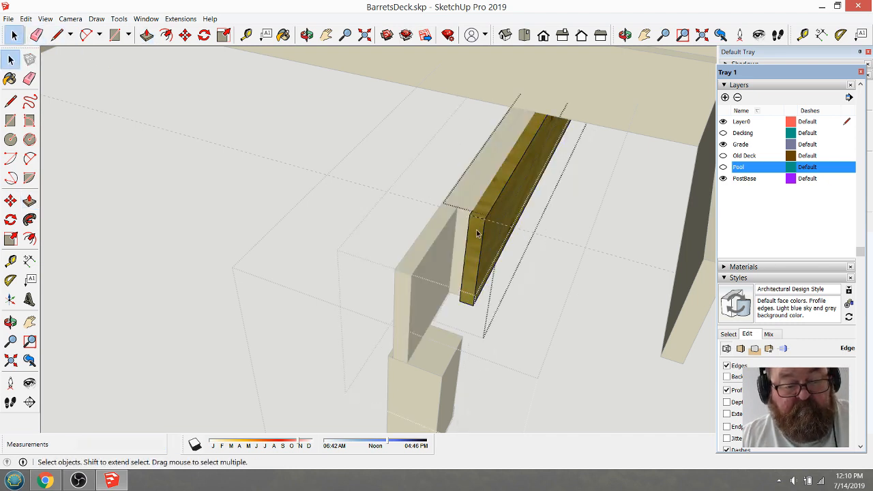
{"action": "left_click", "coordinate": [147, 36]}
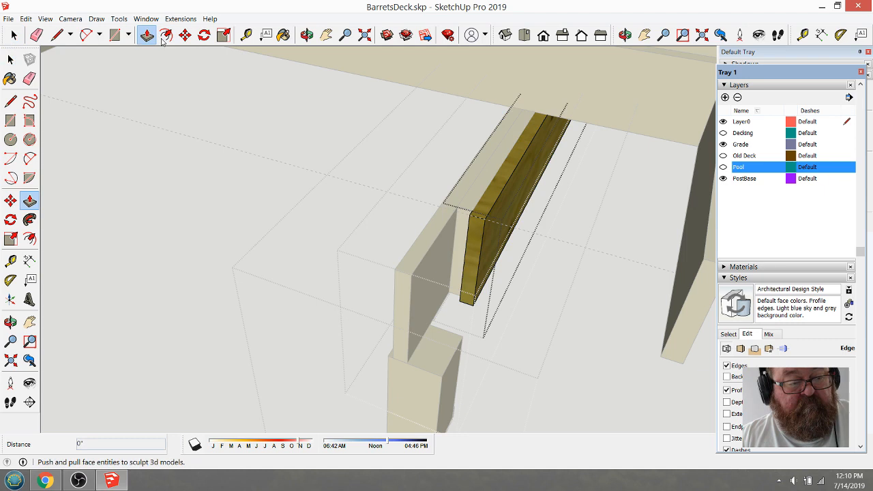
{"action": "left_click", "coordinate": [470, 232]}
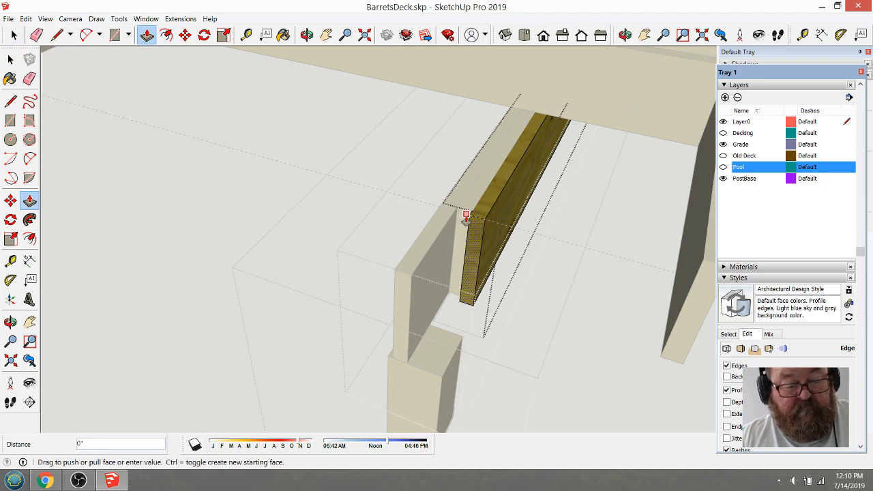
{"action": "left_click", "coordinate": [464, 222]}
- Push the third ply's end face back about 10 3/4" flush with the other two, and finish editing the plies
{"action": "left_click", "coordinate": [15, 35]}
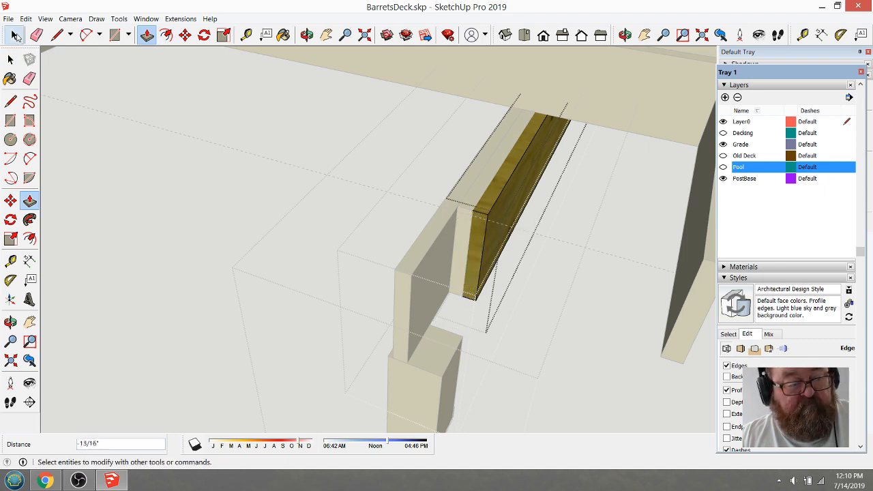
{"action": "left_click", "coordinate": [398, 288]}
{"action": "double_click", "coordinate": [400, 289]}
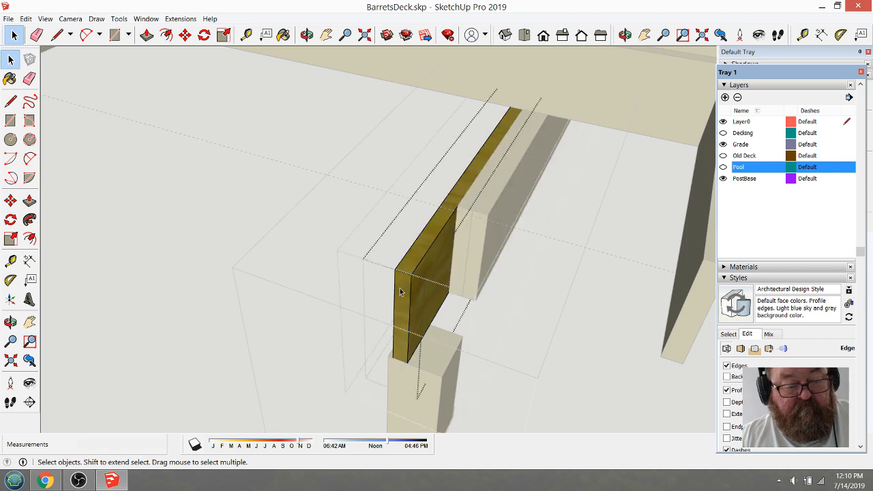
{"action": "left_click", "coordinate": [146, 35]}
{"action": "left_click", "coordinate": [405, 287]}
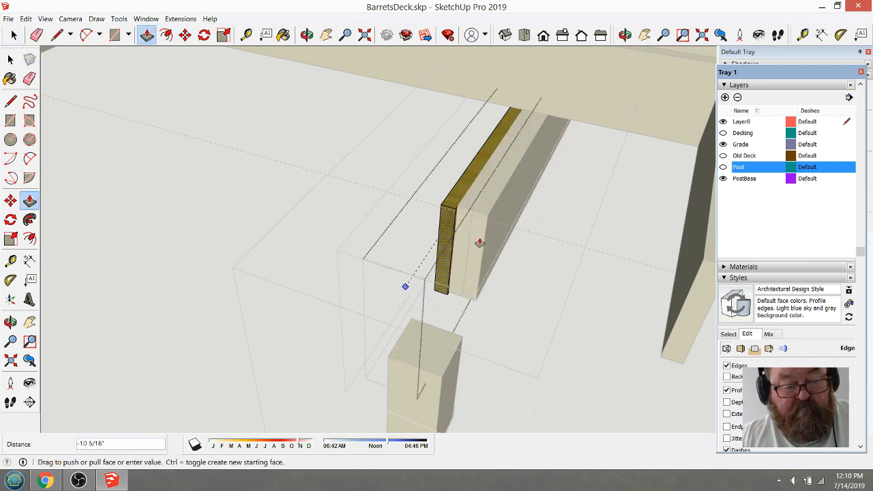
{"action": "left_click", "coordinate": [405, 286]}
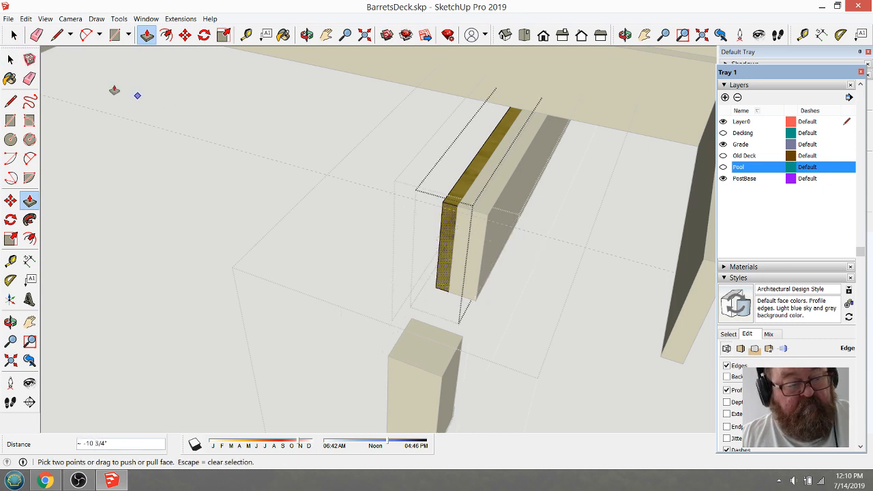
{"action": "left_click", "coordinate": [13, 35]}
{"action": "scroll", "coordinate": [402, 249], "scroll_direction": "down", "scroll_amount": 3}
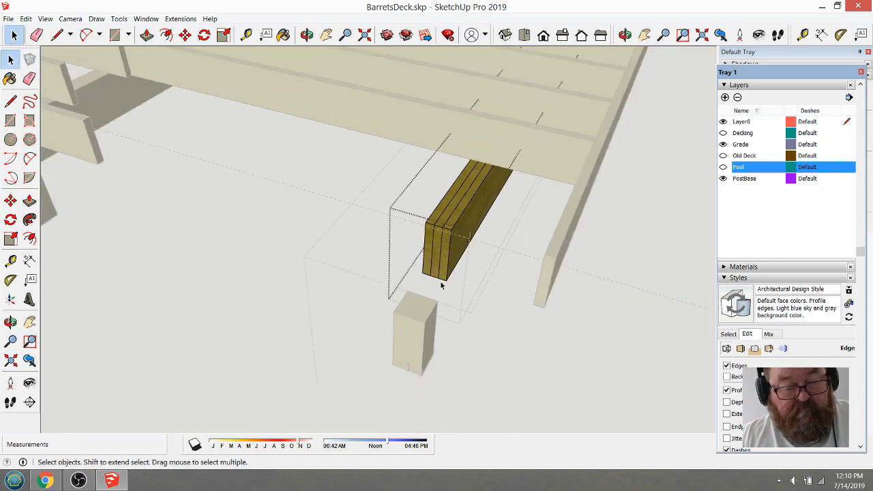
{"action": "left_click", "coordinate": [496, 249]}
- Group the outer beam's end post together with its post base
{"action": "left_click", "coordinate": [403, 338]}
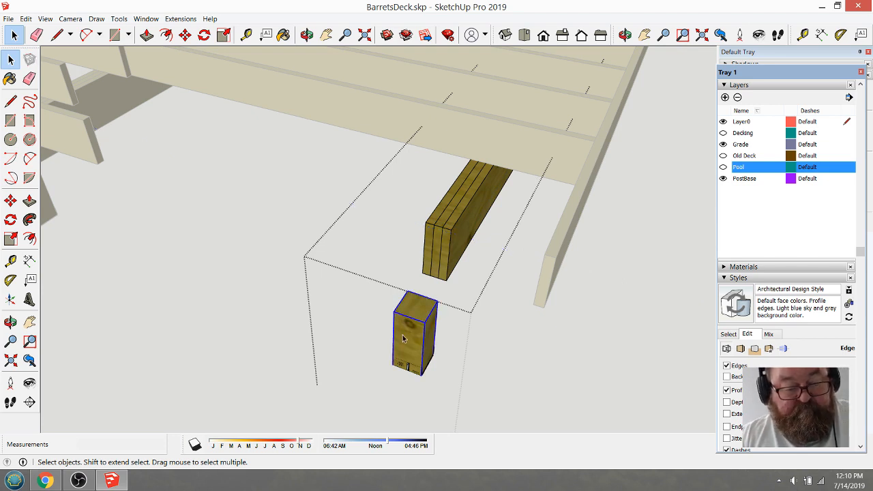
{"action": "left_click_drag", "start_coordinate": [303, 280], "coordinate": [599, 411]}
{"action": "left_click_drag", "start_coordinate": [263, 212], "coordinate": [564, 431]}
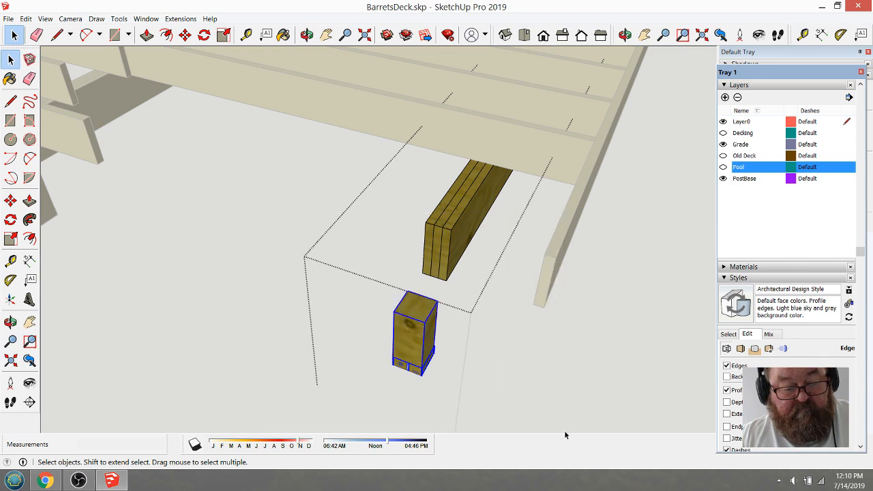
{"action": "right_click", "coordinate": [413, 326]}
{"action": "left_click", "coordinate": [444, 237]}
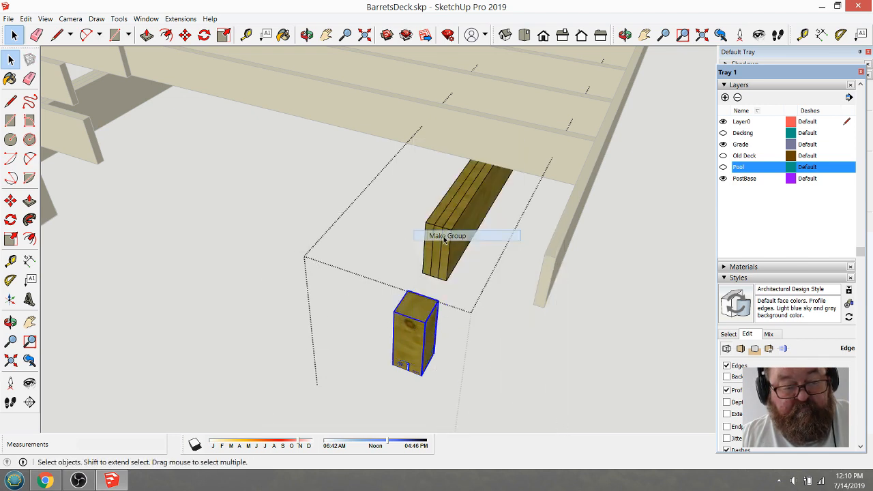
- Move the end post group about 10 3/4" so it sits under the outer beam's shortened end
{"action": "left_click", "coordinate": [185, 35]}
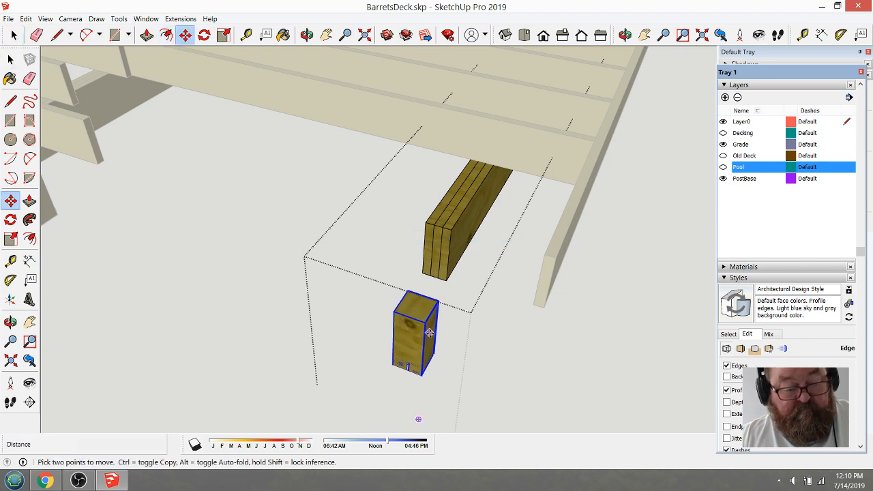
{"action": "left_click", "coordinate": [411, 318]}
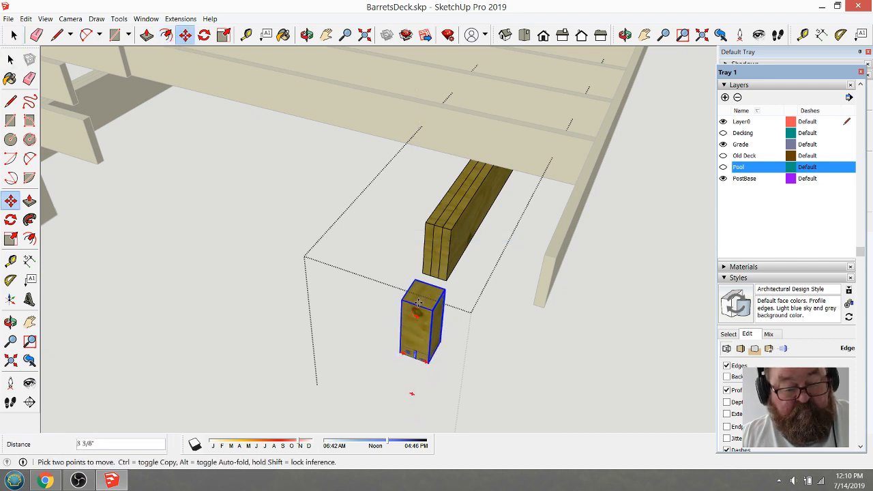
{"action": "left_click", "coordinate": [437, 278]}
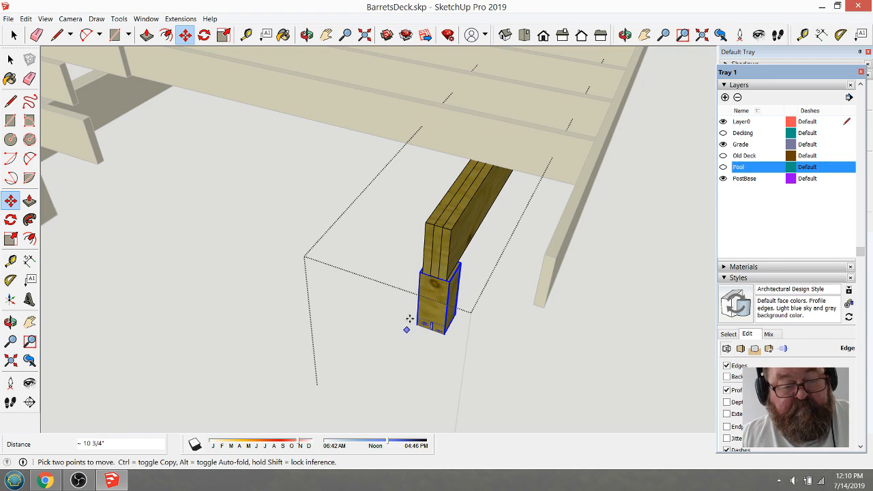
- Show the Pool layer and examine how both beam ends and the nearby joists sit relative to the pool wall
{"action": "left_click", "coordinate": [306, 35]}
{"action": "left_click_drag", "start_coordinate": [483, 228], "coordinate": [411, 357]}
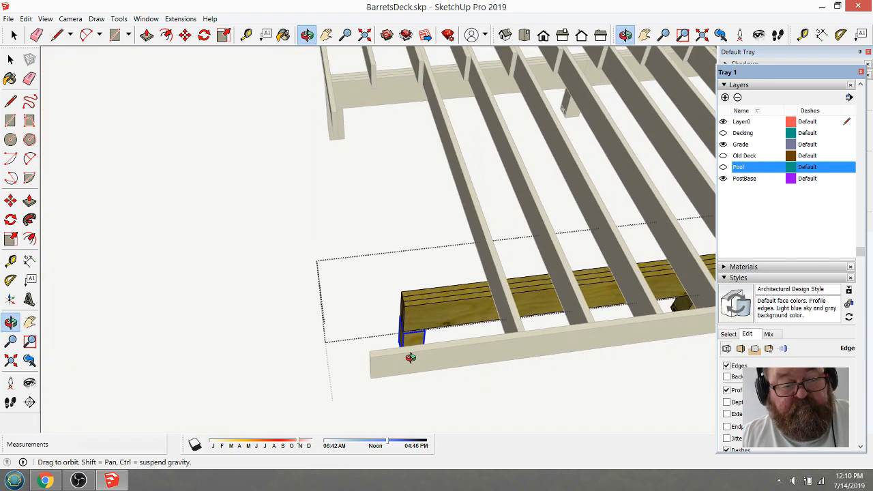
{"action": "left_click", "coordinate": [725, 168]}
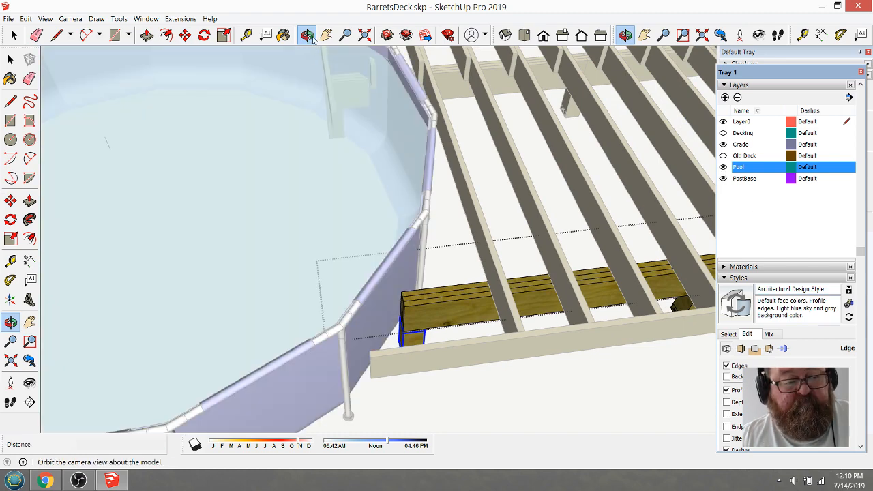
{"action": "left_click_drag", "start_coordinate": [361, 123], "coordinate": [450, 266]}
{"action": "scroll", "coordinate": [357, 238], "scroll_direction": "up", "scroll_amount": 6}
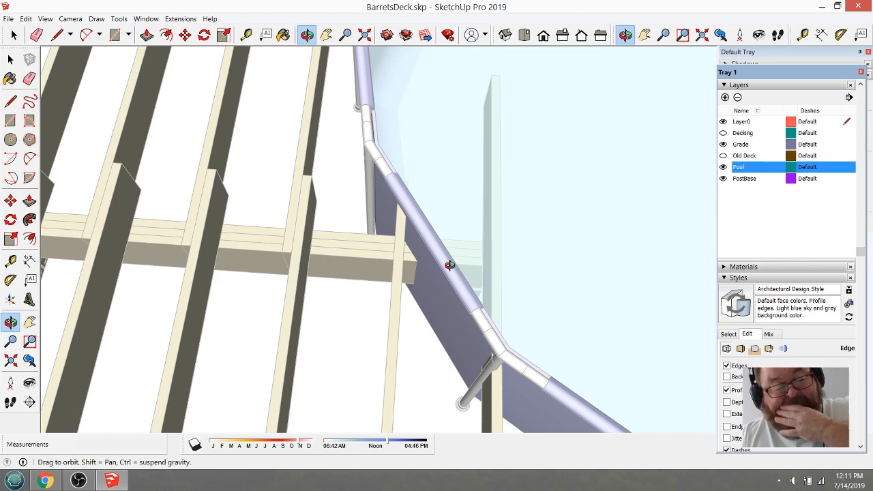
{"action": "left_click_drag", "start_coordinate": [450, 266], "coordinate": [201, 221]}
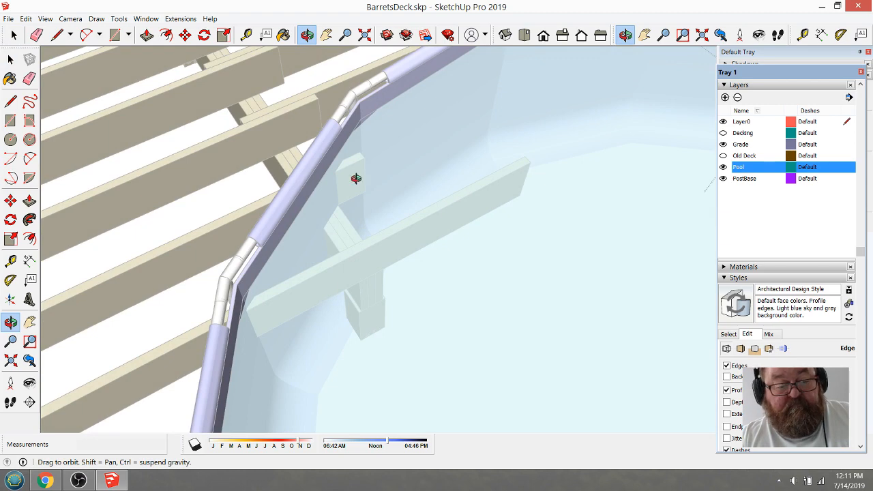
{"action": "left_click_drag", "start_coordinate": [357, 178], "coordinate": [646, 172]}
{"action": "scroll", "coordinate": [275, 224], "scroll_direction": "up", "scroll_amount": 5}
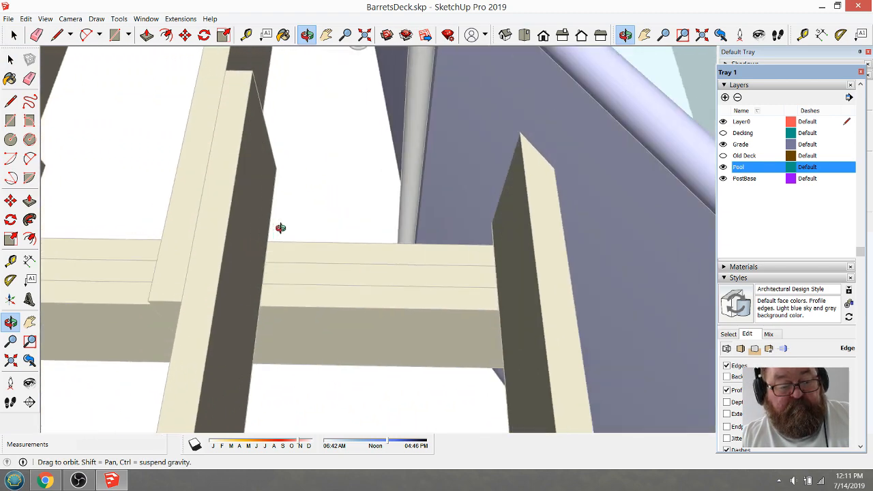
- Place a guide 12" from the last lapped joist, across the inner beam toward the pool
{"action": "left_click", "coordinate": [246, 35]}
{"action": "left_click", "coordinate": [264, 271]}
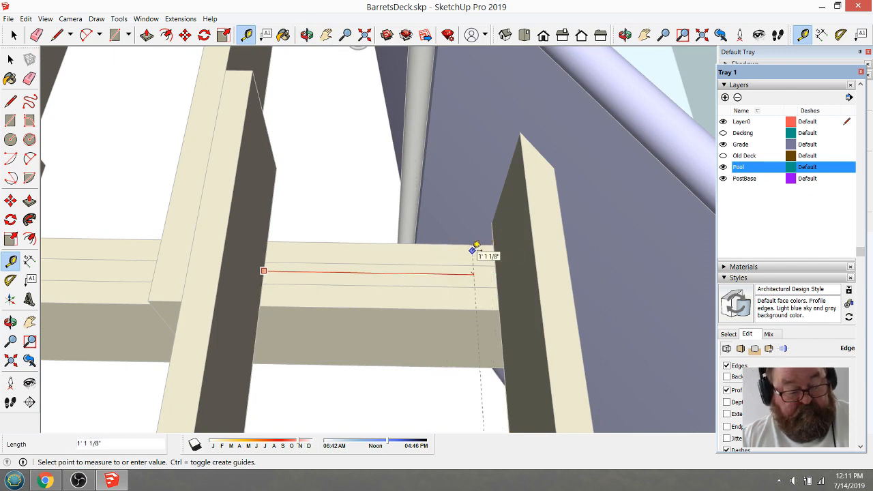
{"action": "type", "text": "12"}
{"action": "key", "text": "Return"}
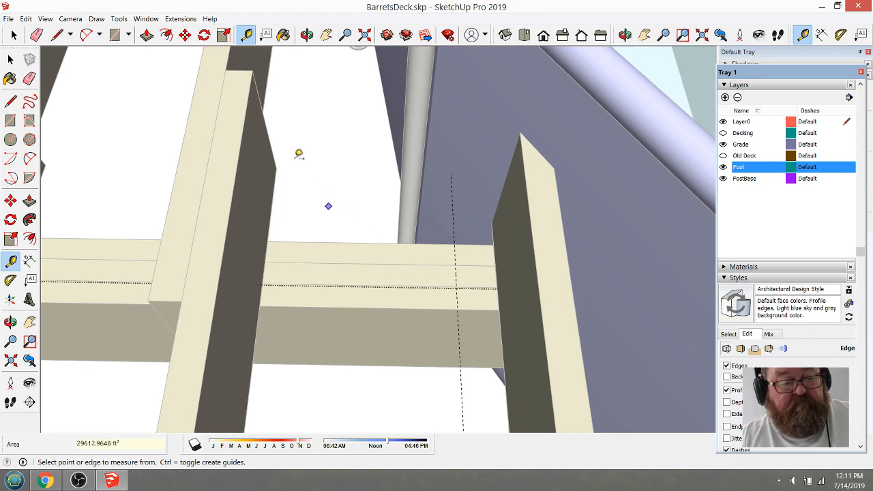
- Measure along the top of the inner beam from the 12" guide toward the pool side
{"action": "left_click", "coordinate": [306, 35]}
{"action": "left_click_drag", "start_coordinate": [464, 260], "coordinate": [365, 255]}
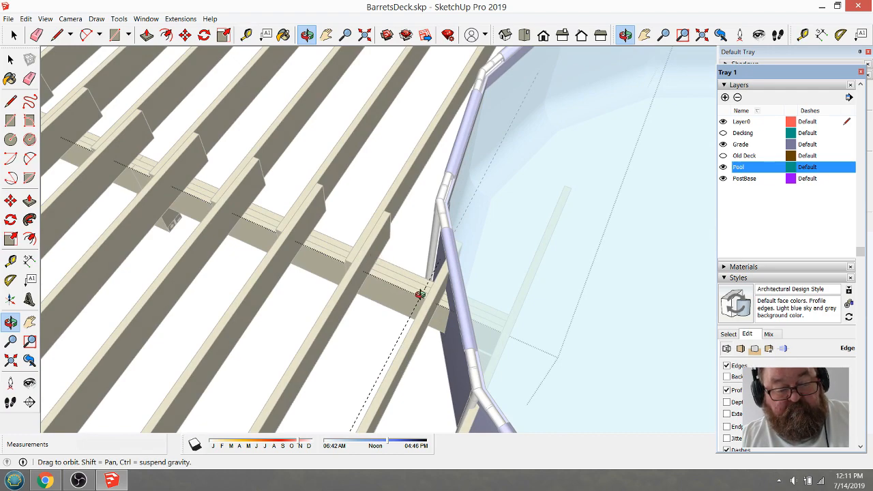
{"action": "scroll", "coordinate": [421, 293], "scroll_direction": "up", "scroll_amount": 10}
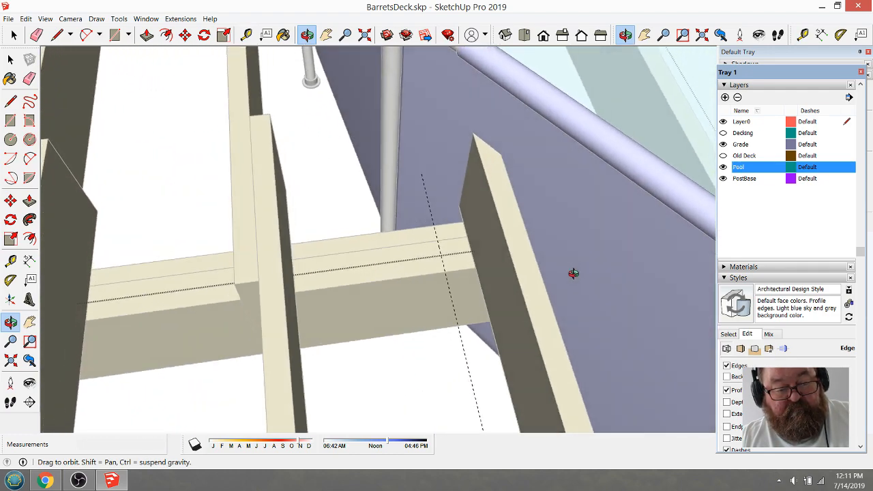
{"action": "left_click_drag", "start_coordinate": [573, 273], "coordinate": [460, 305]}
{"action": "scroll", "coordinate": [402, 295], "scroll_direction": "up", "scroll_amount": 5}
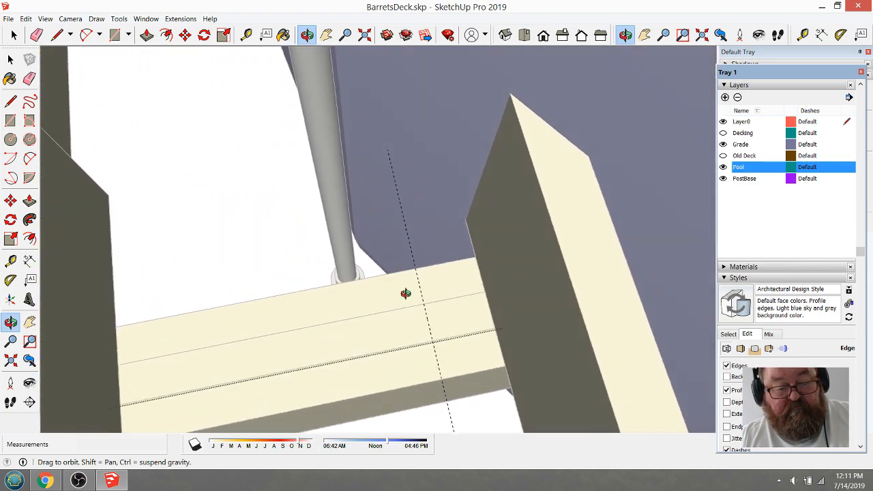
{"action": "left_click_drag", "start_coordinate": [406, 293], "coordinate": [496, 288]}
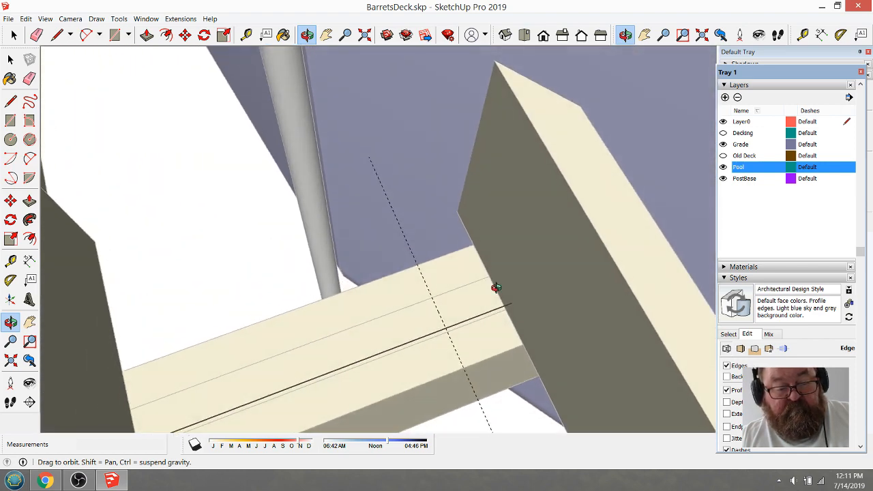
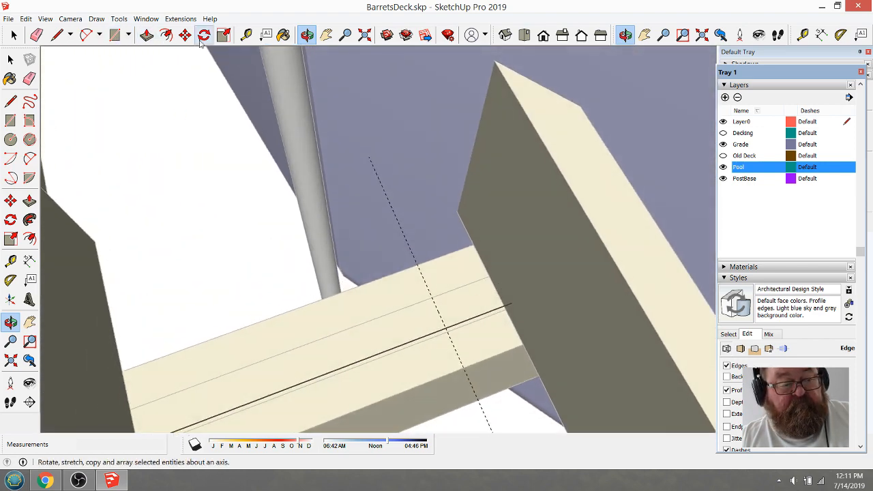
{"action": "left_click", "coordinate": [247, 35]}
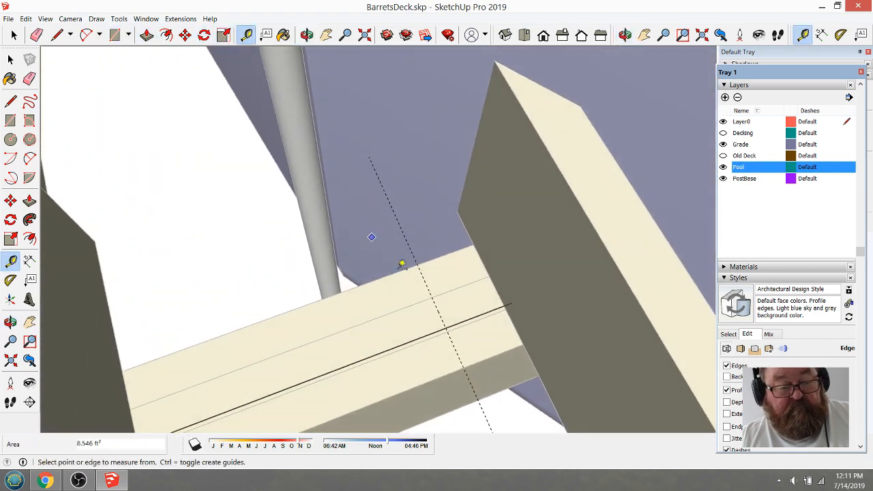
{"action": "left_click", "coordinate": [427, 287]}
{"action": "left_click", "coordinate": [483, 260]}
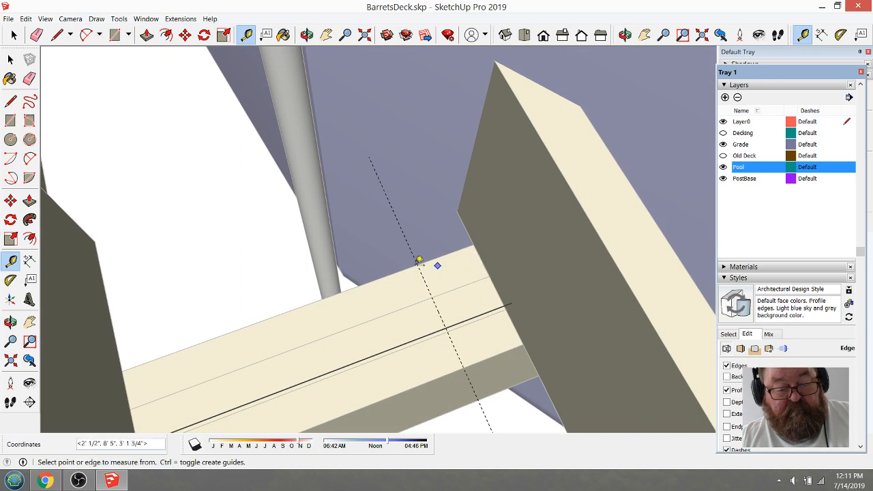
{"action": "scroll", "coordinate": [418, 260], "scroll_direction": "down", "scroll_amount": 4}
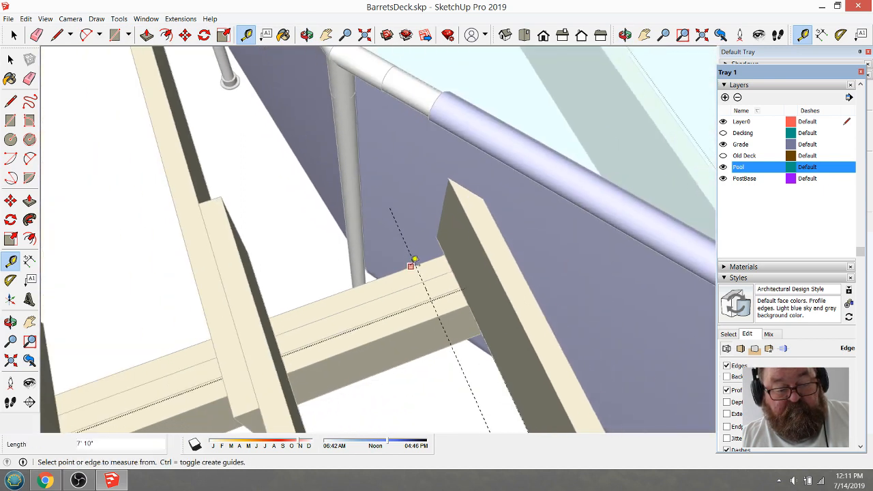
- Erase the 12" guide crossing the inner beam
{"action": "left_click", "coordinate": [36, 35]}
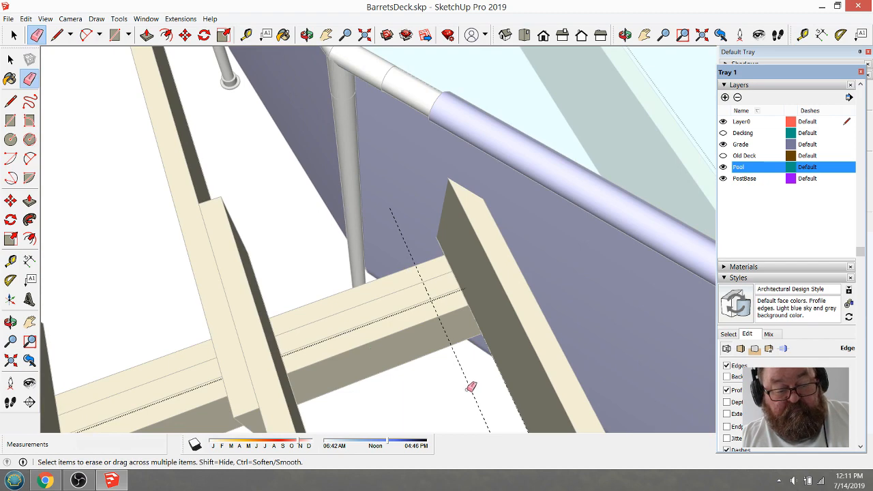
{"action": "scroll", "coordinate": [456, 385], "scroll_direction": "down", "scroll_amount": 3}
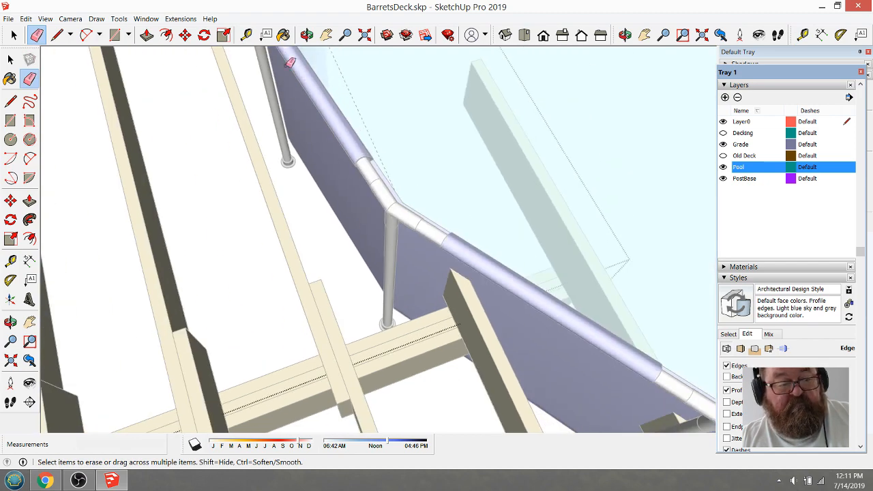
- Hide the Pool layer to expose the end of the inner beam and its post
{"action": "left_click", "coordinate": [306, 35]}
{"action": "mouse_move", "coordinate": [421, 242]}
{"action": "left_mouse_down"}
{"action": "mouse_move", "coordinate": [378, 311]}
{"action": "mouse_move", "coordinate": [117, 275]}
{"action": "left_mouse_up"}
{"action": "left_click_drag", "start_coordinate": [307, 299], "coordinate": [334, 303]}
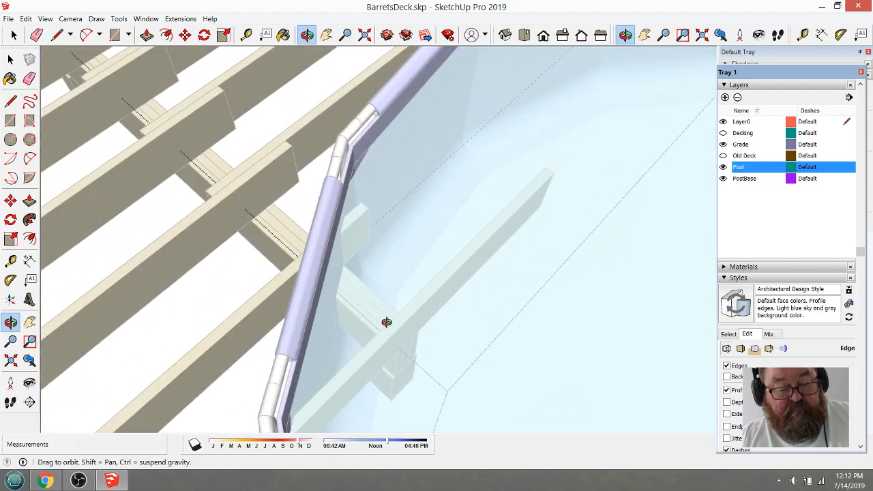
{"action": "left_click_drag", "start_coordinate": [387, 322], "coordinate": [607, 257]}
{"action": "left_click", "coordinate": [723, 167]}
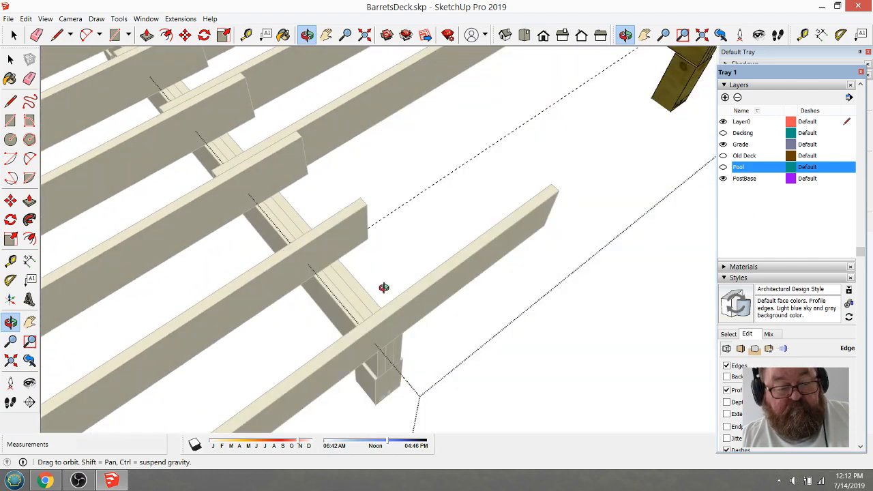
{"action": "left_click_drag", "start_coordinate": [367, 343], "coordinate": [352, 313]}
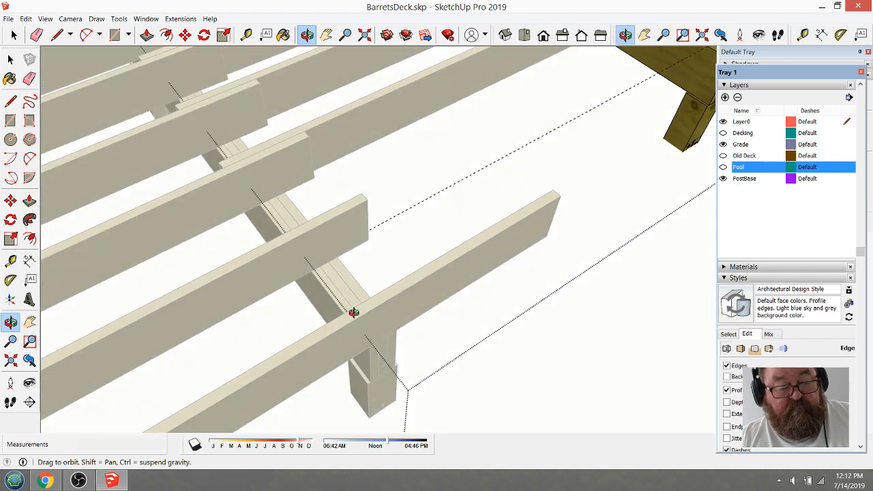
- Open the inner beam's ply farthest from the outer beam and push its end face back about 1' 3 1/4"
{"action": "key", "text": "space"}
{"action": "scroll", "coordinate": [392, 365], "scroll_direction": "up", "scroll_amount": 2}
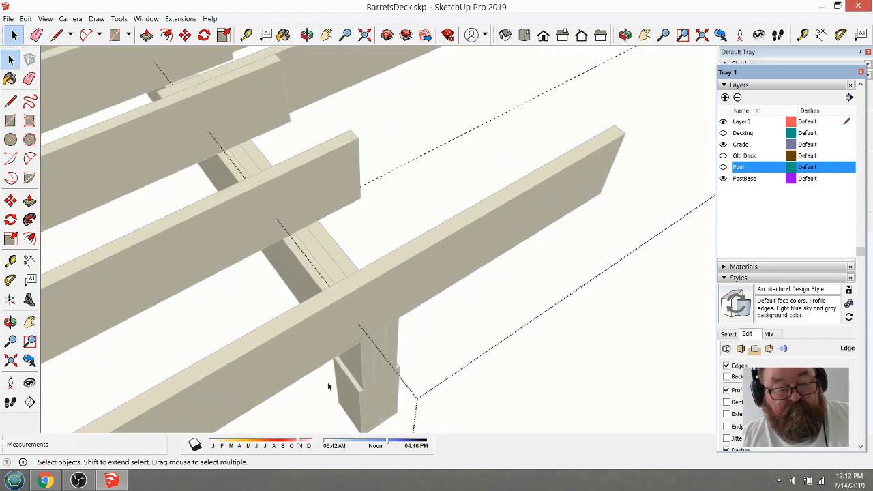
{"action": "scroll", "coordinate": [473, 327], "scroll_direction": "down", "scroll_amount": 4}
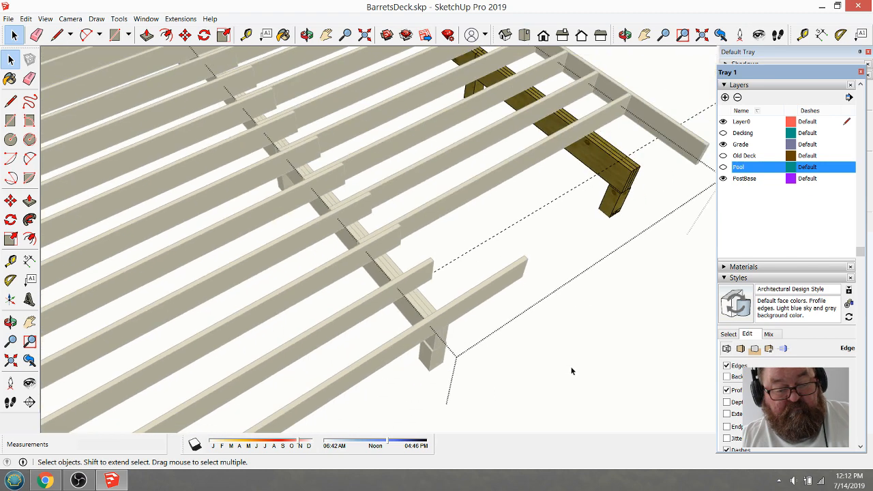
{"action": "scroll", "coordinate": [424, 348], "scroll_direction": "up", "scroll_amount": 3}
{"action": "scroll", "coordinate": [425, 348], "scroll_direction": "up", "scroll_amount": 1}
{"action": "left_click", "coordinate": [451, 338]}
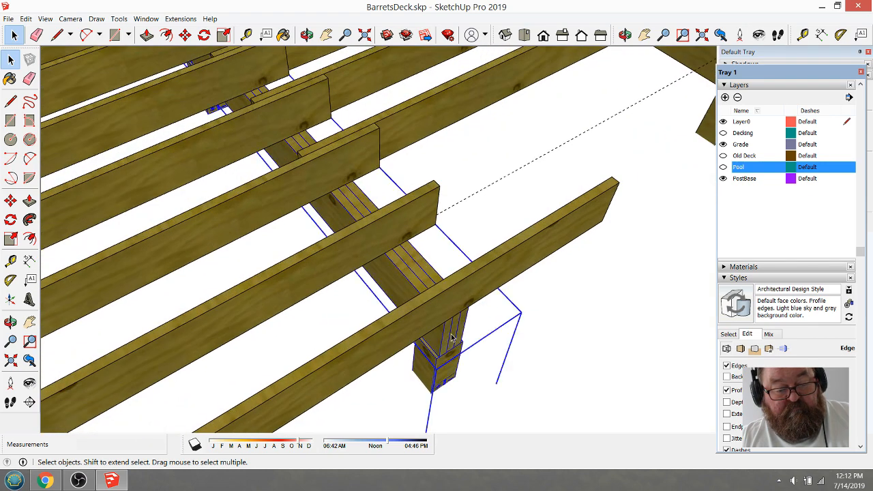
{"action": "double_click", "coordinate": [452, 337]}
{"action": "left_click", "coordinate": [448, 335]}
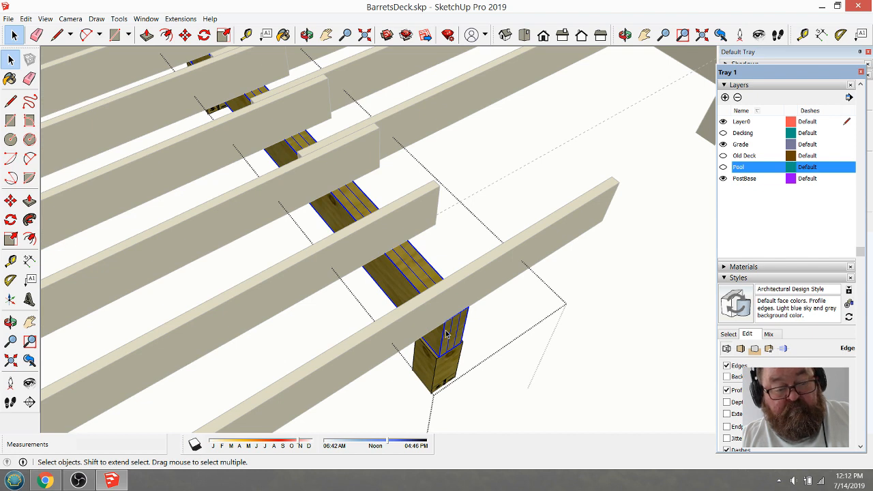
{"action": "double_click", "coordinate": [447, 335]}
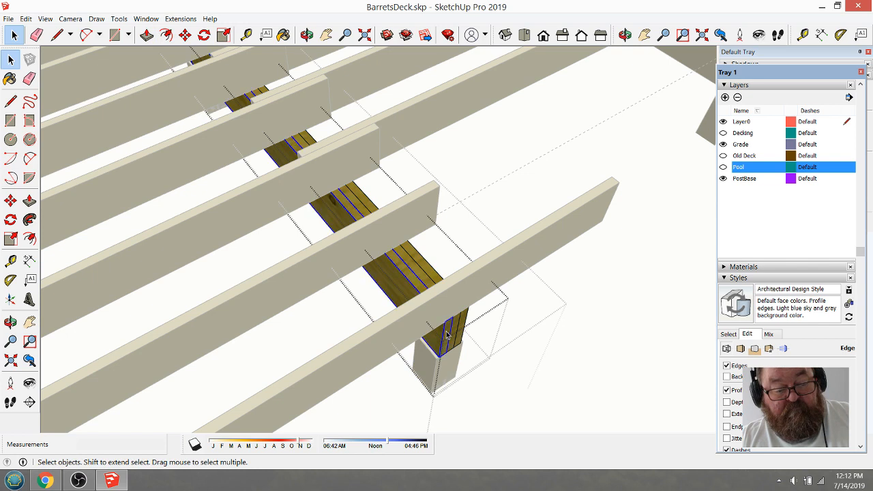
{"action": "double_click", "coordinate": [447, 334]}
{"action": "left_click", "coordinate": [147, 35]}
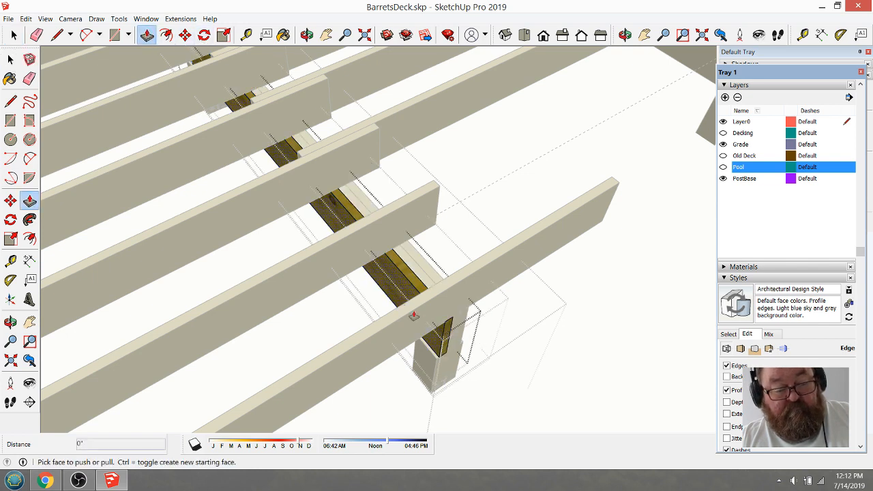
{"action": "left_click_drag", "start_coordinate": [447, 329], "coordinate": [393, 249]}
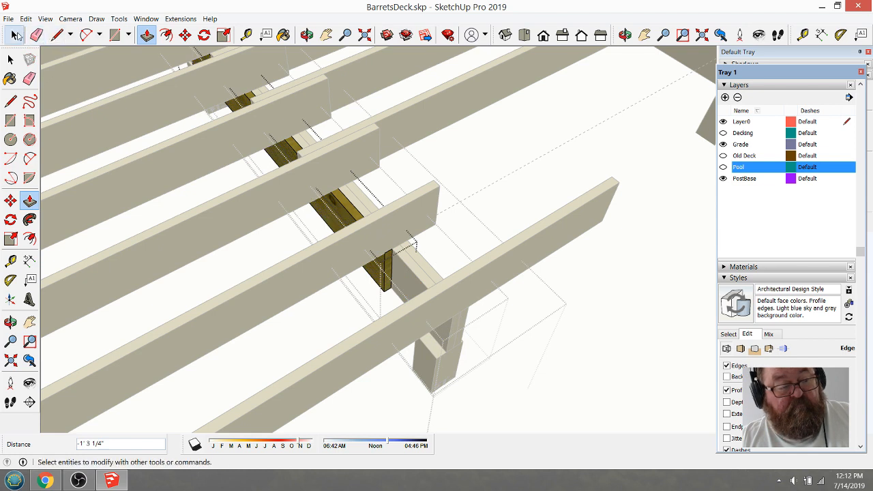
- Open the inner beam's middle ply and push its end face back 1' 3 1/4"
{"action": "left_click", "coordinate": [13, 35]}
{"action": "left_click", "coordinate": [455, 328]}
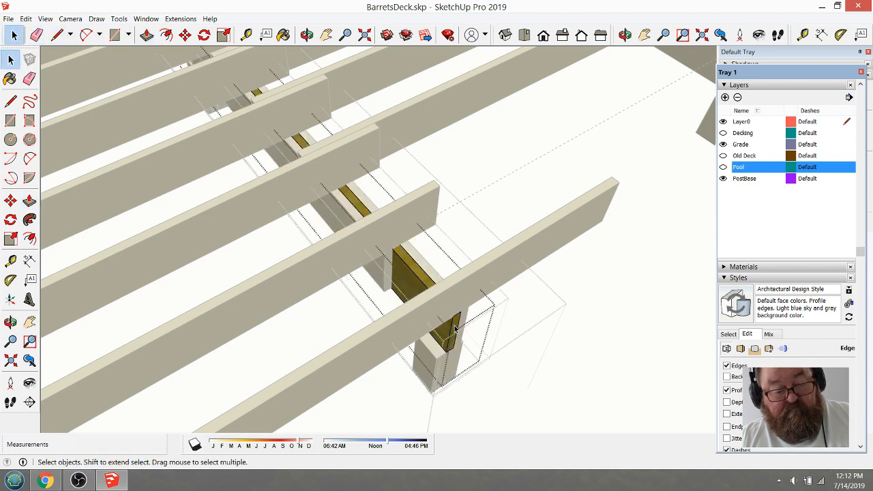
{"action": "left_click", "coordinate": [146, 35]}
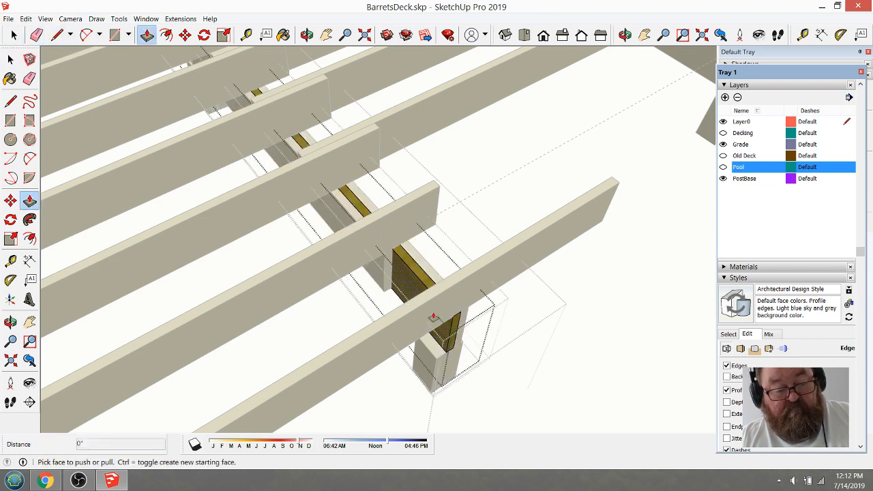
{"action": "left_click_drag", "start_coordinate": [456, 320], "coordinate": [373, 260]}
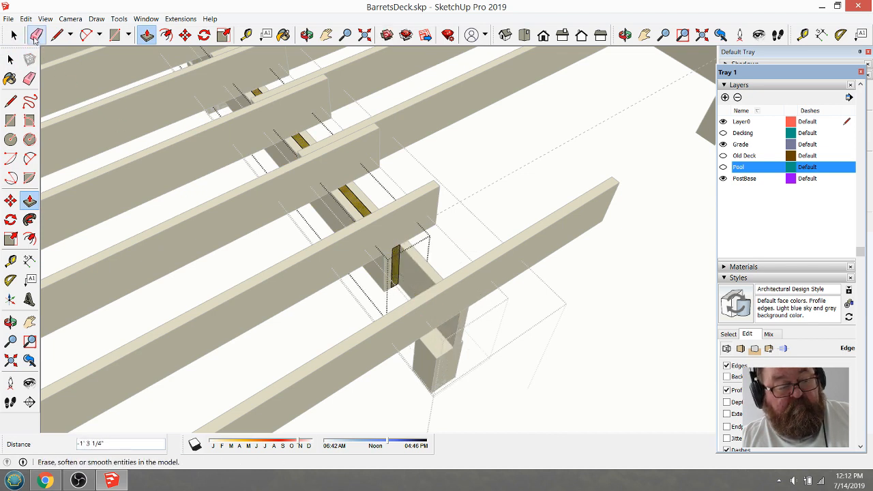
{"action": "left_click", "coordinate": [14, 35]}
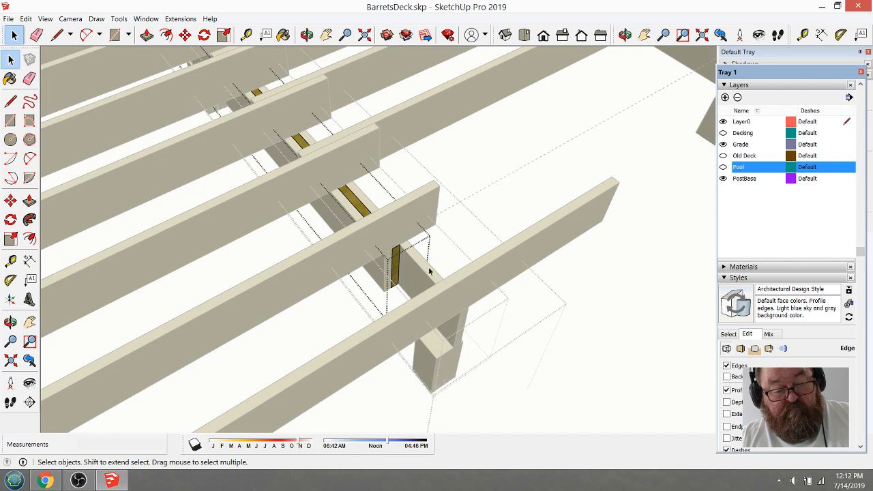
{"action": "left_click", "coordinate": [571, 351]}
- Push the end face of the inner beam's ply nearest the outer beam back 1' 3 1/4" and leave the ply
{"action": "double_click", "coordinate": [466, 325]}
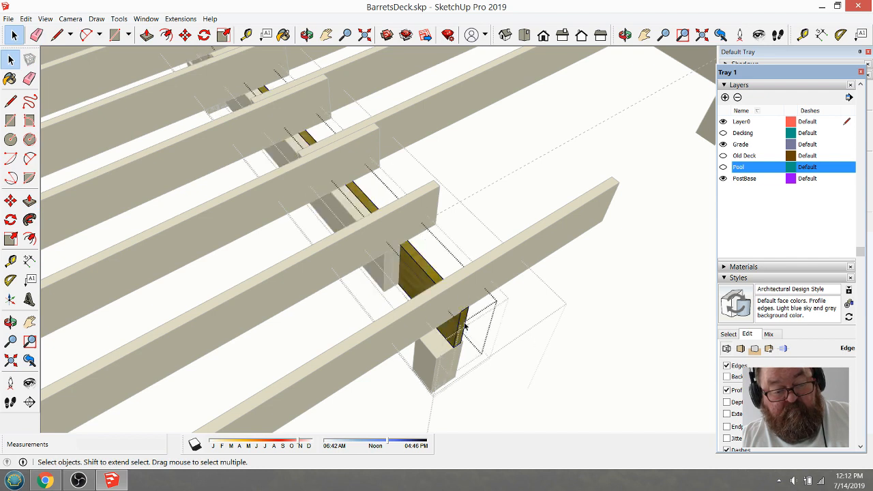
{"action": "left_click", "coordinate": [147, 35]}
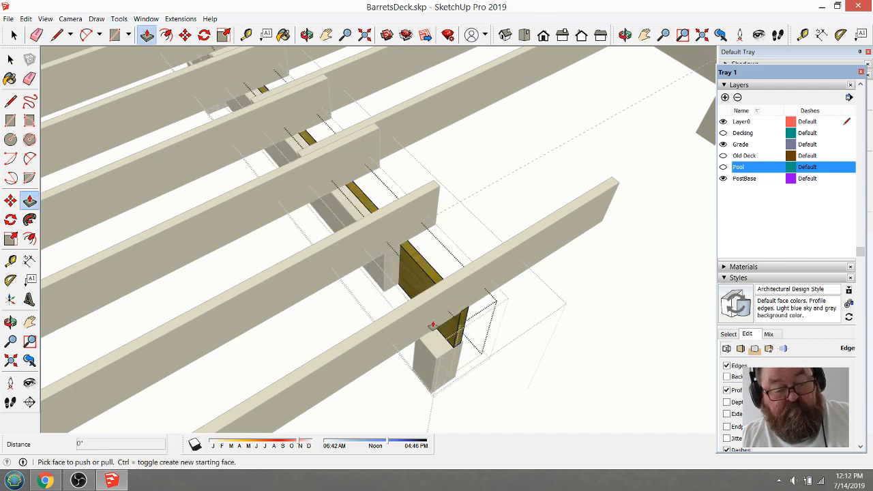
{"action": "left_click_drag", "start_coordinate": [460, 320], "coordinate": [441, 281]}
{"action": "left_click", "coordinate": [400, 238]}
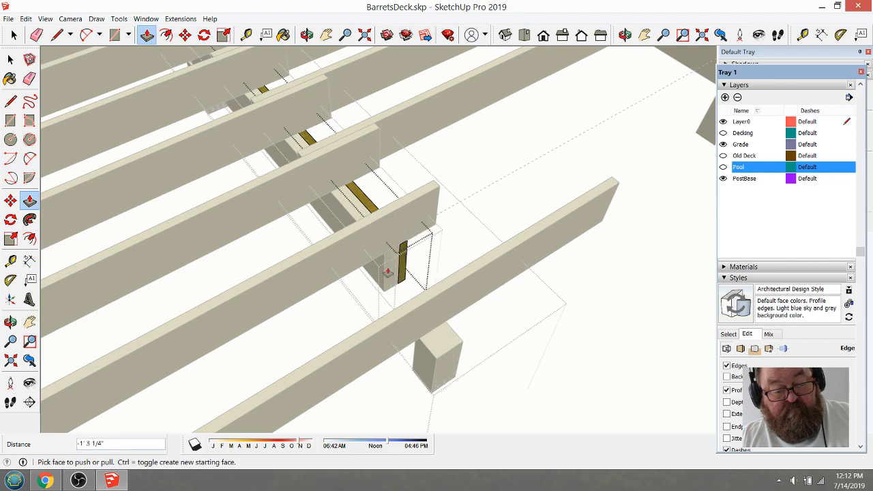
{"action": "scroll", "coordinate": [447, 312], "scroll_direction": "down", "scroll_amount": 1}
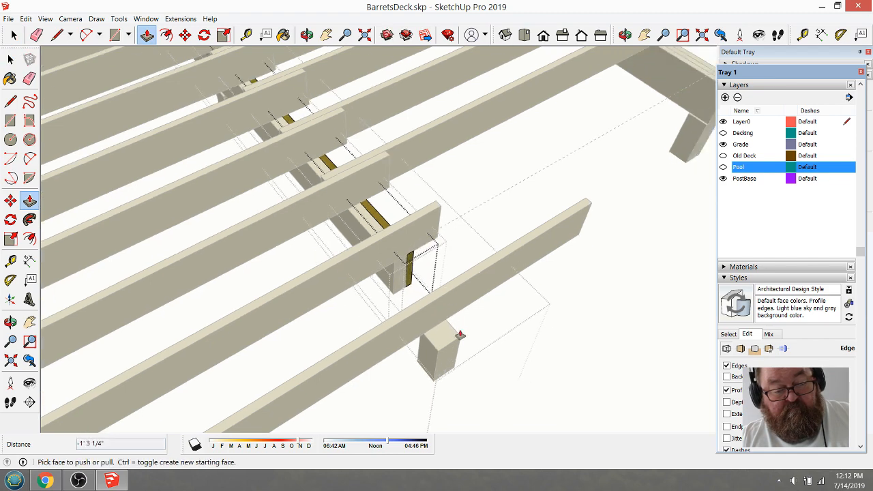
{"action": "left_click", "coordinate": [10, 59]}
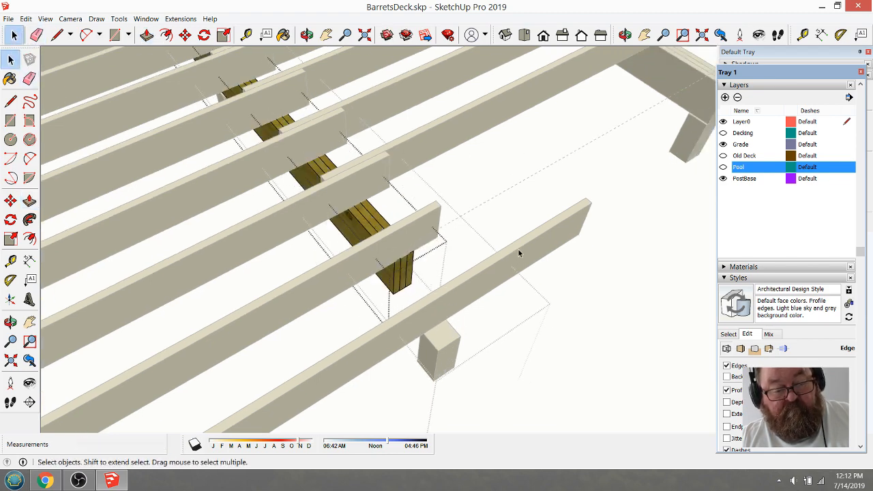
- Select the inner beam's end post together with its post base and make them a group
{"action": "scroll", "coordinate": [528, 277], "scroll_direction": "down", "scroll_amount": 2}
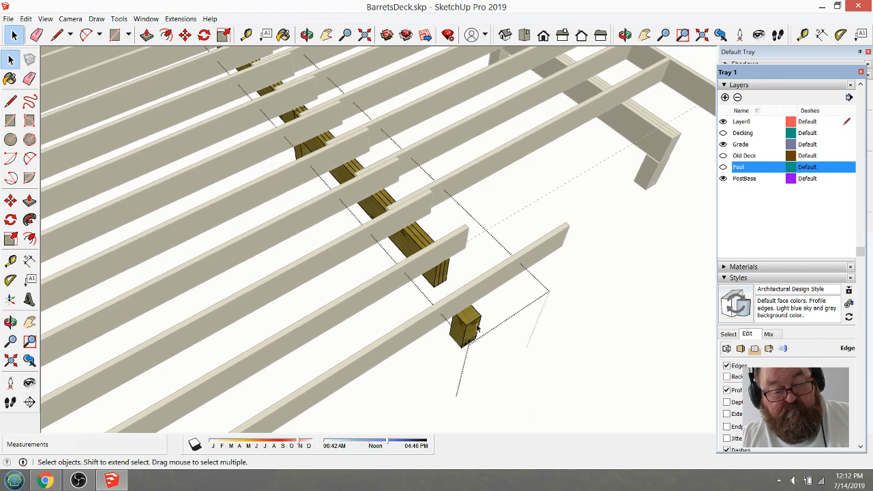
{"action": "scroll", "coordinate": [480, 321], "scroll_direction": "up", "scroll_amount": 5}
{"action": "left_click", "coordinate": [479, 325]}
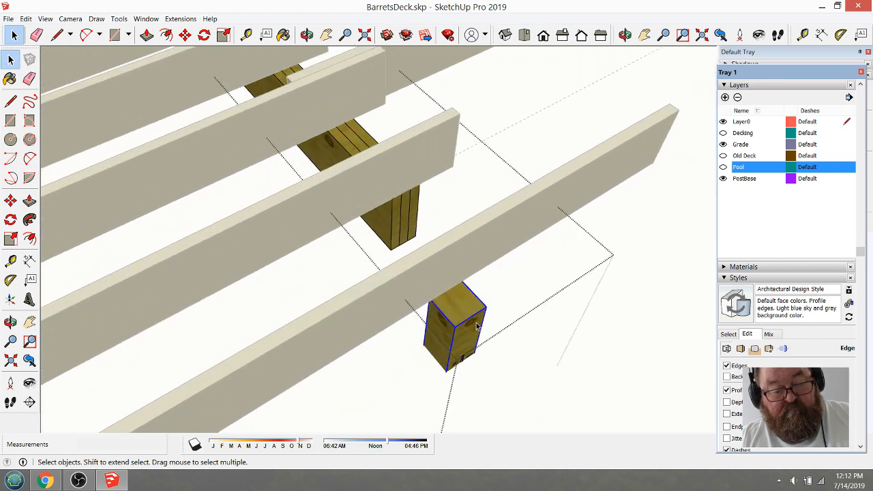
{"action": "scroll", "coordinate": [402, 305], "scroll_direction": "down", "scroll_amount": 4}
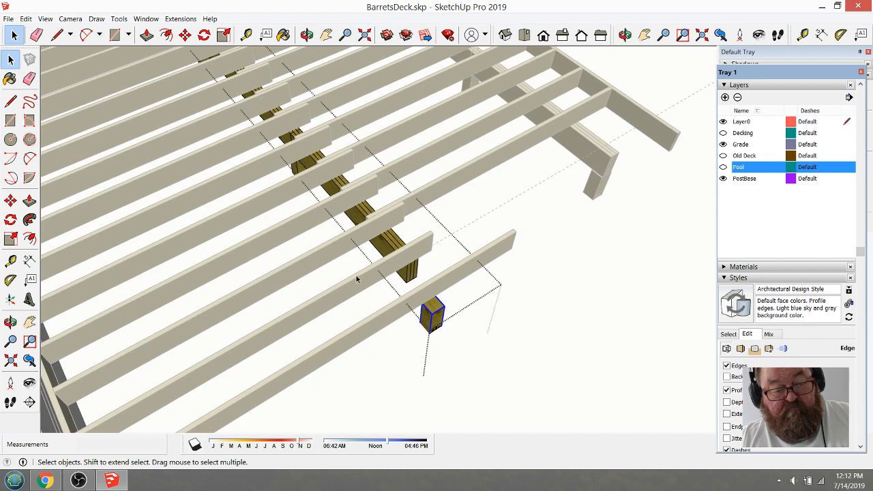
{"action": "left_click_drag", "start_coordinate": [356, 279], "coordinate": [563, 412]}
{"action": "scroll", "coordinate": [421, 310], "scroll_direction": "up", "scroll_amount": 2}
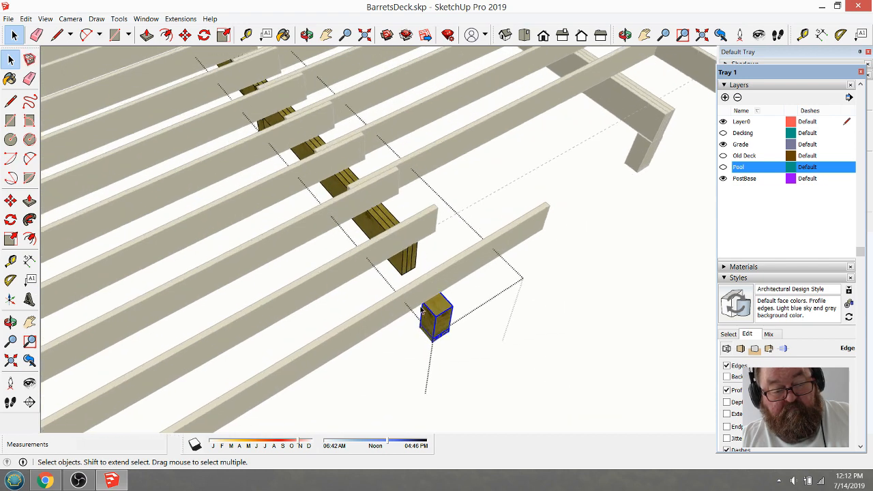
{"action": "scroll", "coordinate": [421, 310], "scroll_direction": "up", "scroll_amount": 1}
{"action": "right_click", "coordinate": [446, 311]}
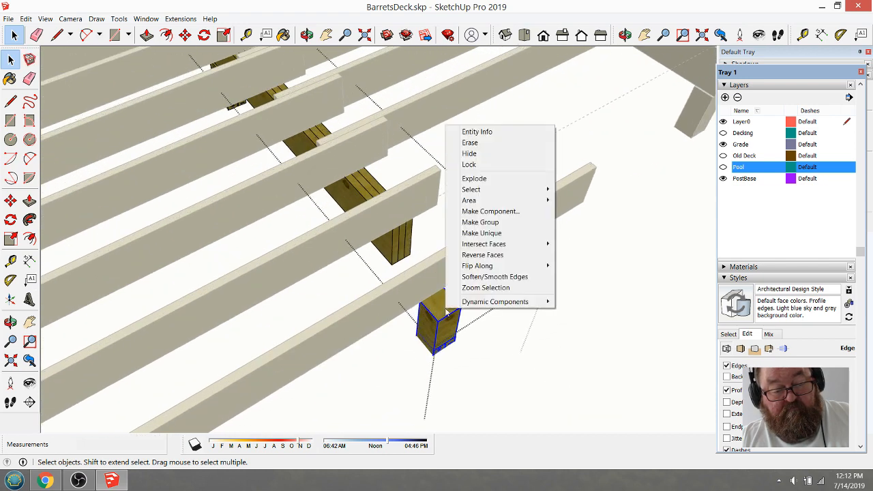
{"action": "left_click", "coordinate": [479, 223]}
- Move the grouped end post 1' 3 1/4" back under the inner beam's shortened end and leave the beam group
{"action": "left_click", "coordinate": [185, 35]}
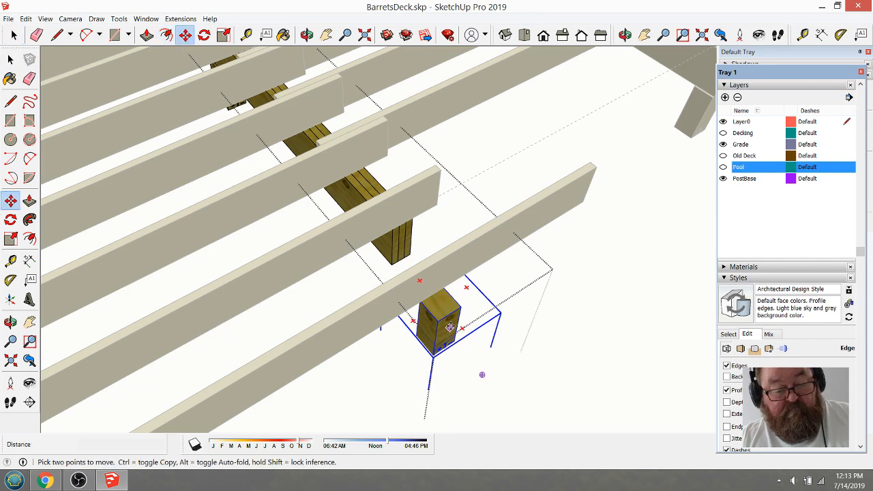
{"action": "left_click", "coordinate": [449, 313]}
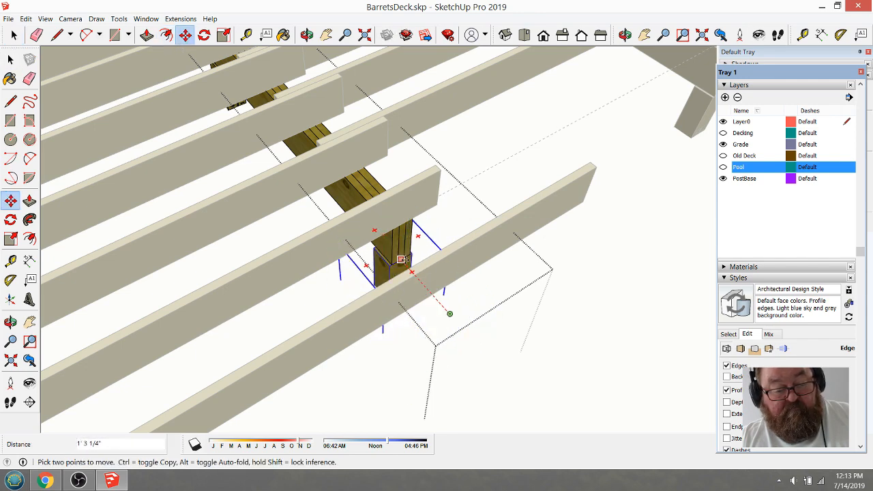
{"action": "left_click", "coordinate": [401, 259]}
{"action": "scroll", "coordinate": [410, 273], "scroll_direction": "down", "scroll_amount": 3}
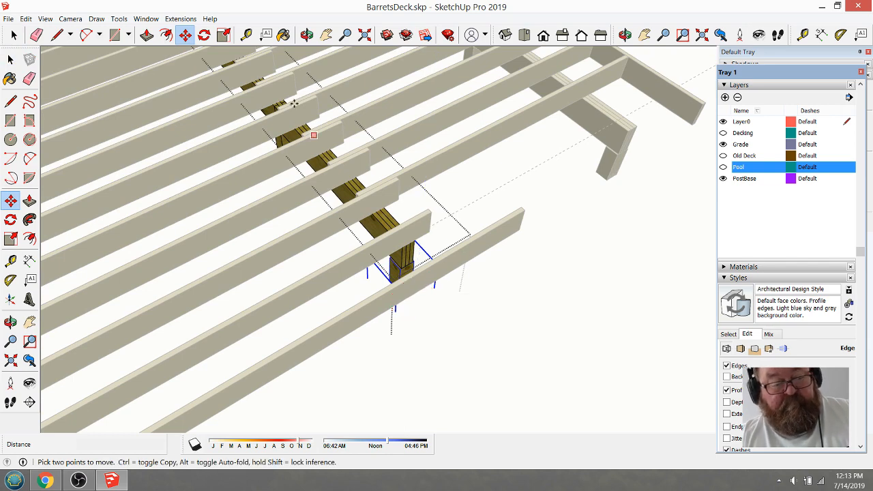
{"action": "left_click", "coordinate": [307, 34]}
{"action": "left_click_drag", "start_coordinate": [382, 235], "coordinate": [287, 256]}
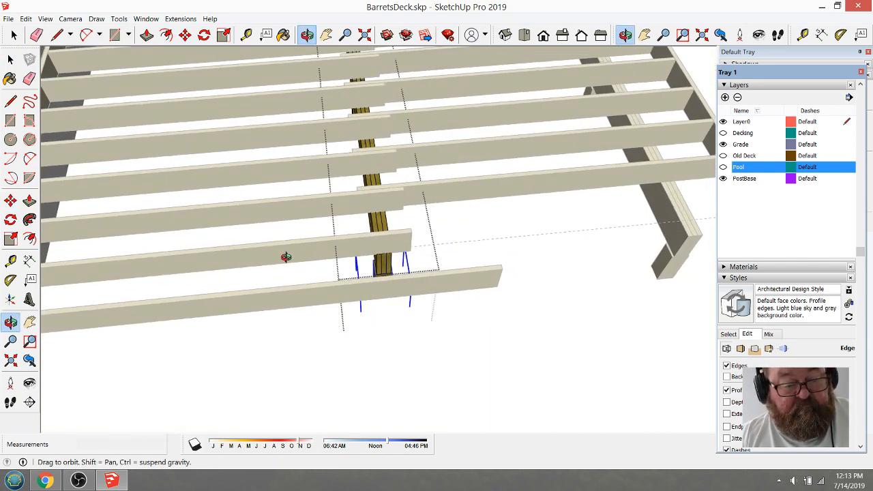
{"action": "left_click_drag", "start_coordinate": [414, 251], "coordinate": [273, 218]}
{"action": "scroll", "coordinate": [390, 237], "scroll_direction": "up", "scroll_amount": 4}
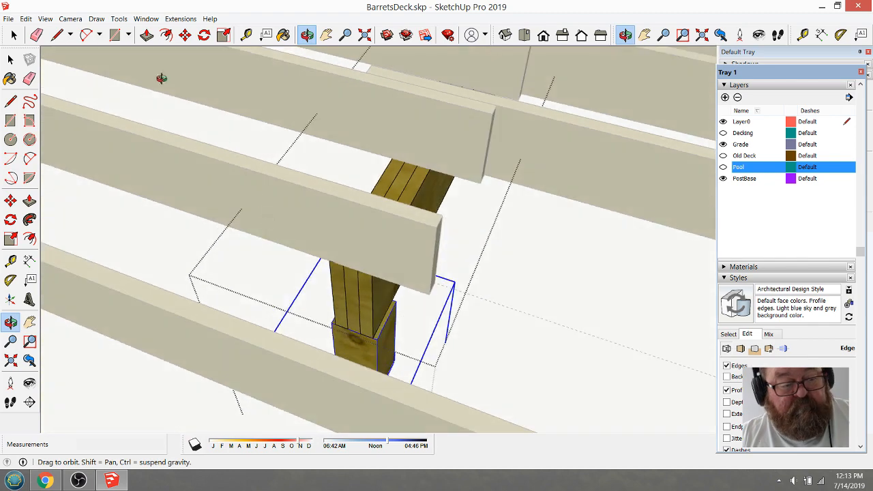
{"action": "left_click", "coordinate": [13, 35]}
{"action": "scroll", "coordinate": [274, 247], "scroll_direction": "down", "scroll_amount": 2}
{"action": "left_click", "coordinate": [199, 232]}
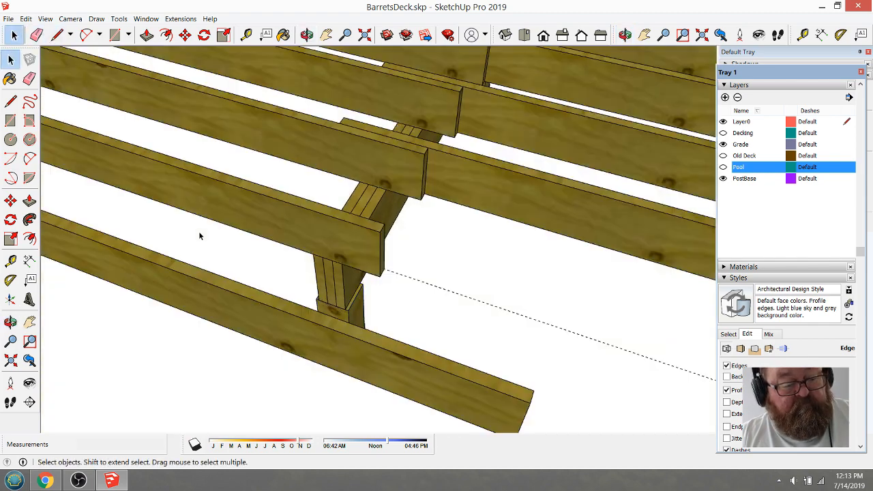
- Open the joist framing and make the second-to-last joist at the pool end unique
{"action": "double_click", "coordinate": [326, 224]}
{"action": "left_click", "coordinate": [326, 224]}
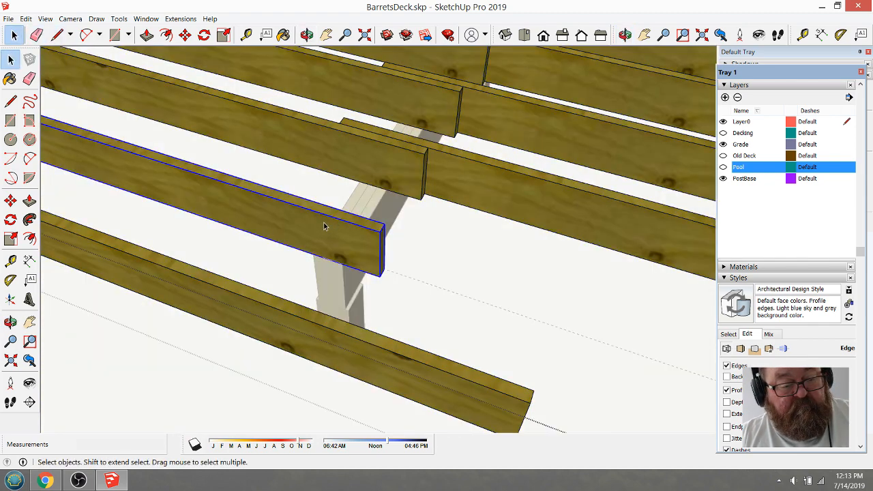
{"action": "right_click", "coordinate": [326, 225]}
{"action": "left_click", "coordinate": [347, 287]}
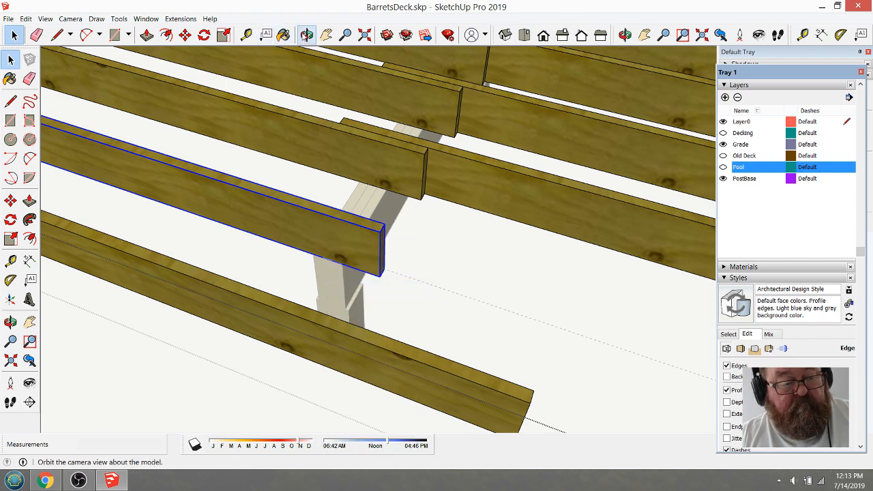
{"action": "left_click", "coordinate": [306, 34]}
{"action": "left_click_drag", "start_coordinate": [273, 205], "coordinate": [248, 195]}
{"action": "left_click", "coordinate": [10, 60]}
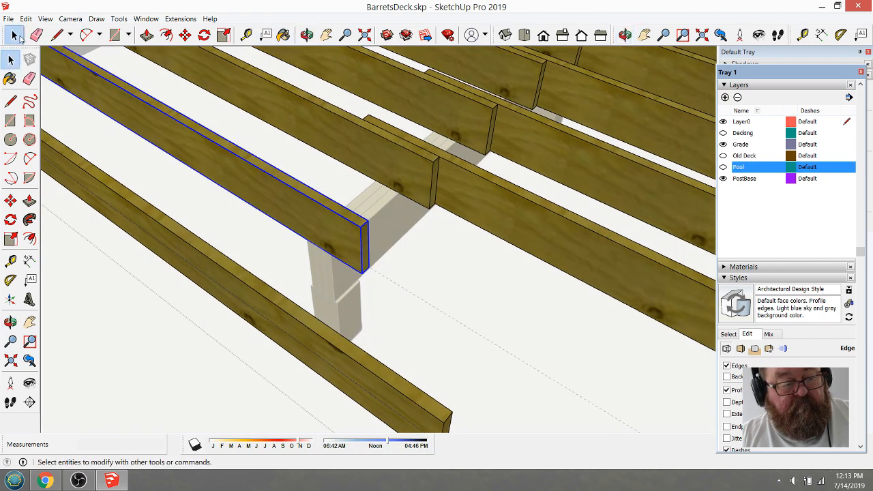
- Push the second-to-last joist's end face back about 5 3/4", flush with the inner beam's side, and leave the framing group
{"action": "double_click", "coordinate": [328, 231]}
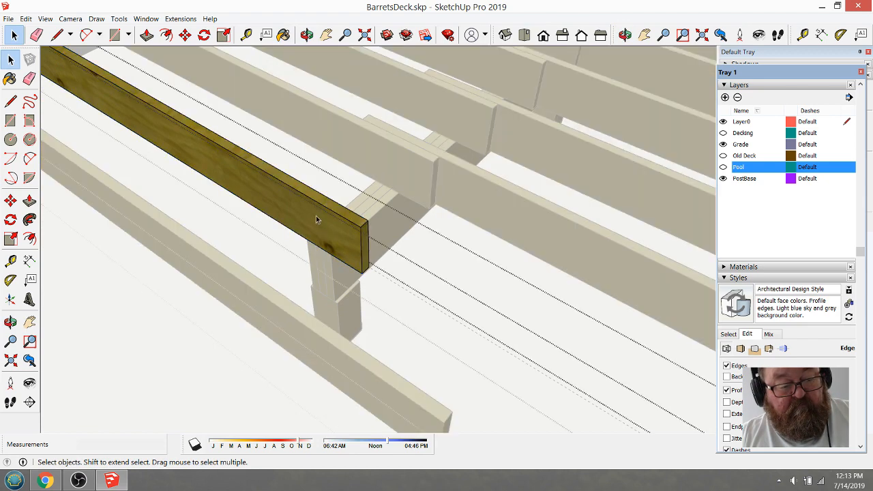
{"action": "left_click", "coordinate": [147, 35]}
{"action": "left_click", "coordinate": [363, 240]}
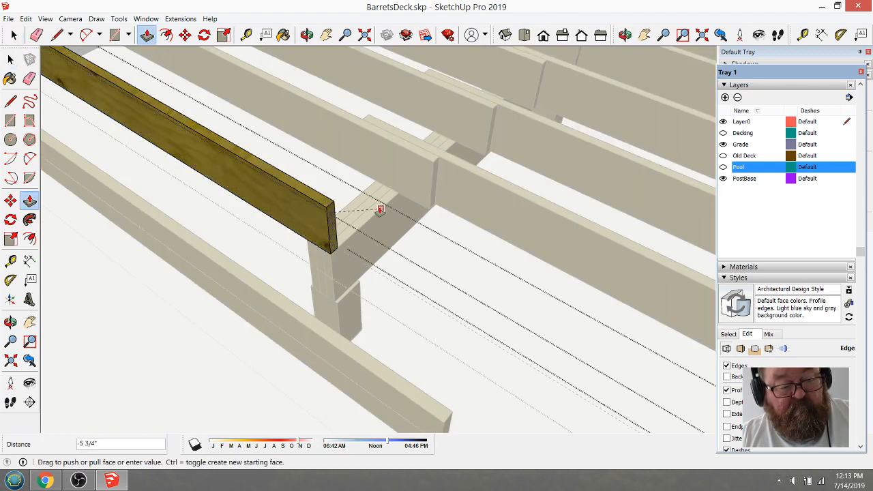
{"action": "left_click", "coordinate": [378, 230]}
{"action": "left_click", "coordinate": [306, 35]}
{"action": "left_click_drag", "start_coordinate": [423, 157], "coordinate": [308, 259]}
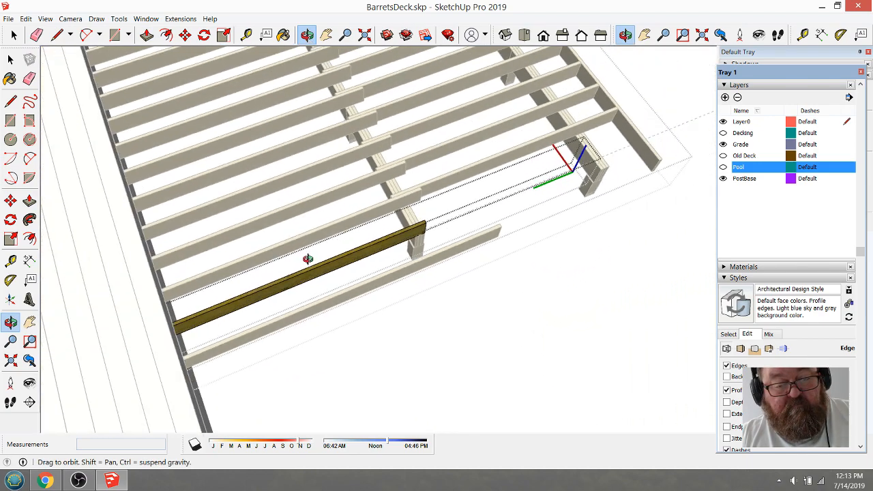
{"action": "left_click", "coordinate": [13, 35]}
{"action": "scroll", "coordinate": [260, 280], "scroll_direction": "down", "scroll_amount": 2}
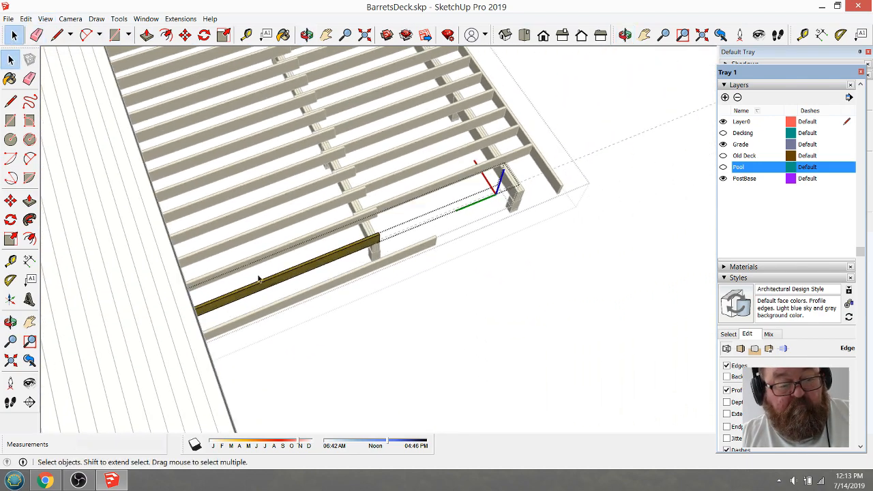
{"action": "left_click", "coordinate": [589, 125]}
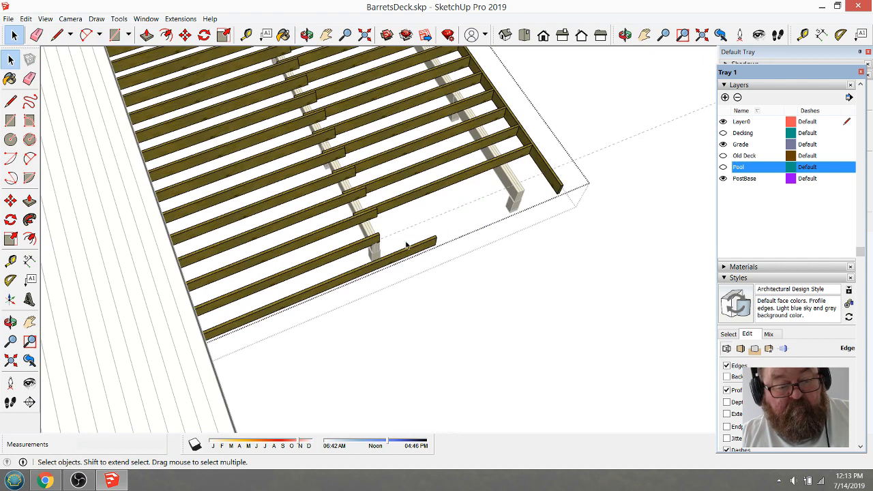
{"action": "left_click", "coordinate": [591, 113]}
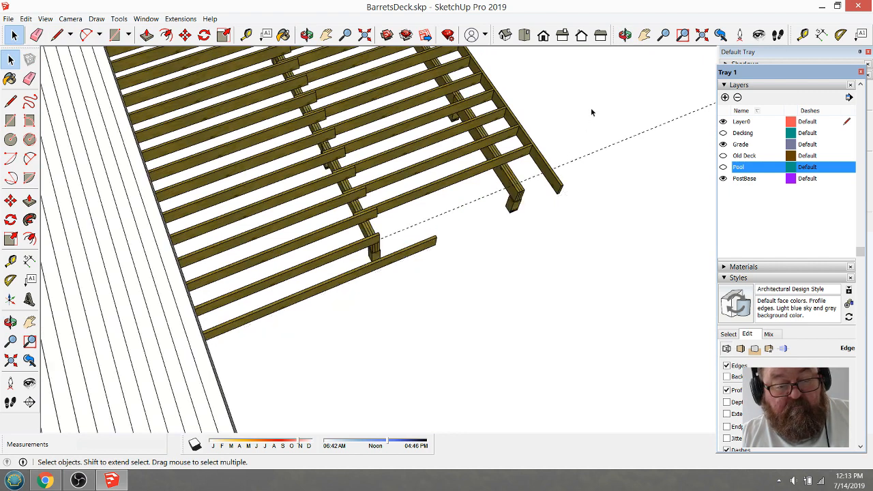
{"action": "left_click", "coordinate": [571, 162]}
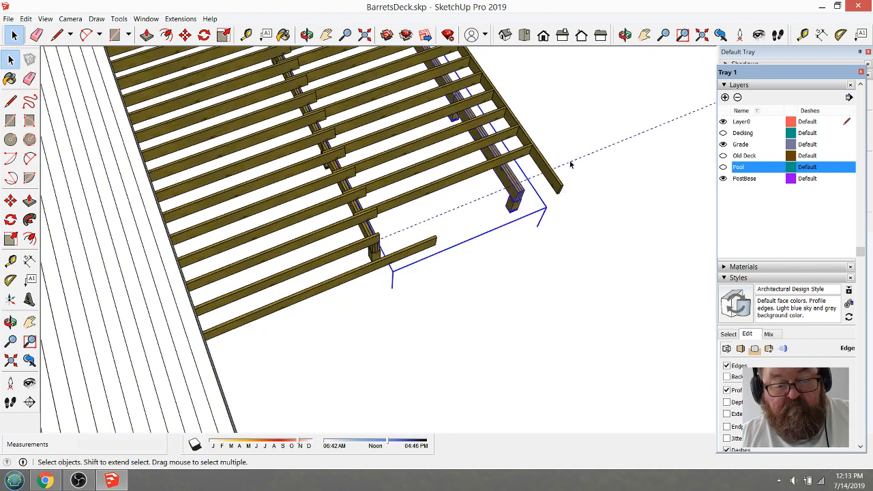
{"action": "key", "text": "Delete"}
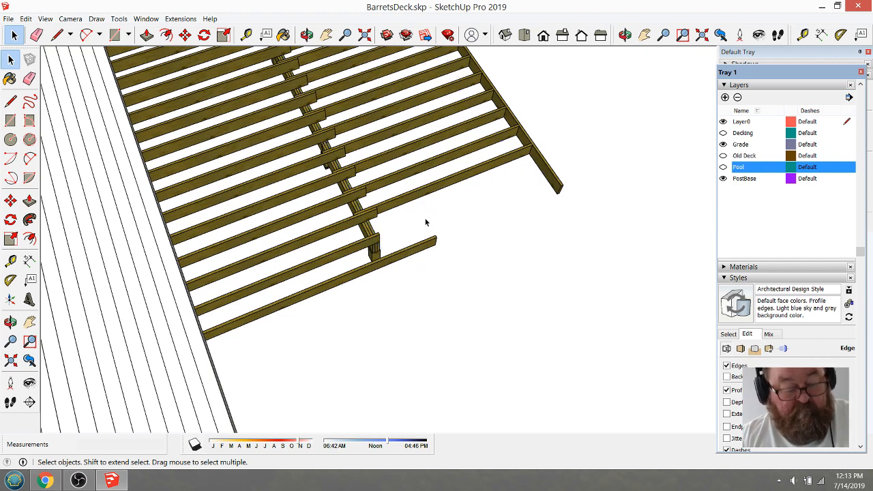
{"action": "key", "text": "ctrl+z"}
- Open the beam group, erase the dashed guide line running across both beams, and leave the group
{"action": "double_click", "coordinate": [505, 178]}
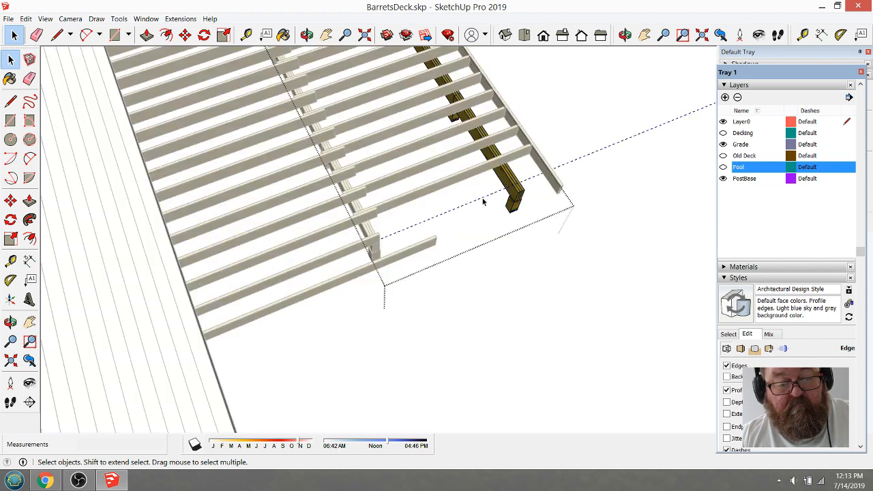
{"action": "key", "text": "Delete"}
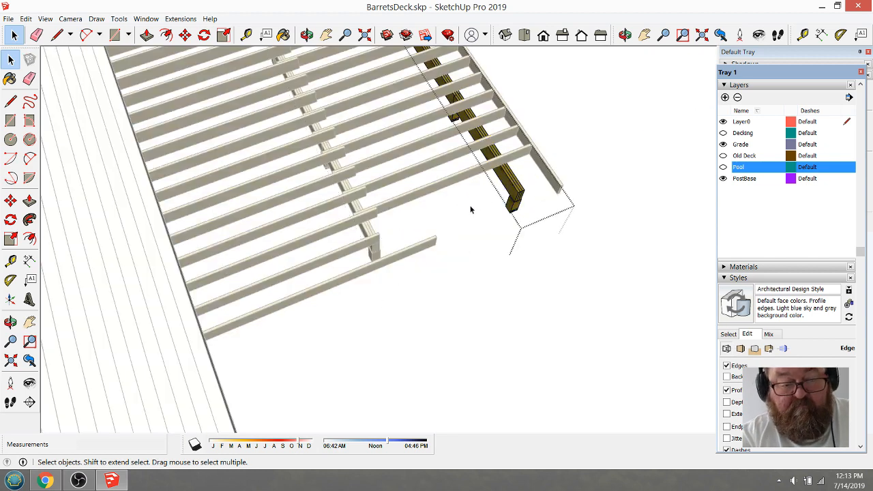
{"action": "left_click", "coordinate": [568, 141]}
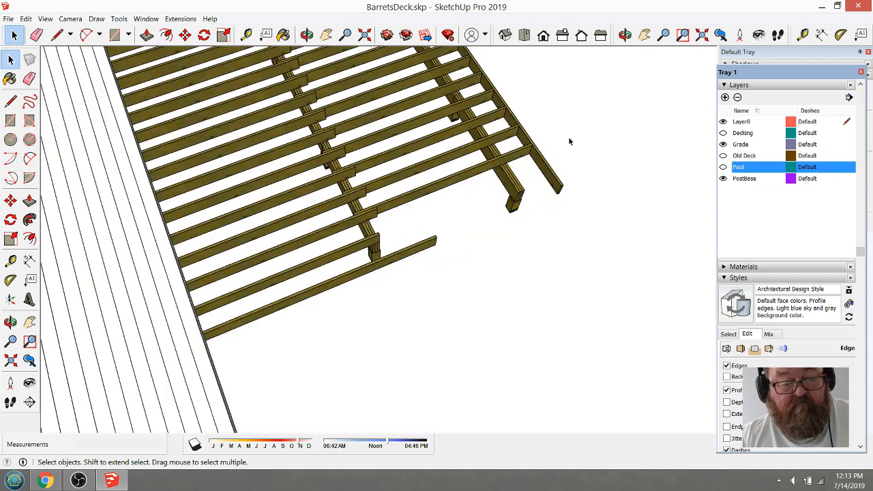
- Show the Pool layer again to check the framing against the pool
{"action": "left_click", "coordinate": [723, 167]}
{"action": "left_click", "coordinate": [307, 34]}
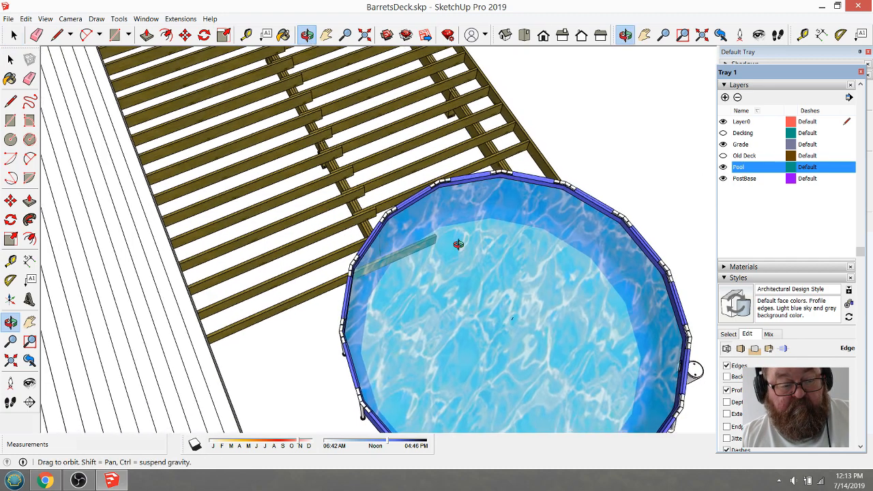
- Examine the shortened joists and beams around the pool from several angles to check their clearance
{"action": "left_click_drag", "start_coordinate": [458, 244], "coordinate": [532, 208]}
{"action": "scroll", "coordinate": [346, 208], "scroll_direction": "up", "scroll_amount": 8}
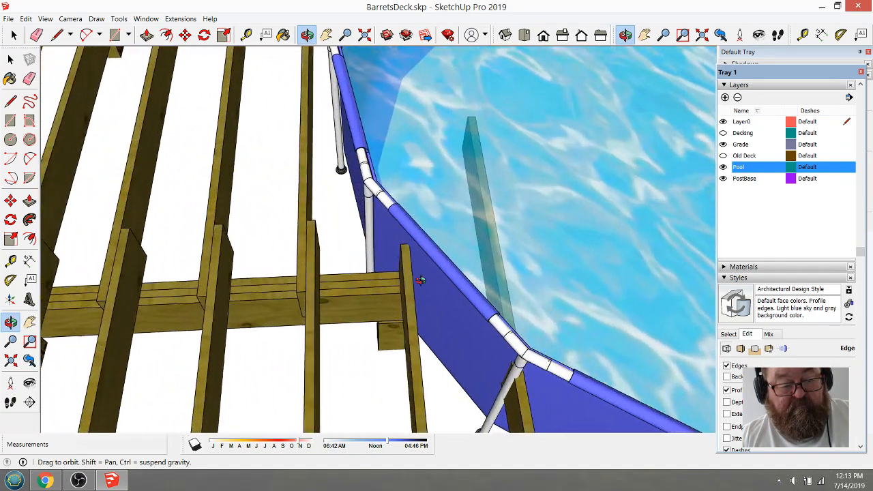
{"action": "left_click_drag", "start_coordinate": [421, 280], "coordinate": [503, 304]}
{"action": "scroll", "coordinate": [402, 262], "scroll_direction": "down", "scroll_amount": 4}
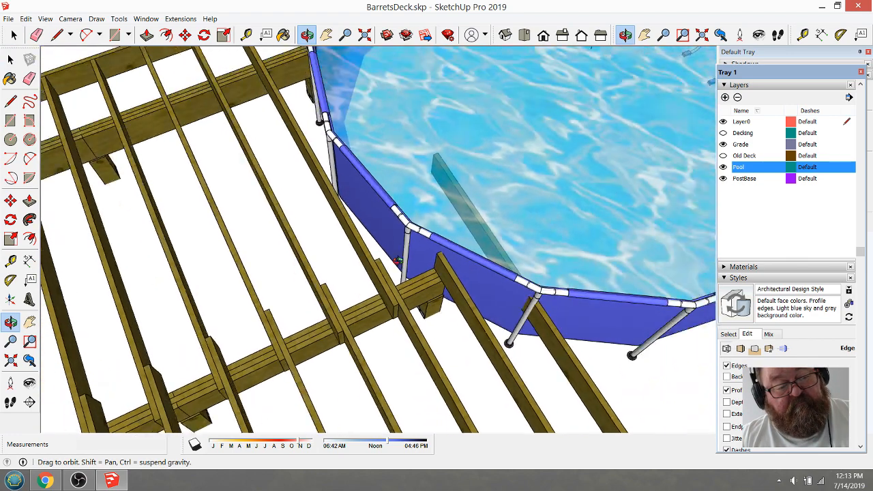
{"action": "scroll", "coordinate": [397, 261], "scroll_direction": "down", "scroll_amount": 2}
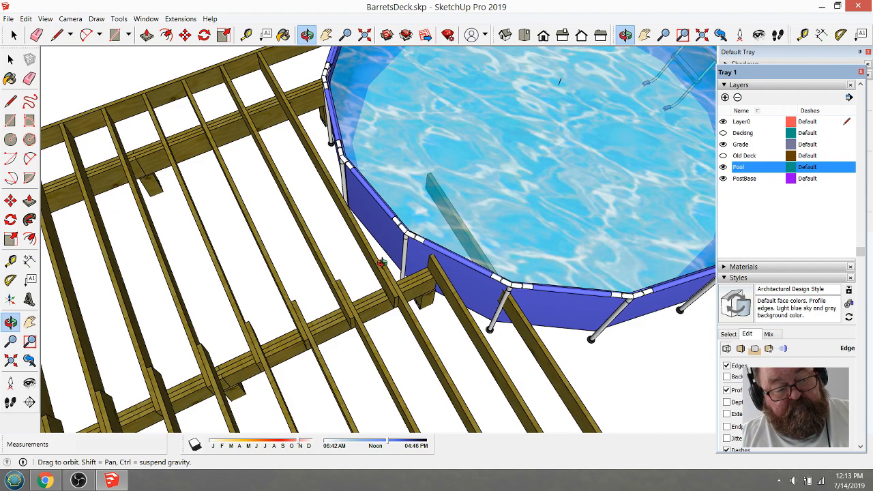
{"action": "left_click_drag", "start_coordinate": [382, 263], "coordinate": [564, 251]}
{"action": "scroll", "coordinate": [430, 253], "scroll_direction": "down", "scroll_amount": 4}
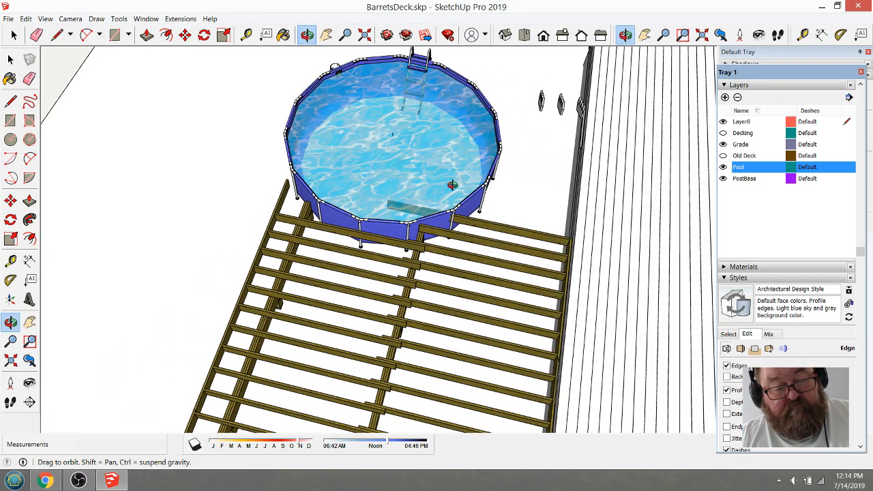
{"action": "left_click_drag", "start_coordinate": [442, 229], "coordinate": [481, 185]}
{"action": "scroll", "coordinate": [419, 195], "scroll_direction": "down", "scroll_amount": 4}
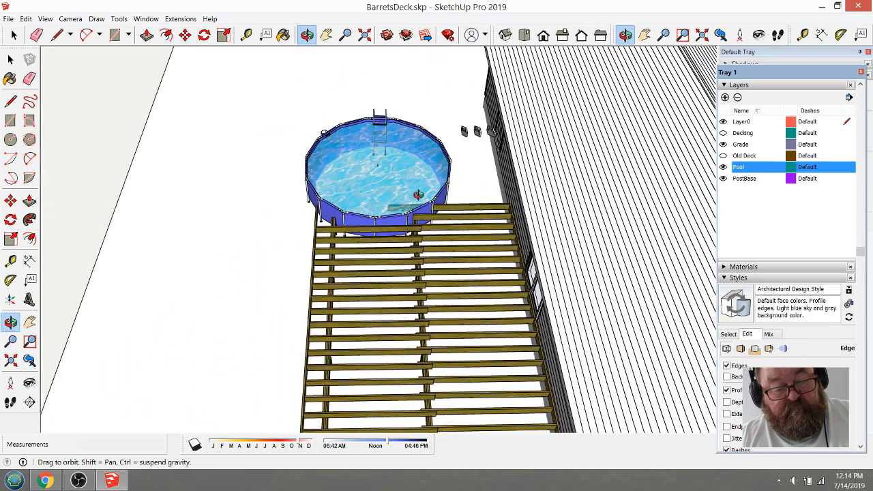
- Copy the inner beam with its posts about 24' 1 5/8" past the deck's pool end, between the pool and the house
{"action": "scroll", "coordinate": [329, 262], "scroll_direction": "down", "scroll_amount": 3}
{"action": "left_click_drag", "start_coordinate": [364, 301], "coordinate": [427, 275]}
{"action": "scroll", "coordinate": [359, 348], "scroll_direction": "up", "scroll_amount": 5}
{"action": "scroll", "coordinate": [465, 343], "scroll_direction": "up", "scroll_amount": 3}
{"action": "key", "text": "space"}
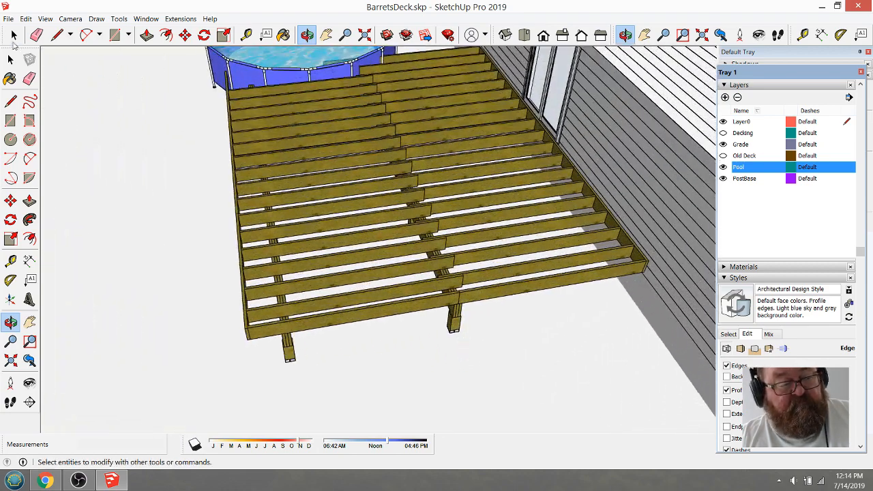
{"action": "left_click", "coordinate": [458, 317]}
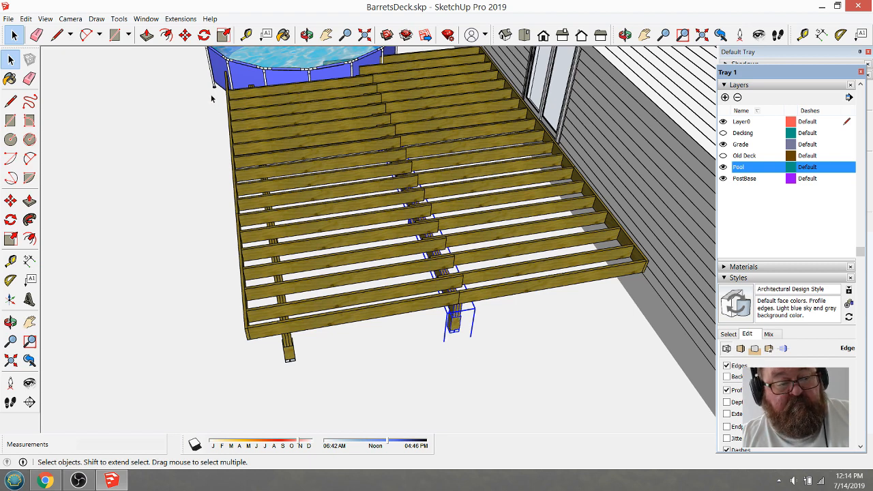
{"action": "left_click", "coordinate": [185, 35]}
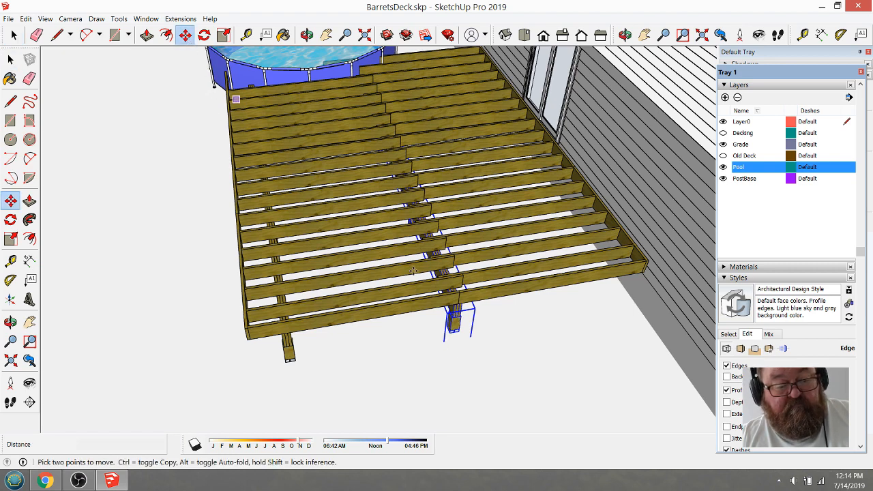
{"action": "left_click", "coordinate": [454, 304]}
{"action": "key", "text": "ctrl"}
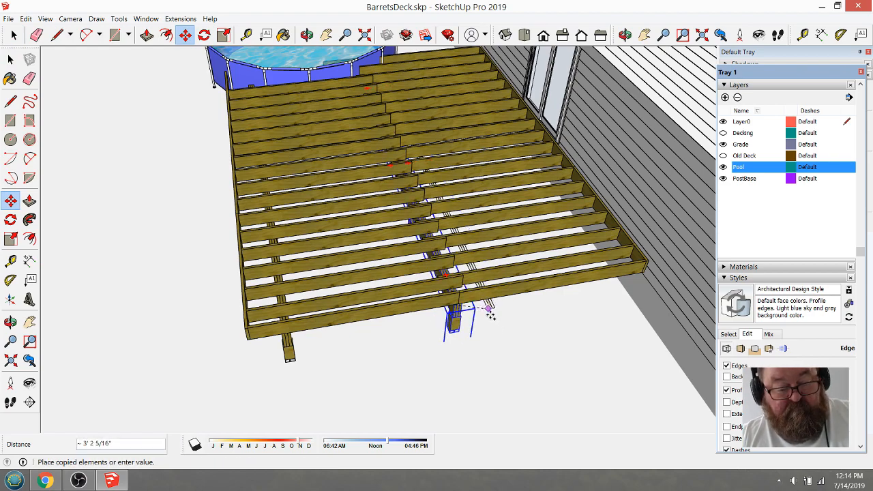
{"action": "scroll", "coordinate": [495, 358], "scroll_direction": "down", "scroll_amount": 5}
{"action": "scroll", "coordinate": [468, 189], "scroll_direction": "up", "scroll_amount": 4}
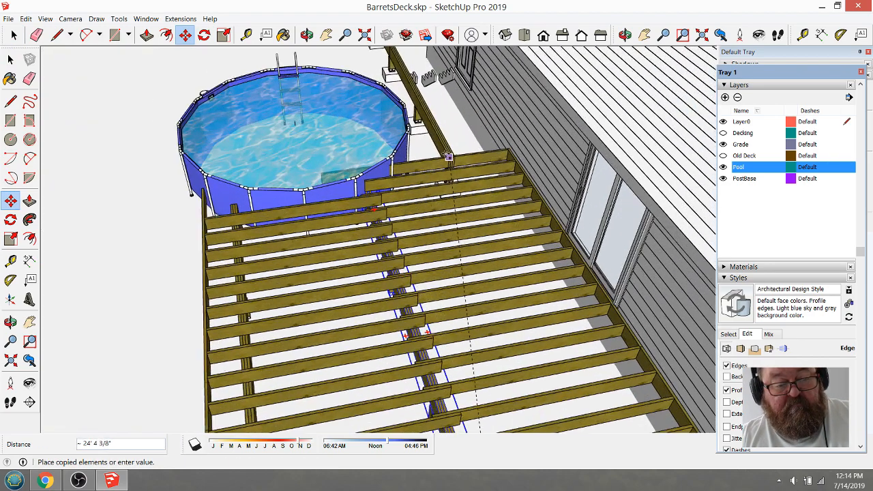
{"action": "scroll", "coordinate": [448, 157], "scroll_direction": "up", "scroll_amount": 5}
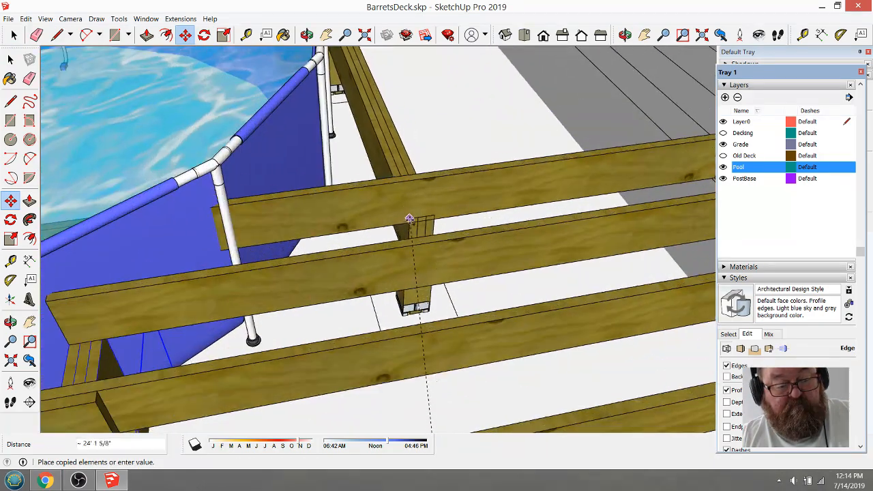
{"action": "left_click", "coordinate": [409, 219]}
- Place a guide line 5' out from the inner face of the house-side board at the deck's pool end
{"action": "left_click", "coordinate": [307, 34]}
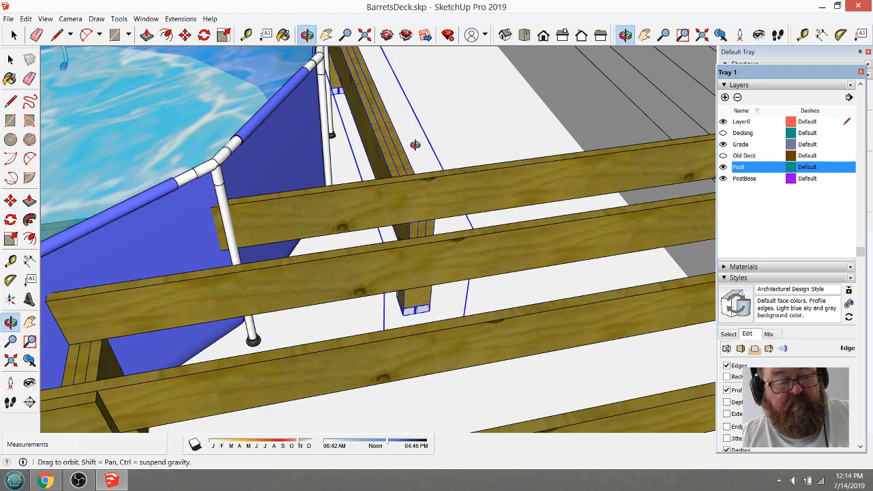
{"action": "left_click_drag", "start_coordinate": [415, 144], "coordinate": [406, 245]}
{"action": "mouse_move", "coordinate": [473, 223]}
{"action": "left_mouse_down"}
{"action": "mouse_move", "coordinate": [509, 220]}
{"action": "mouse_move", "coordinate": [494, 212]}
{"action": "left_mouse_up"}
{"action": "mouse_move", "coordinate": [401, 200]}
{"action": "left_mouse_down"}
{"action": "mouse_move", "coordinate": [426, 212]}
{"action": "mouse_move", "coordinate": [385, 210]}
{"action": "mouse_move", "coordinate": [333, 231]}
{"action": "left_mouse_up"}
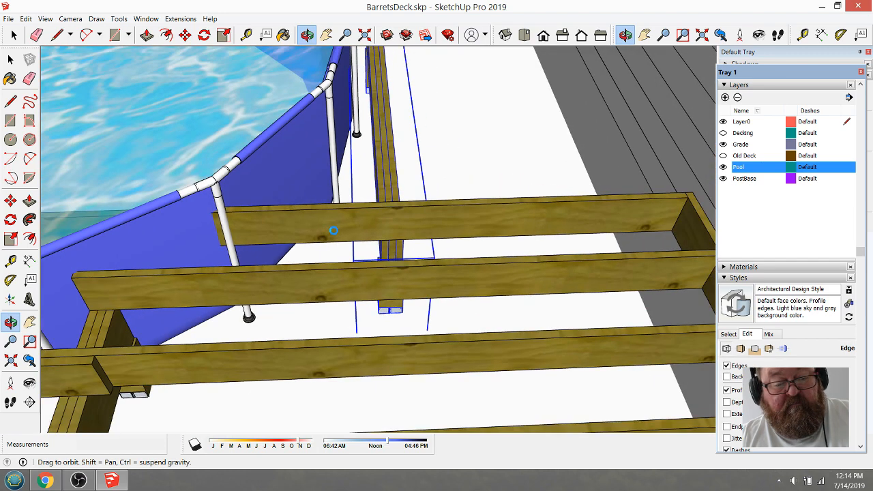
{"action": "left_click", "coordinate": [246, 34]}
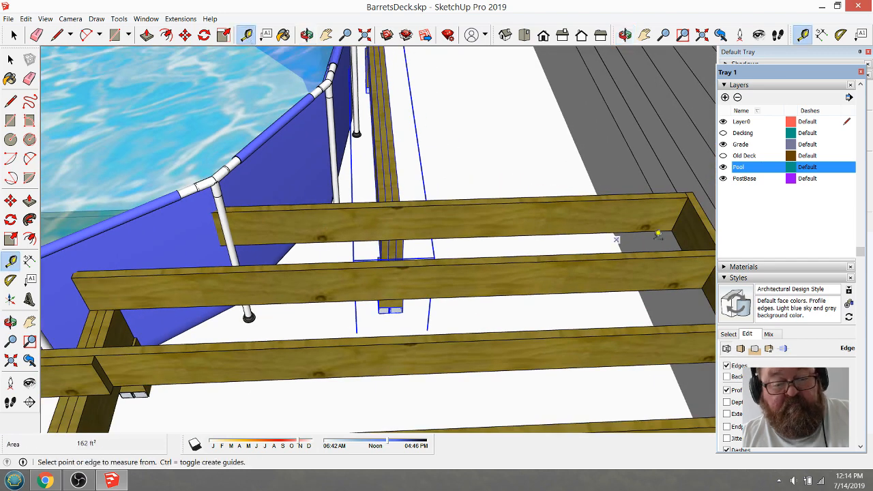
{"action": "left_click", "coordinate": [675, 221]}
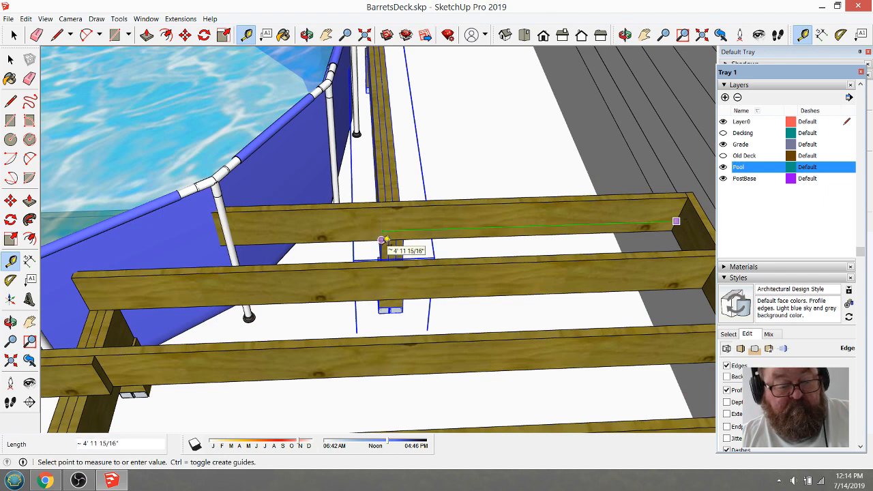
{"action": "left_click", "coordinate": [380, 240]}
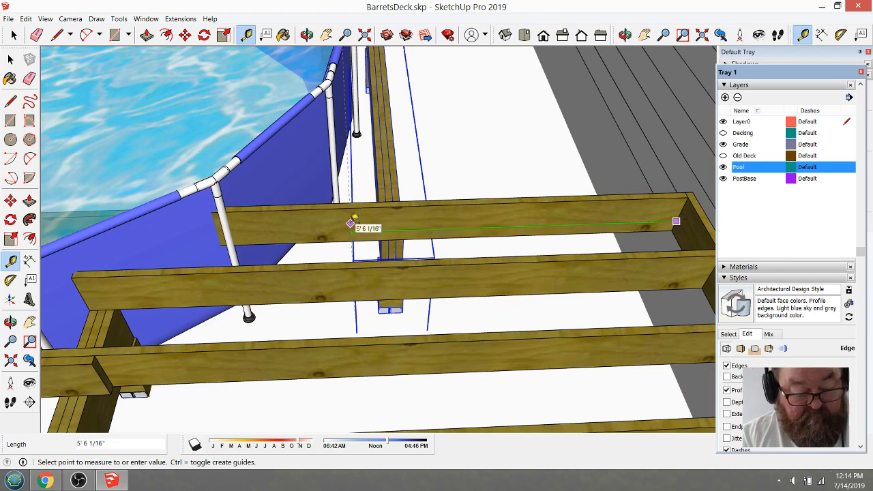
{"action": "type", "text": "5'"}
{"action": "key", "text": "Return"}
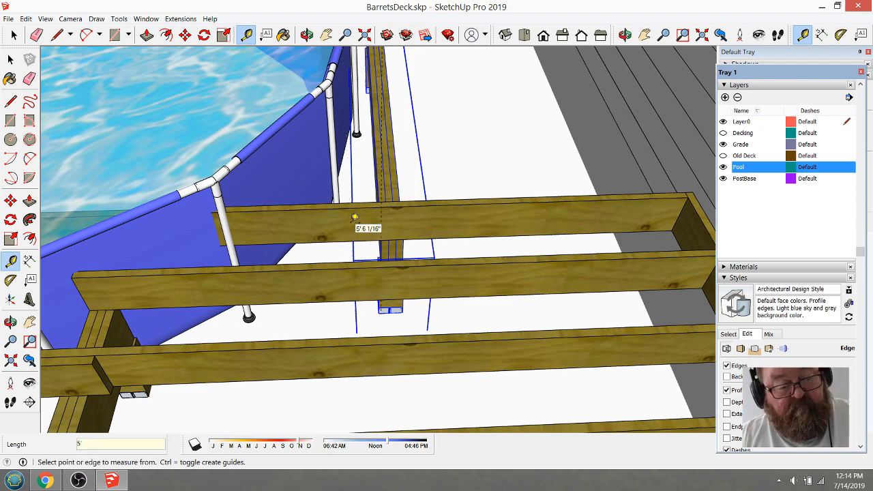
- Move the copied beam so its pool-side edge lines up with the 5' guide line
{"action": "scroll", "coordinate": [403, 226], "scroll_direction": "up", "scroll_amount": 5}
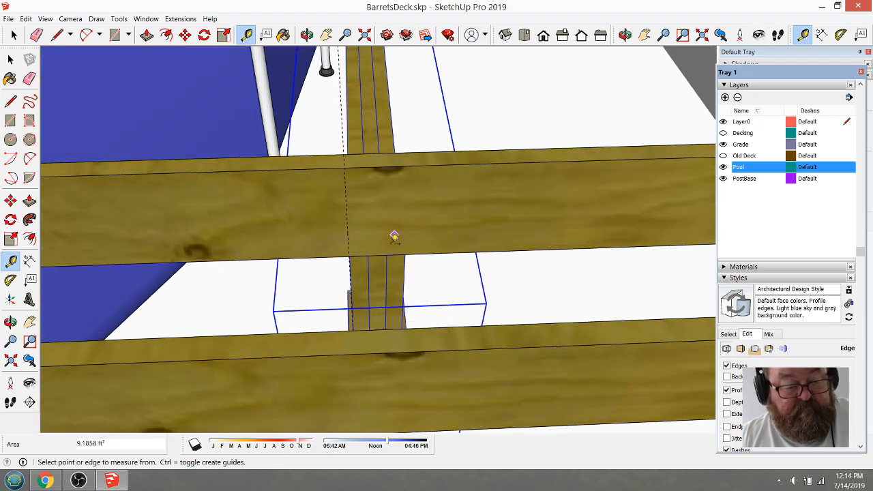
{"action": "scroll", "coordinate": [394, 236], "scroll_direction": "up", "scroll_amount": 5}
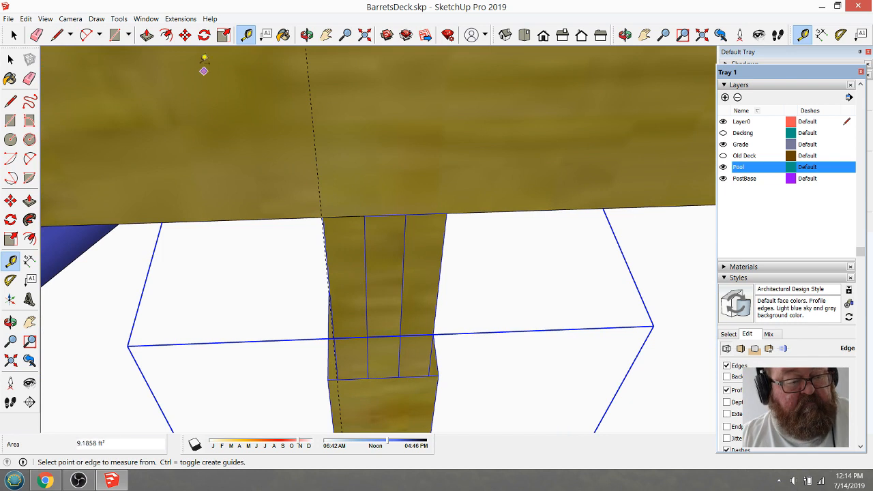
{"action": "left_click", "coordinate": [185, 34]}
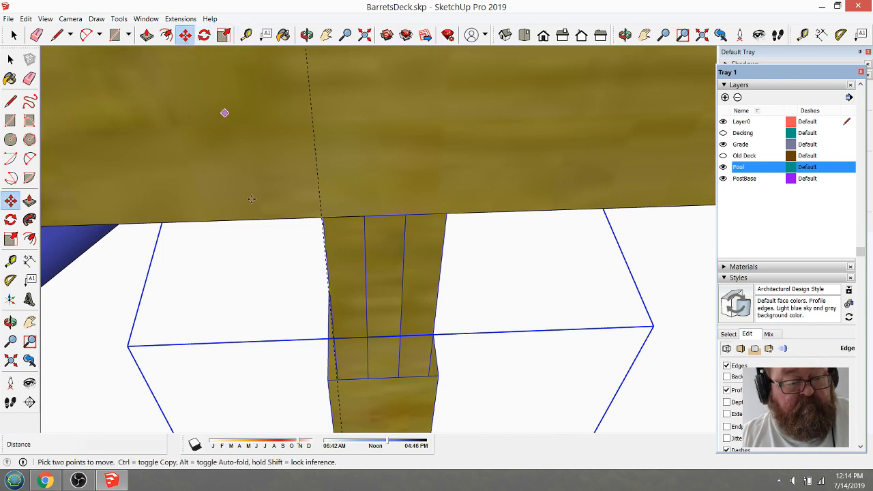
{"action": "left_click", "coordinate": [326, 218]}
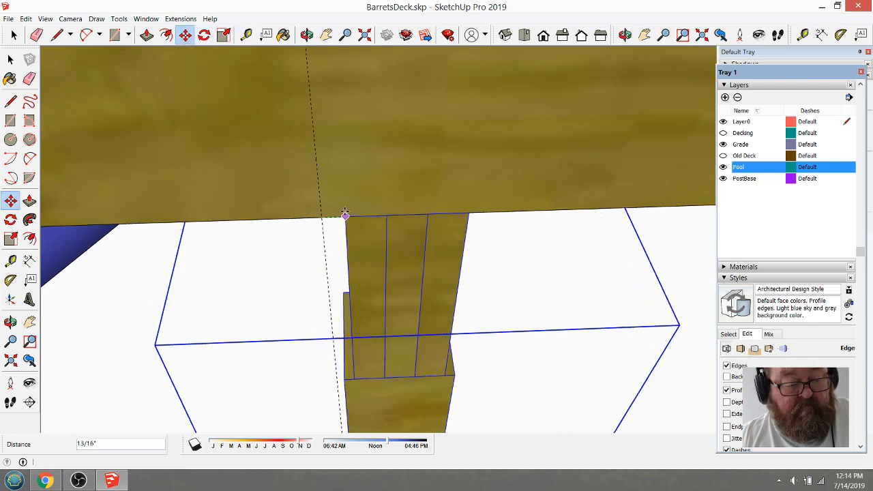
{"action": "left_click", "coordinate": [346, 213]}
{"action": "left_click", "coordinate": [346, 214]}
{"action": "left_click", "coordinate": [319, 215]}
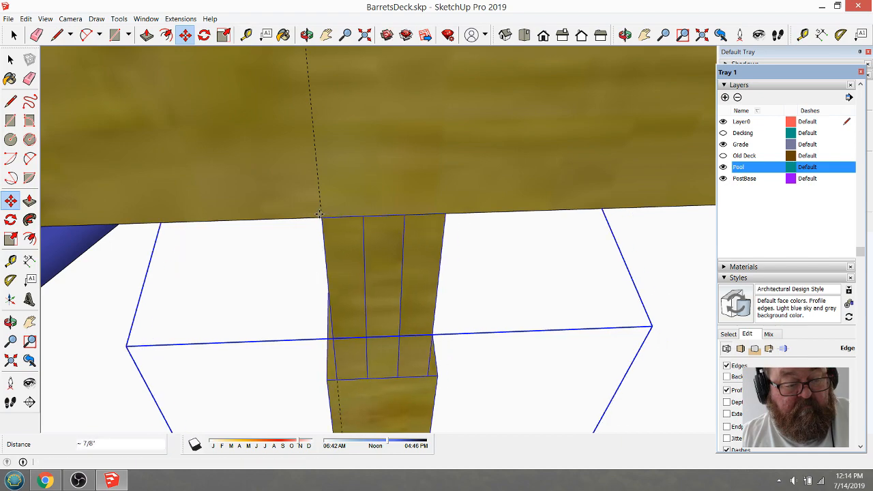
- Move the copied beam 6" from the guide line toward the house
{"action": "scroll", "coordinate": [320, 214], "scroll_direction": "down", "scroll_amount": 8}
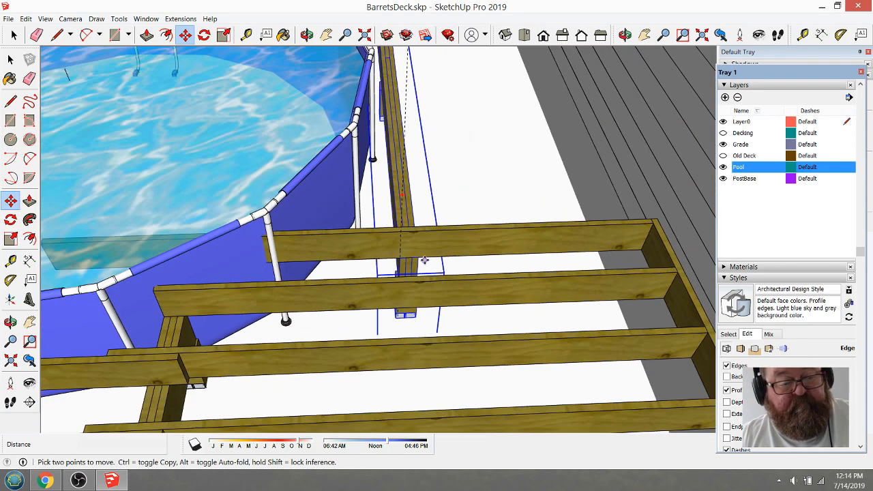
{"action": "scroll", "coordinate": [424, 260], "scroll_direction": "down", "scroll_amount": 3}
{"action": "left_click", "coordinate": [307, 35]}
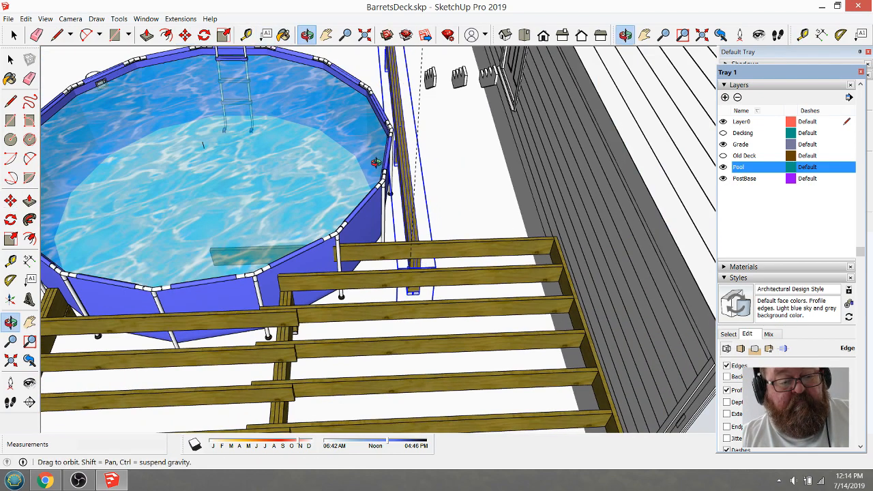
{"action": "left_click_drag", "start_coordinate": [303, 136], "coordinate": [375, 185]}
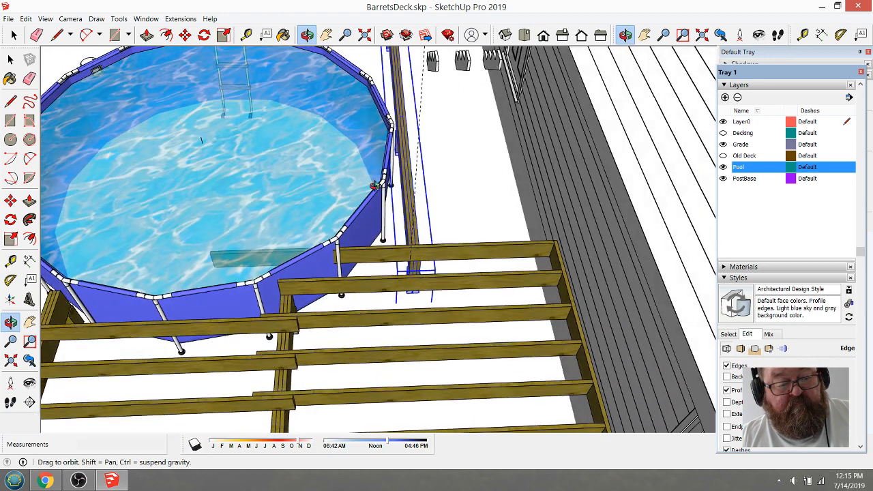
{"action": "scroll", "coordinate": [441, 249], "scroll_direction": "up", "scroll_amount": 10}
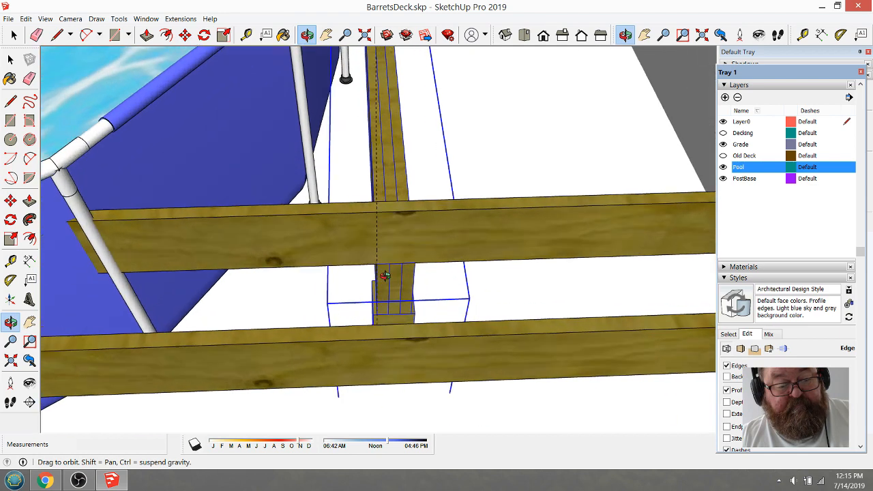
{"action": "left_click", "coordinate": [185, 35]}
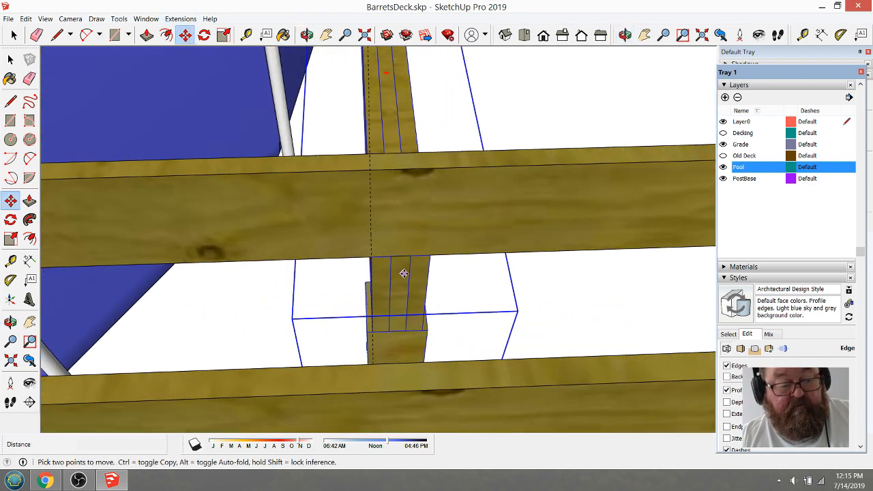
{"action": "left_click", "coordinate": [369, 255]}
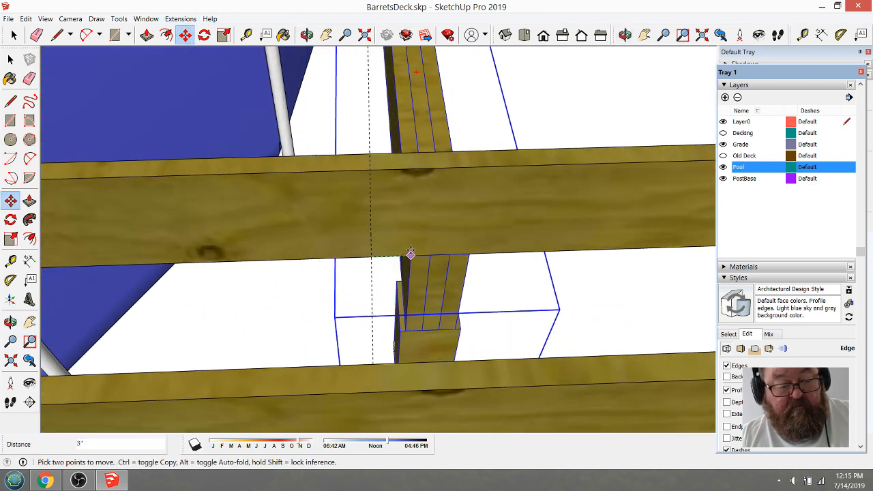
{"action": "type", "text": "6"}
{"action": "key", "text": "Return"}
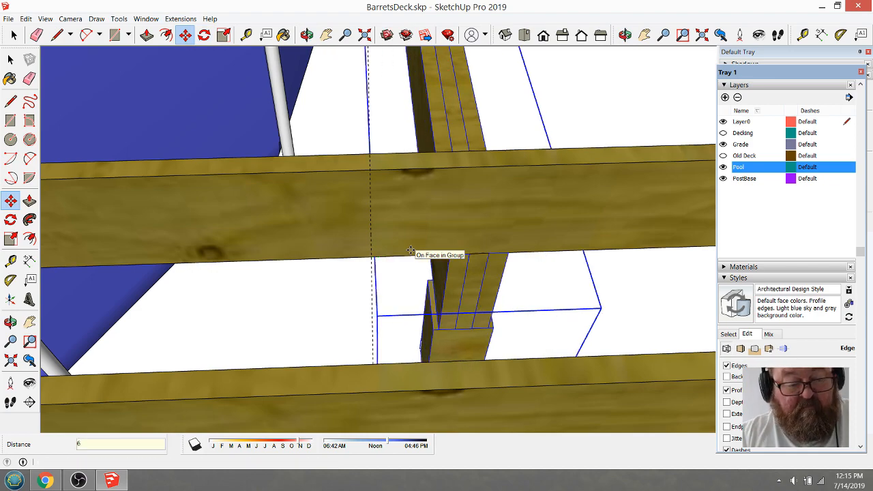
- Examine the copied beam's position and length along the gap between the pool and the house
{"action": "scroll", "coordinate": [471, 255], "scroll_direction": "down", "scroll_amount": 10}
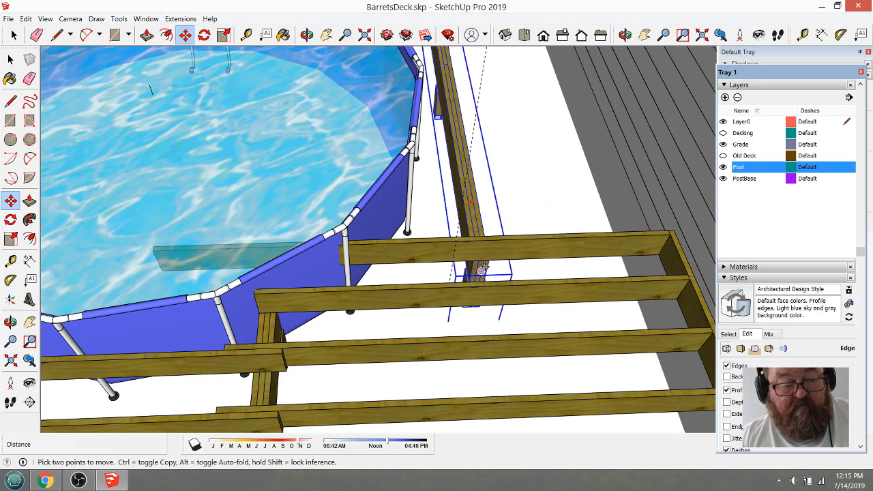
{"action": "scroll", "coordinate": [478, 279], "scroll_direction": "down", "scroll_amount": 4}
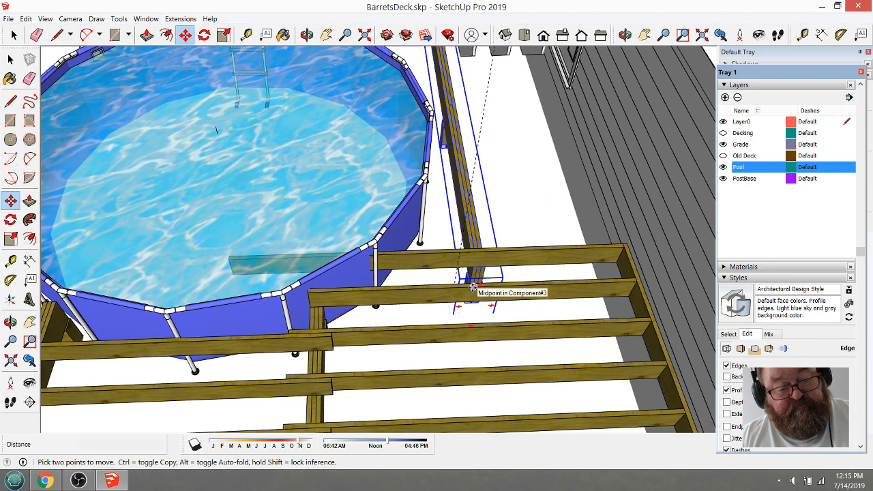
{"action": "scroll", "coordinate": [442, 277], "scroll_direction": "down", "scroll_amount": 5}
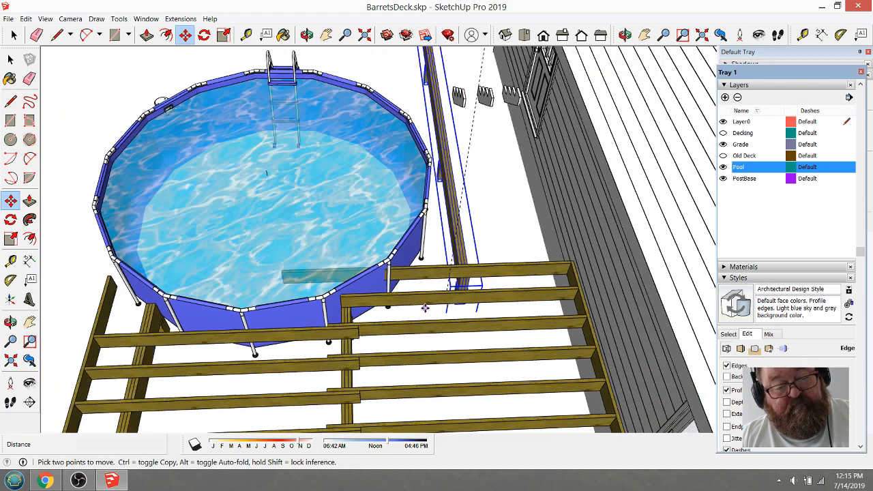
{"action": "left_click", "coordinate": [306, 34]}
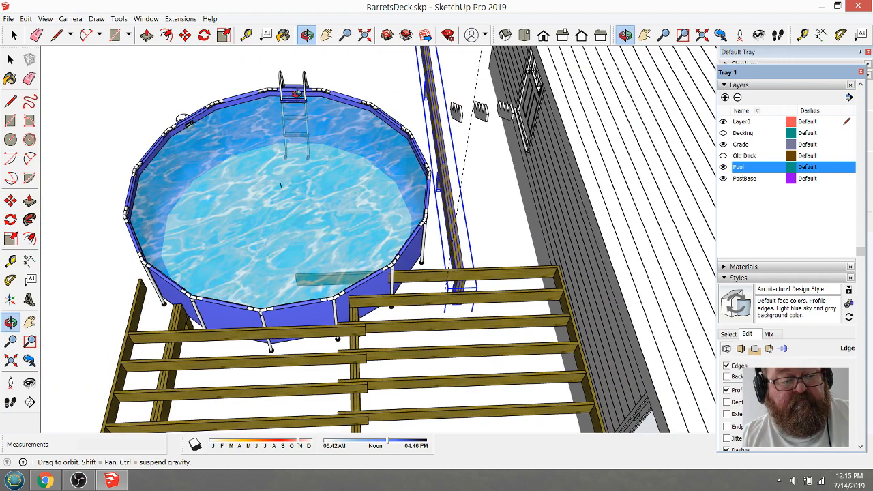
{"action": "mouse_move", "coordinate": [519, 205]}
{"action": "left_mouse_down"}
{"action": "mouse_move", "coordinate": [628, 179]}
{"action": "mouse_move", "coordinate": [605, 215]}
{"action": "left_mouse_up"}
{"action": "scroll", "coordinate": [605, 215], "scroll_direction": "down", "scroll_amount": 3}
{"action": "left_click_drag", "start_coordinate": [410, 197], "coordinate": [588, 172]}
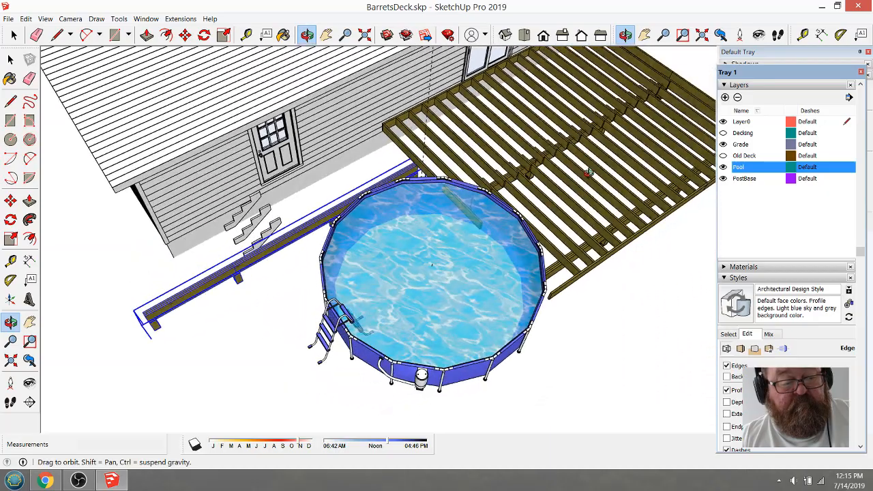
{"action": "scroll", "coordinate": [451, 231], "scroll_direction": "down", "scroll_amount": 2}
{"action": "left_click_drag", "start_coordinate": [301, 262], "coordinate": [481, 198]}
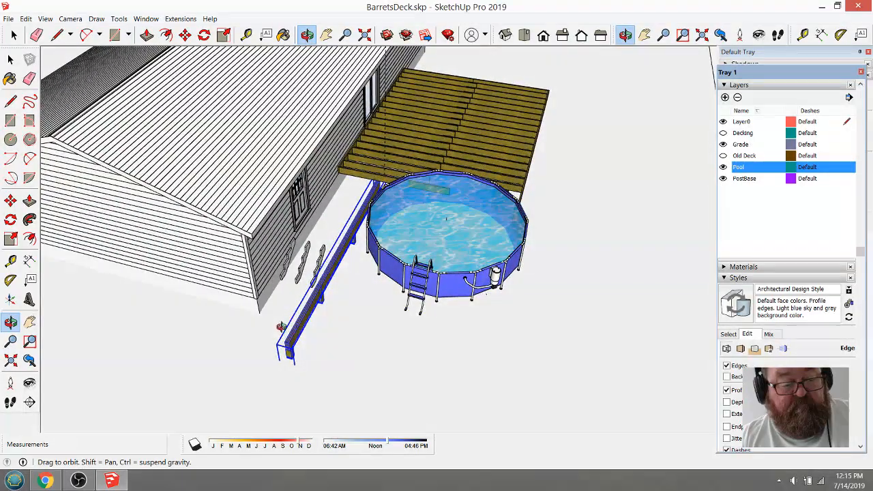
- Open the copied beam assembly beside the house for editing
{"action": "scroll", "coordinate": [305, 334], "scroll_direction": "up", "scroll_amount": 3}
{"action": "scroll", "coordinate": [305, 334], "scroll_direction": "up", "scroll_amount": 2}
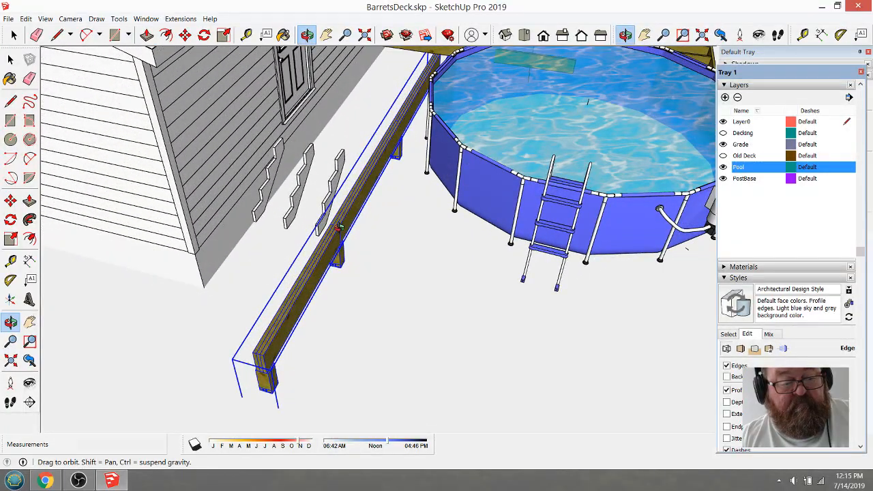
{"action": "left_click_drag", "start_coordinate": [340, 227], "coordinate": [153, 313]}
{"action": "left_click_drag", "start_coordinate": [289, 219], "coordinate": [366, 236]}
{"action": "scroll", "coordinate": [248, 376], "scroll_direction": "up", "scroll_amount": 2}
{"action": "scroll", "coordinate": [248, 376], "scroll_direction": "up", "scroll_amount": 2}
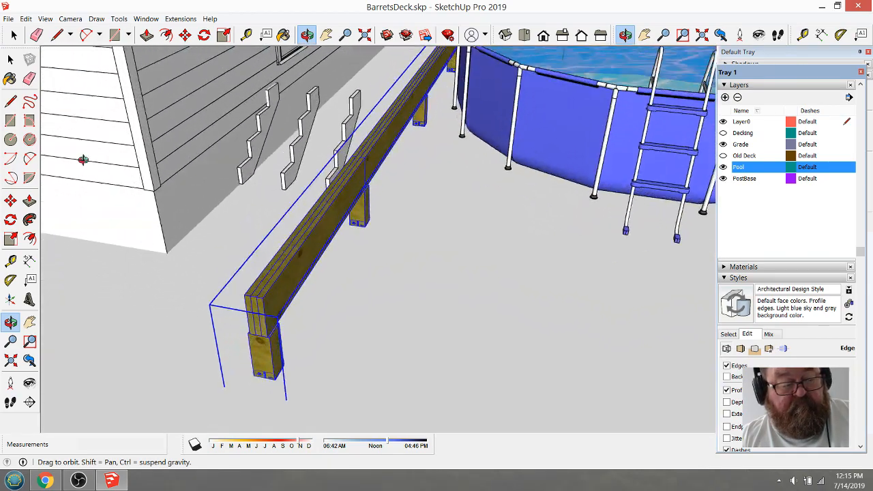
{"action": "left_click", "coordinate": [10, 59]}
{"action": "double_click", "coordinate": [287, 276]}
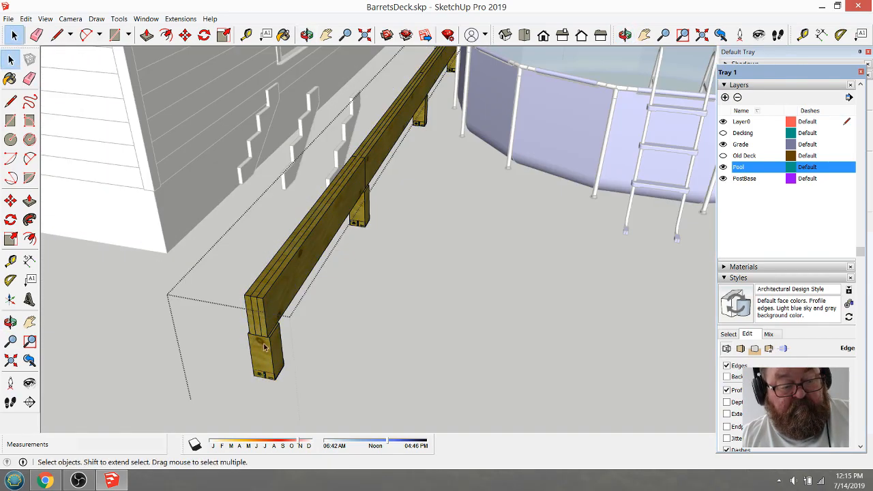
- Try deleting the post under the copied beam's free end
{"action": "left_click", "coordinate": [263, 355]}
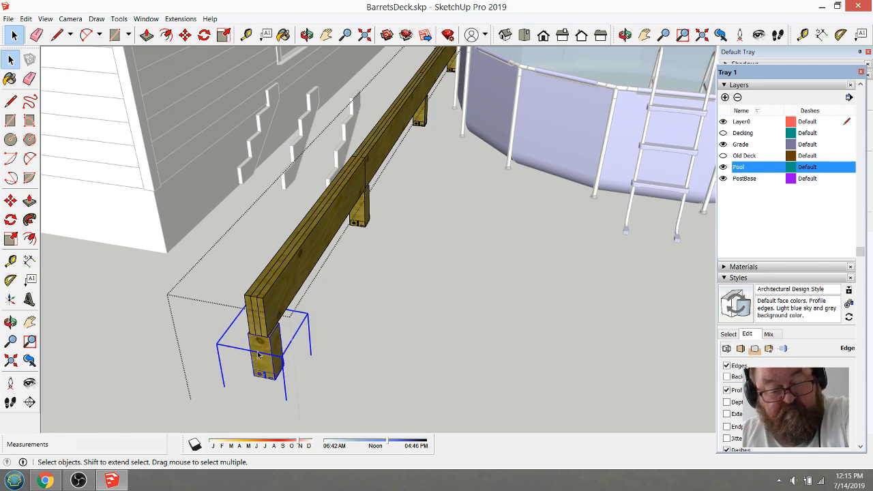
{"action": "key", "text": "Delete"}
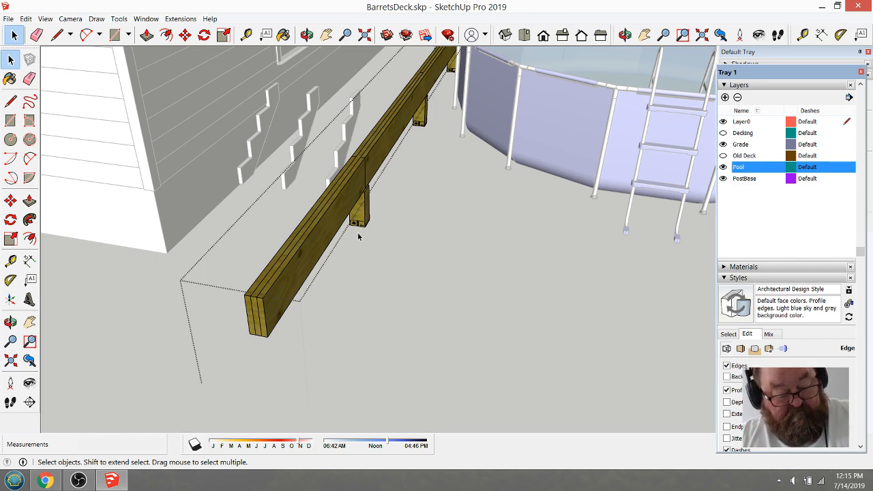
{"action": "key", "text": "z"}
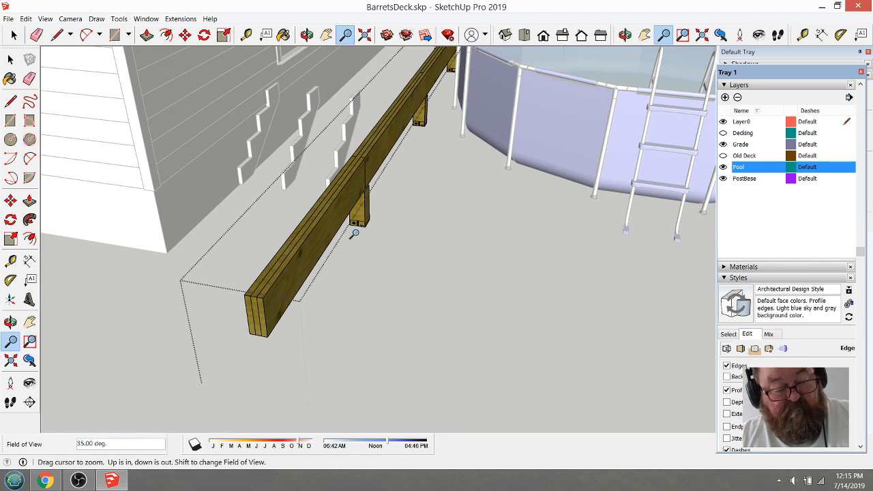
{"action": "left_click_drag", "start_coordinate": [347, 238], "coordinate": [347, 240]}
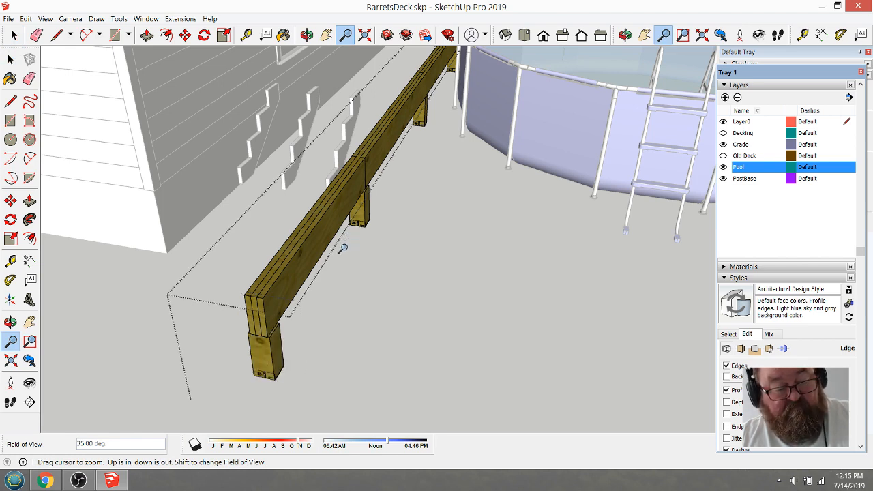
- Delete the two intermediate posts nearest the copied beam's free end, leaving the end post in place
{"action": "key", "text": "space"}
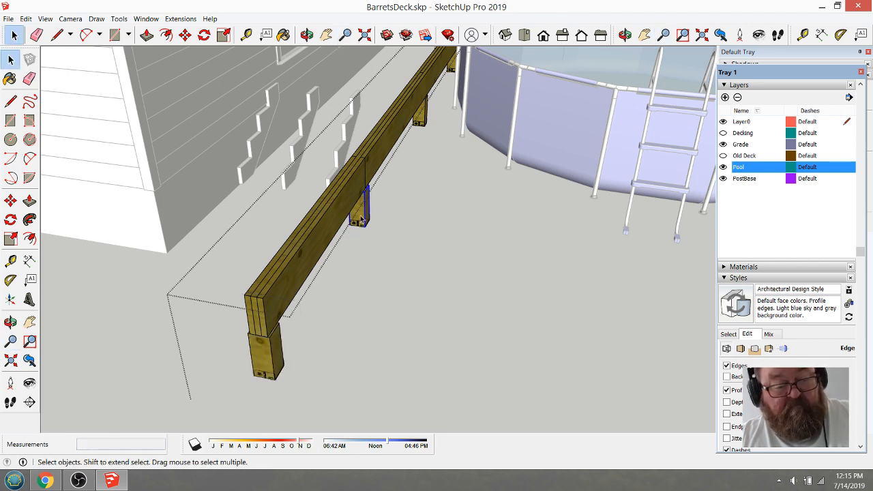
{"action": "key", "text": "Delete"}
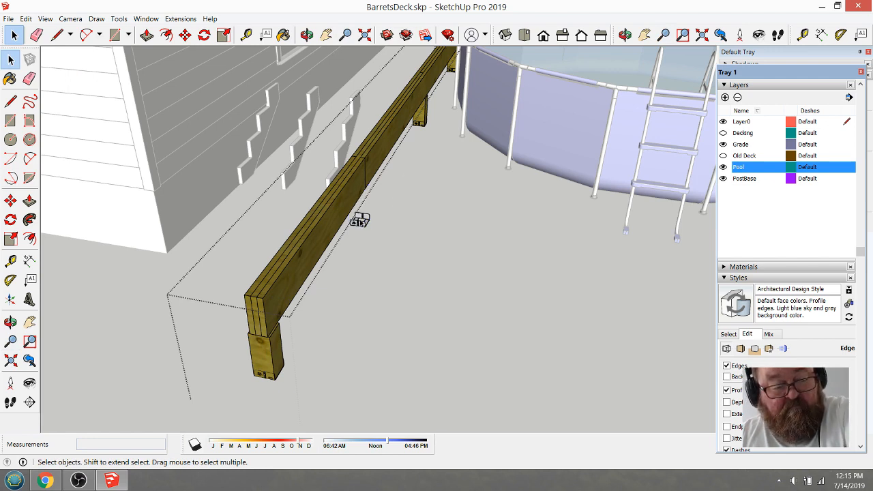
{"action": "key", "text": "Delete"}
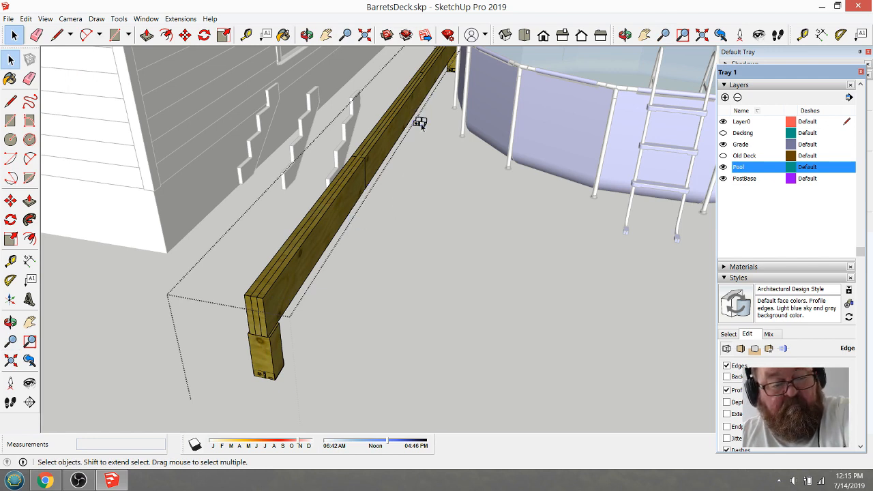
- Move the end post about 11' 2" along the underside of the beam toward the deck
{"action": "left_click", "coordinate": [275, 366]}
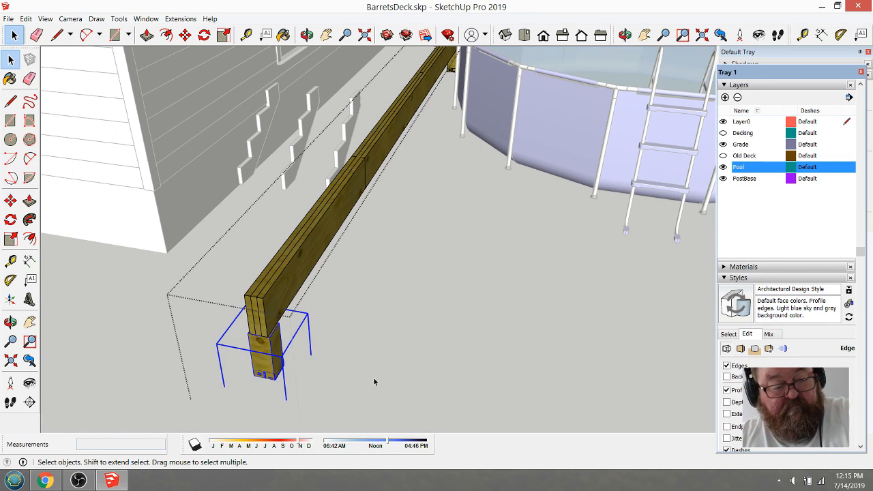
{"action": "left_click", "coordinate": [307, 35]}
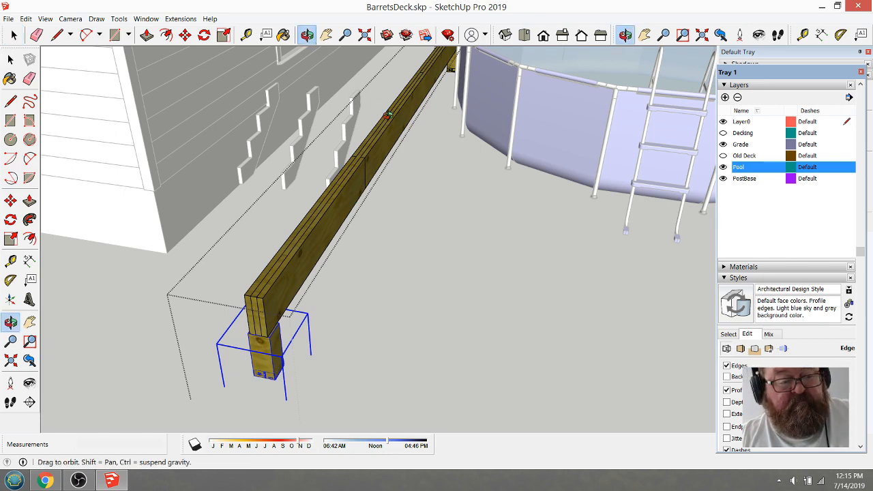
{"action": "left_click_drag", "start_coordinate": [374, 179], "coordinate": [314, 267]}
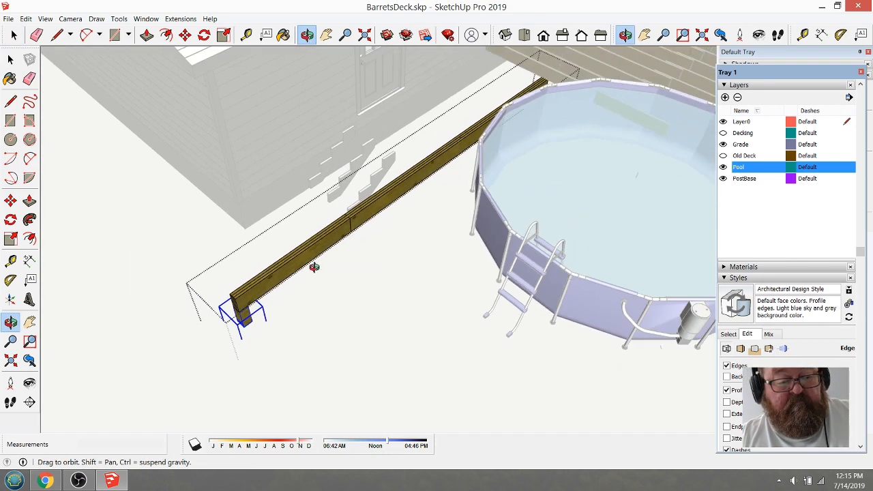
{"action": "left_click", "coordinate": [185, 35]}
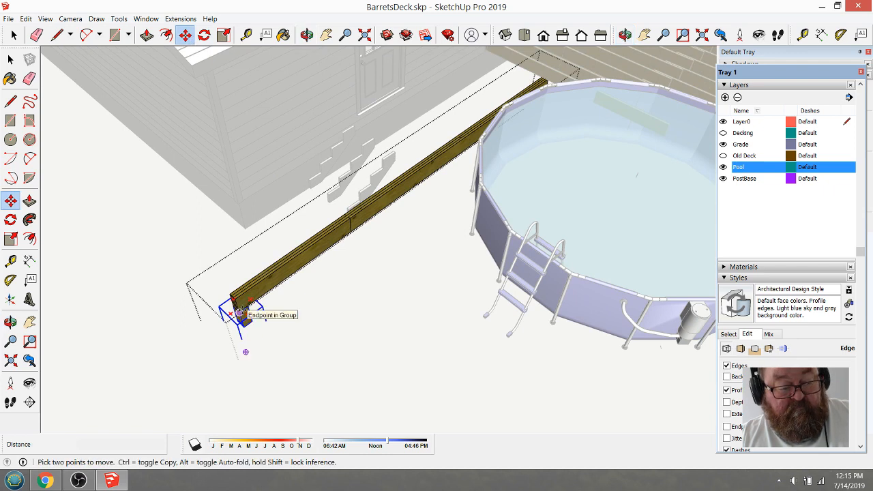
{"action": "left_click", "coordinate": [246, 309]}
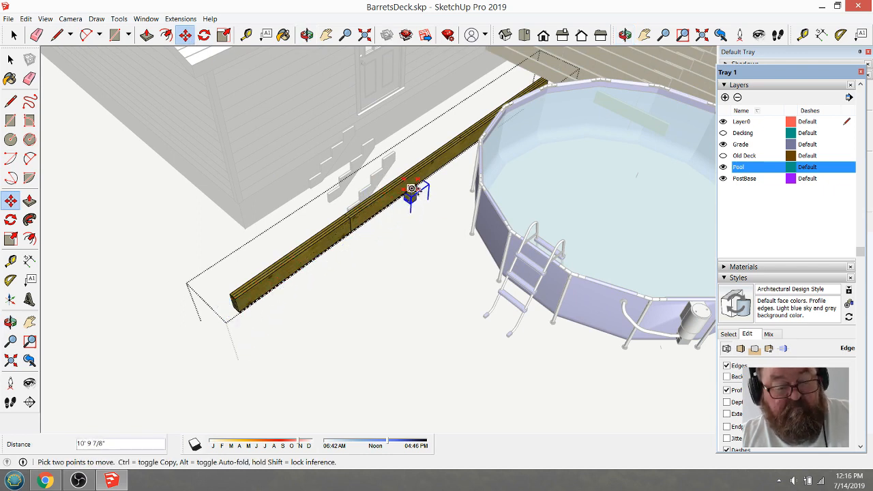
{"action": "left_click", "coordinate": [394, 154]}
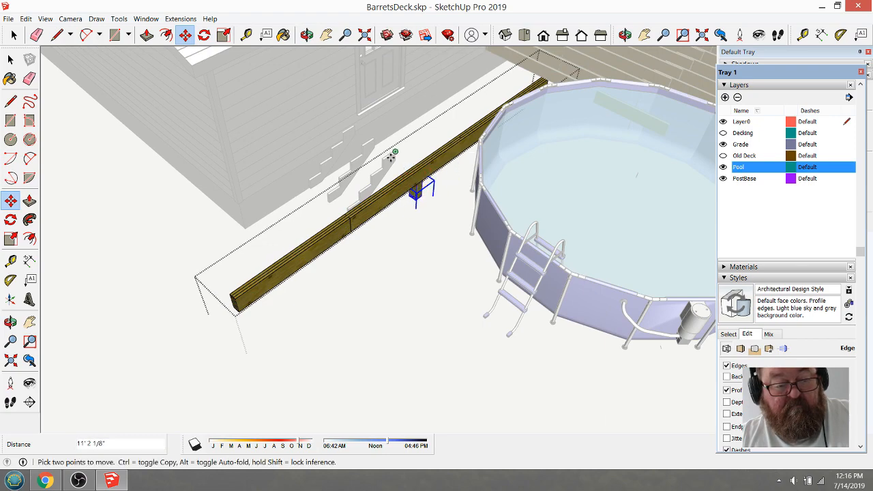
- Check the moved post and the beam's run past the pool to the deck, and close the beam group
{"action": "left_click", "coordinate": [307, 35]}
{"action": "left_click_drag", "start_coordinate": [432, 142], "coordinate": [401, 209]}
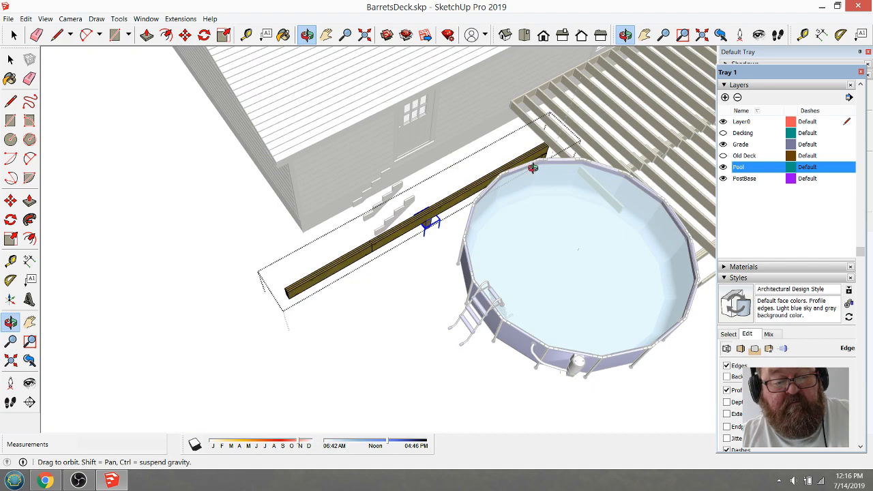
{"action": "scroll", "coordinate": [533, 167], "scroll_direction": "up", "scroll_amount": 10}
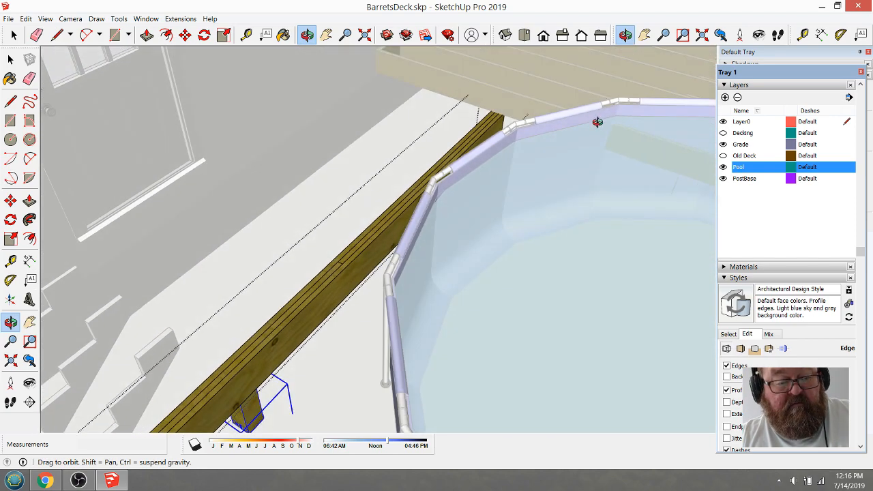
{"action": "scroll", "coordinate": [448, 204], "scroll_direction": "down", "scroll_amount": 5}
{"action": "scroll", "coordinate": [431, 209], "scroll_direction": "up", "scroll_amount": 3}
{"action": "key", "text": "space"}
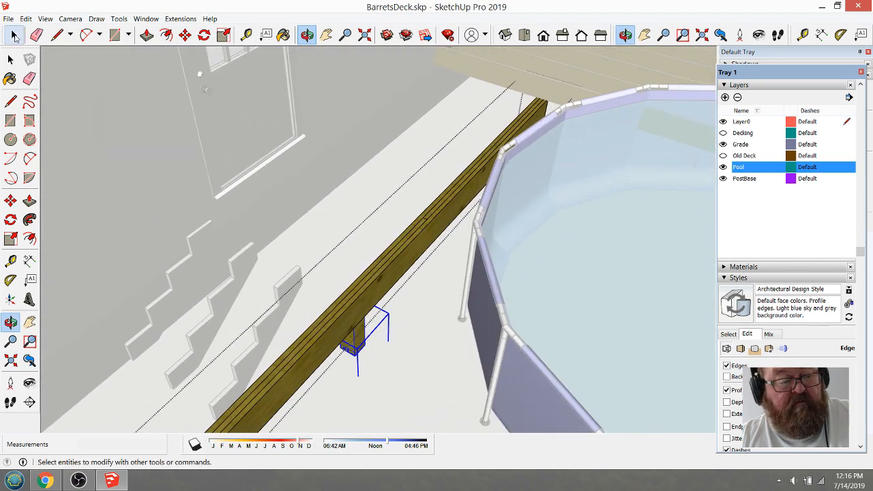
{"action": "left_click", "coordinate": [316, 174]}
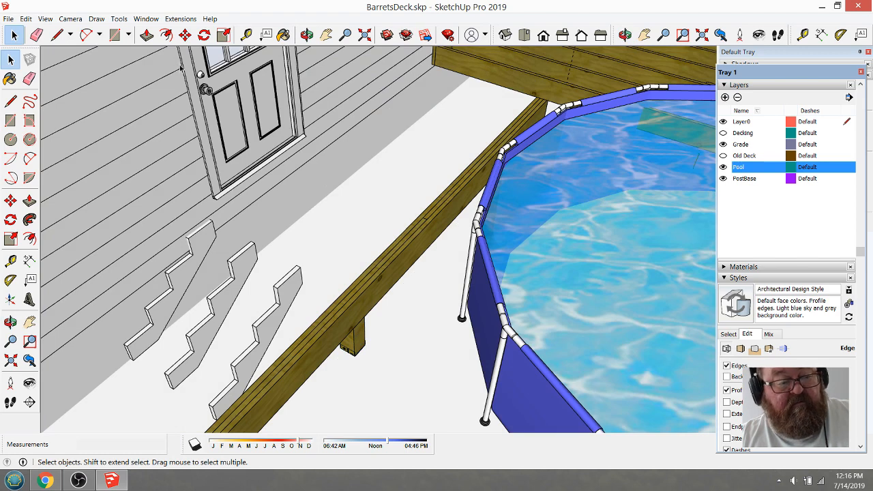
- Try measuring out from the deck framing's house-side corner along the gap beside the house
{"action": "left_click", "coordinate": [247, 34]}
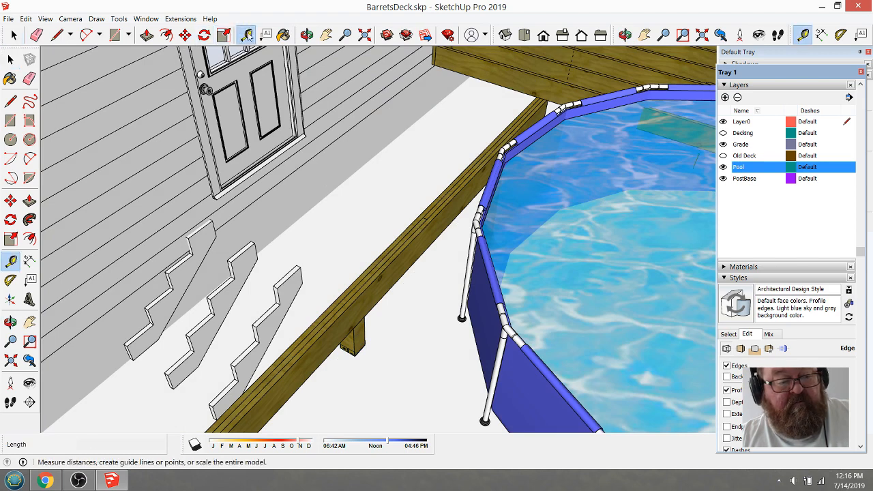
{"action": "left_click", "coordinate": [433, 51]}
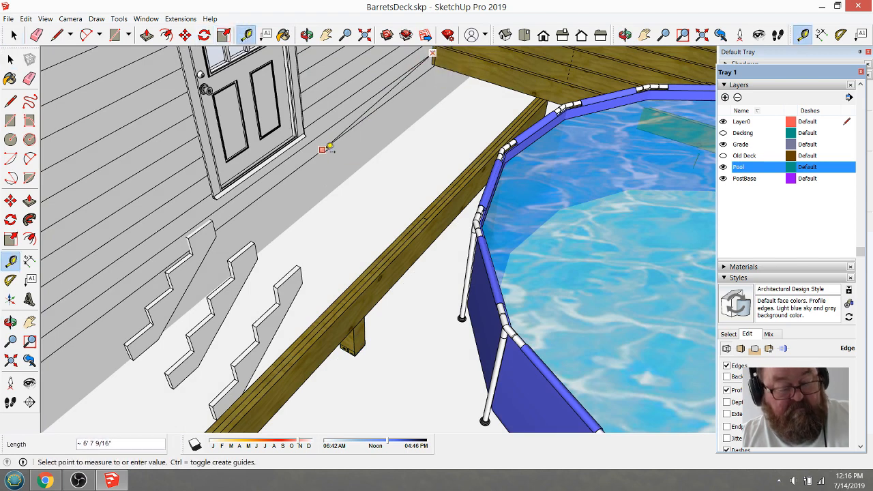
{"action": "left_click", "coordinate": [327, 149]}
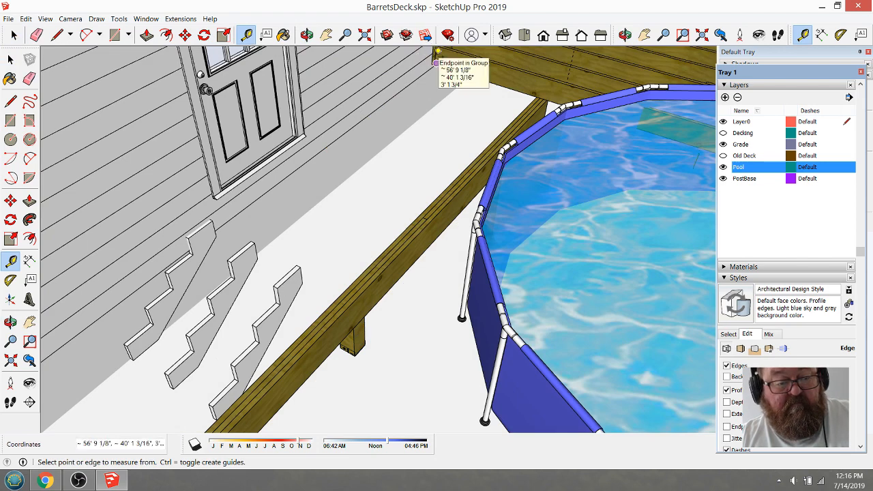
{"action": "left_click", "coordinate": [435, 54]}
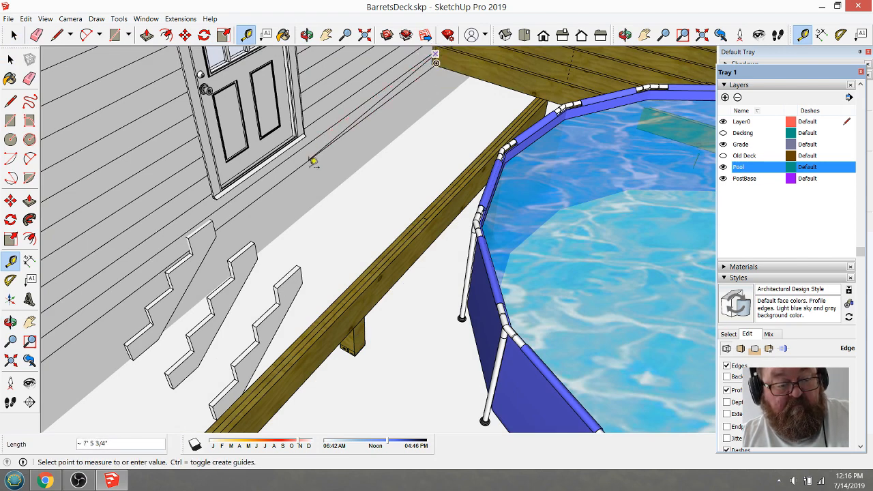
{"action": "left_click", "coordinate": [306, 170]}
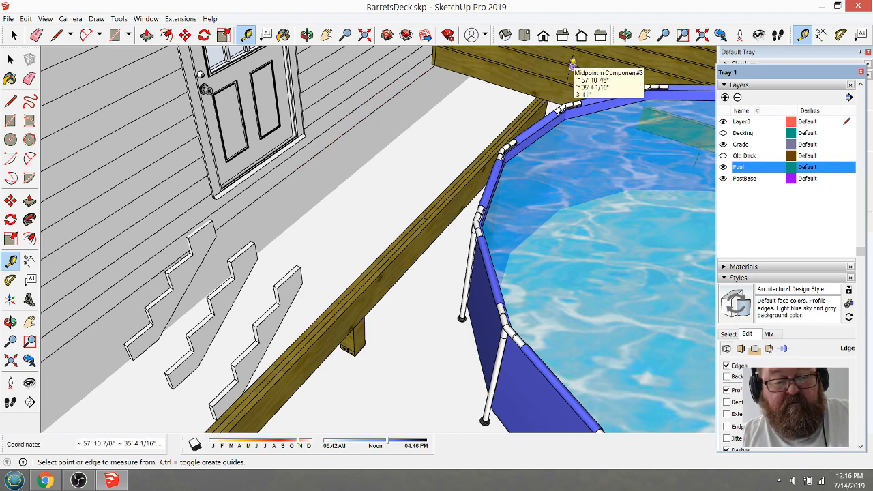
- Place a guide line on the copied beam 11'6" from its deck-side end
{"action": "scroll", "coordinate": [552, 92], "scroll_direction": "up", "scroll_amount": 4}
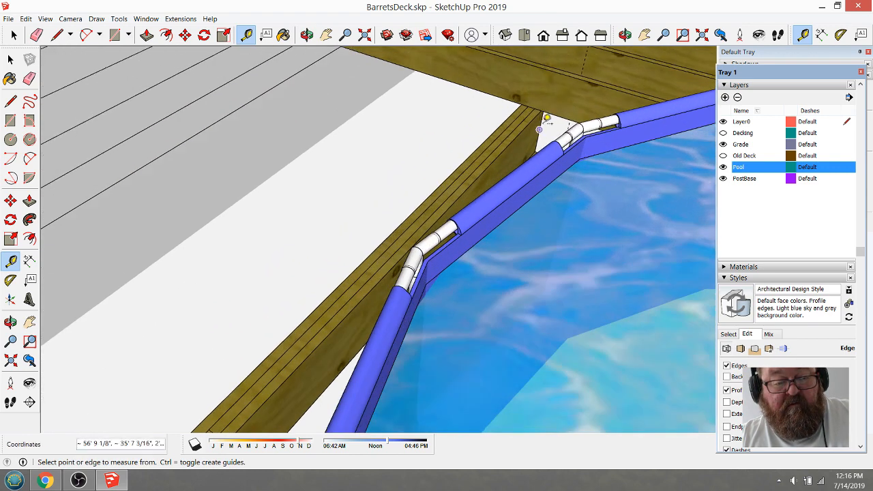
{"action": "left_click", "coordinate": [539, 129]}
{"action": "scroll", "coordinate": [471, 157], "scroll_direction": "down", "scroll_amount": 5}
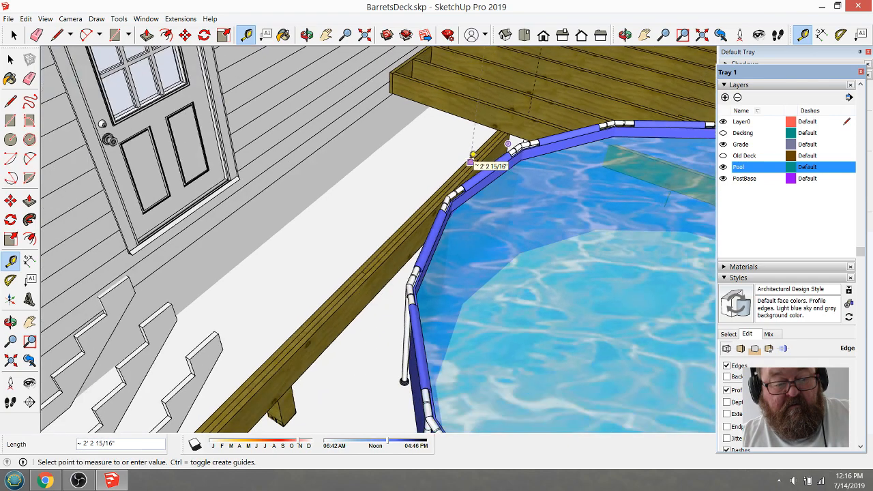
{"action": "scroll", "coordinate": [392, 259], "scroll_direction": "up", "scroll_amount": 3}
{"action": "scroll", "coordinate": [394, 261], "scroll_direction": "up", "scroll_amount": 1}
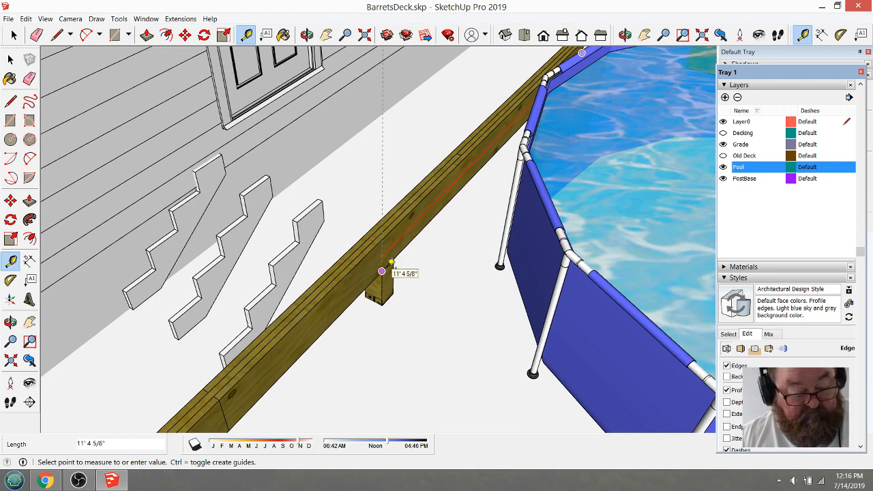
{"action": "type", "text": "11'6"}
{"action": "key", "text": "Return"}
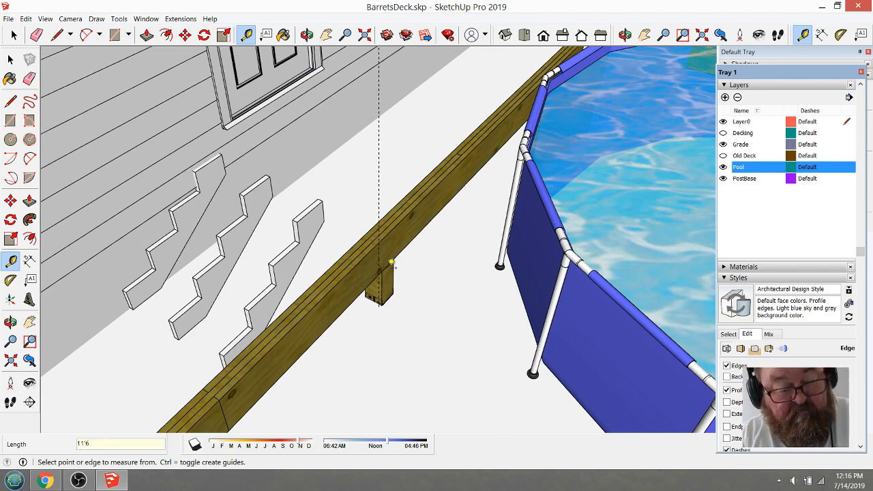
- Reopen the beam group and move the post along the beam so its corner lines up with the 11'6" guide line
{"action": "left_click", "coordinate": [306, 35]}
{"action": "left_click_drag", "start_coordinate": [307, 232], "coordinate": [251, 257]}
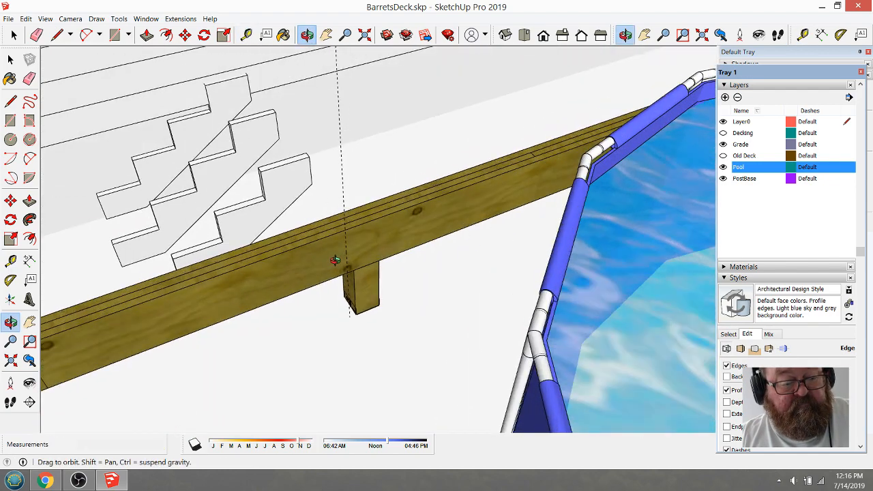
{"action": "scroll", "coordinate": [366, 275], "scroll_direction": "up", "scroll_amount": 6}
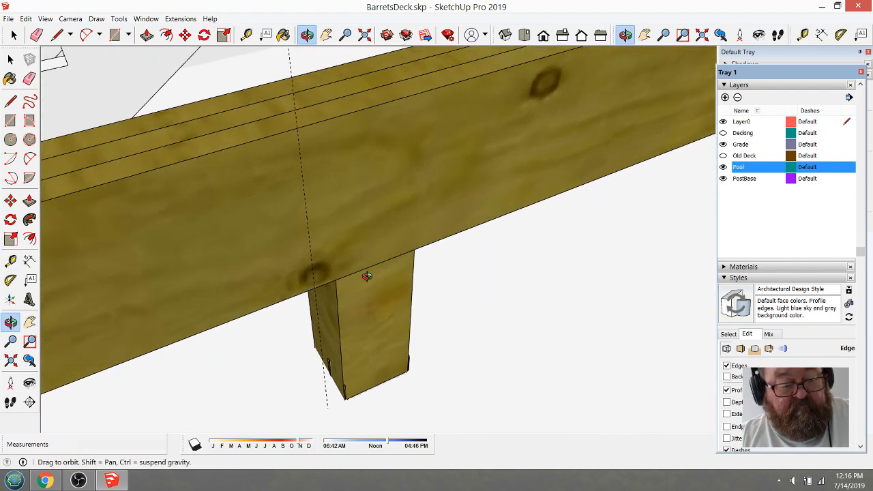
{"action": "left_click", "coordinate": [14, 34]}
{"action": "triple_click", "coordinate": [365, 298]}
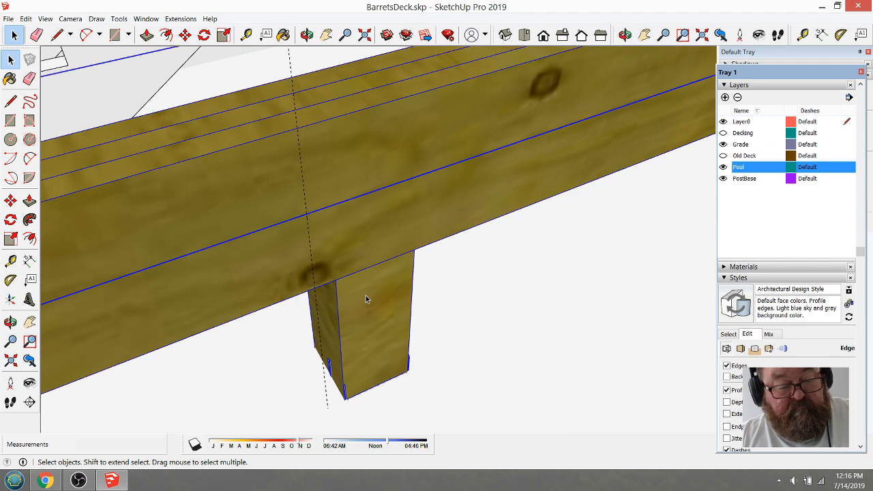
{"action": "double_click", "coordinate": [366, 299]}
{"action": "left_click", "coordinate": [366, 299]}
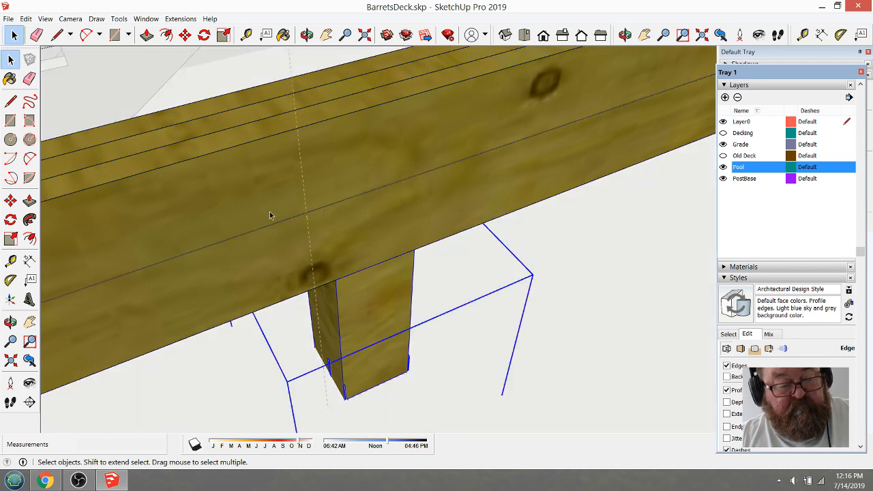
{"action": "left_click", "coordinate": [184, 38]}
{"action": "left_click", "coordinate": [336, 281]}
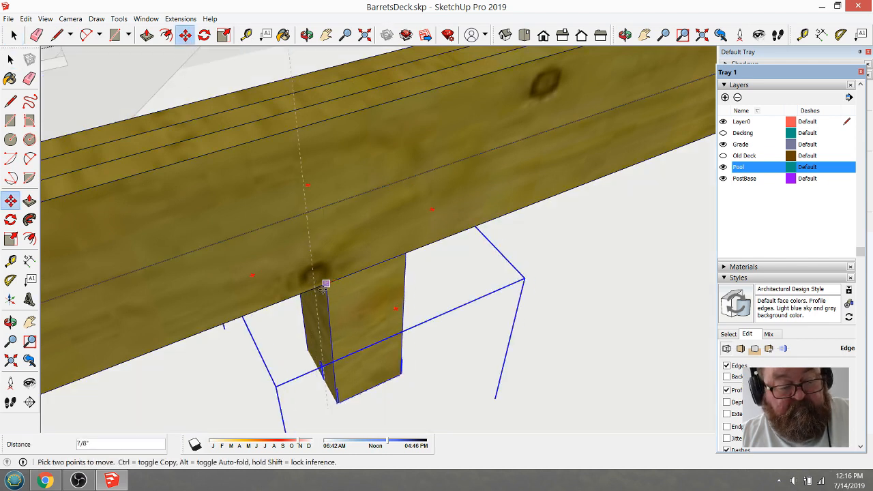
{"action": "scroll", "coordinate": [315, 292], "scroll_direction": "down", "scroll_amount": 6}
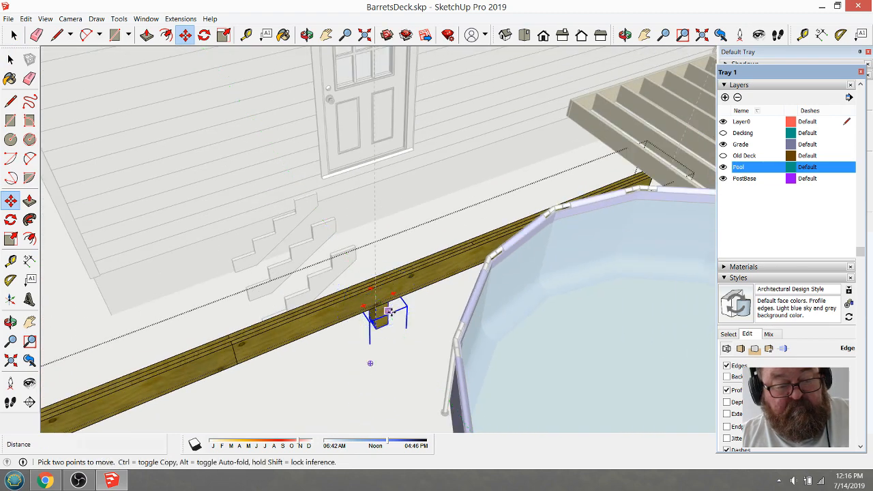
- Examine the moved post and the beam's full run past the pool and the house corner from several sides
{"action": "scroll", "coordinate": [380, 313], "scroll_direction": "down", "scroll_amount": 3}
{"action": "left_click", "coordinate": [307, 35]}
{"action": "left_click_drag", "start_coordinate": [470, 294], "coordinate": [528, 269]}
{"action": "left_click_drag", "start_coordinate": [434, 262], "coordinate": [558, 245]}
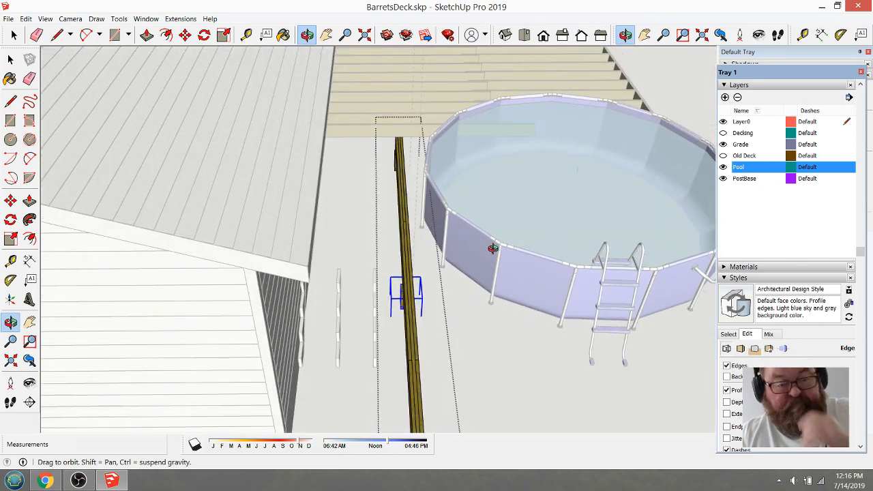
{"action": "left_click_drag", "start_coordinate": [492, 249], "coordinate": [173, 214]}
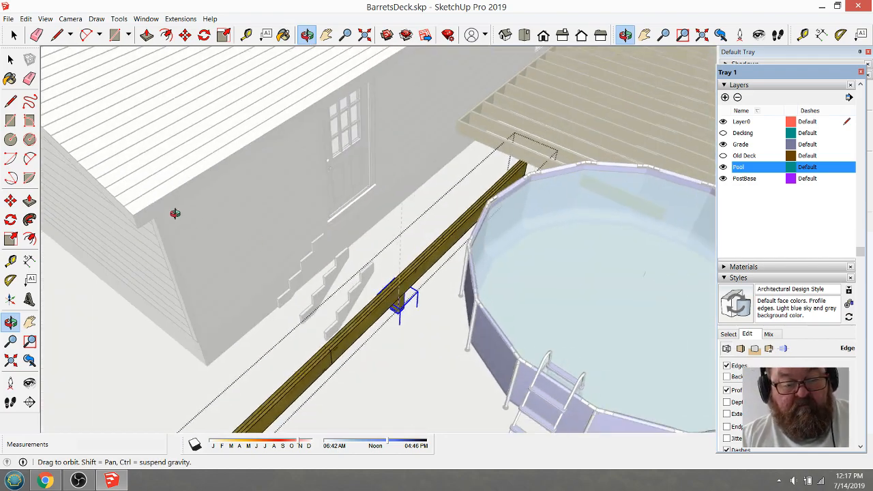
{"action": "scroll", "coordinate": [168, 215], "scroll_direction": "down", "scroll_amount": 1}
{"action": "left_click_drag", "start_coordinate": [521, 229], "coordinate": [226, 175]}
{"action": "scroll", "coordinate": [228, 176], "scroll_direction": "down", "scroll_amount": 2}
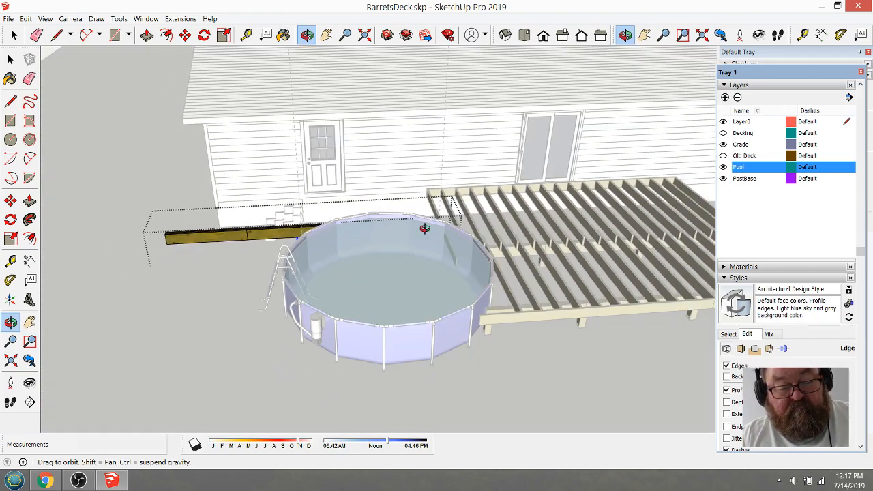
{"action": "left_click_drag", "start_coordinate": [425, 228], "coordinate": [238, 239]}
{"action": "scroll", "coordinate": [238, 240], "scroll_direction": "down", "scroll_amount": 1}
{"action": "left_click_drag", "start_coordinate": [501, 356], "coordinate": [302, 273]}
{"action": "scroll", "coordinate": [300, 269], "scroll_direction": "up", "scroll_amount": 3}
{"action": "scroll", "coordinate": [300, 270], "scroll_direction": "down", "scroll_amount": 5}
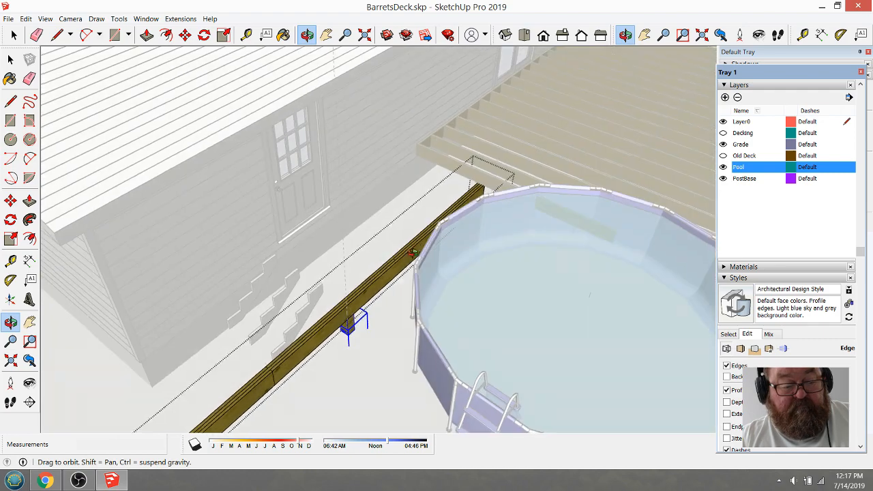
{"action": "scroll", "coordinate": [359, 311], "scroll_direction": "up", "scroll_amount": 5}
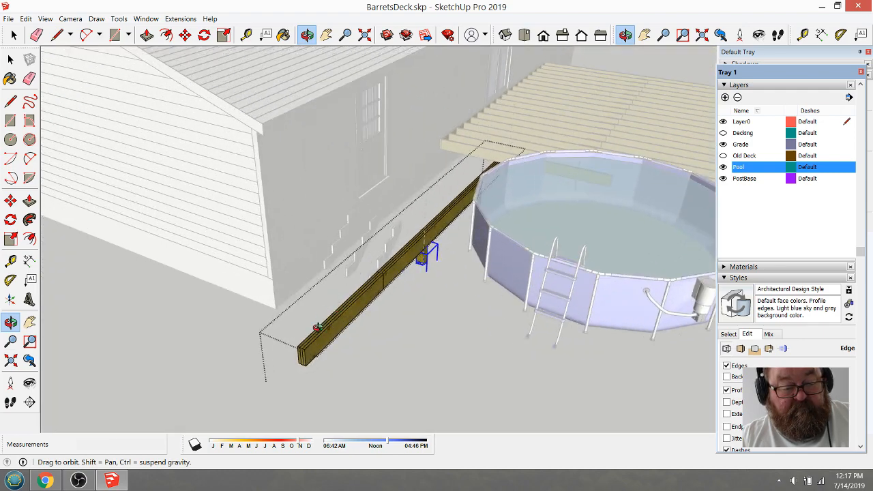
- Delete the pool-side board that extends the copied beam beyond its joint at the free end
{"action": "left_click", "coordinate": [11, 60]}
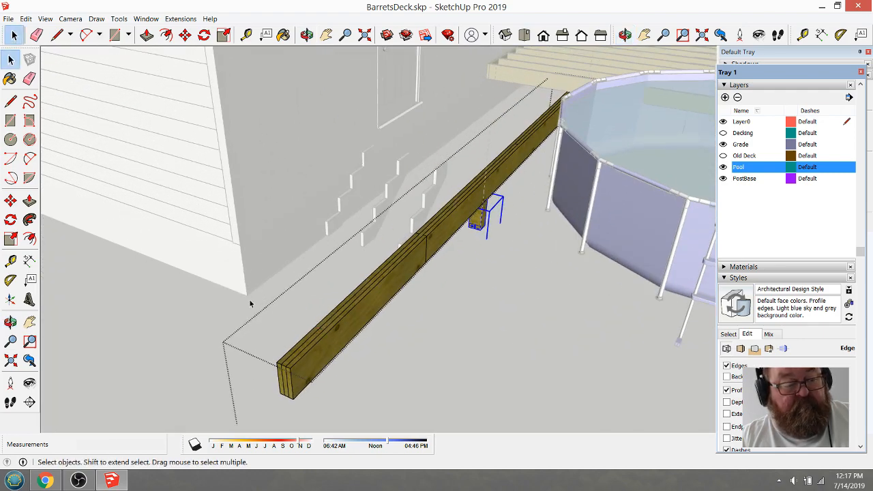
{"action": "left_click", "coordinate": [374, 315]}
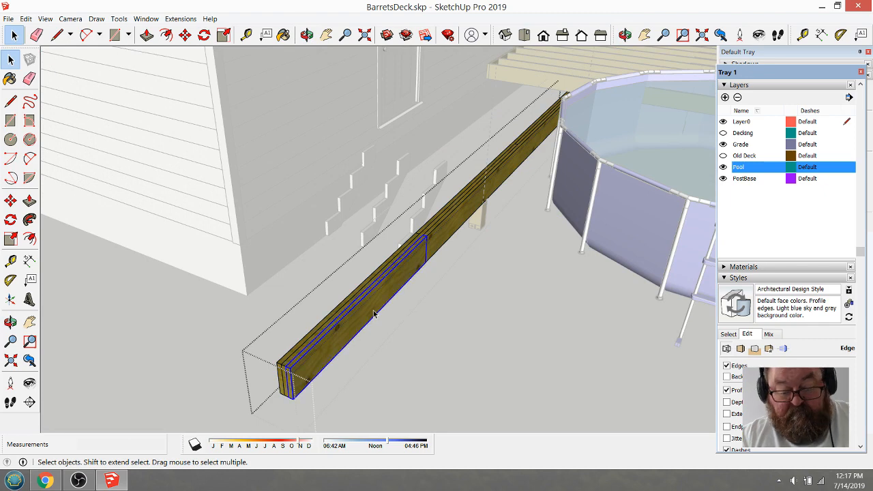
{"action": "key", "text": "Delete"}
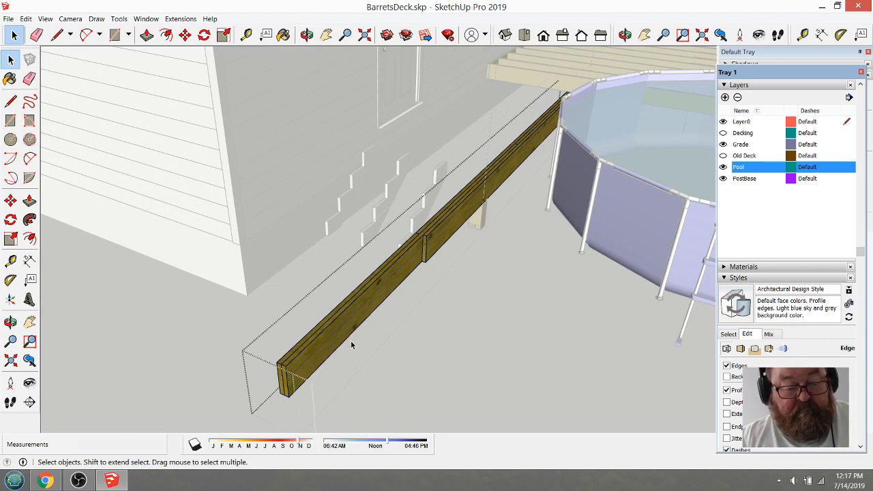
- Push the end of the beam's middle board back 11' 3/4" so that it ends at the post
{"action": "scroll", "coordinate": [312, 362], "scroll_direction": "up", "scroll_amount": 2}
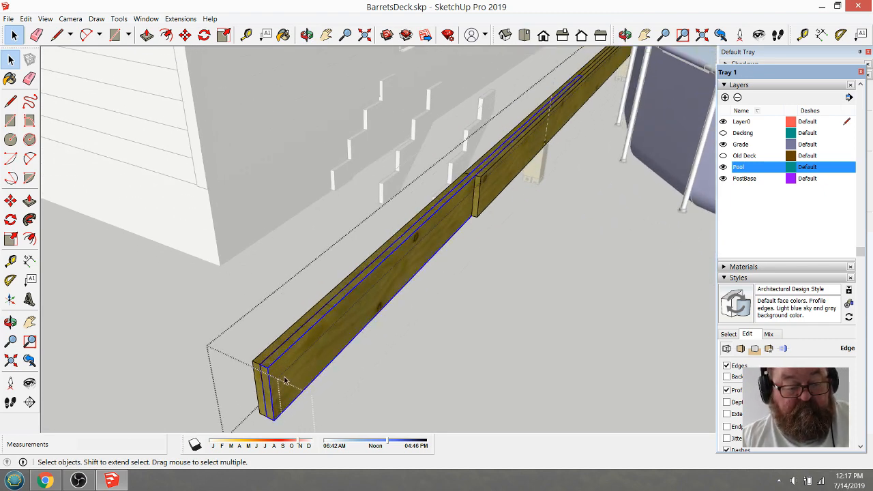
{"action": "double_click", "coordinate": [296, 380]}
{"action": "left_click", "coordinate": [145, 36]}
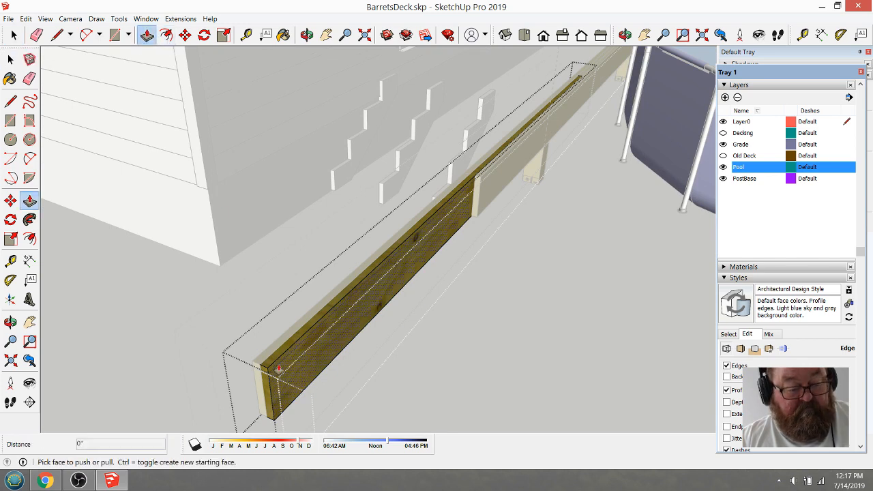
{"action": "left_click_drag", "start_coordinate": [265, 382], "coordinate": [537, 171]}
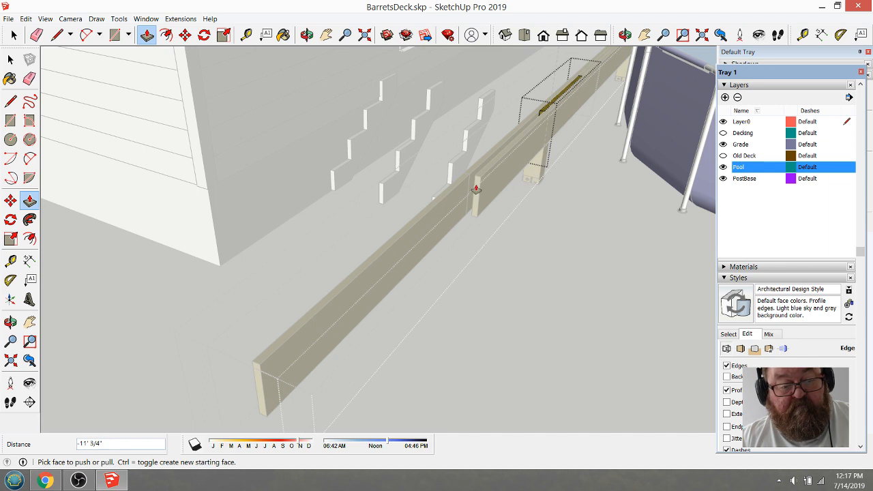
- Delete the remaining house-side board that extends the beam beyond its joint at the free end
{"action": "left_click", "coordinate": [14, 36]}
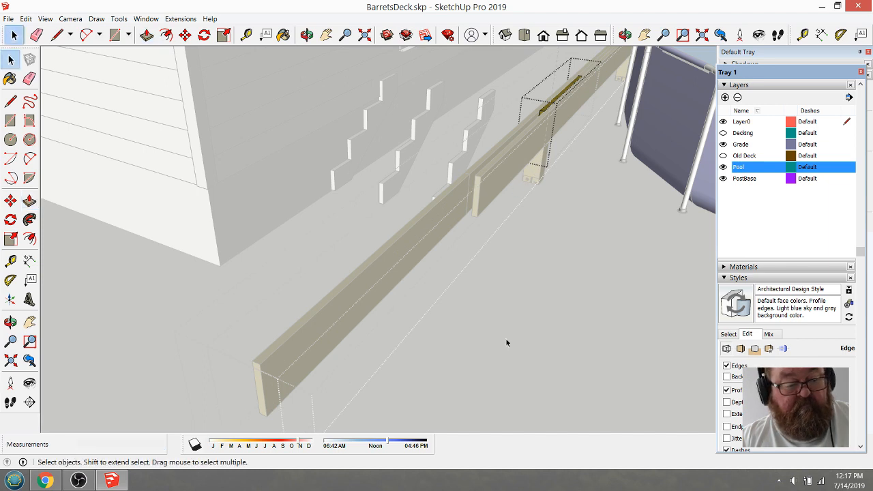
{"action": "left_click", "coordinate": [404, 271]}
{"action": "key", "text": "Delete"}
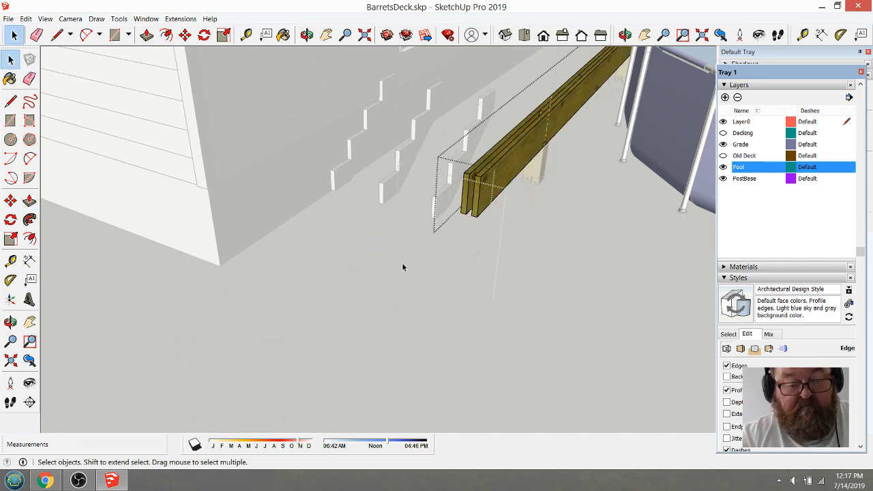
- Push the end of the beam's pool-side board back 4' 6" so that it ends at the post
{"action": "scroll", "coordinate": [549, 112], "scroll_direction": "up", "scroll_amount": 3}
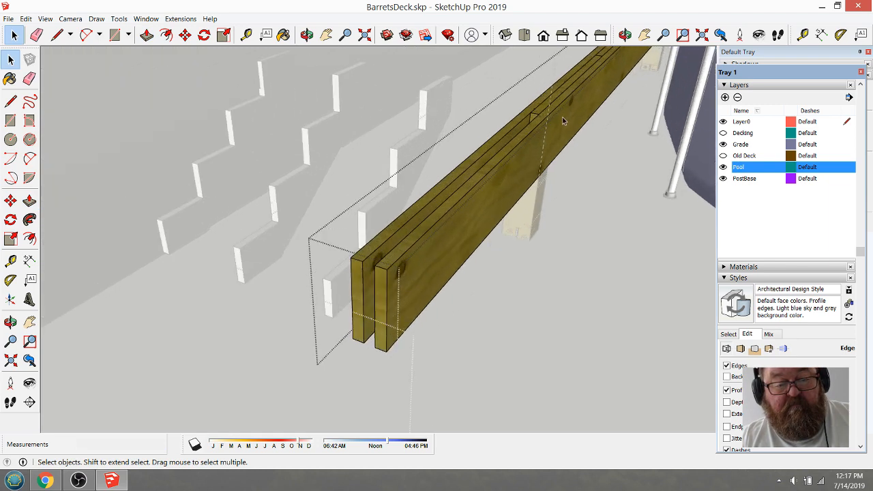
{"action": "double_click", "coordinate": [382, 307]}
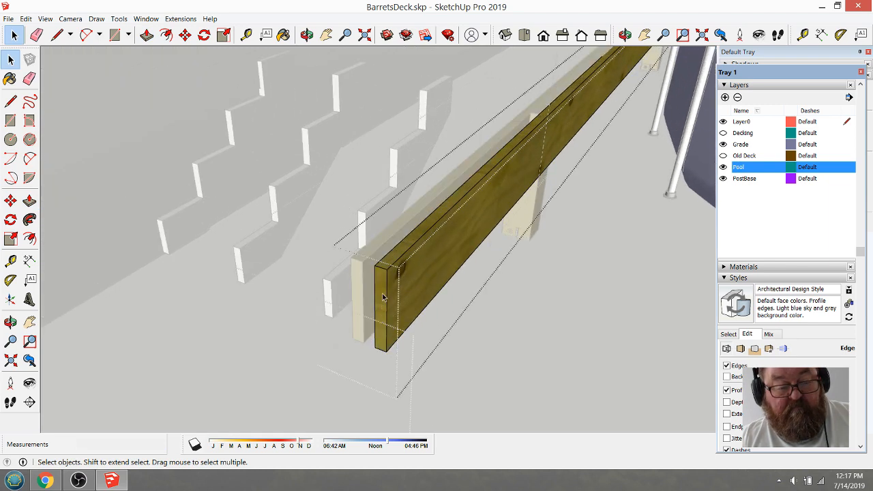
{"action": "left_click", "coordinate": [147, 34]}
{"action": "mouse_move", "coordinate": [380, 285]}
{"action": "left_mouse_down"}
{"action": "mouse_move", "coordinate": [541, 197]}
{"action": "mouse_move", "coordinate": [530, 195]}
{"action": "left_mouse_up"}
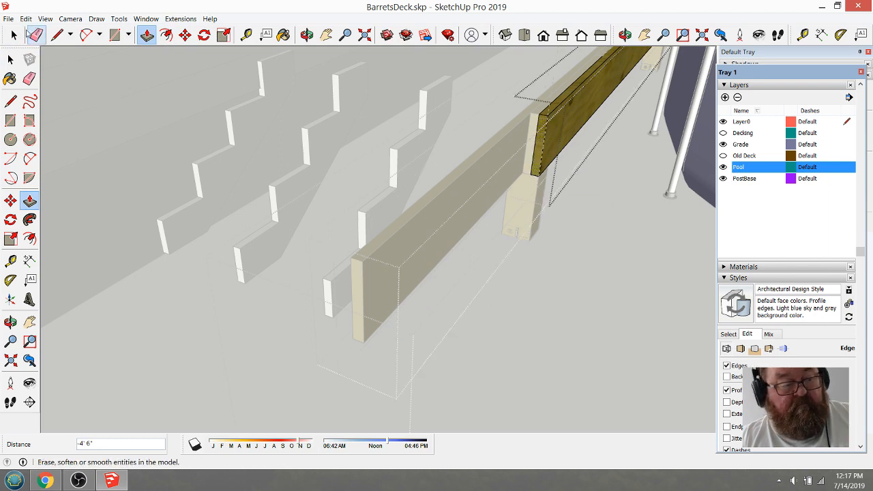
- Push the end of the beam's house-side board back 4' 6" to match the other boards at the post
{"action": "key", "text": "space"}
{"action": "key", "text": "ctrl+z"}
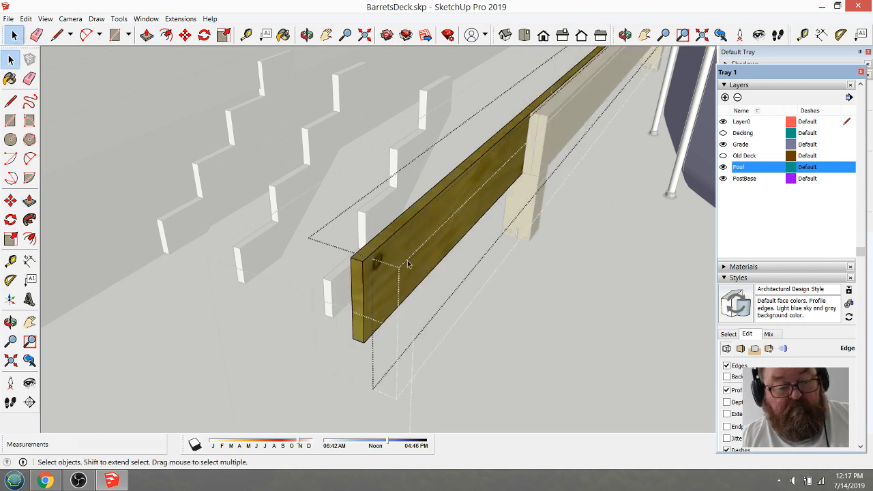
{"action": "left_click", "coordinate": [147, 34]}
{"action": "left_click_drag", "start_coordinate": [357, 275], "coordinate": [536, 147]}
- Close the shortened beam's group and delete the two vertical guide lines near the beam and its post
{"action": "scroll", "coordinate": [536, 147], "scroll_direction": "down", "scroll_amount": 10}
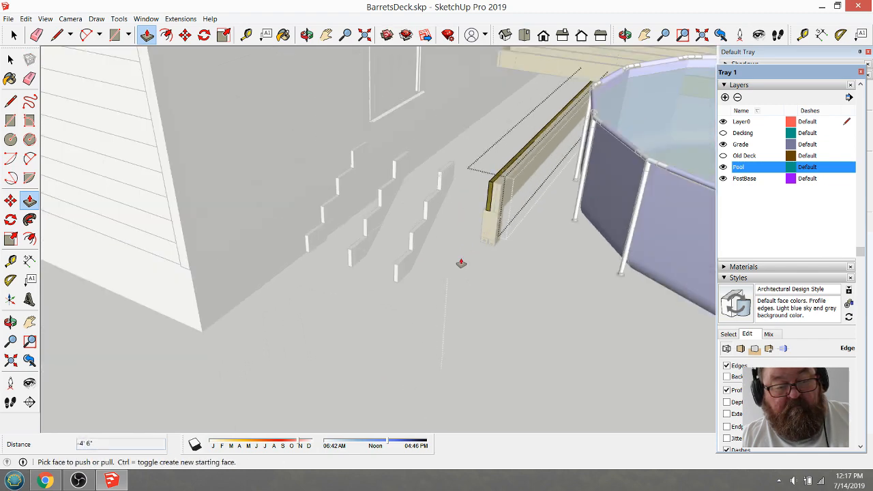
{"action": "left_click", "coordinate": [307, 34]}
{"action": "left_click_drag", "start_coordinate": [505, 205], "coordinate": [334, 251]}
{"action": "scroll", "coordinate": [462, 210], "scroll_direction": "up", "scroll_amount": 3}
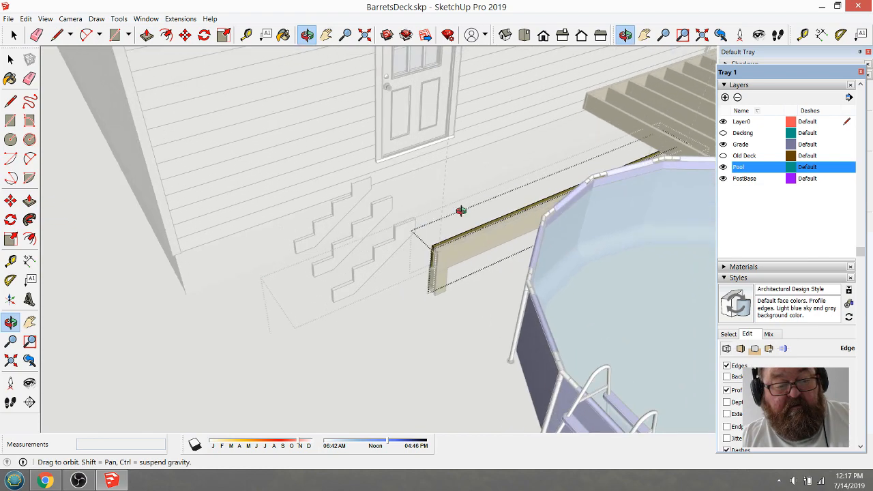
{"action": "left_click_drag", "start_coordinate": [451, 253], "coordinate": [153, 280]}
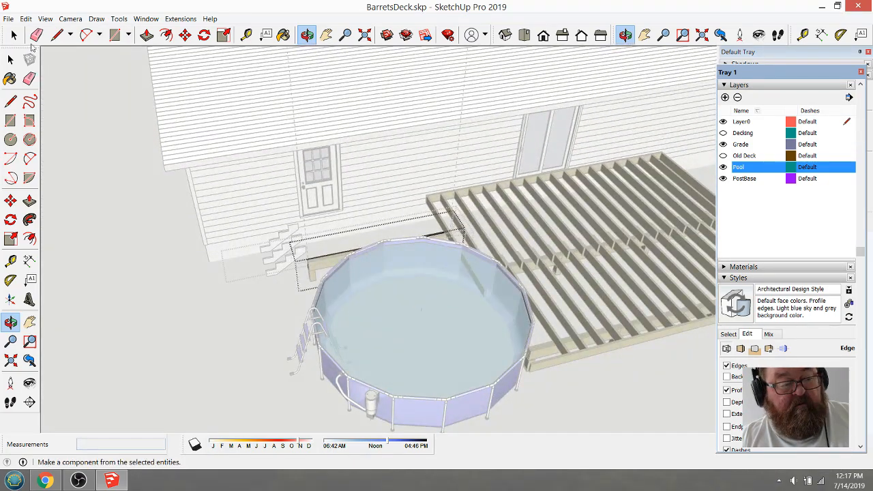
{"action": "left_click", "coordinate": [13, 35]}
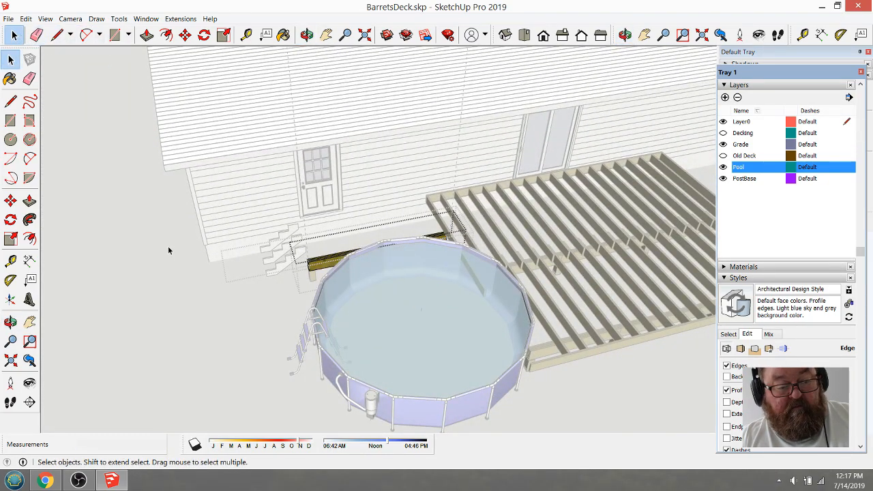
{"action": "scroll", "coordinate": [168, 246], "scroll_direction": "down", "scroll_amount": 5}
{"action": "left_click", "coordinate": [307, 35]}
{"action": "left_click_drag", "start_coordinate": [368, 286], "coordinate": [286, 304]}
{"action": "left_click", "coordinate": [14, 35]}
{"action": "left_click", "coordinate": [162, 181]}
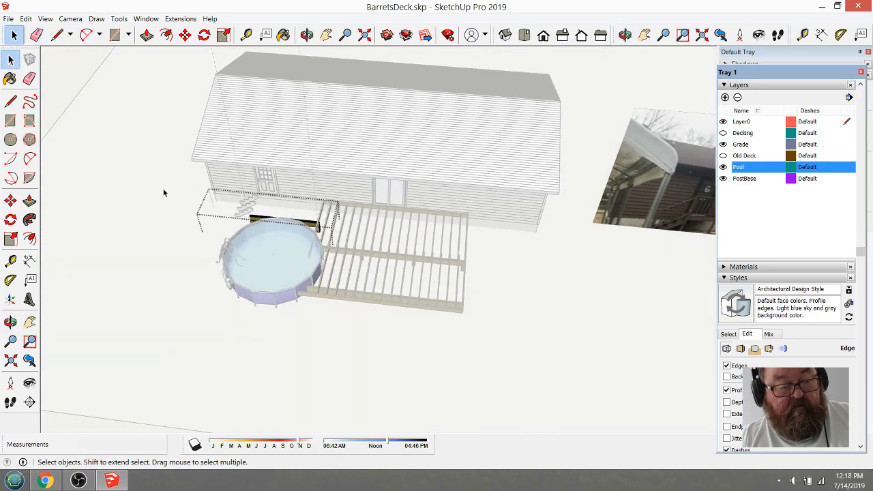
{"action": "left_click", "coordinate": [175, 205]}
{"action": "scroll", "coordinate": [348, 236], "scroll_direction": "up", "scroll_amount": 4}
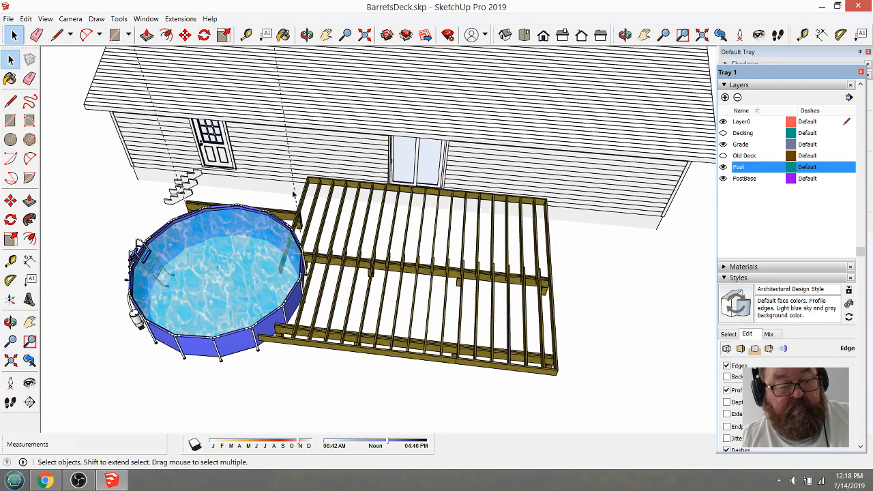
{"action": "scroll", "coordinate": [173, 170], "scroll_direction": "up", "scroll_amount": 2}
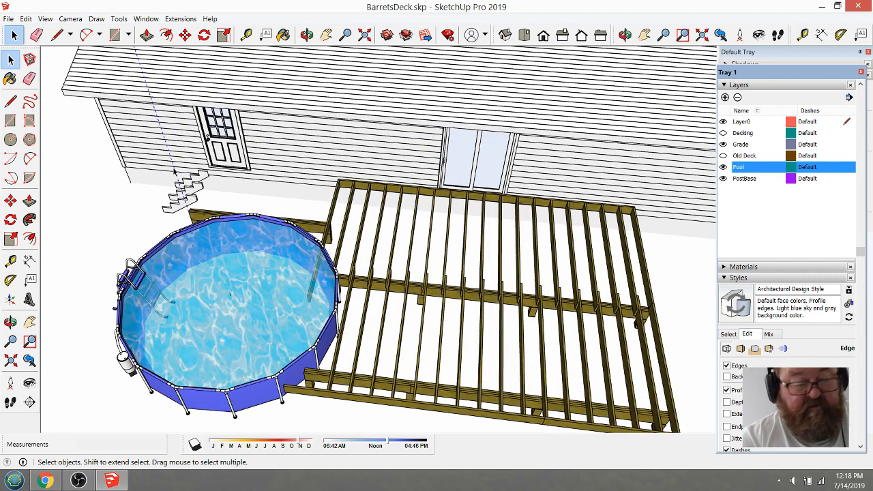
- Examine the whole deck framing, the pool and the shortened beam along the house from several sides
{"action": "left_click", "coordinate": [307, 35]}
{"action": "left_click_drag", "start_coordinate": [382, 255], "coordinate": [412, 132]}
{"action": "scroll", "coordinate": [350, 184], "scroll_direction": "down", "scroll_amount": 2}
{"action": "left_click_drag", "start_coordinate": [425, 206], "coordinate": [248, 238]}
{"action": "scroll", "coordinate": [249, 231], "scroll_direction": "down", "scroll_amount": 3}
{"action": "scroll", "coordinate": [251, 231], "scroll_direction": "up", "scroll_amount": 2}
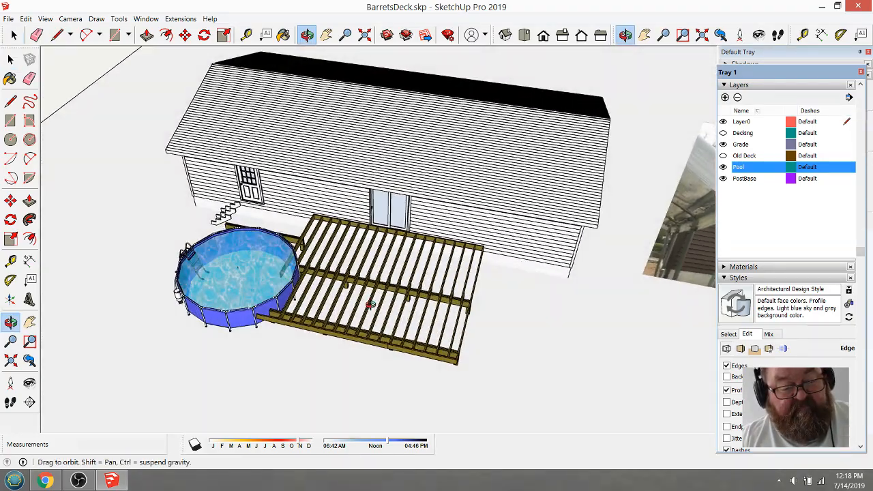
{"action": "scroll", "coordinate": [401, 289], "scroll_direction": "up", "scroll_amount": 3}
{"action": "scroll", "coordinate": [430, 300], "scroll_direction": "down", "scroll_amount": 3}
{"action": "left_click_drag", "start_coordinate": [431, 301], "coordinate": [518, 256]}
{"action": "left_click_drag", "start_coordinate": [414, 244], "coordinate": [136, 202]}
{"action": "left_click_drag", "start_coordinate": [393, 335], "coordinate": [374, 326]}
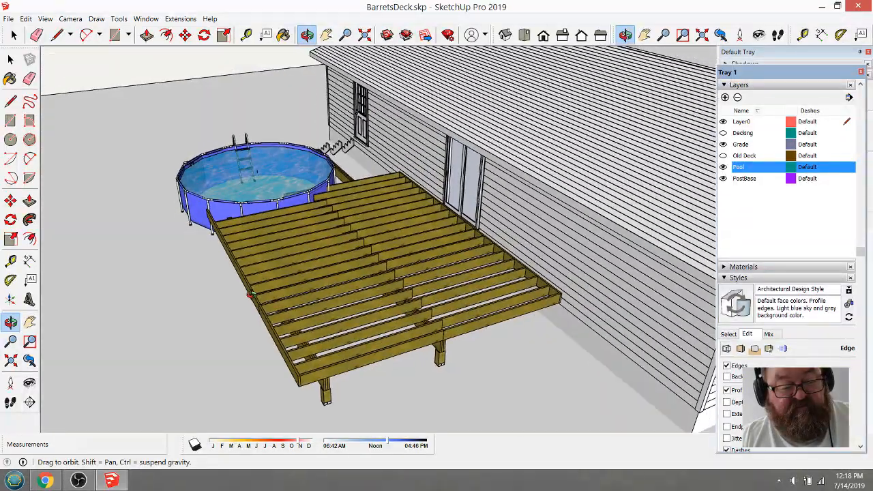
{"action": "left_click_drag", "start_coordinate": [251, 271], "coordinate": [448, 303]}
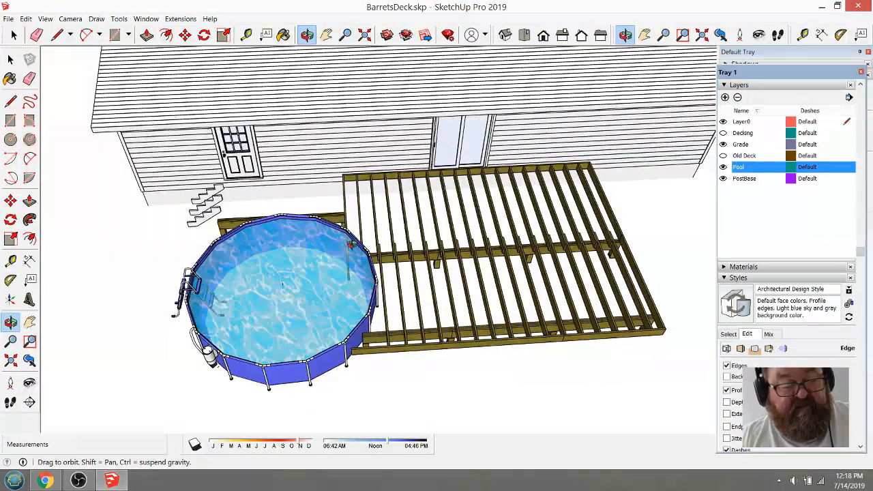
- Inspect the joists and beam ends where the deck framing meets the pool
{"action": "scroll", "coordinate": [422, 298], "scroll_direction": "up", "scroll_amount": 6}
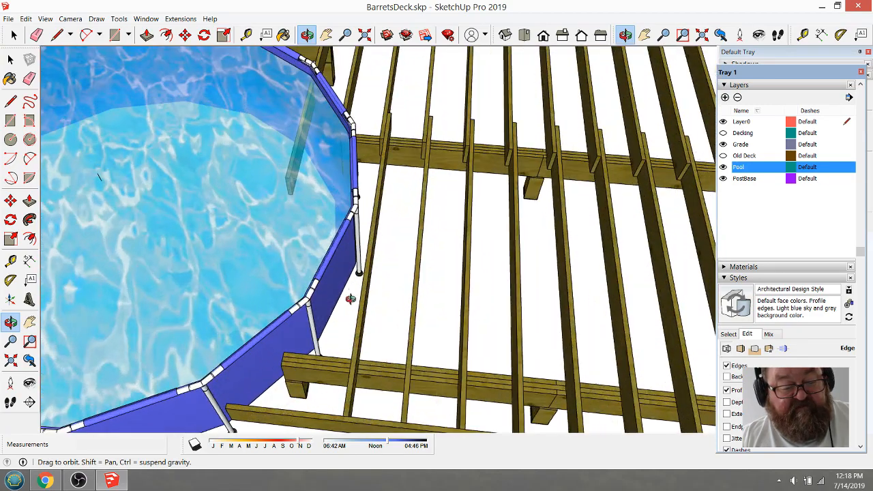
{"action": "scroll", "coordinate": [401, 261], "scroll_direction": "down", "scroll_amount": 2}
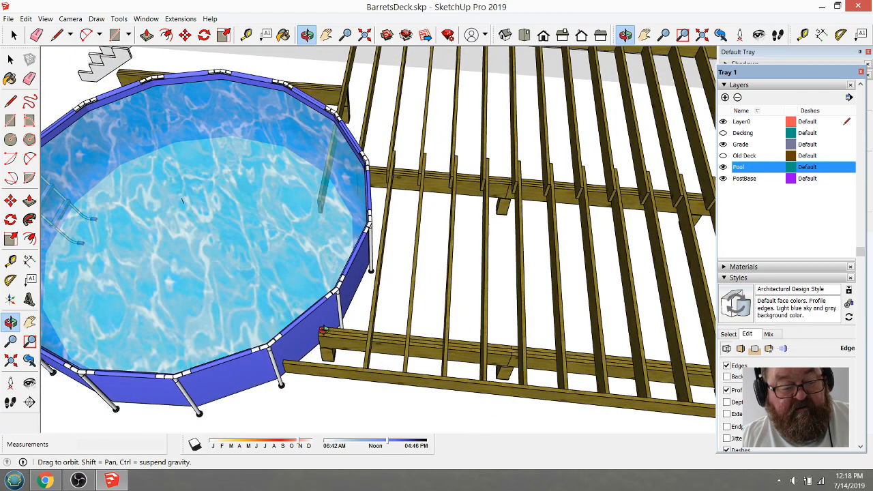
{"action": "left_click_drag", "start_coordinate": [317, 341], "coordinate": [325, 349]}
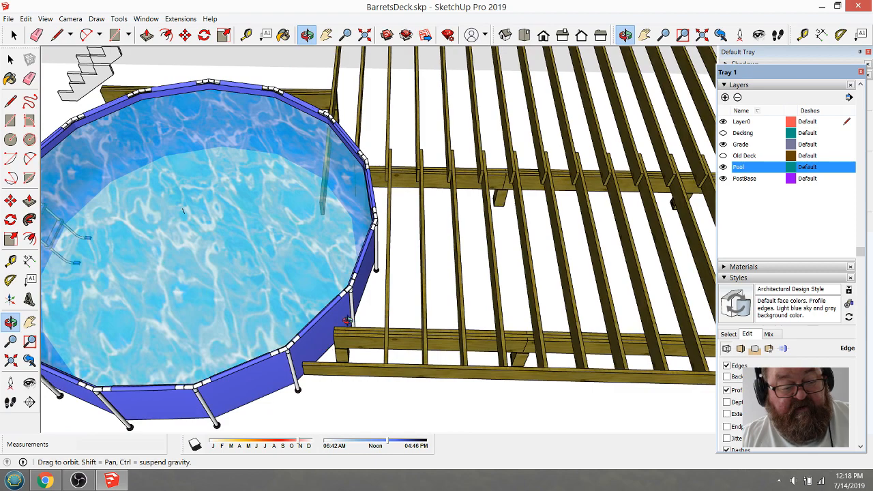
{"action": "left_click_drag", "start_coordinate": [392, 240], "coordinate": [378, 205]}
{"action": "left_click_drag", "start_coordinate": [384, 157], "coordinate": [404, 170]}
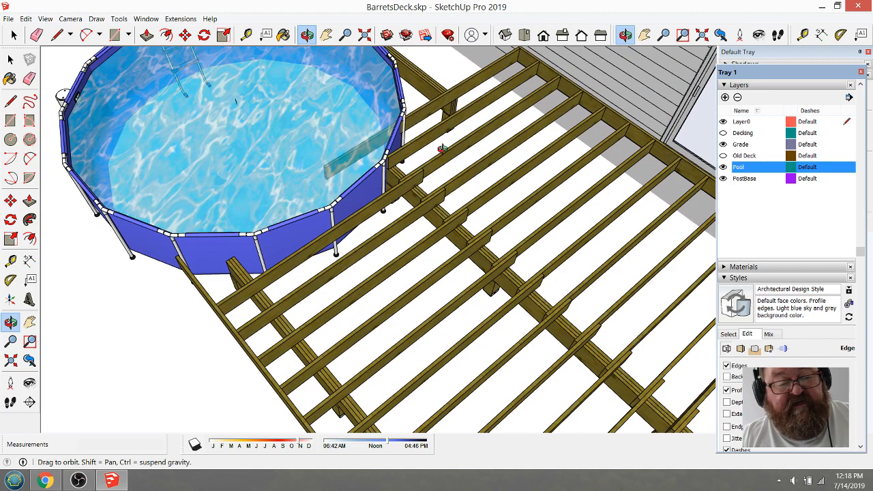
{"action": "left_click_drag", "start_coordinate": [442, 148], "coordinate": [372, 183]}
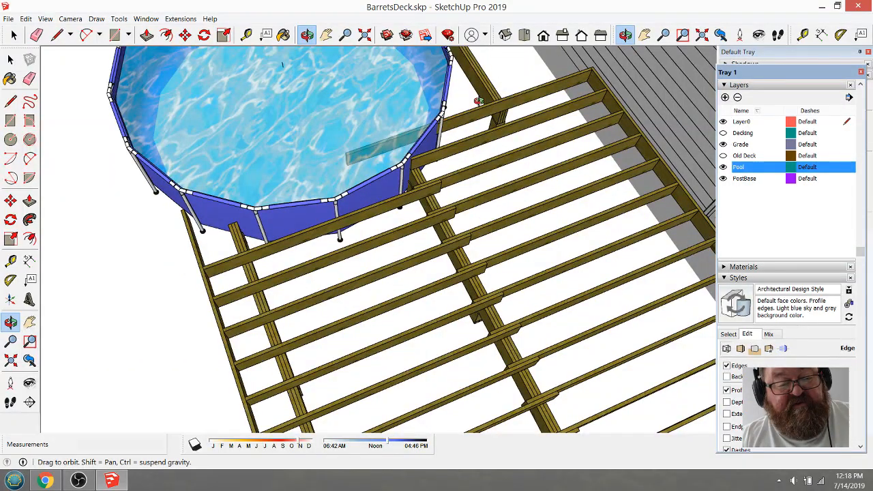
{"action": "left_click_drag", "start_coordinate": [398, 183], "coordinate": [423, 204]}
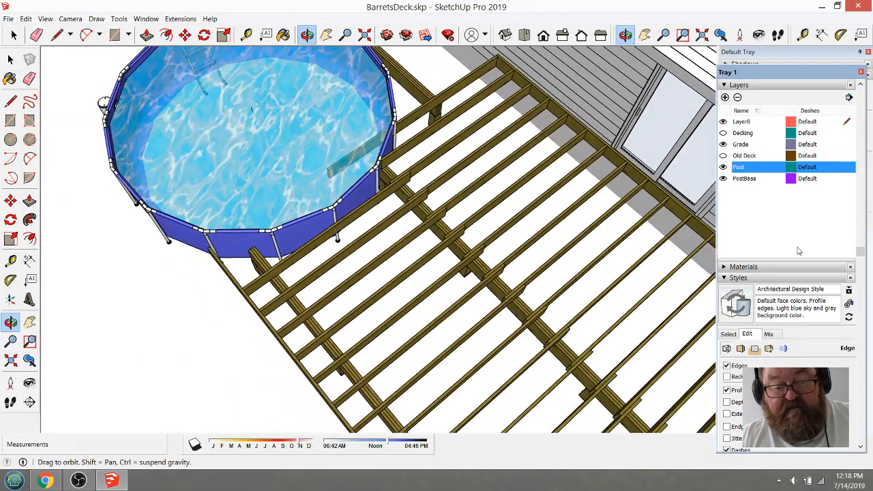
- Show the Old Deck layer to compare the old framing with the new joists
{"action": "left_click", "coordinate": [723, 155]}
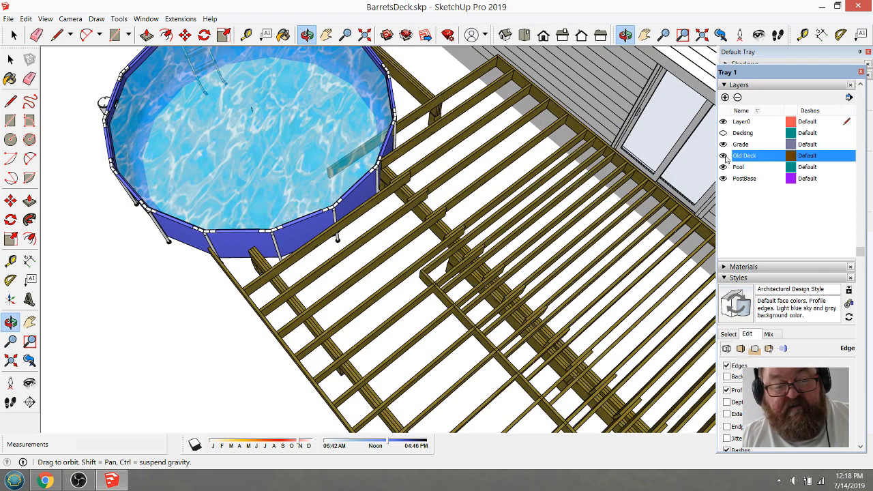
{"action": "left_click", "coordinate": [723, 156]}
{"action": "left_click", "coordinate": [724, 156]}
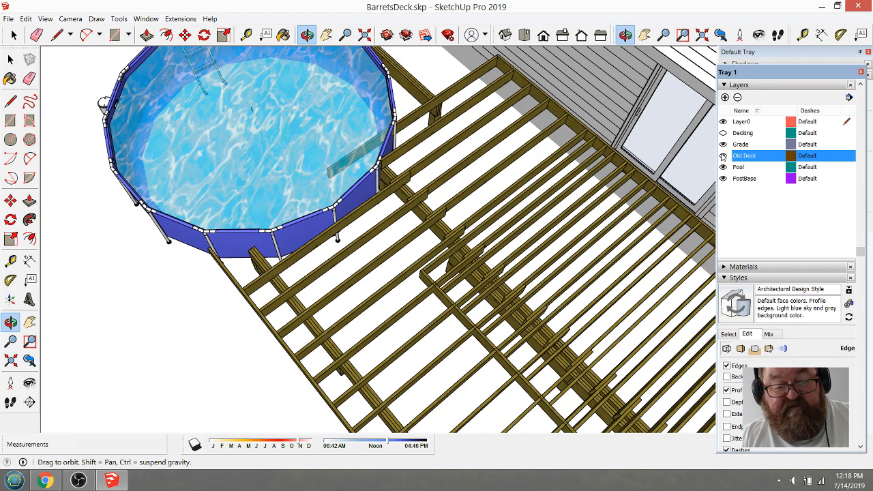
- Hide the Old Deck layer and show the Decking layer
{"action": "left_click", "coordinate": [724, 156]}
{"action": "left_click", "coordinate": [724, 133]}
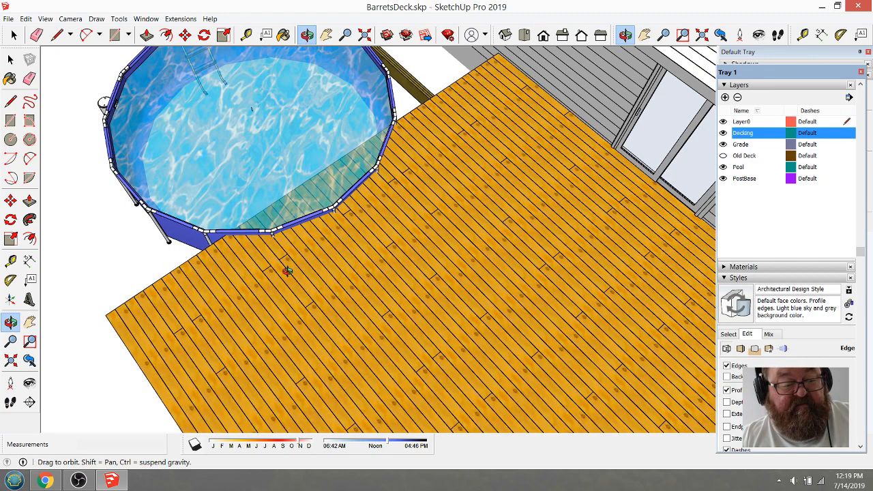
- Examine how the decking boards meet the pool's rim, up close and with the whole deck and house in view
{"action": "left_click_drag", "start_coordinate": [287, 269], "coordinate": [280, 229]}
{"action": "scroll", "coordinate": [285, 234], "scroll_direction": "up", "scroll_amount": 3}
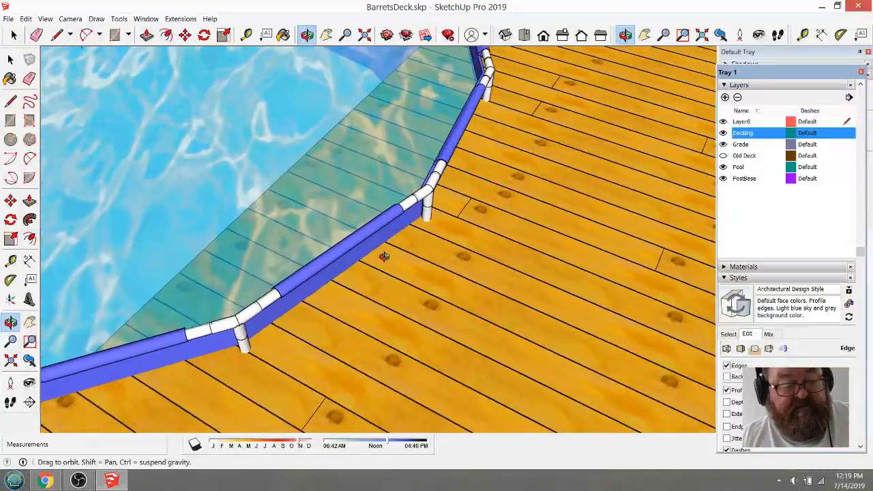
{"action": "left_click_drag", "start_coordinate": [385, 253], "coordinate": [136, 376]}
{"action": "left_click_drag", "start_coordinate": [260, 349], "coordinate": [318, 292]}
{"action": "left_click_drag", "start_coordinate": [472, 178], "coordinate": [489, 206]}
{"action": "left_click_drag", "start_coordinate": [386, 258], "coordinate": [433, 267]}
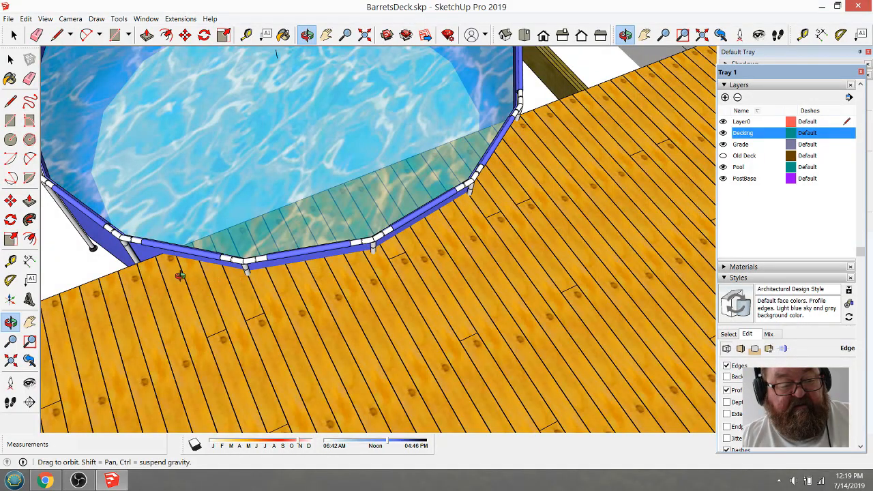
{"action": "left_click_drag", "start_coordinate": [180, 276], "coordinate": [372, 231]}
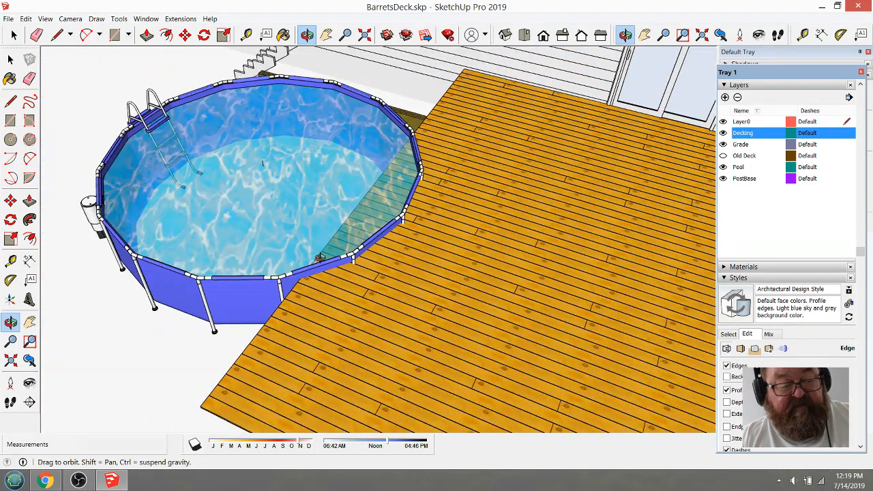
{"action": "left_click_drag", "start_coordinate": [319, 258], "coordinate": [296, 283]}
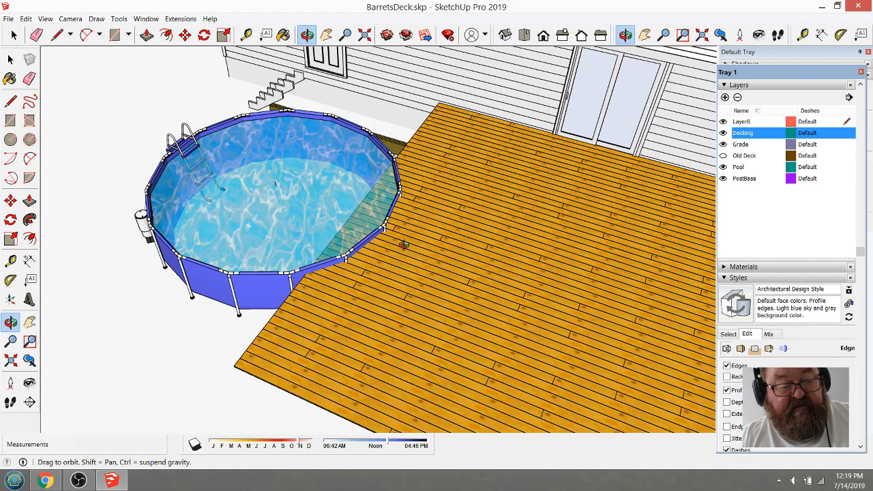
{"action": "scroll", "coordinate": [250, 253], "scroll_direction": "down", "scroll_amount": 3}
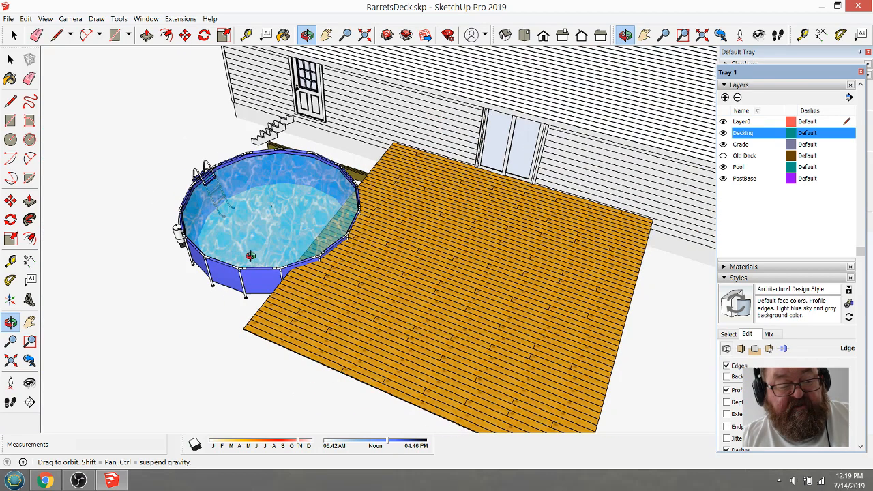
{"action": "left_click_drag", "start_coordinate": [249, 254], "coordinate": [301, 271]}
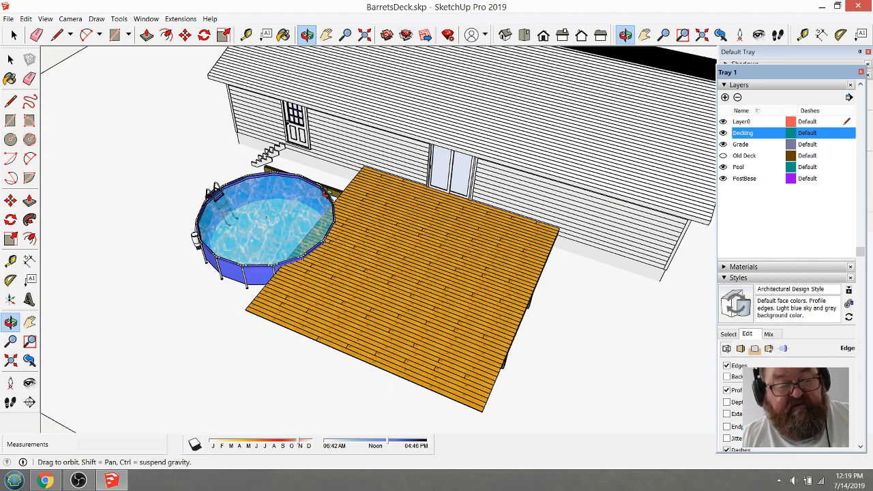
{"action": "scroll", "coordinate": [362, 204], "scroll_direction": "up", "scroll_amount": 3}
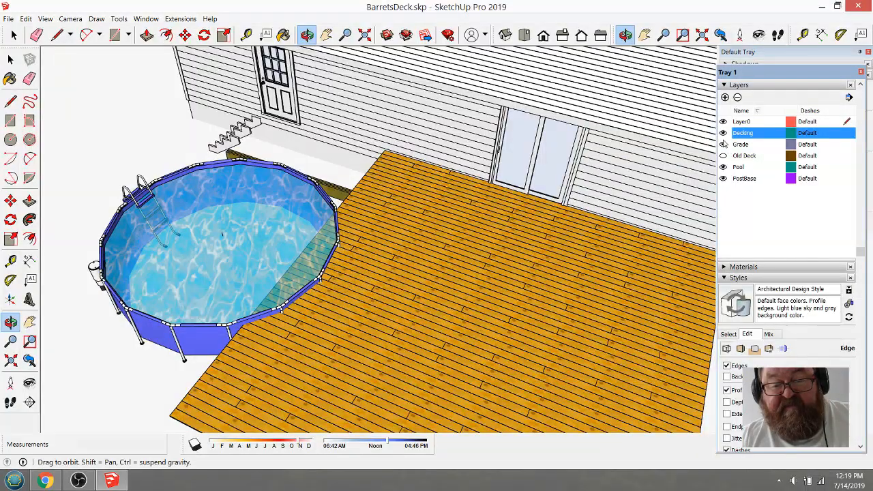
- Hide the Decking layer to expose the new joists and beams beside the pool
{"action": "left_click", "coordinate": [723, 133]}
{"action": "left_click_drag", "start_coordinate": [391, 208], "coordinate": [416, 257]}
{"action": "scroll", "coordinate": [228, 177], "scroll_direction": "down", "scroll_amount": 4}
{"action": "left_click_drag", "start_coordinate": [341, 205], "coordinate": [445, 206]}
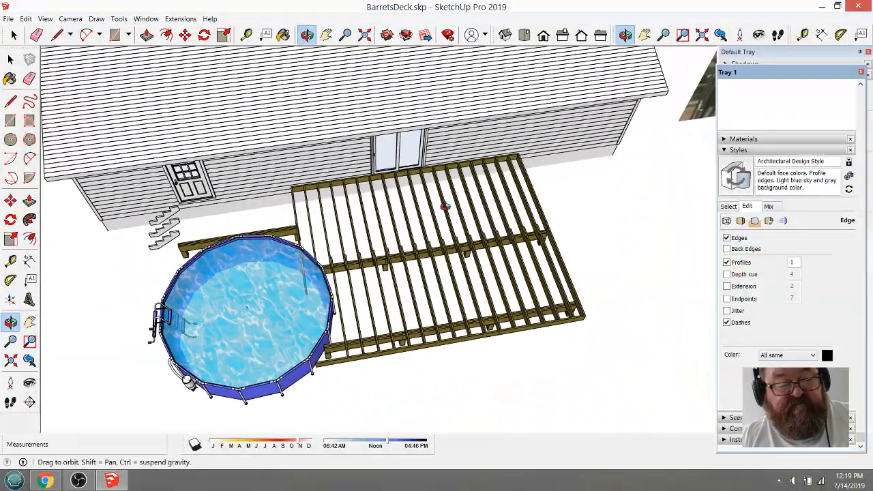
- Examine the walkway beam between the pool and the house, from the door stairs to the main framing
{"action": "scroll", "coordinate": [175, 218], "scroll_direction": "up", "scroll_amount": 3}
{"action": "scroll", "coordinate": [176, 220], "scroll_direction": "up", "scroll_amount": 3}
{"action": "mouse_move", "coordinate": [179, 225]}
{"action": "left_mouse_down"}
{"action": "mouse_move", "coordinate": [388, 224]}
{"action": "mouse_move", "coordinate": [357, 195]}
{"action": "mouse_move", "coordinate": [369, 217]}
{"action": "left_mouse_up"}
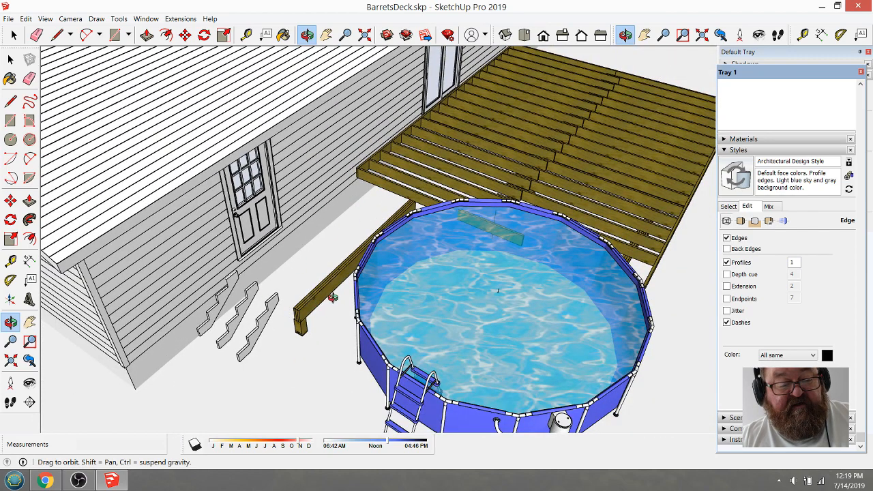
{"action": "left_click_drag", "start_coordinate": [332, 297], "coordinate": [183, 296]}
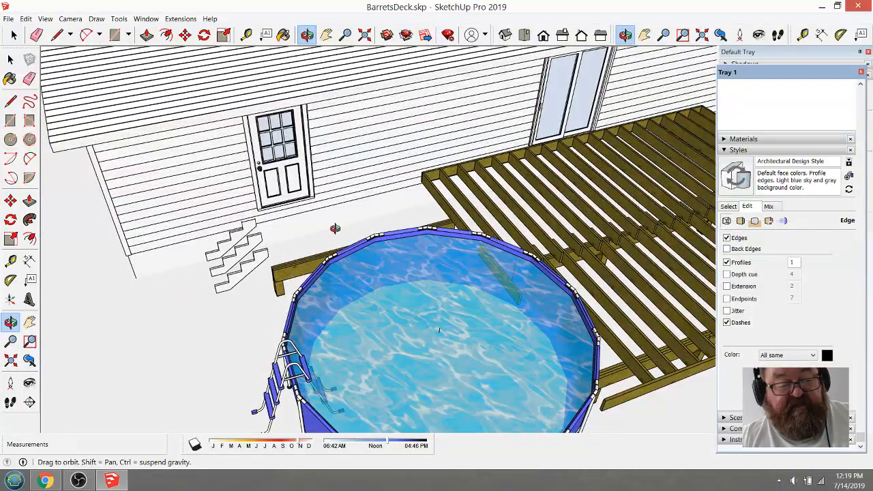
{"action": "scroll", "coordinate": [155, 244], "scroll_direction": "down", "scroll_amount": 5}
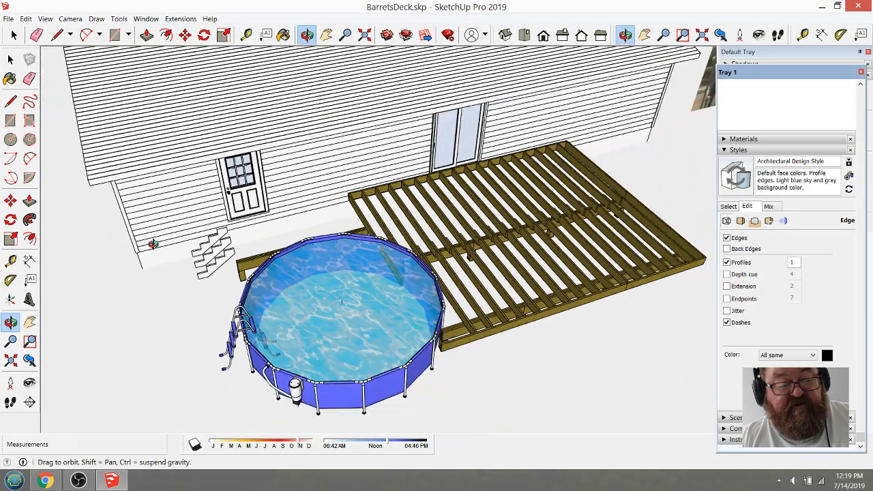
{"action": "middle_click_drag", "start_coordinate": [154, 244], "coordinate": [327, 258]}
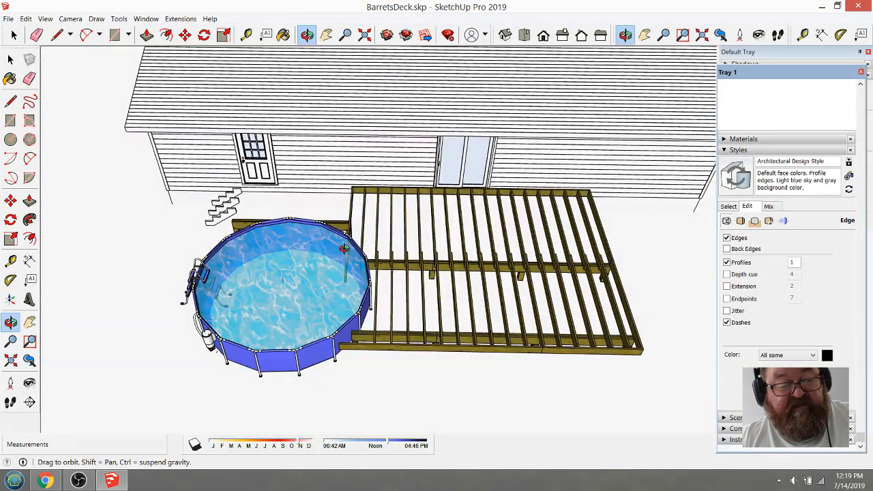
{"action": "scroll", "coordinate": [364, 221], "scroll_direction": "down", "scroll_amount": 2}
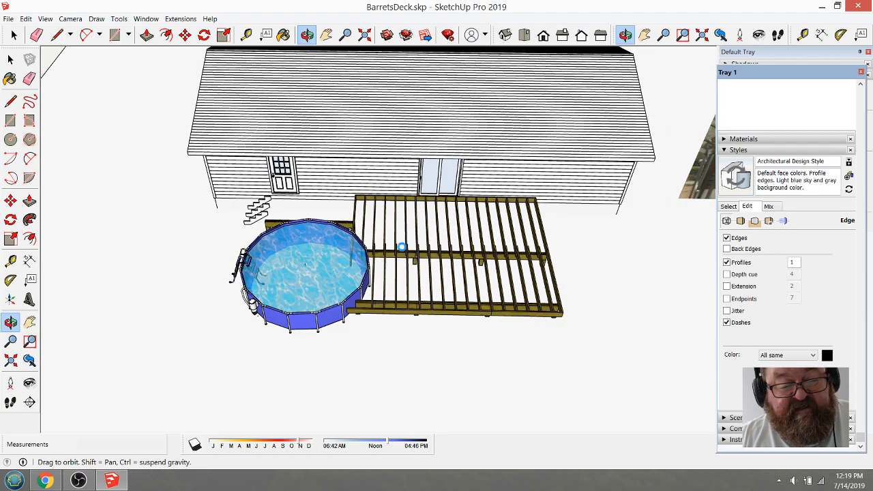
- Examine the complete deck framing, its beams, posts and joists, together with the pool and house from several sides
{"action": "middle_click_drag", "start_coordinate": [402, 247], "coordinate": [229, 196]}
{"action": "scroll", "coordinate": [498, 232], "scroll_direction": "up", "scroll_amount": 4}
{"action": "scroll", "coordinate": [458, 238], "scroll_direction": "down", "scroll_amount": 2}
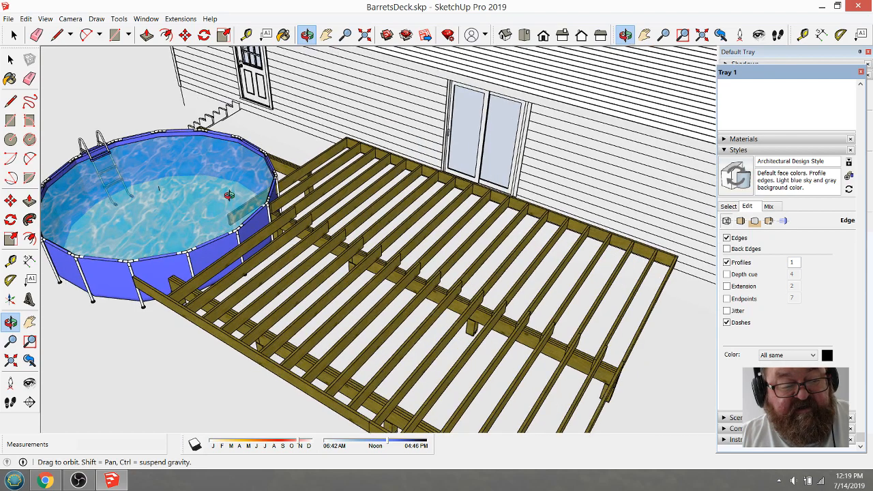
{"action": "scroll", "coordinate": [229, 195], "scroll_direction": "down", "scroll_amount": 2}
{"action": "middle_click_drag", "start_coordinate": [323, 235], "coordinate": [369, 263]}
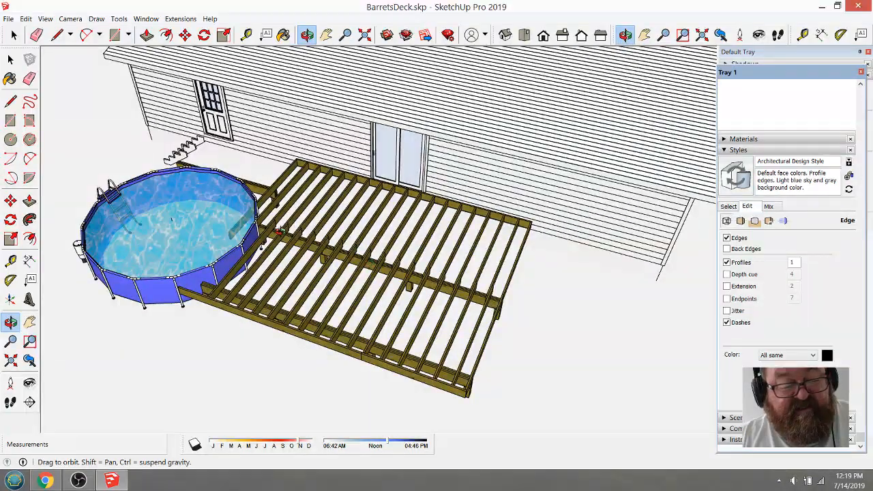
{"action": "scroll", "coordinate": [293, 233], "scroll_direction": "up", "scroll_amount": 2}
{"action": "scroll", "coordinate": [479, 262], "scroll_direction": "down", "scroll_amount": 1}
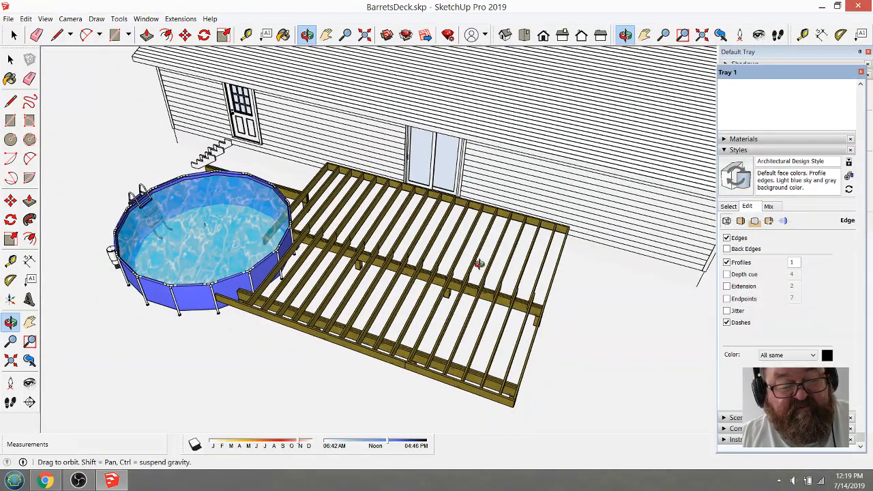
{"action": "middle_click_drag", "start_coordinate": [480, 264], "coordinate": [312, 263]}
{"action": "scroll", "coordinate": [305, 211], "scroll_direction": "down", "scroll_amount": 3}
{"action": "middle_click_drag", "start_coordinate": [411, 241], "coordinate": [429, 275]}
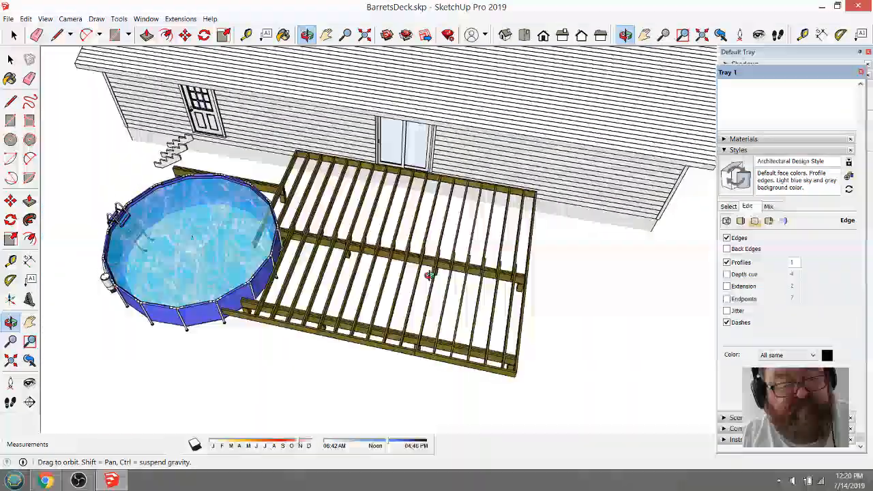
{"action": "left_click_drag", "start_coordinate": [276, 292], "coordinate": [454, 305]}
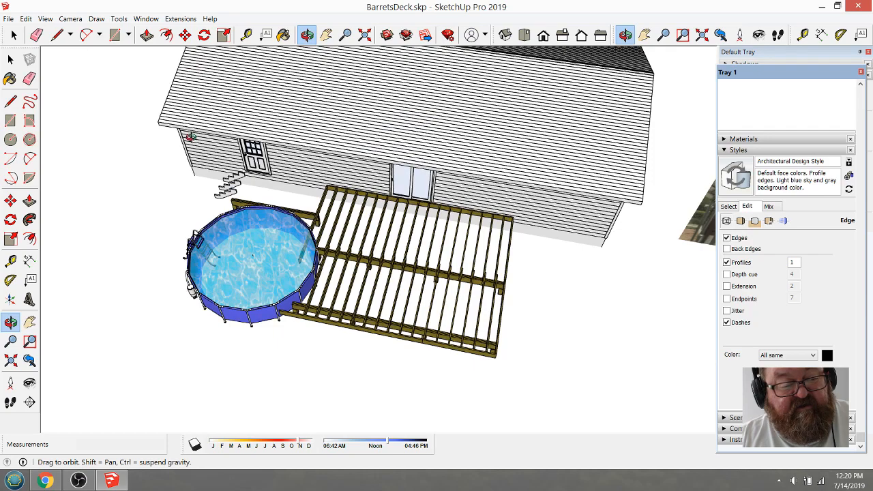
{"action": "left_click_drag", "start_coordinate": [385, 260], "coordinate": [274, 173]}
{"action": "scroll", "coordinate": [421, 300], "scroll_direction": "up", "scroll_amount": 5}
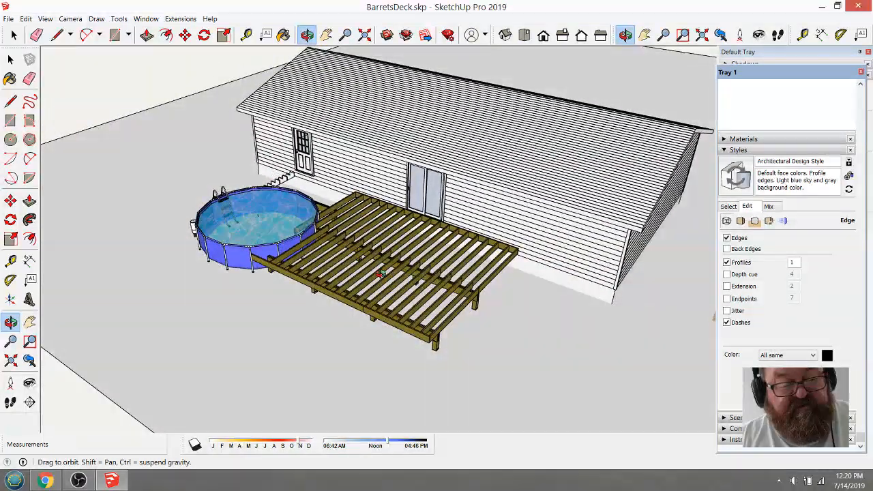
{"action": "left_click_drag", "start_coordinate": [363, 227], "coordinate": [406, 240]}
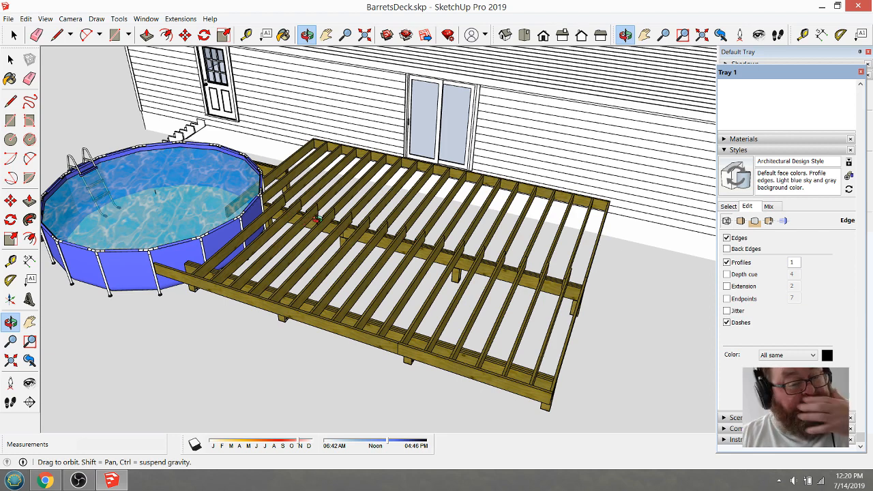
{"action": "left_click_drag", "start_coordinate": [268, 169], "coordinate": [426, 218]}
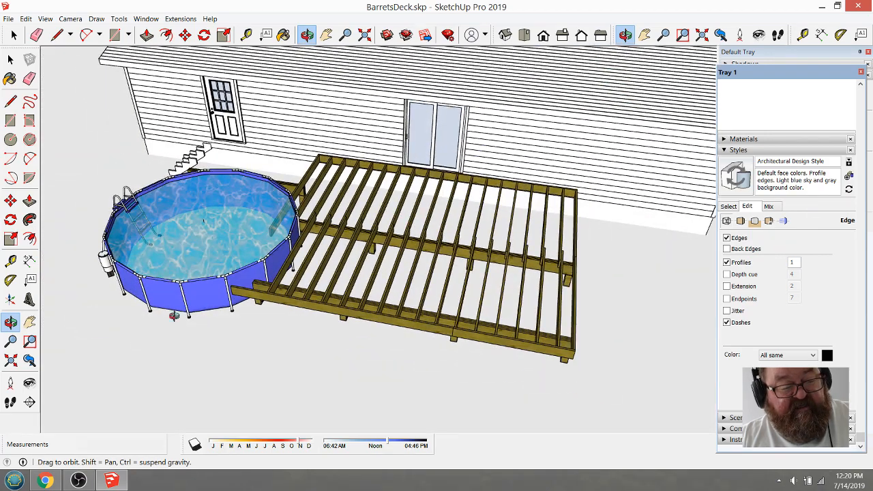